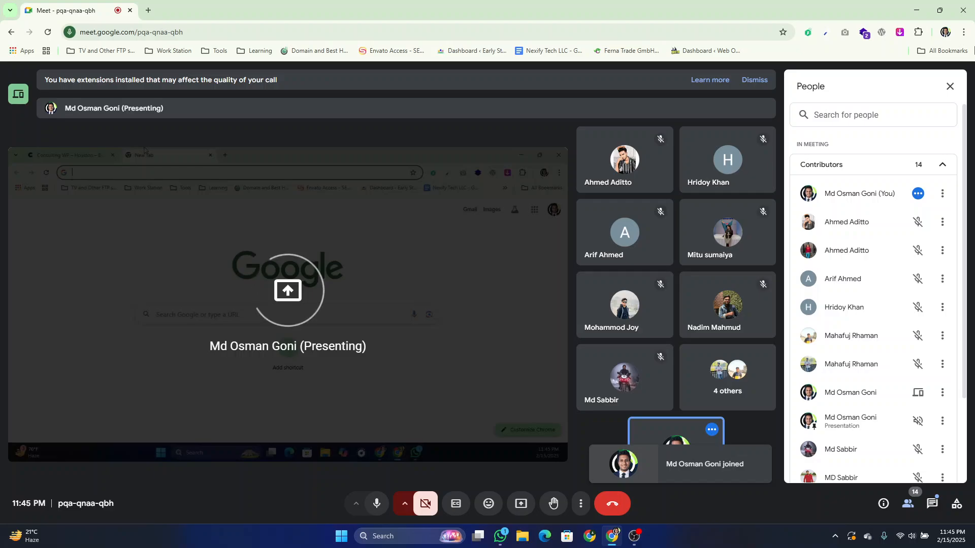
- Open the consulting.learnwithosman.com/wp-admin login page and try to log in with the browser's saved credentials
type("con")
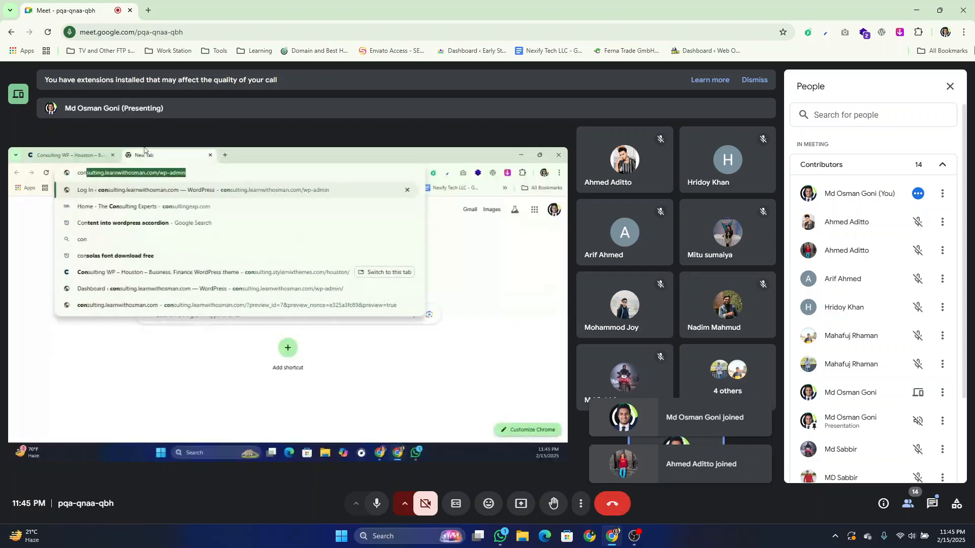
key("Return")
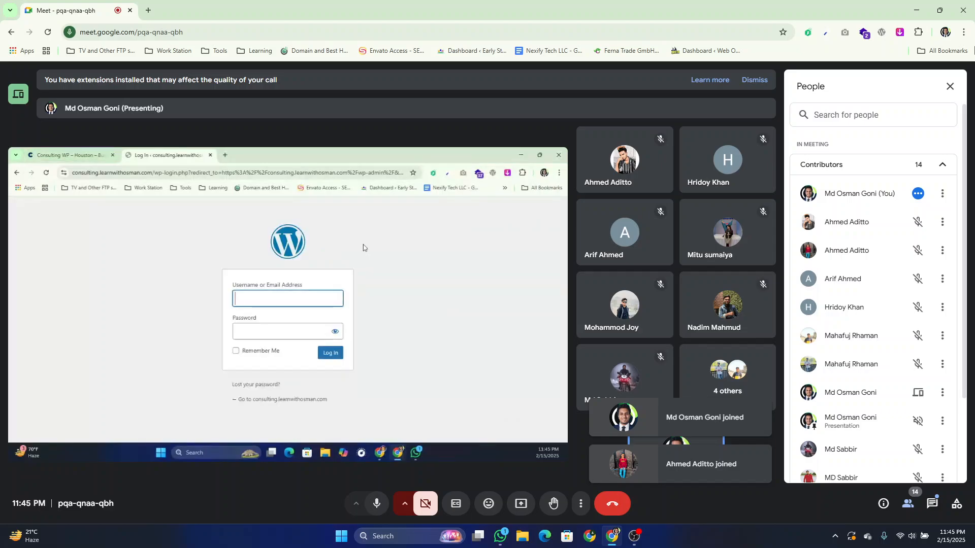
left_click(278, 326)
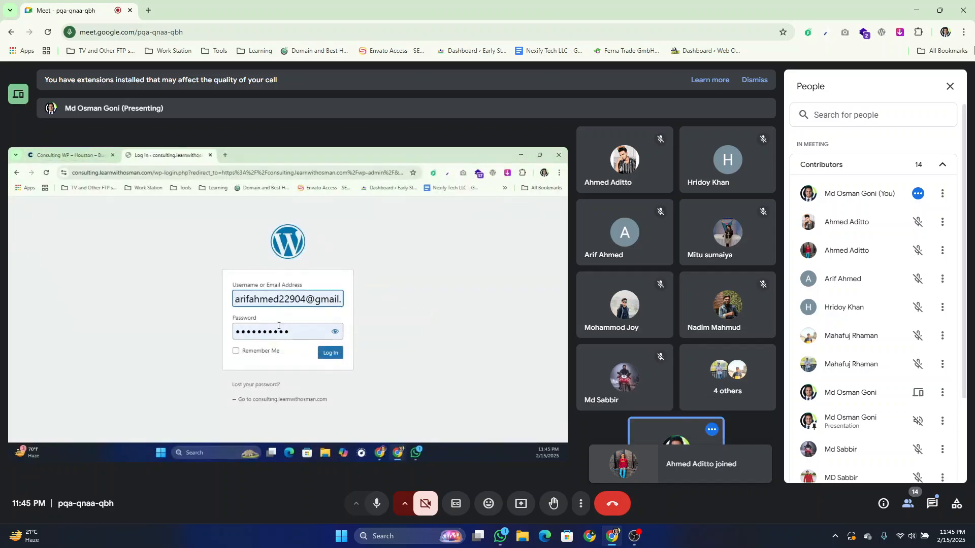
left_click(331, 353)
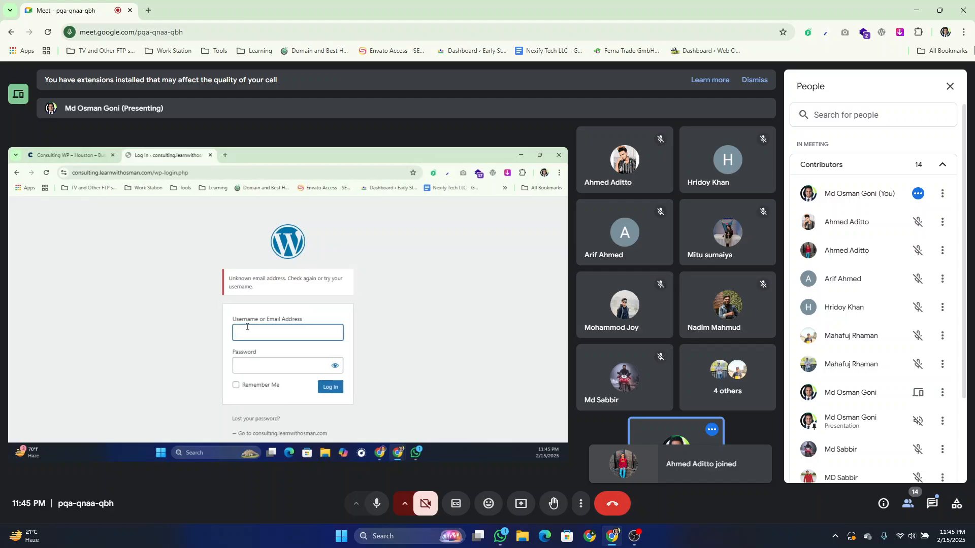
- Replace the login e-mail with the site owner's saved e-mail and log in to WordPress with the account password
left_click(314, 368)
left_click_drag(319, 365, 69, 366)
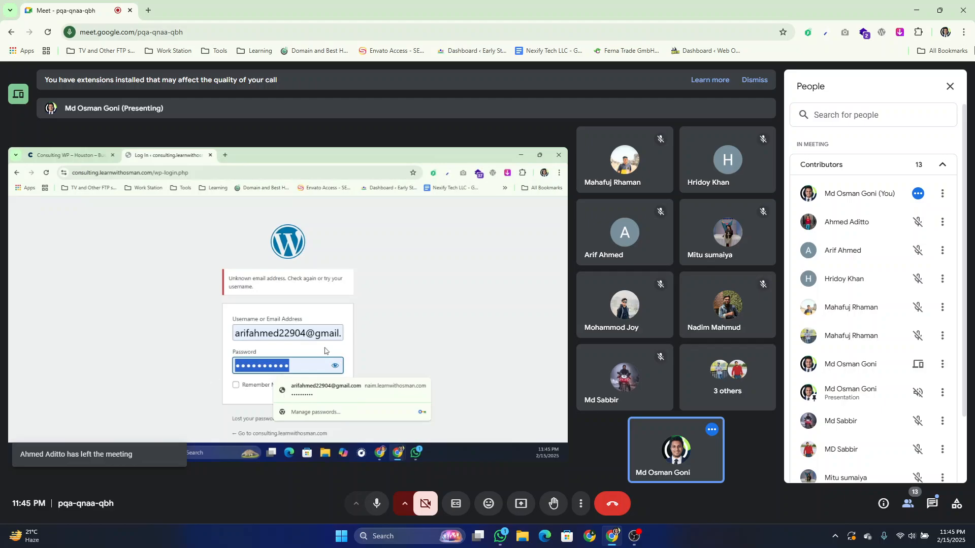
left_click(335, 365)
left_click(335, 365)
left_click(271, 334)
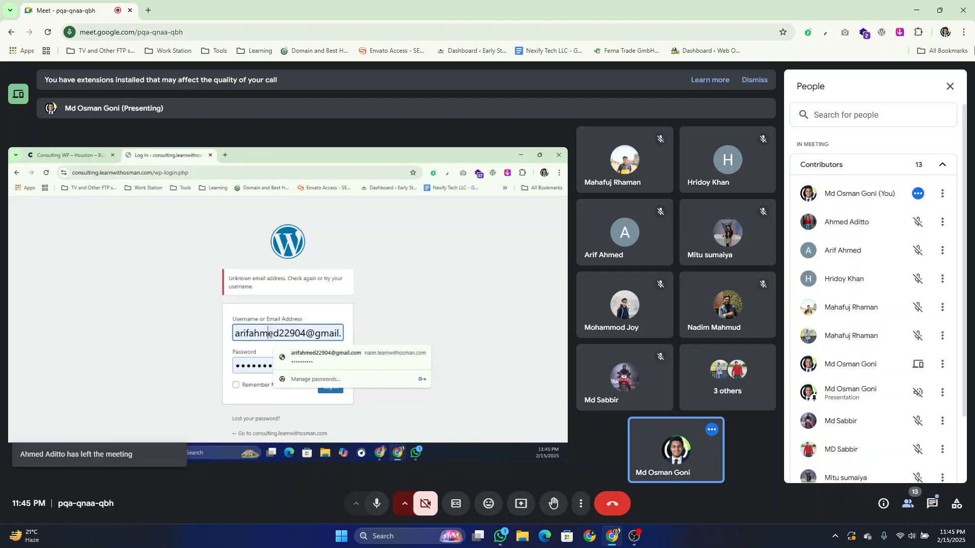
key("ctrl+a")
type("os")
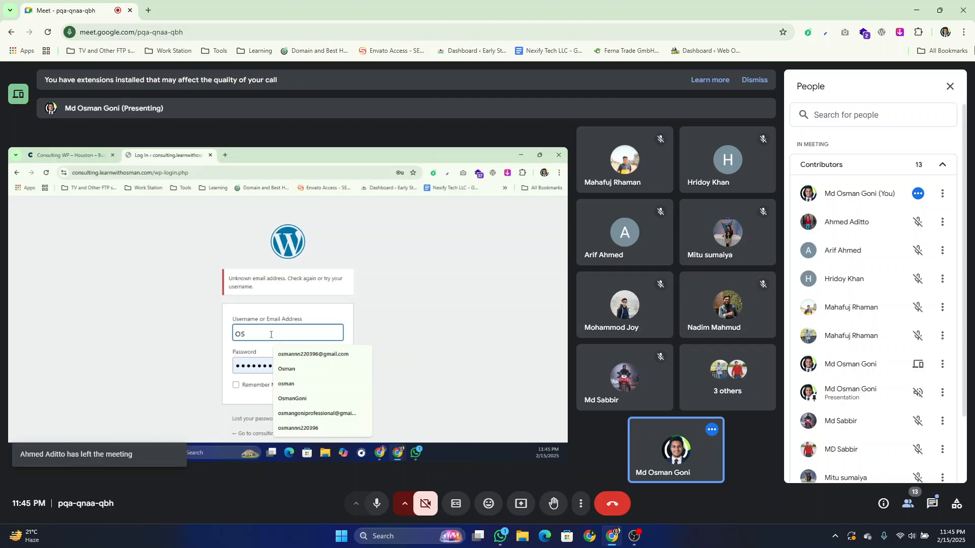
left_click(316, 414)
key("Return")
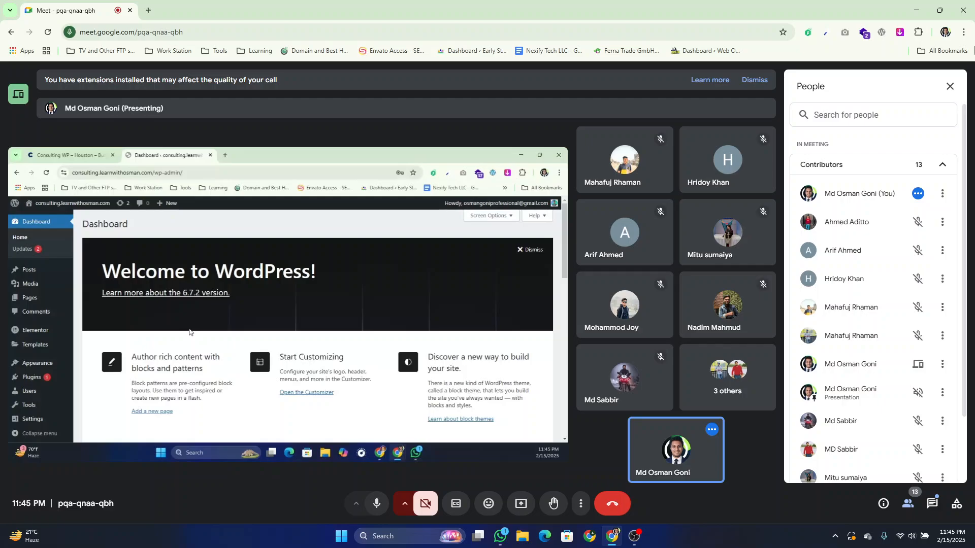
- Open the WordPress list of pages, and examine the News section of the Consulting WP Houston demo site
scroll(189, 332, "down", 10)
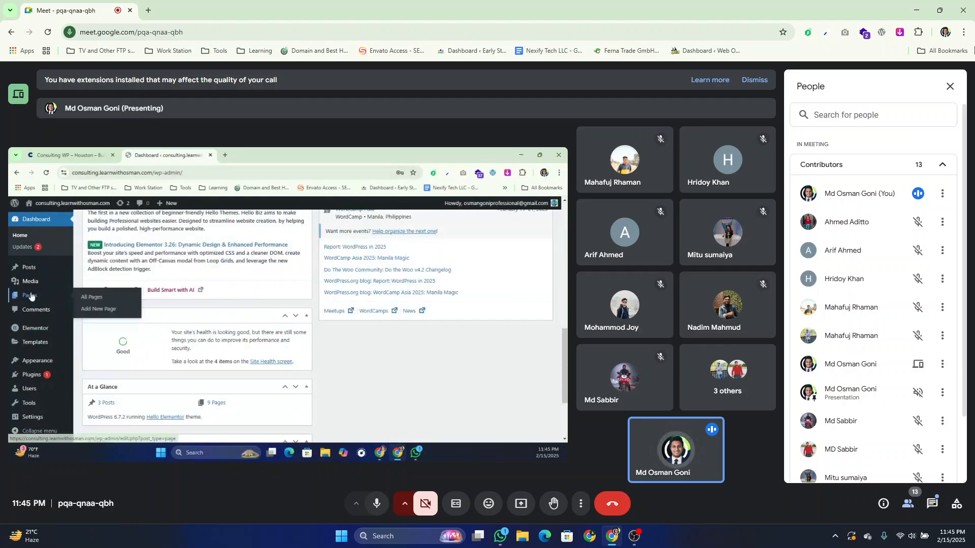
left_click(31, 296)
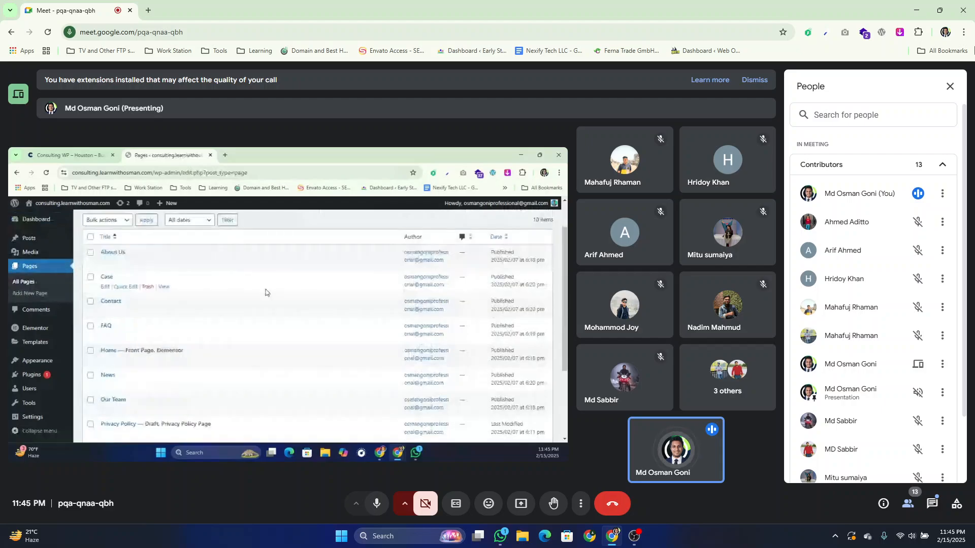
left_click(70, 156)
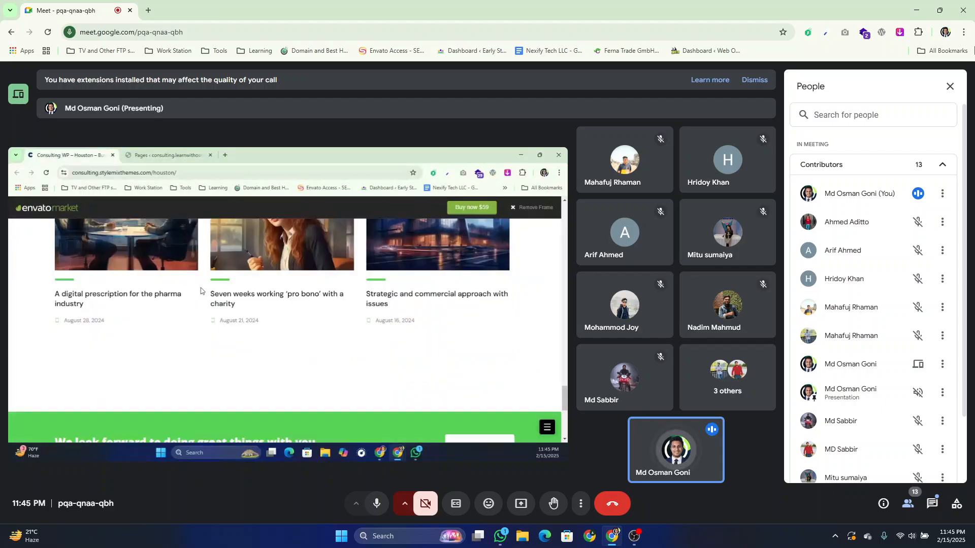
scroll(202, 291, "up", 4)
scroll(201, 291, "down", 2)
scroll(201, 291, "up", 1)
scroll(200, 290, "down", 3)
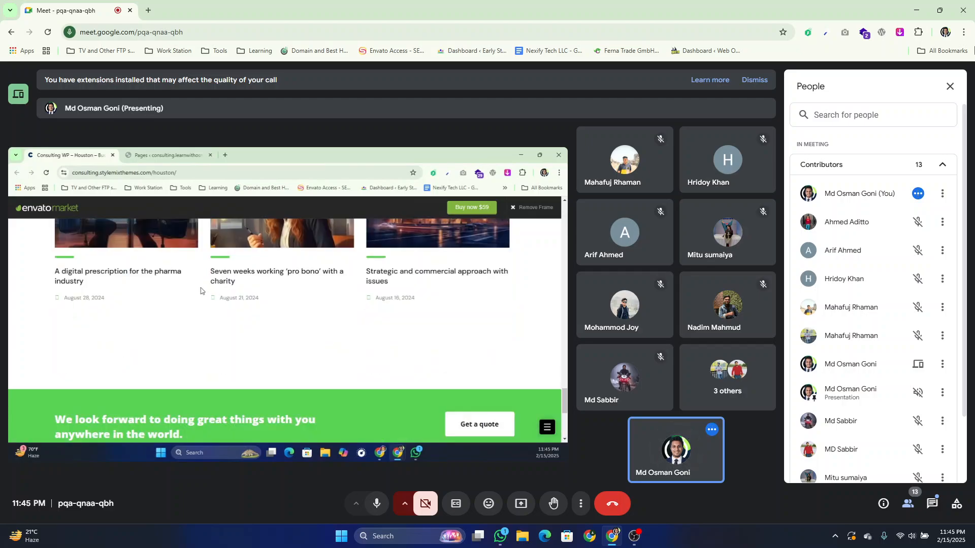
scroll(201, 291, "up", 3)
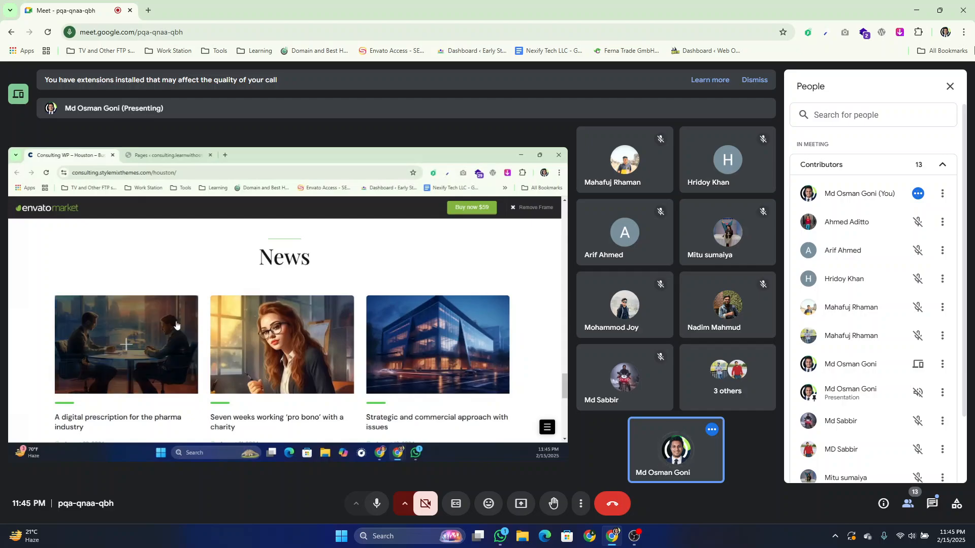
- Return to the WordPress admin and open the list of posts to review the news articles
left_click(167, 151)
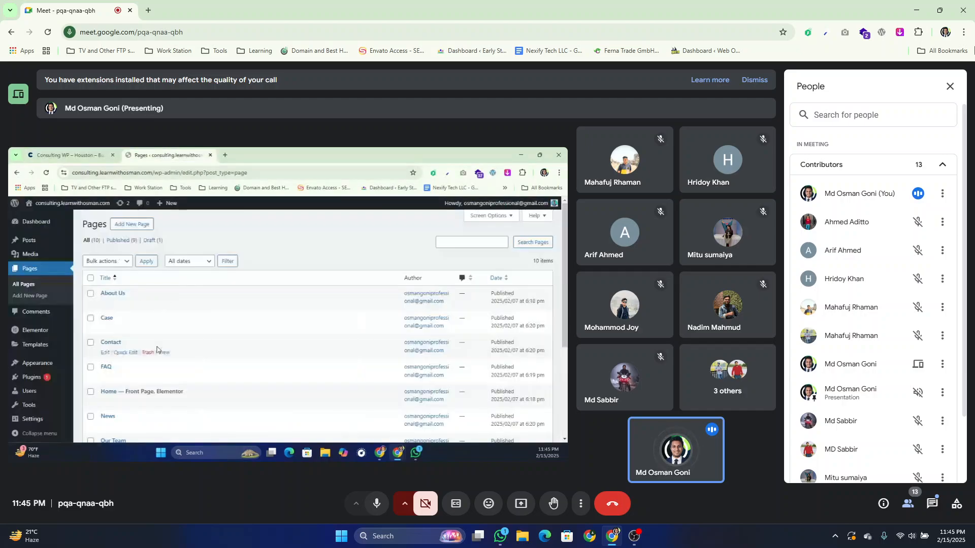
scroll(162, 350, "down", 1)
scroll(61, 262, "up", 1)
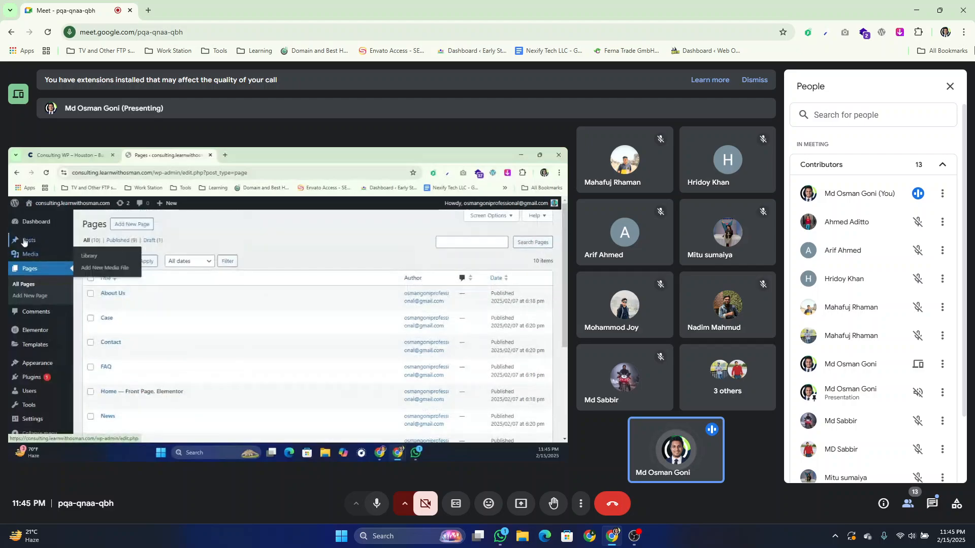
left_click(26, 239)
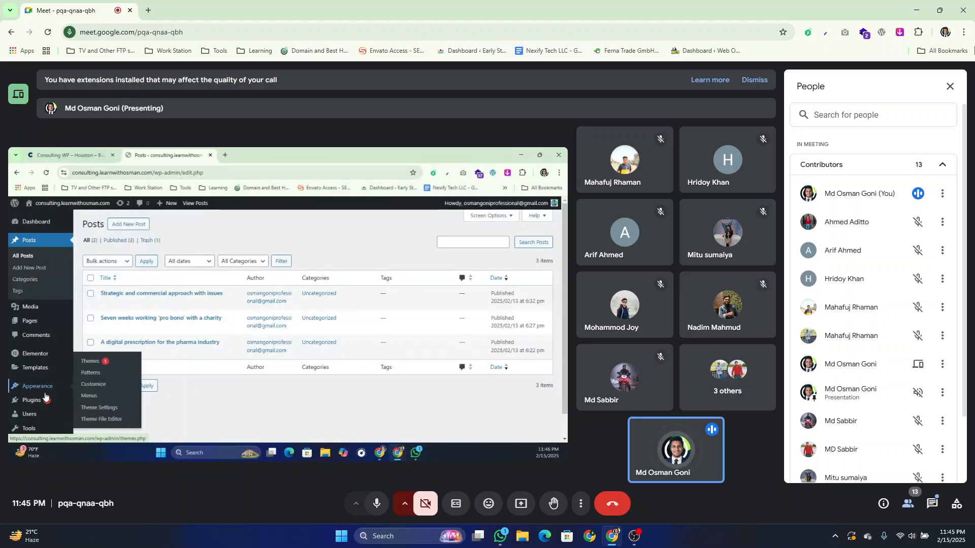
- Open the Home page for editing with Elementor in a new browser tab
left_click(30, 321)
scroll(135, 304, "down", 3)
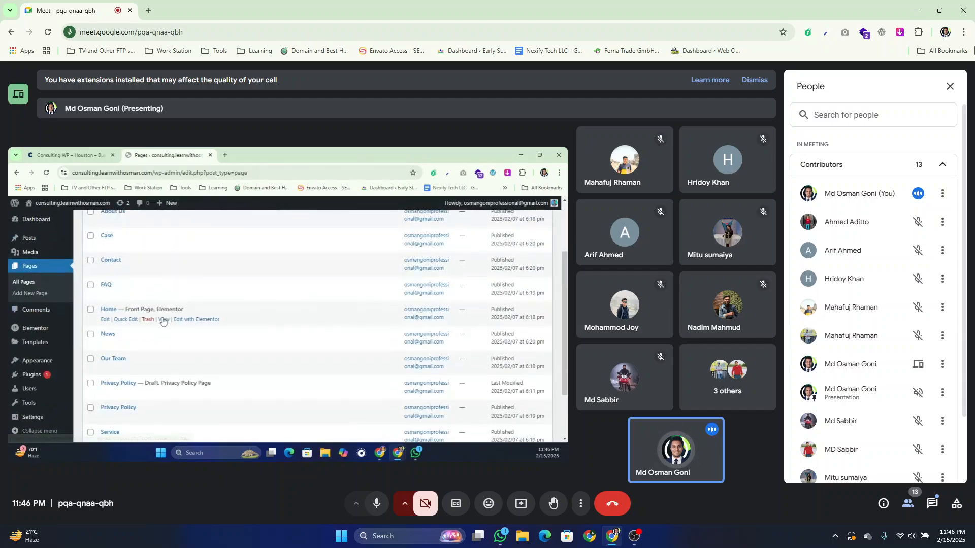
right_click(188, 320)
left_click(239, 329)
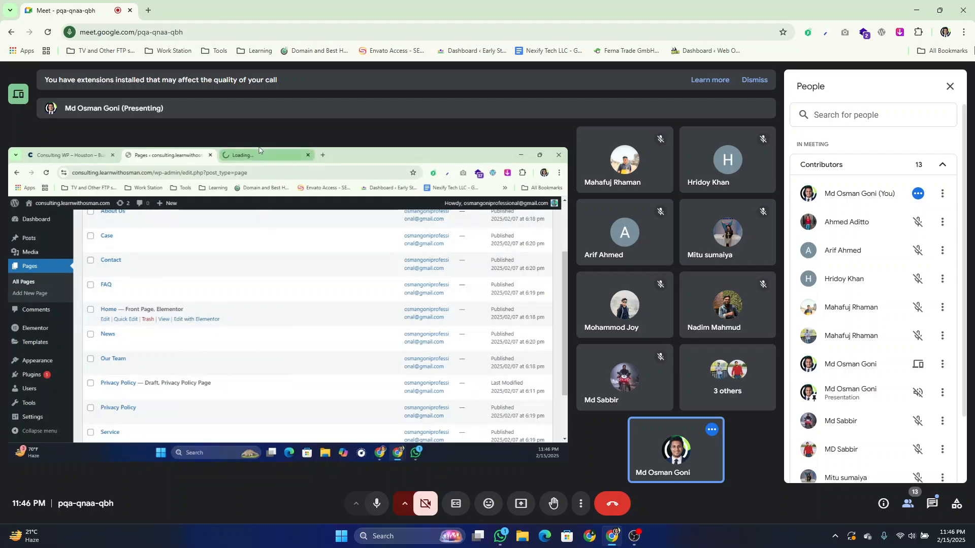
left_click(264, 154)
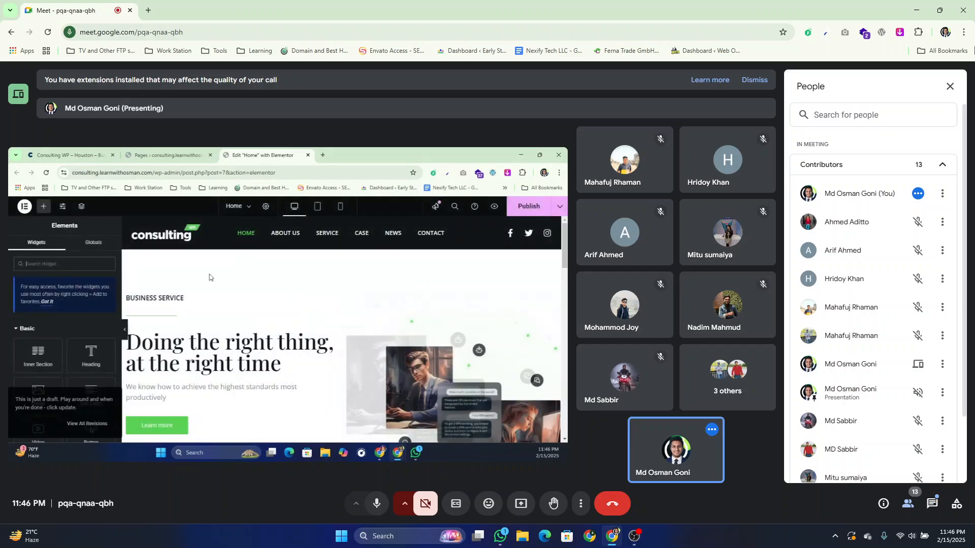
- Copy the Services section and paste it below the Testimonial section, above the footer
scroll(390, 309, "down", 5)
scroll(390, 310, "down", 10)
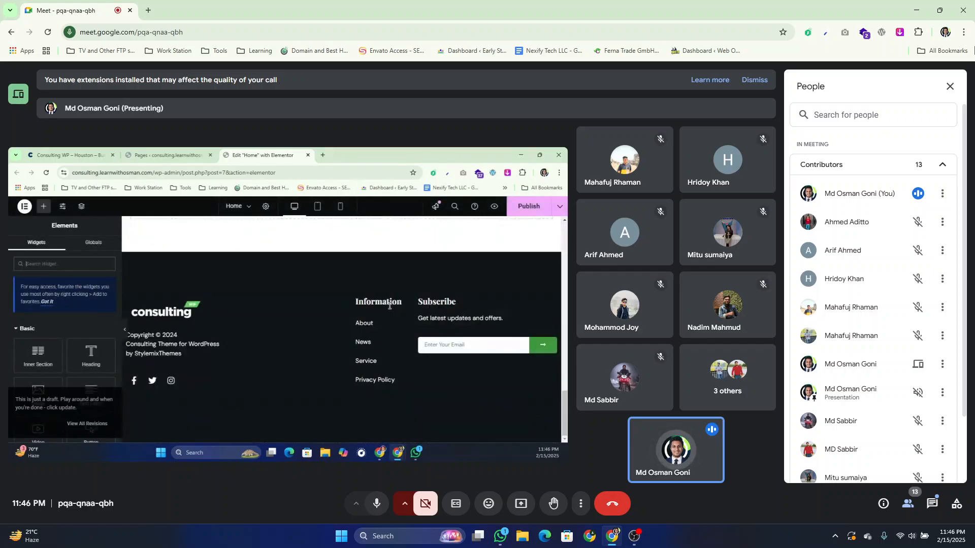
scroll(376, 315, "up", 5)
scroll(333, 369, "up", 6)
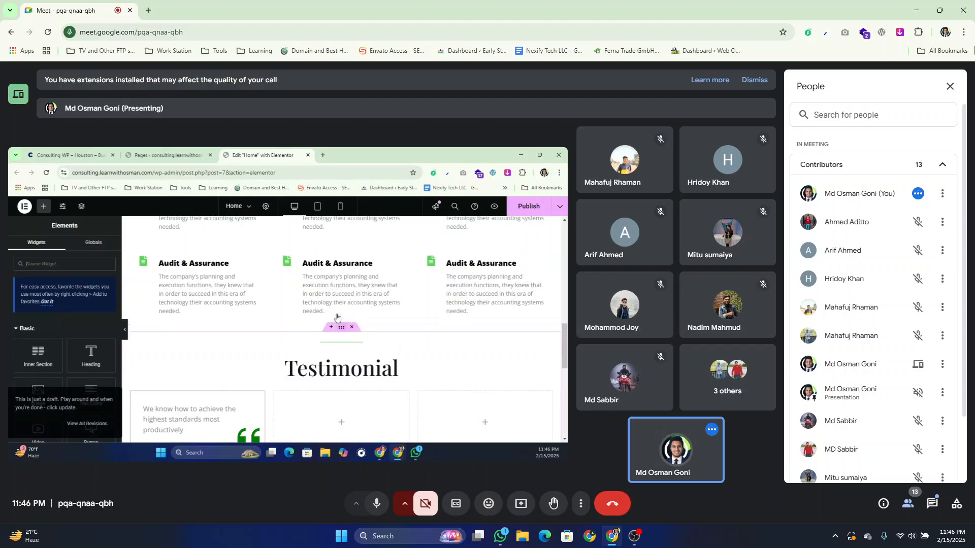
right_click(339, 257)
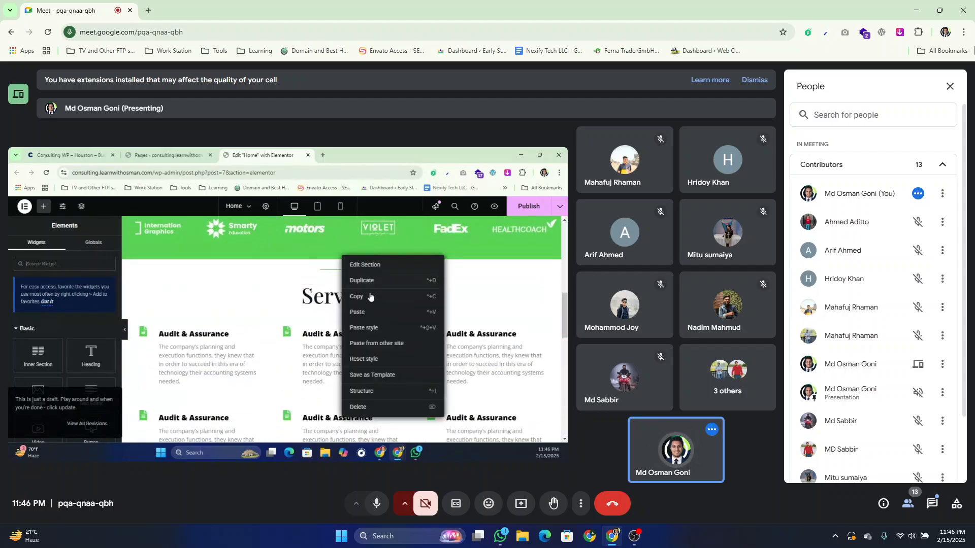
left_click(371, 297)
scroll(328, 308, "up", 1)
right_click(280, 326)
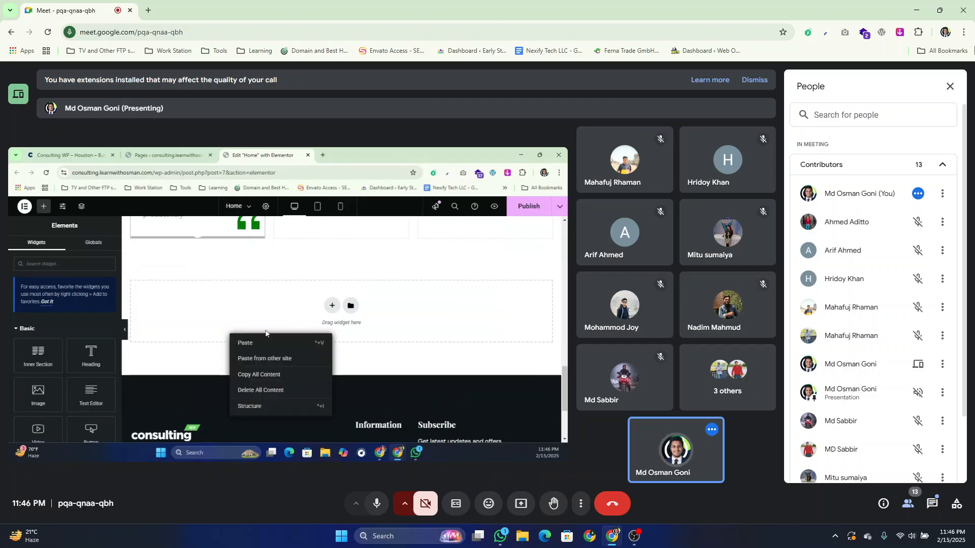
left_click(263, 342)
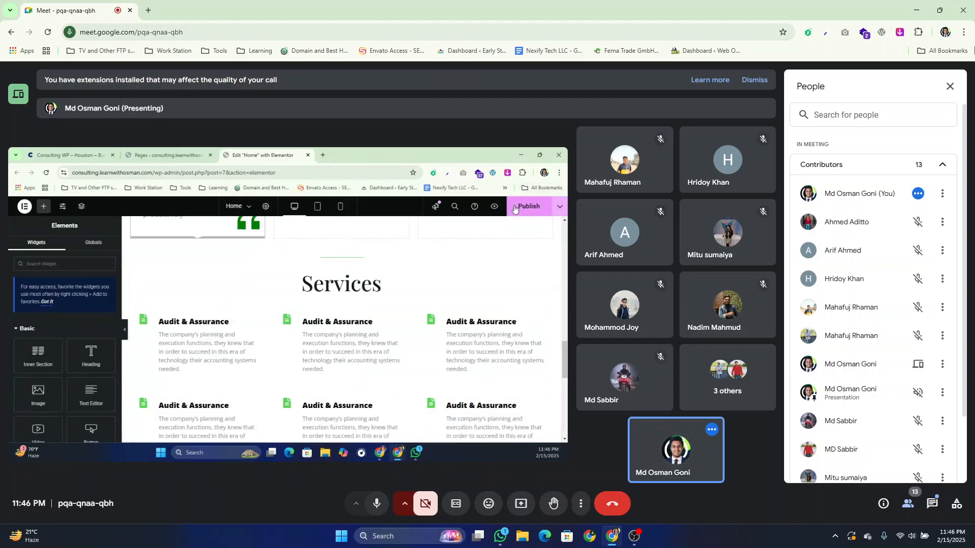
- Remove the Audit & Assurance item rows from the pasted Services section, keeping its heading, and publish the page
key("ctrl+z")
key("ctrl+z")
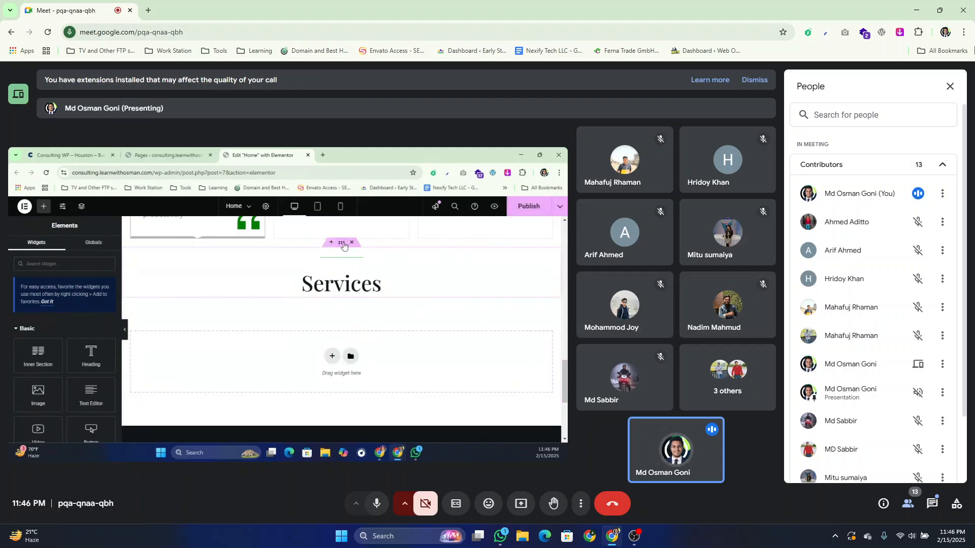
left_click(360, 248)
left_click(523, 209)
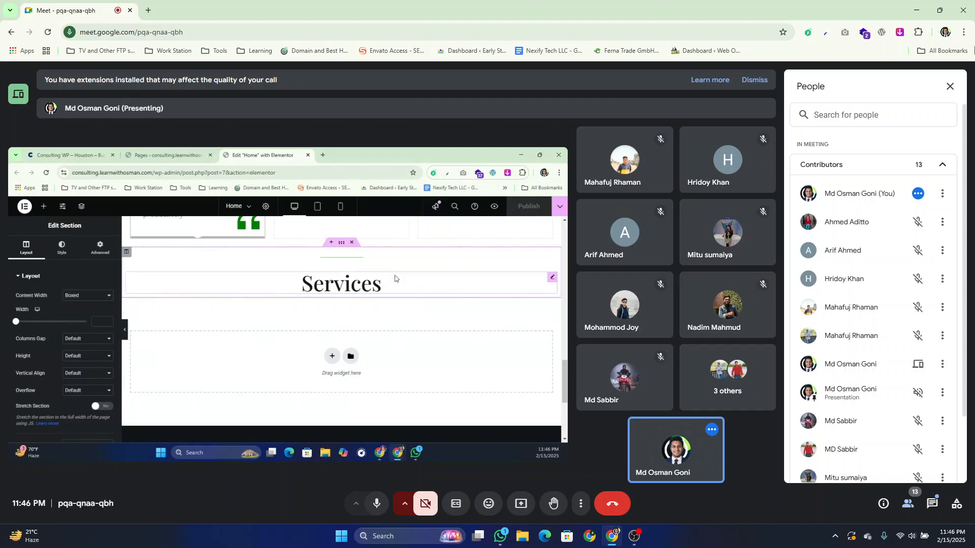
- Change the pasted section's heading title to News and publish the page
left_click(343, 290)
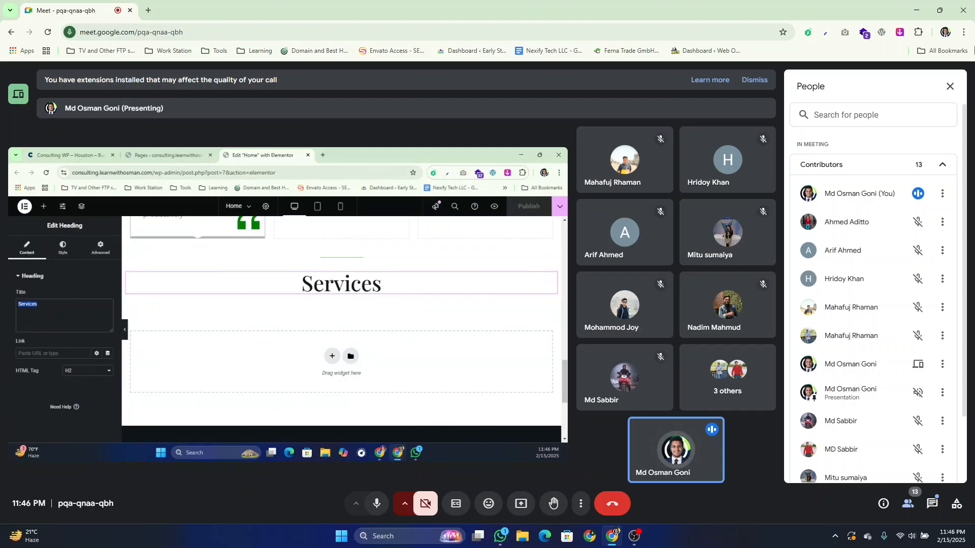
type("News")
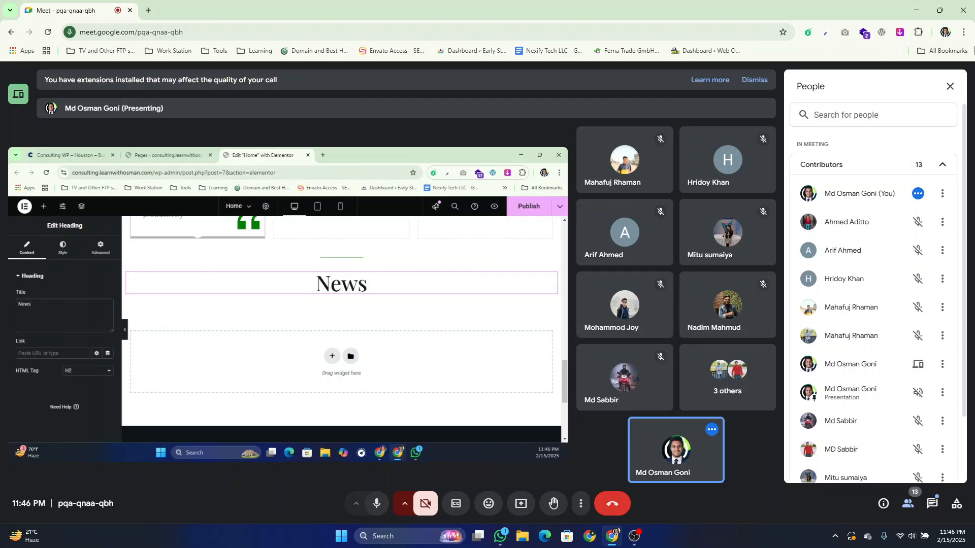
left_click(528, 206)
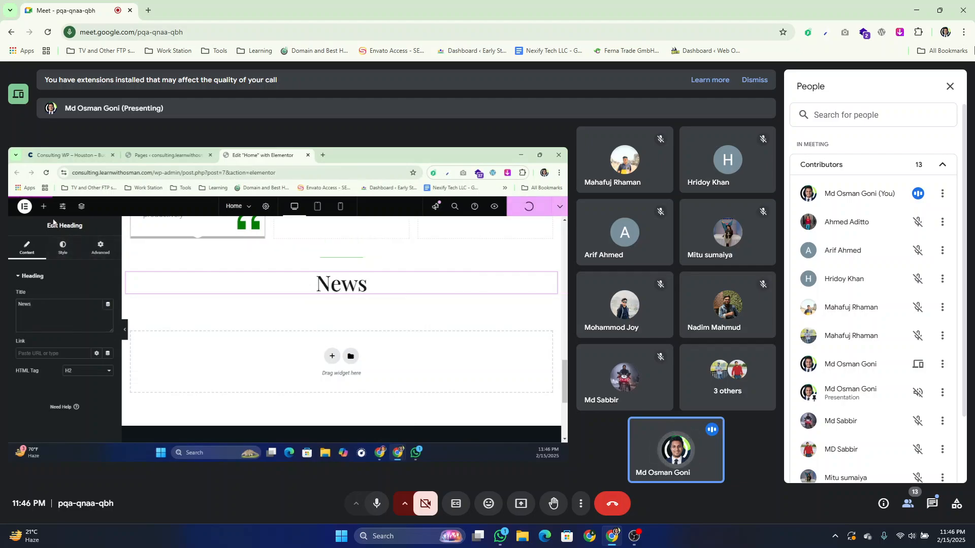
- Search the widgets for "post" and place an Archive Posts widget beneath the News heading
left_click(44, 206)
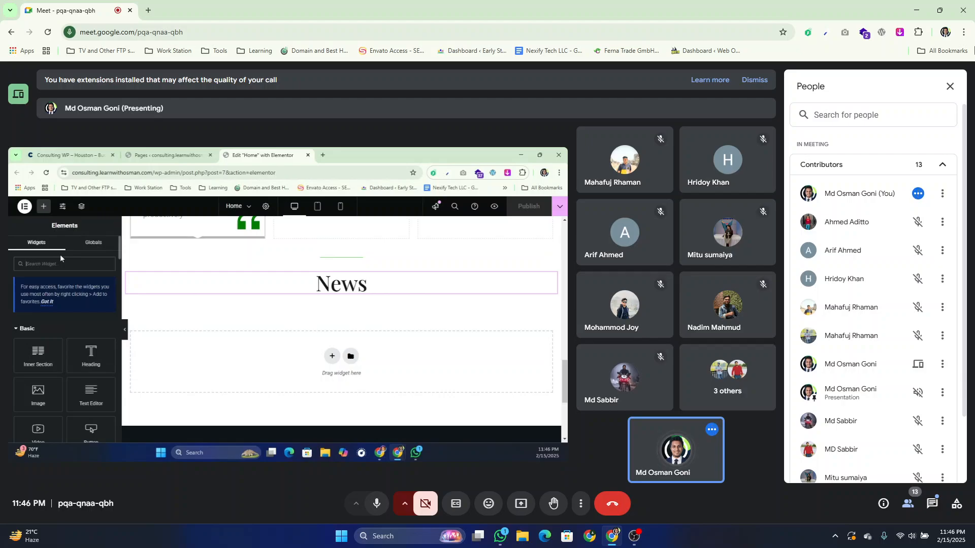
type("post")
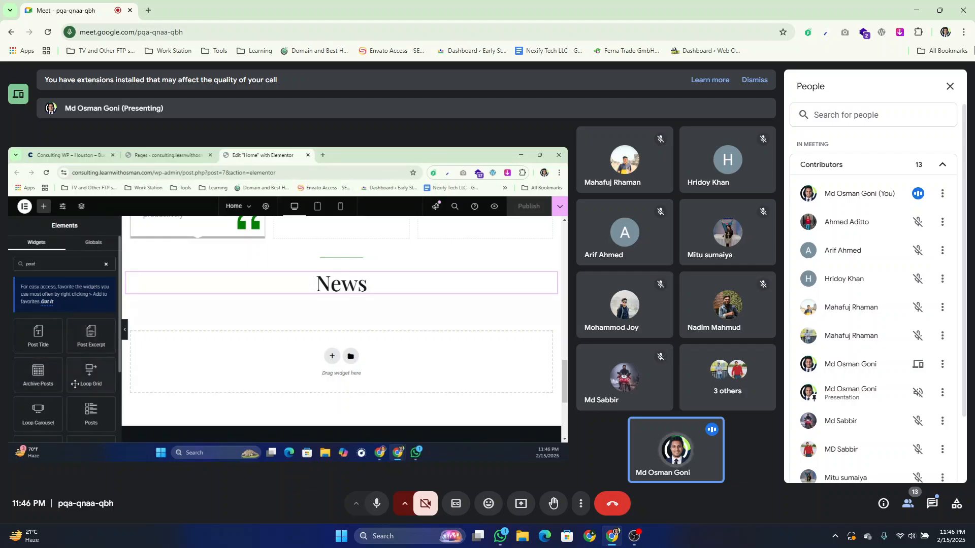
scroll(85, 336, "down", 2)
scroll(84, 333, "down", 1)
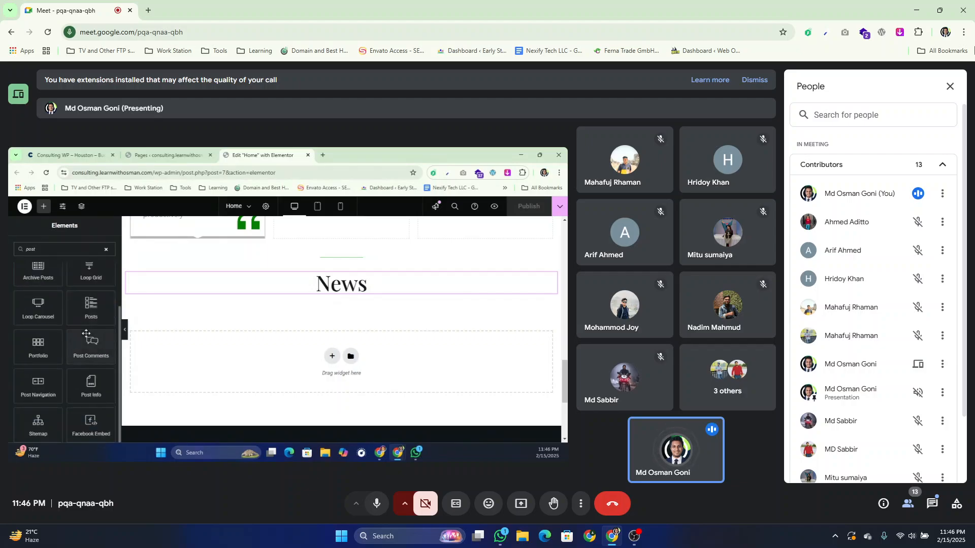
scroll(81, 388, "up", 2)
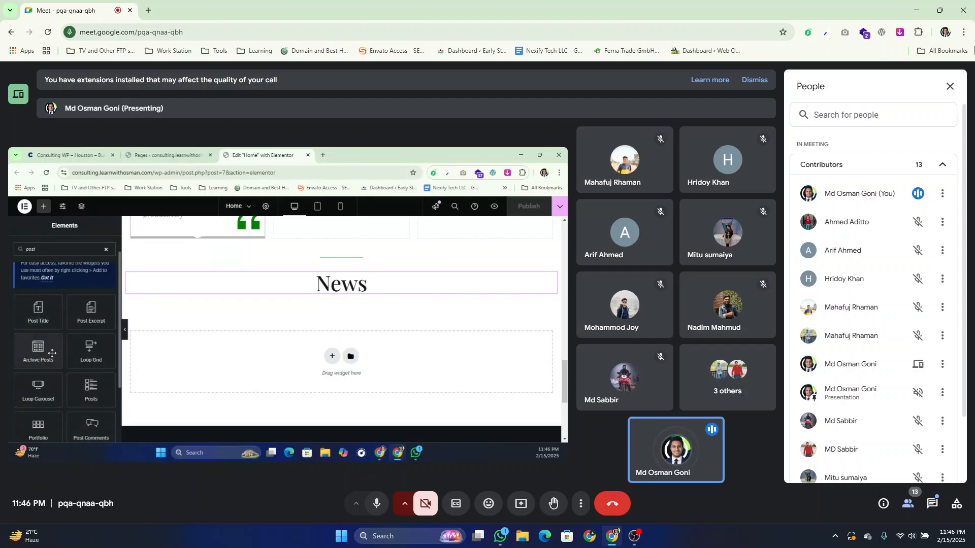
left_click_drag(52, 353, 334, 296)
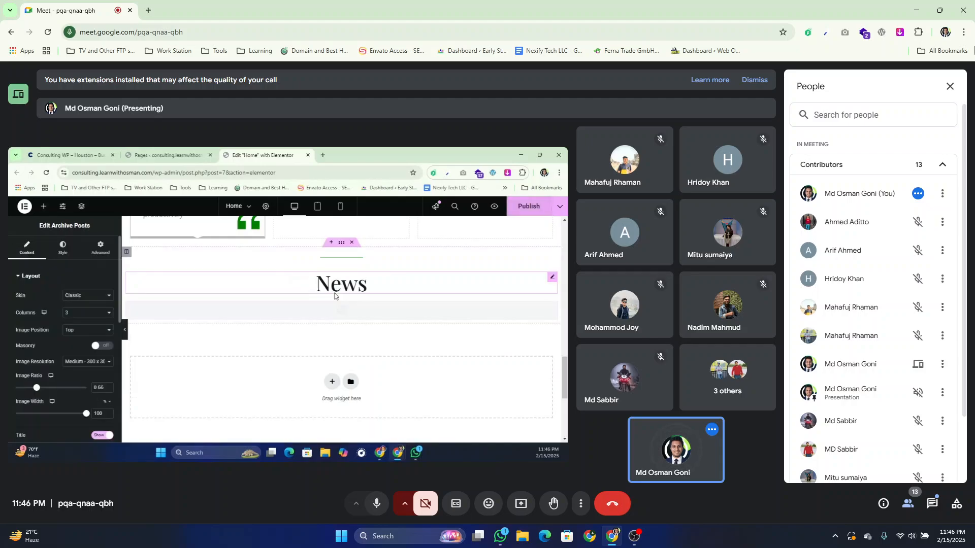
scroll(184, 317, "down", 5)
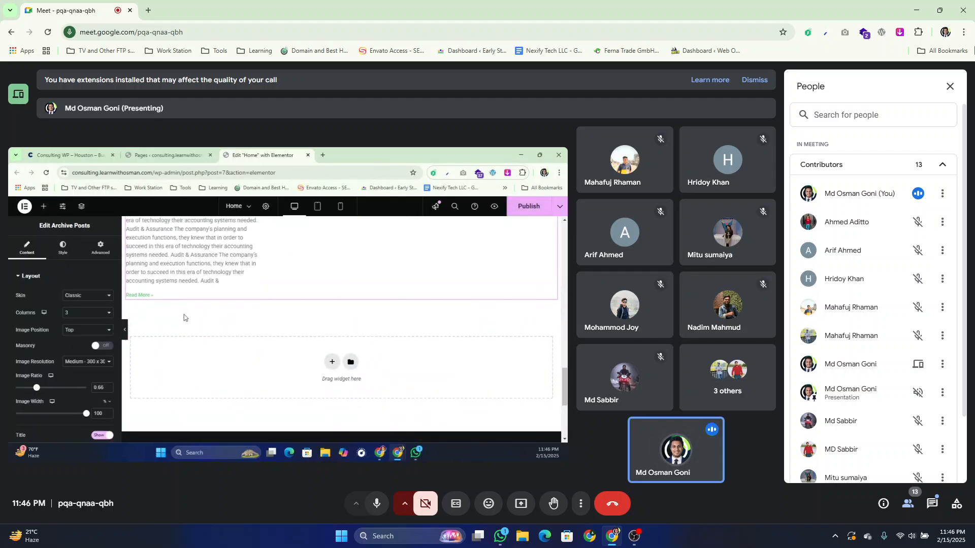
- Delete the Archive Posts widget from beneath the News heading
scroll(184, 318, "up", 3)
scroll(213, 315, "down", 3)
scroll(227, 314, "up", 3)
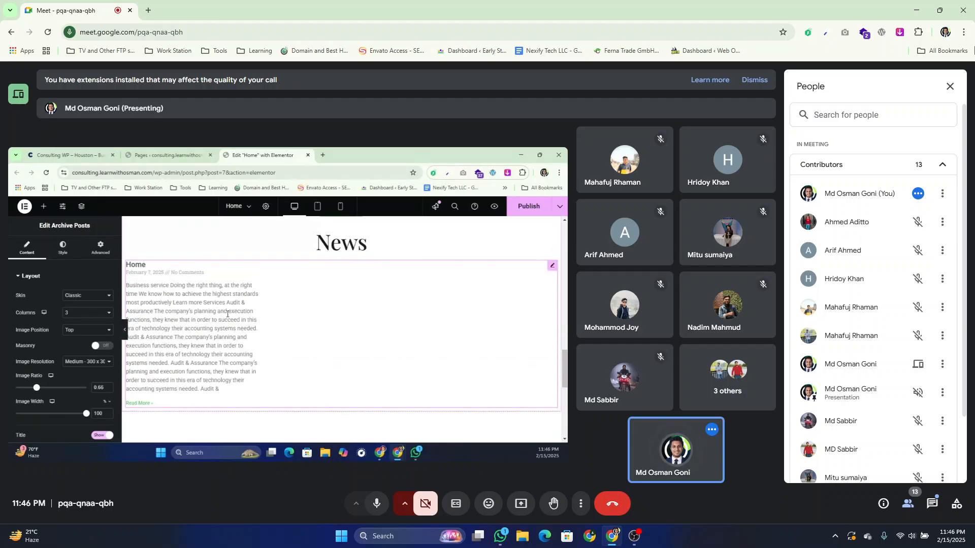
right_click(227, 313)
left_click(239, 433)
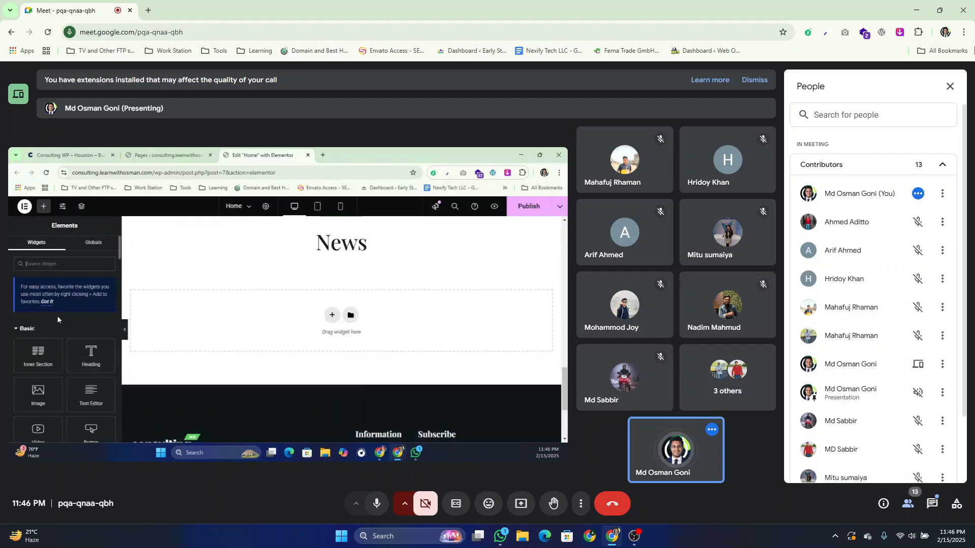
- Search the widgets for "post" and place a Posts widget beneath the News heading
left_click(63, 264)
type("post")
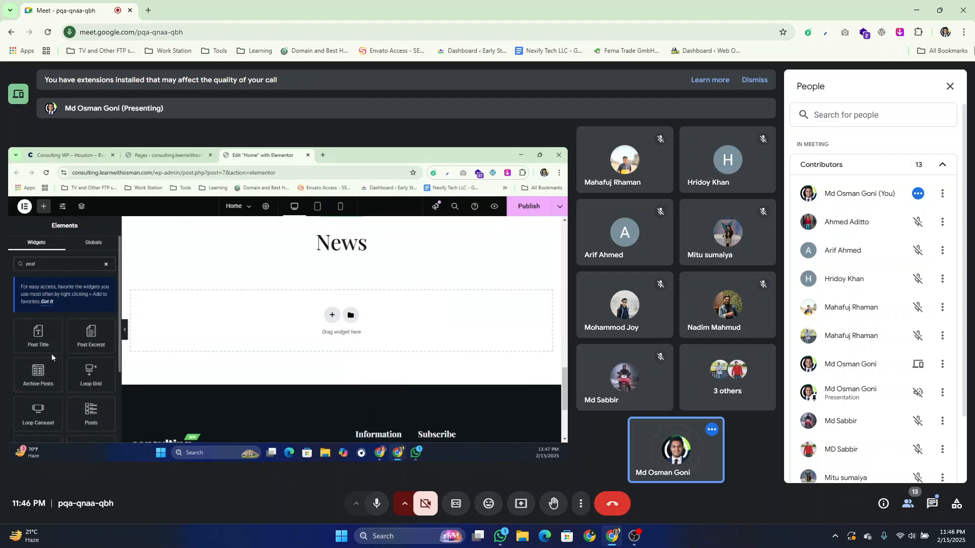
left_click_drag(91, 413, 284, 250)
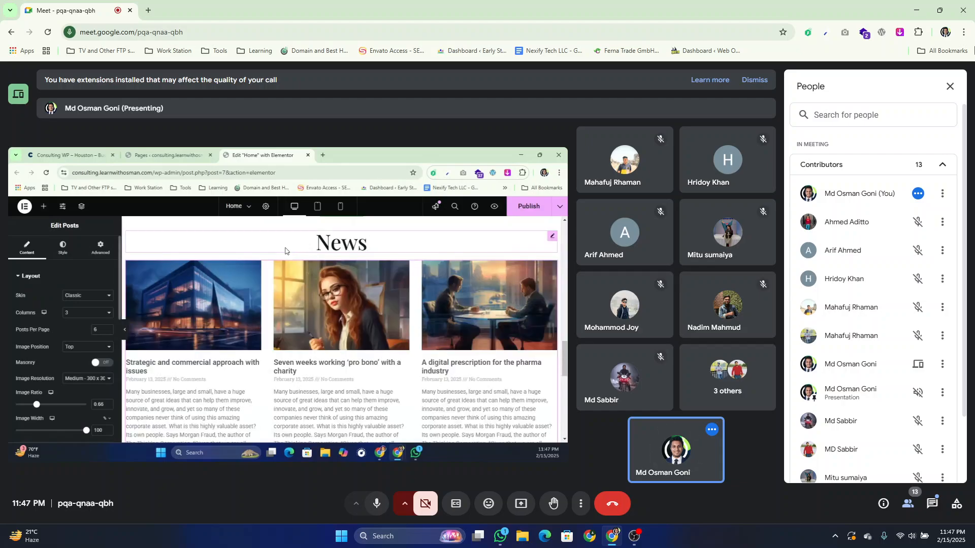
scroll(399, 342, "down", 5)
scroll(399, 343, "up", 5)
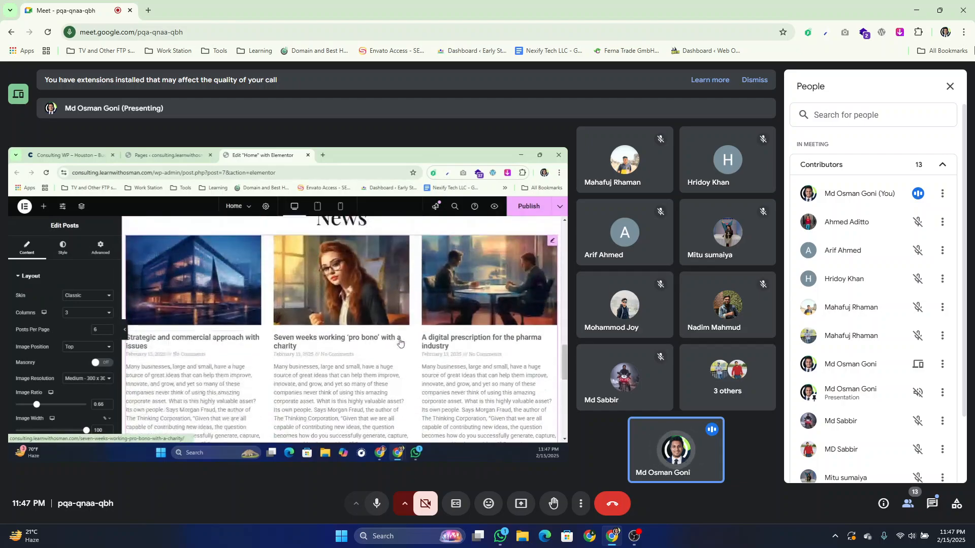
- Compare the Posts widget's cards with the News section on the Houston demo page
scroll(399, 342, "up", 2)
left_click(167, 155)
left_click(64, 156)
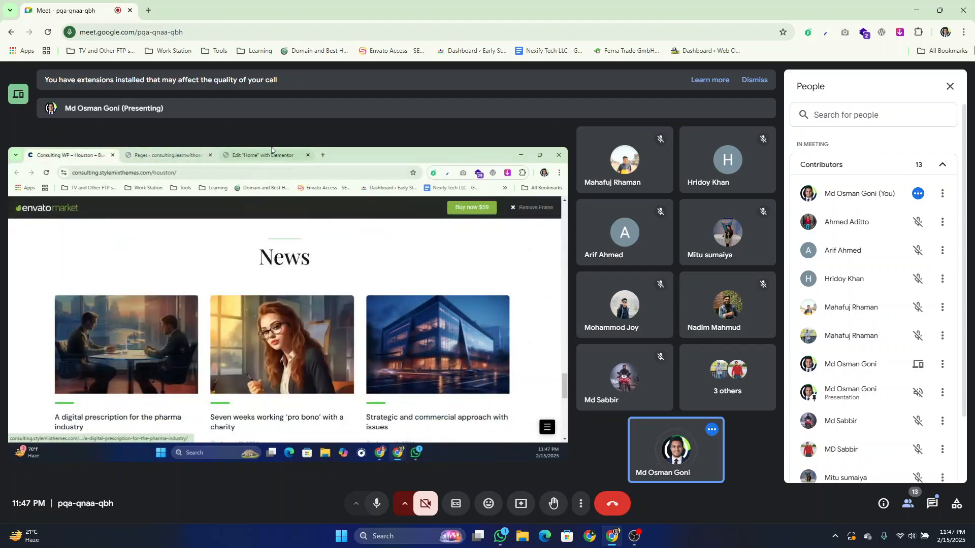
left_click(246, 160)
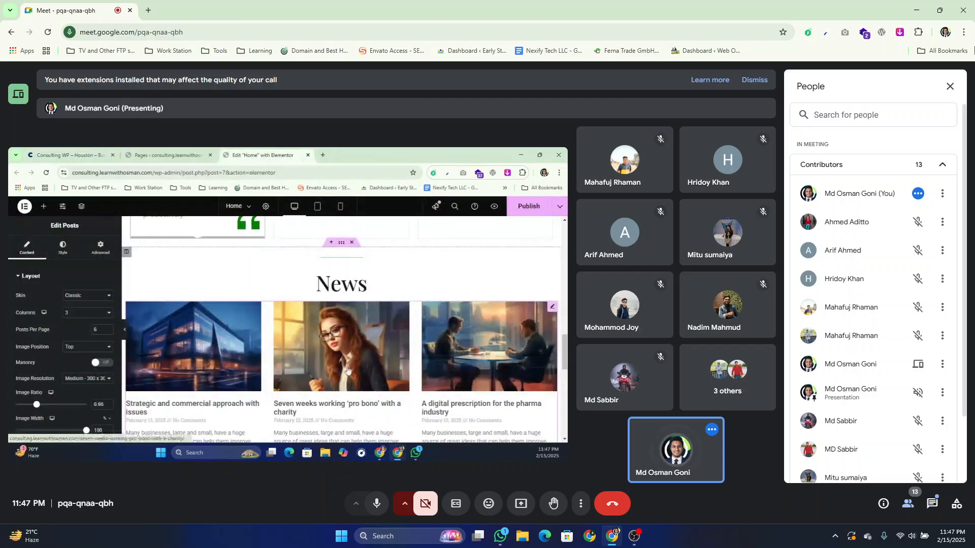
scroll(347, 370, "down", 2)
scroll(305, 324, "up", 1)
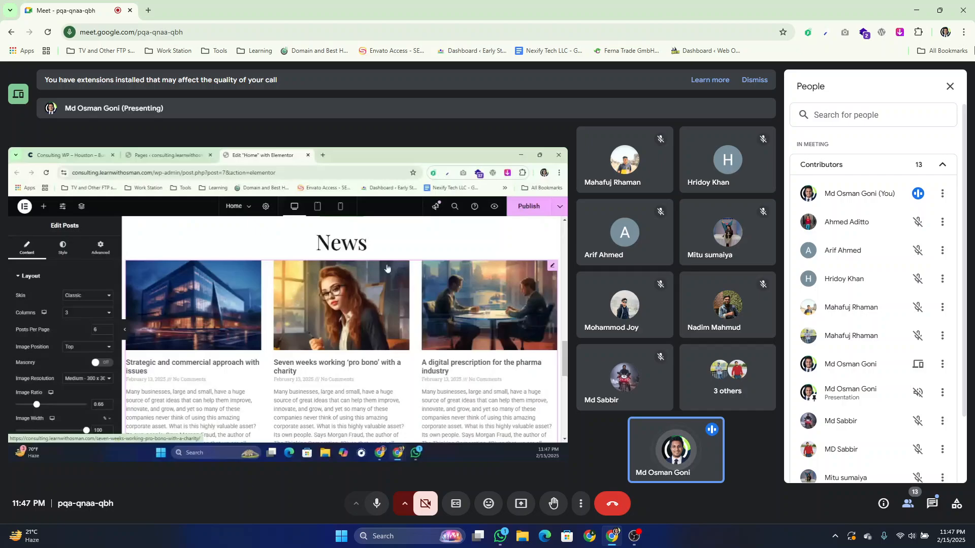
scroll(350, 356, "down", 2)
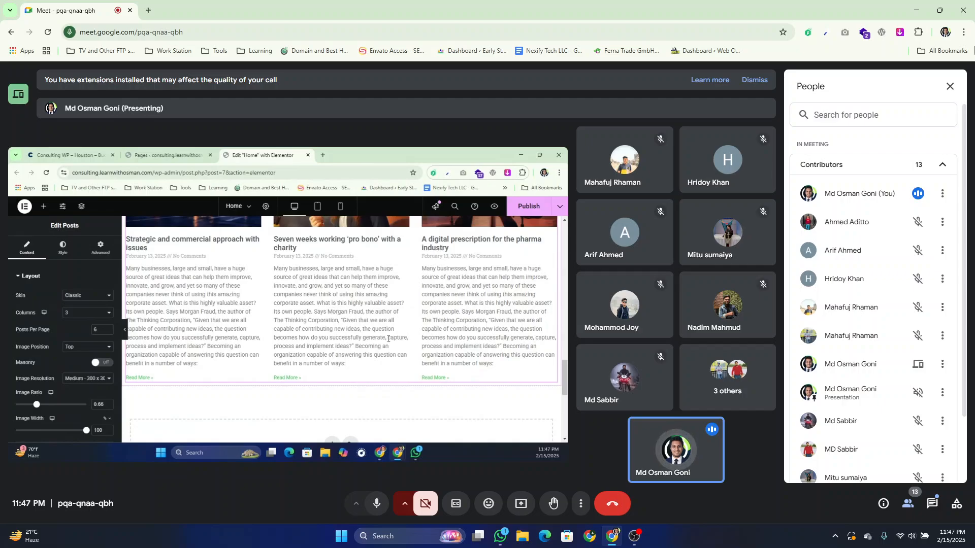
scroll(312, 302, "down", 1)
scroll(312, 302, "up", 2)
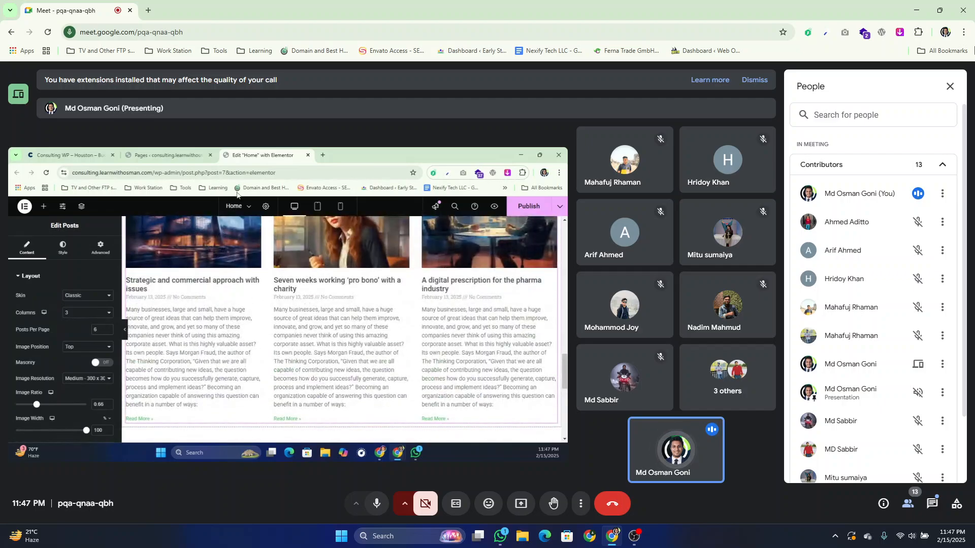
left_click(160, 159)
left_click(255, 157)
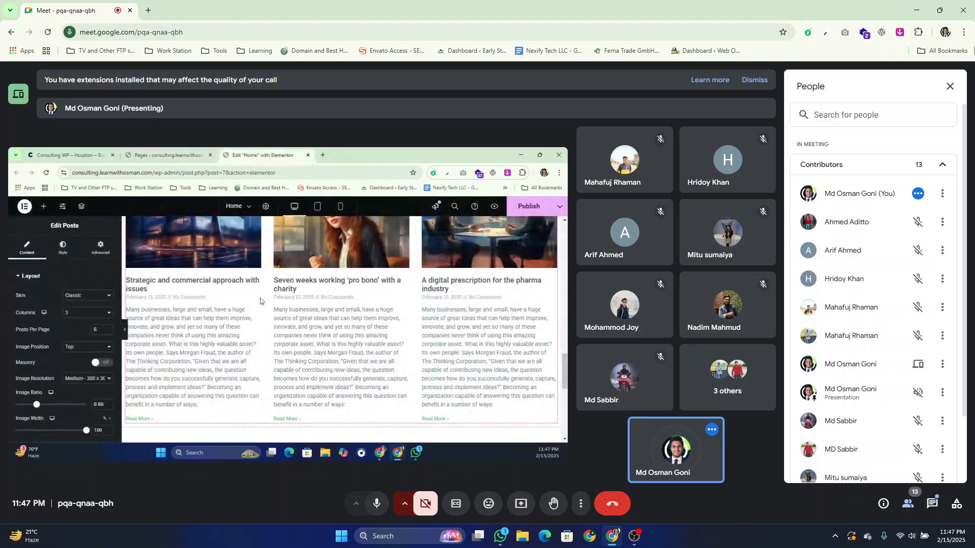
- Hide the excerpt in the Posts widget, keeping the title and Read More link shown
scroll(64, 285, "down", 8)
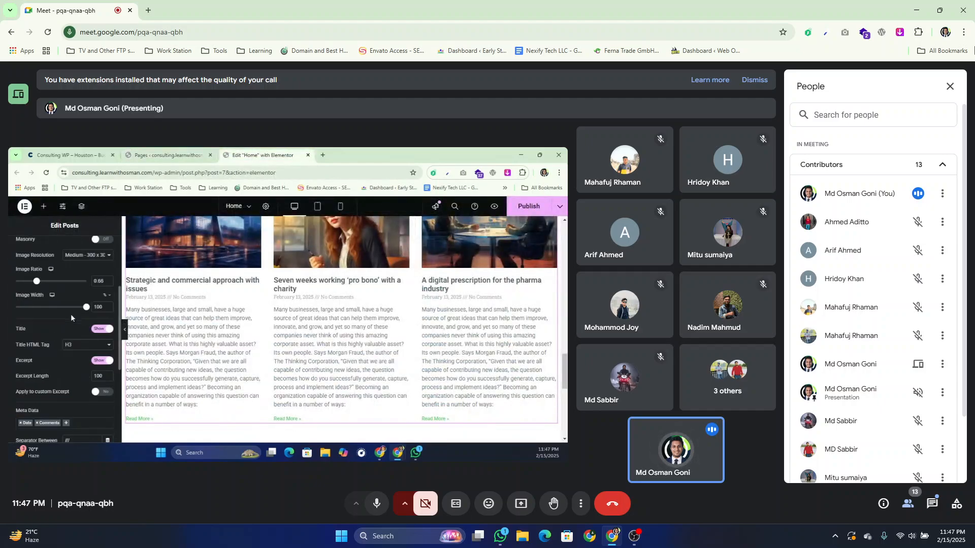
scroll(62, 346, "up", 1)
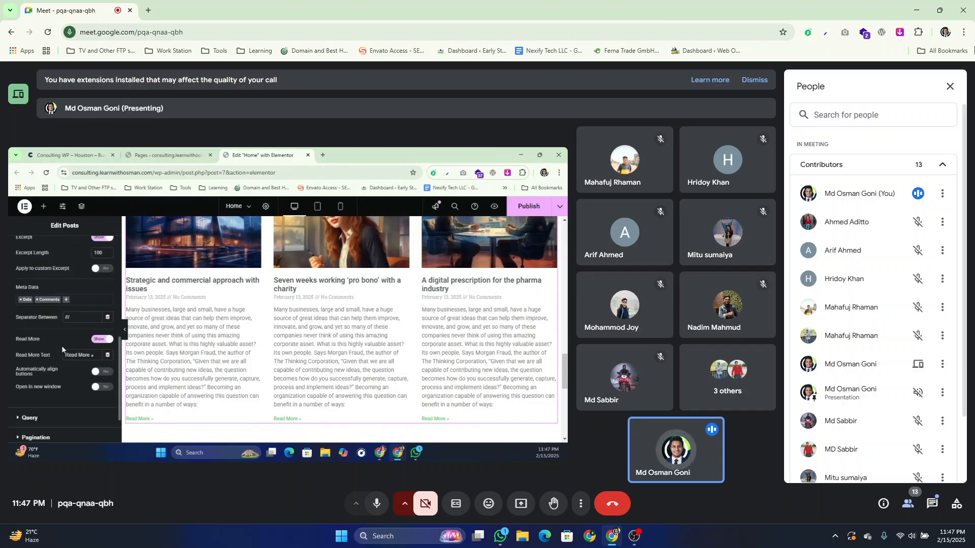
left_click(103, 340)
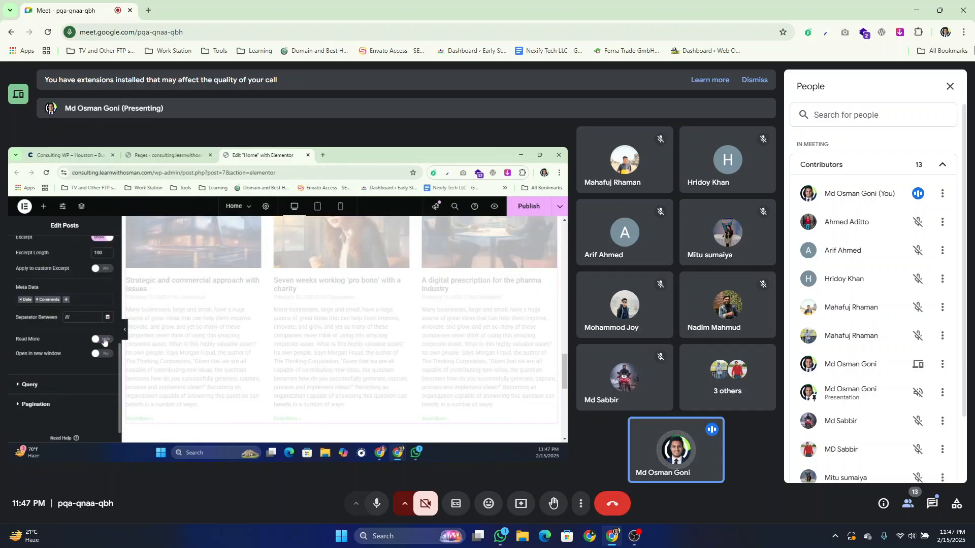
left_click(103, 339)
scroll(69, 355, "up", 1)
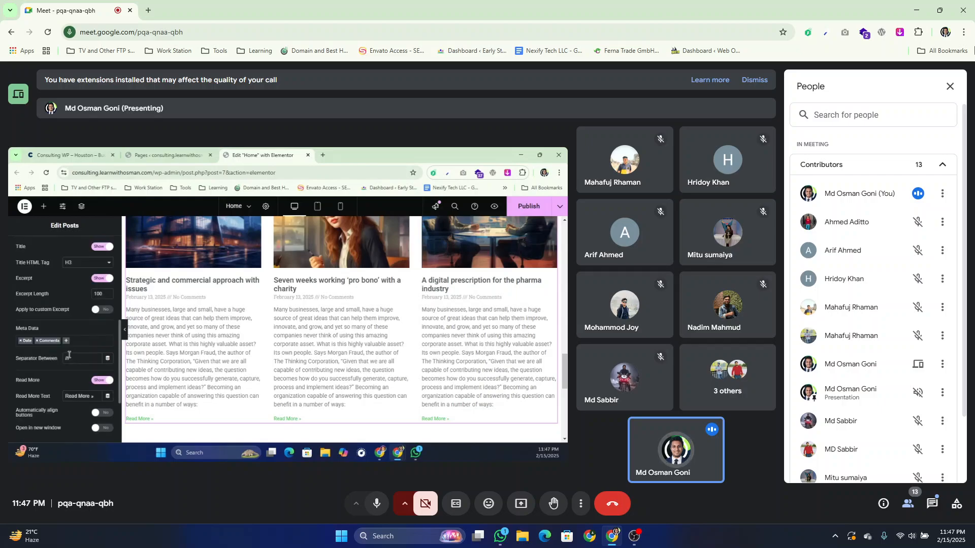
scroll(46, 374, "up", 2)
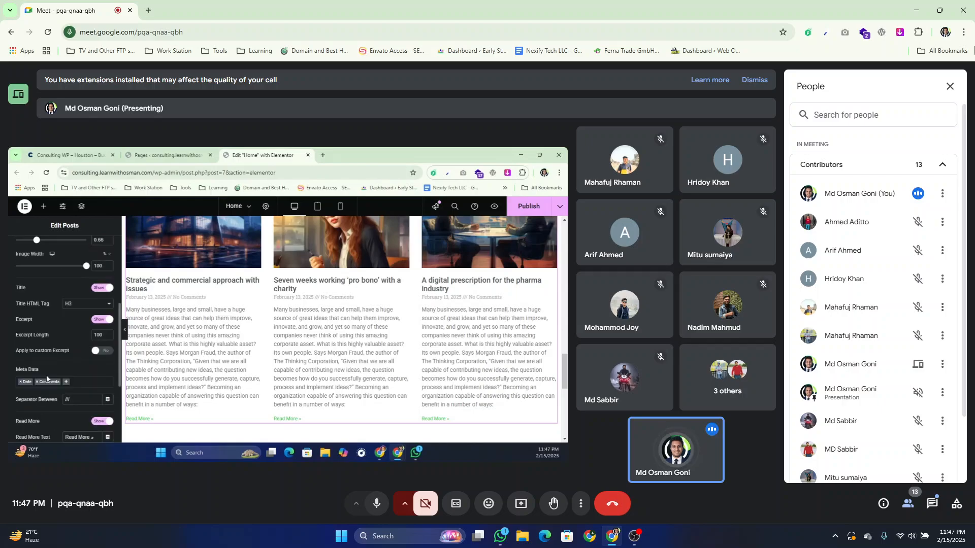
left_click(100, 361)
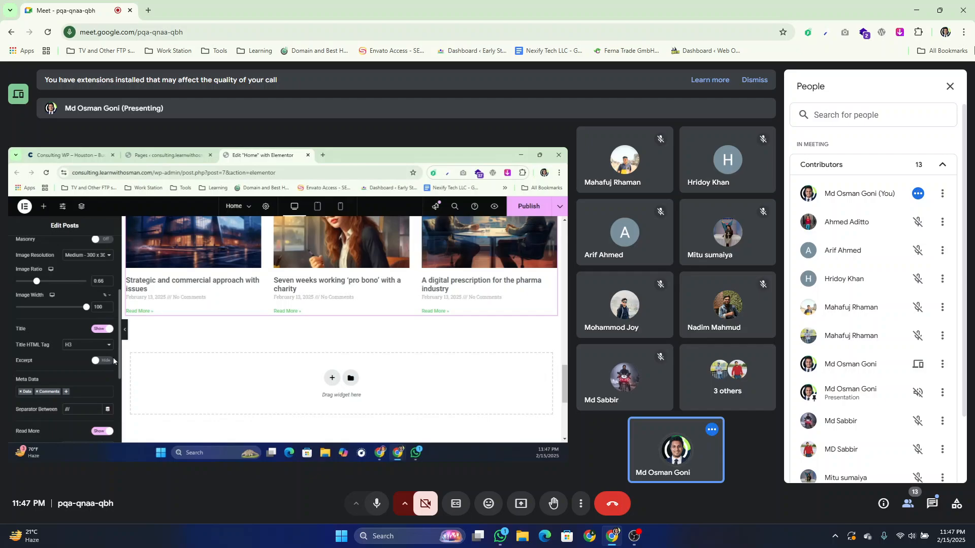
scroll(98, 359, "up", 3)
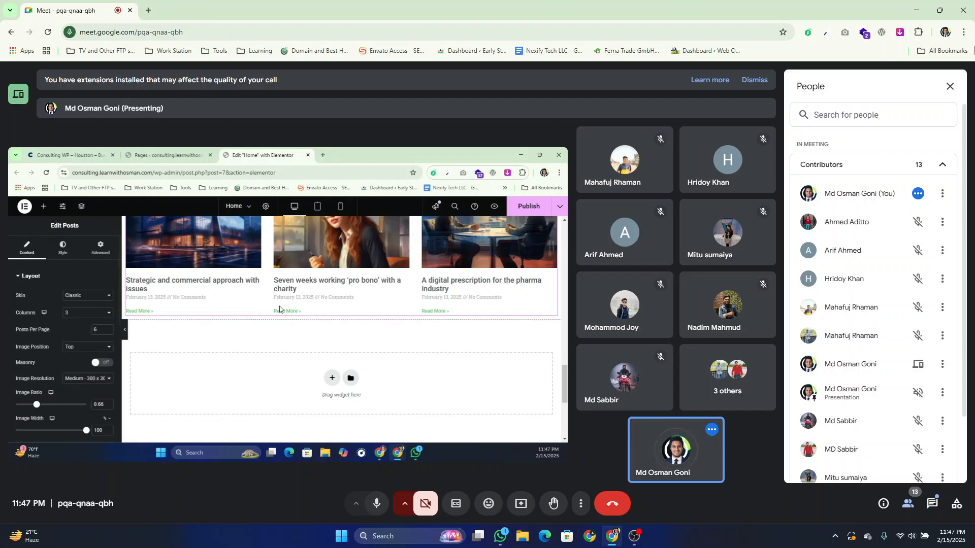
- Check the demo's News cards, search the widgets for "loop" and place a Loop Grid beneath the Posts widget
left_click(69, 155)
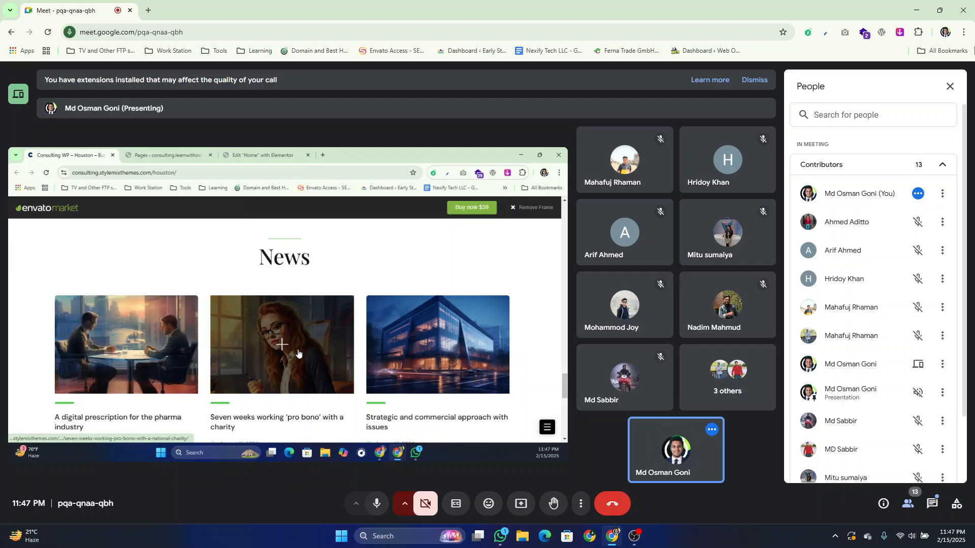
scroll(285, 366, "down", 3)
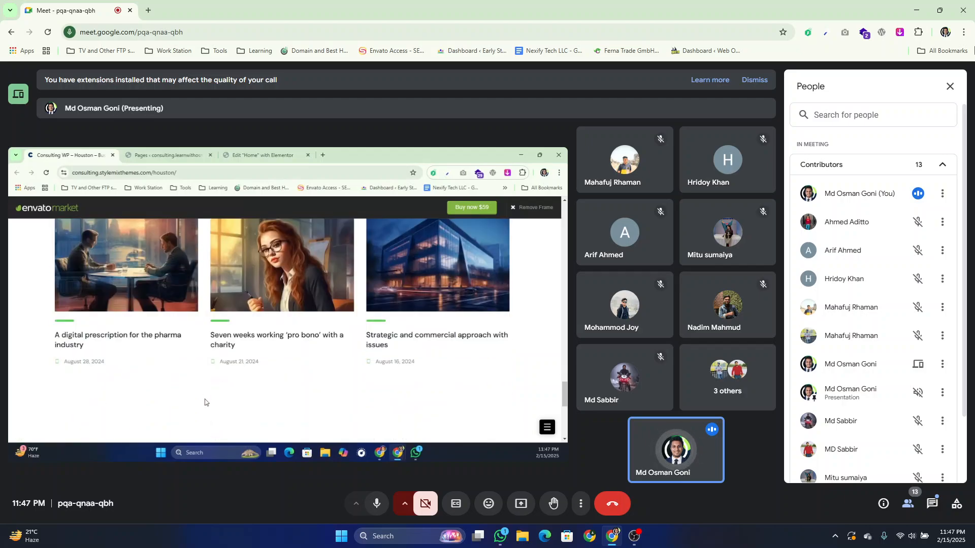
left_click(260, 154)
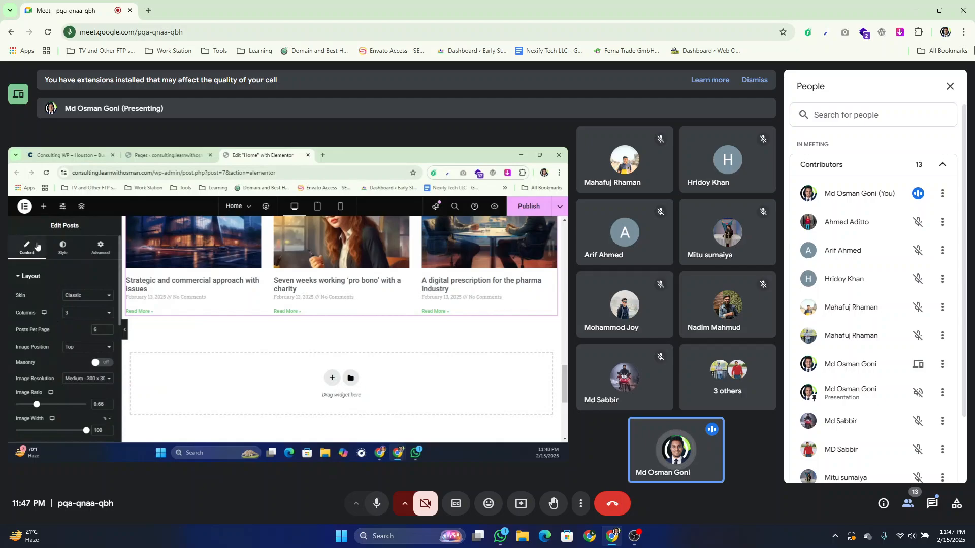
left_click(43, 206)
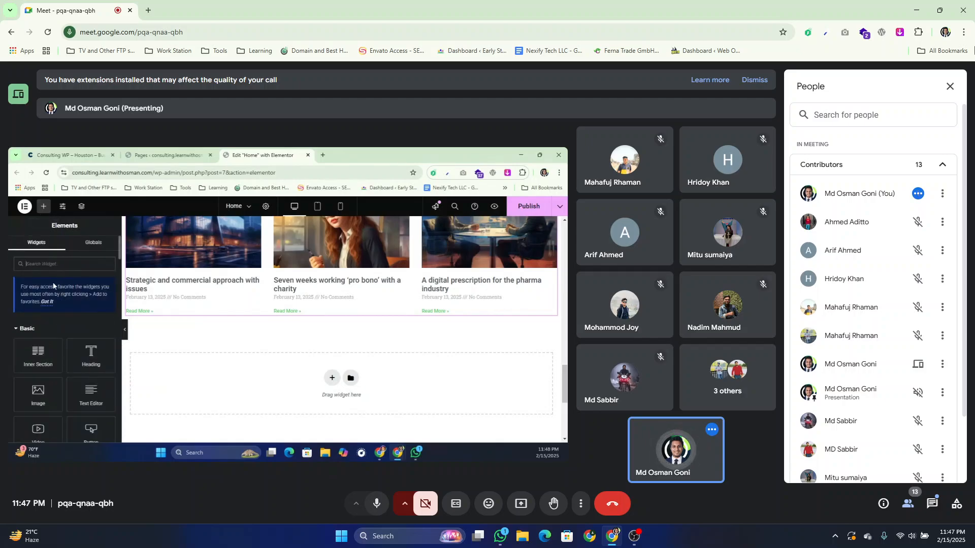
type("loo")
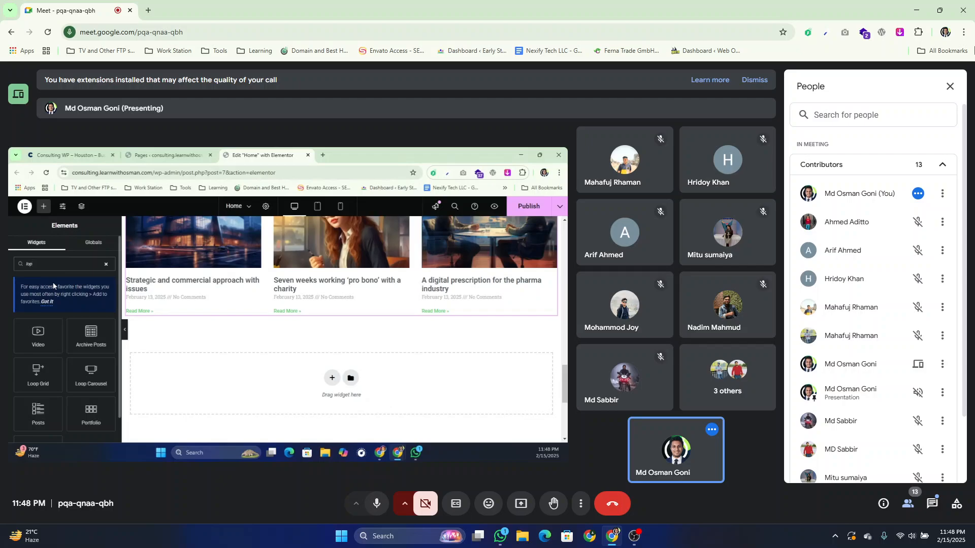
type("p")
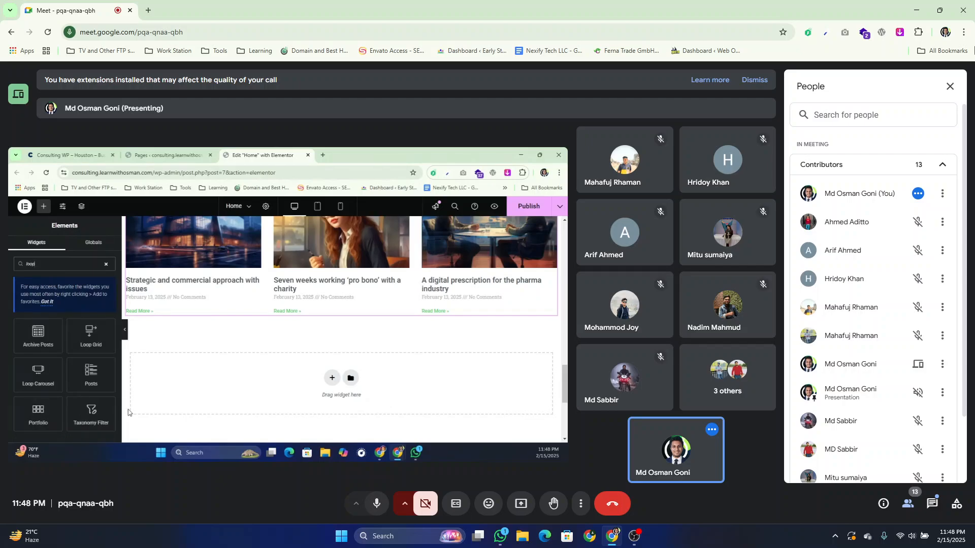
left_click_drag(86, 334, 298, 304)
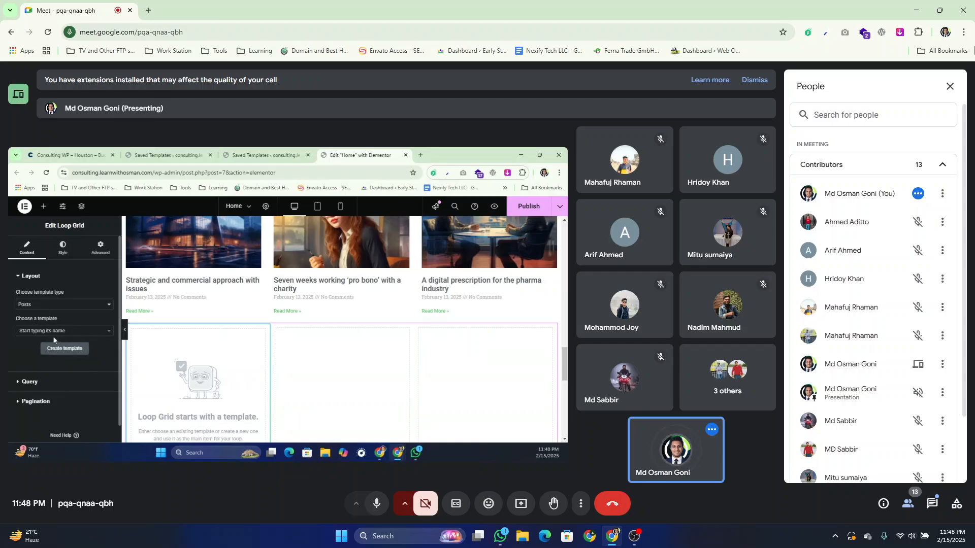
- In the new template dialog on the Saved Templates page, set the template type to Loop Item and the source type to Posts
left_click(288, 151)
left_click(319, 315)
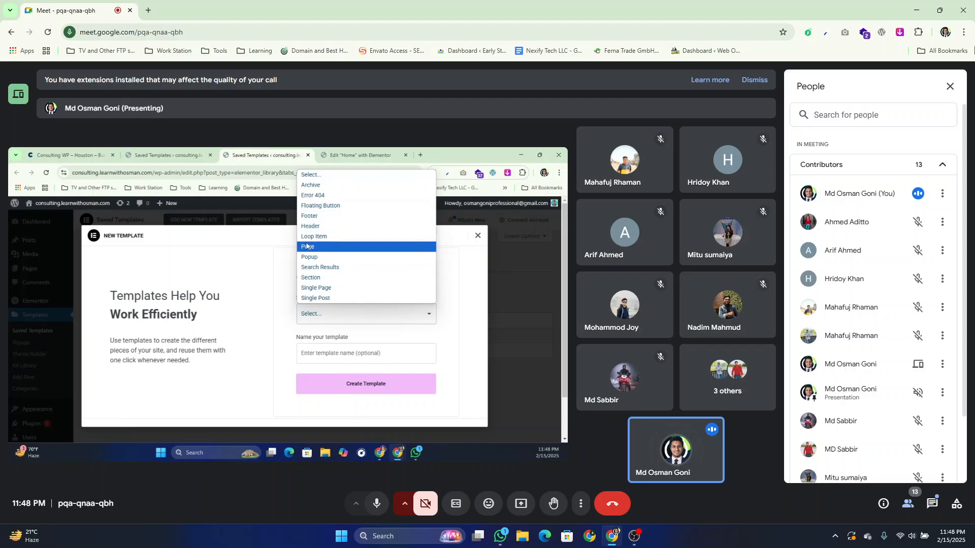
left_click(329, 237)
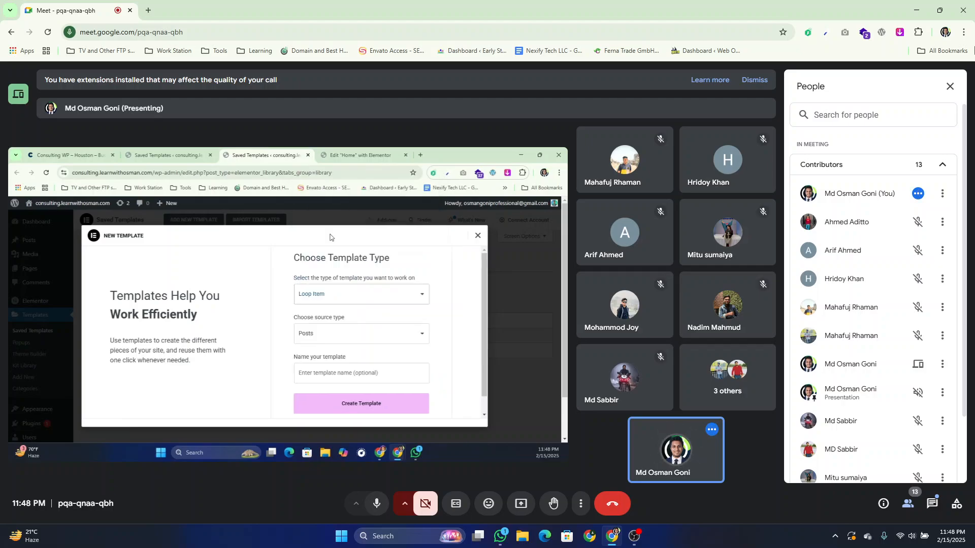
left_click(313, 335)
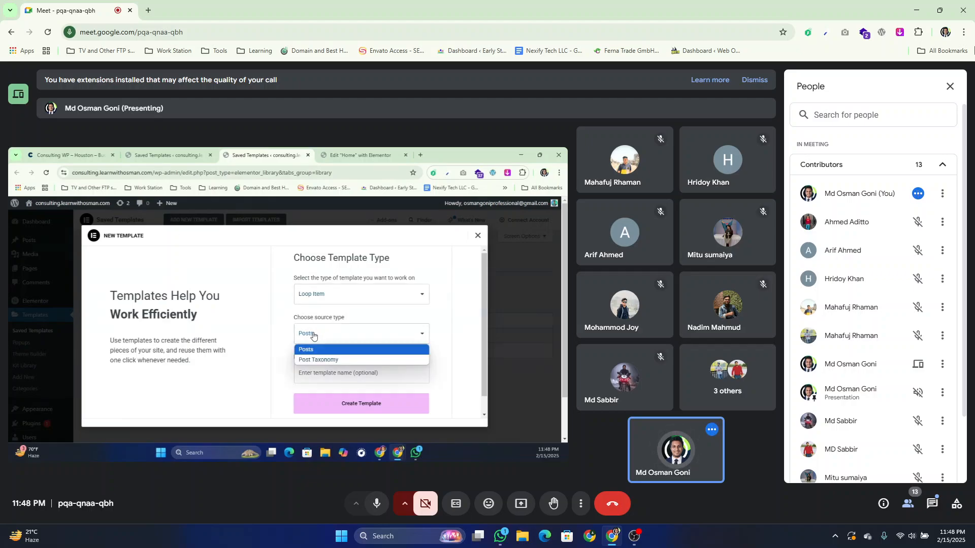
left_click(314, 335)
left_click(313, 337)
left_click(315, 333)
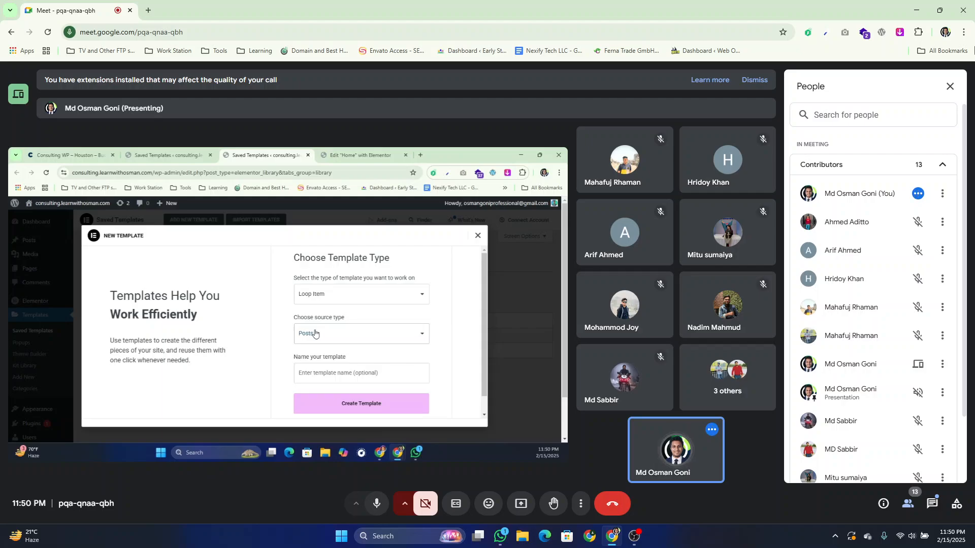
left_click(351, 332)
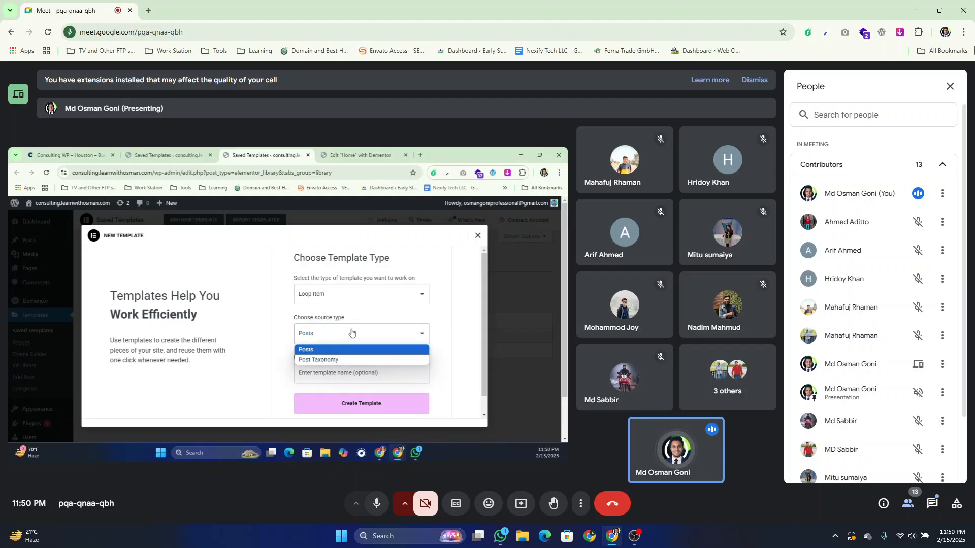
left_click(351, 333)
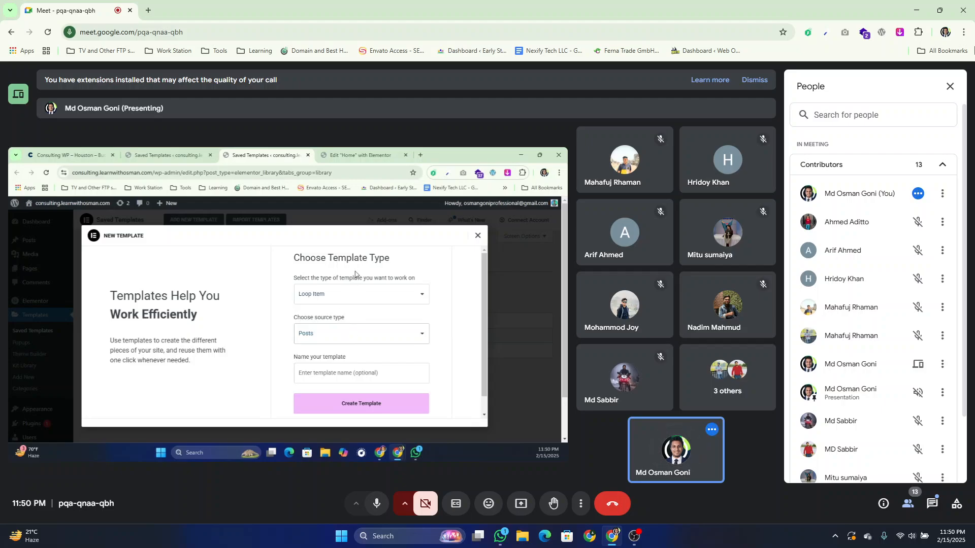
left_click(305, 342)
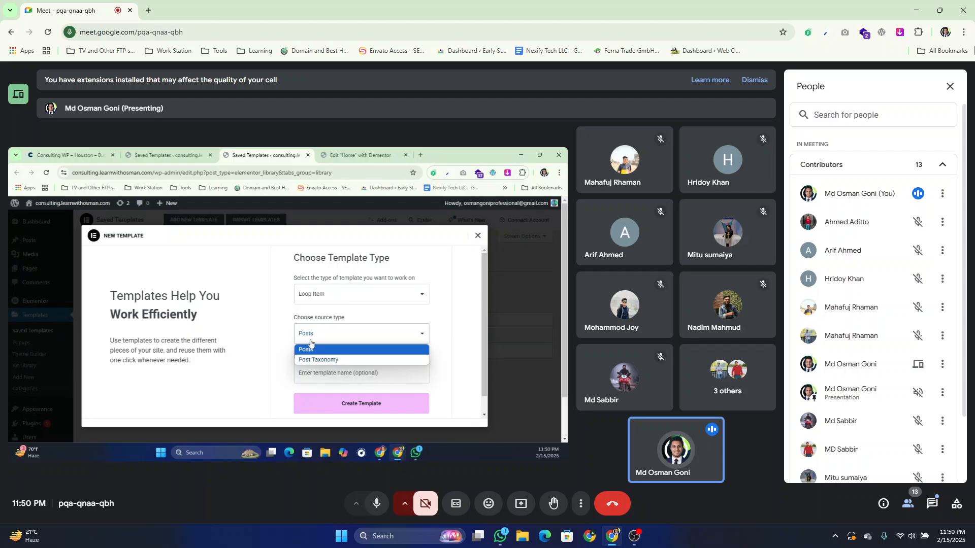
left_click(307, 349)
- Name the loop item template Post Grid and create it
left_click(333, 374)
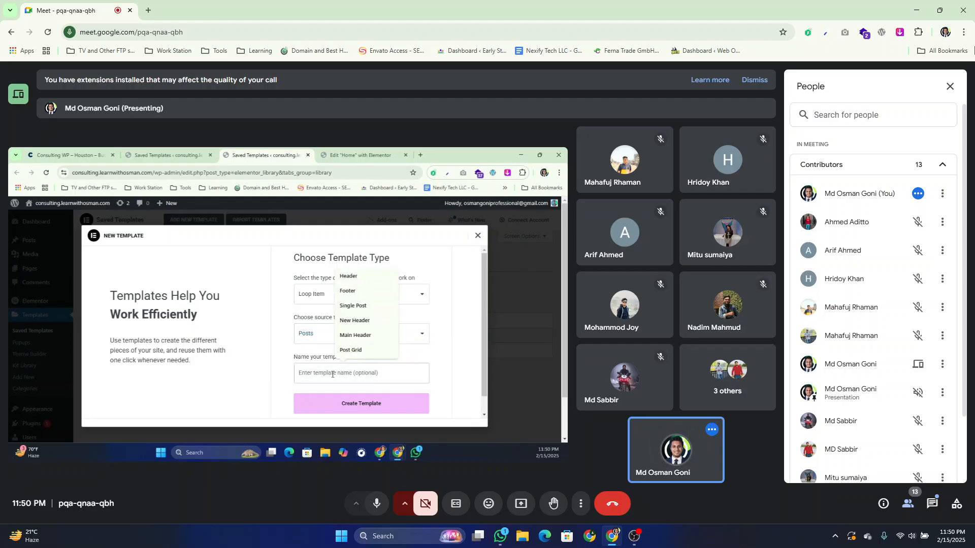
left_click(350, 351)
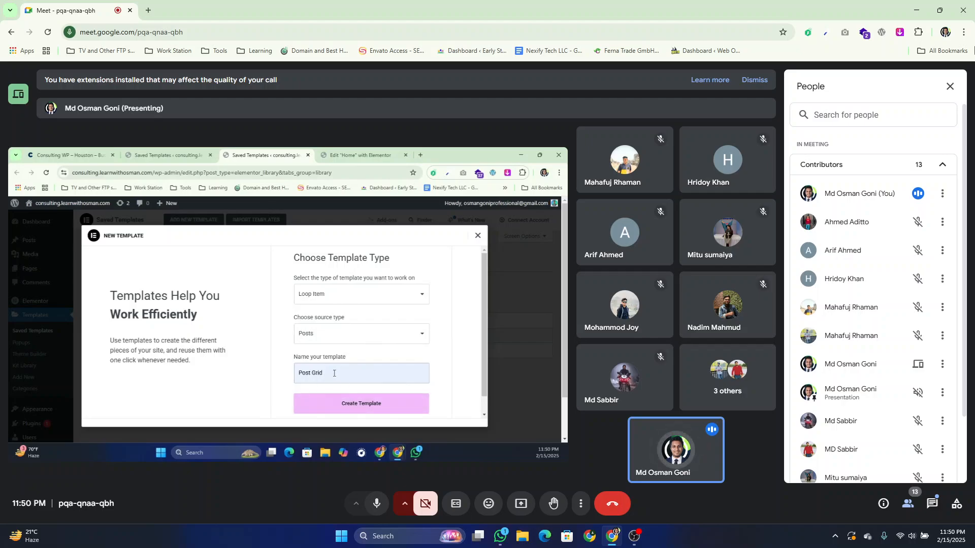
left_click(346, 410)
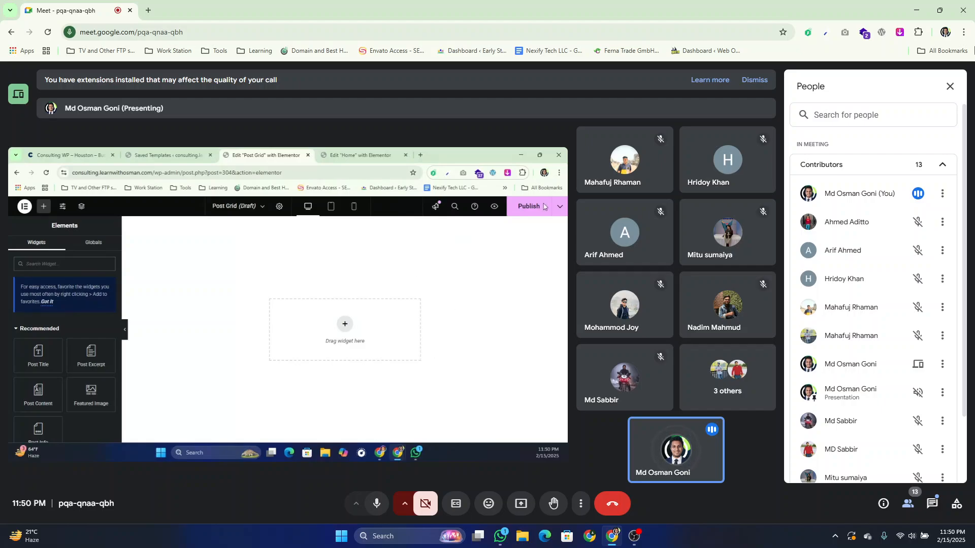
- Publish the empty Post Grid template and add a single-column section to it
left_click(526, 208)
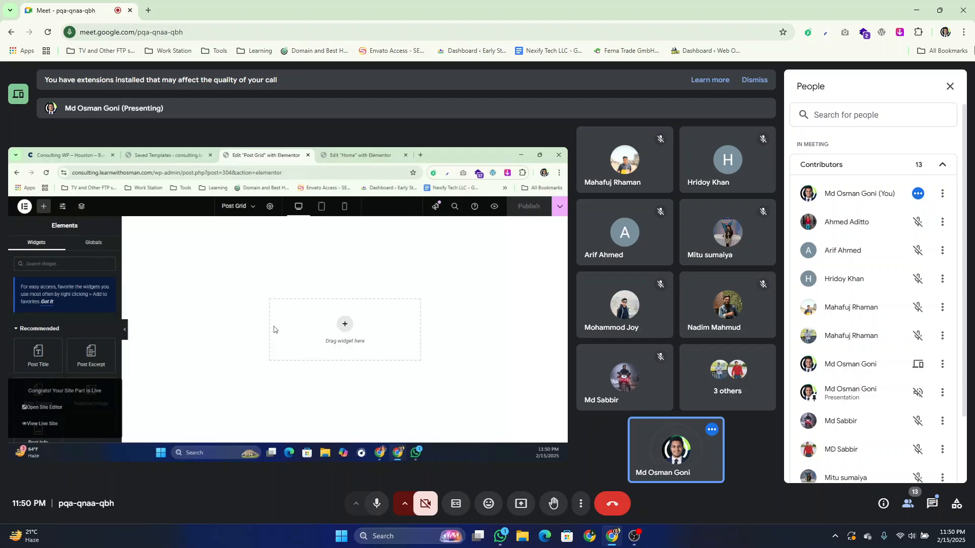
left_click(344, 324)
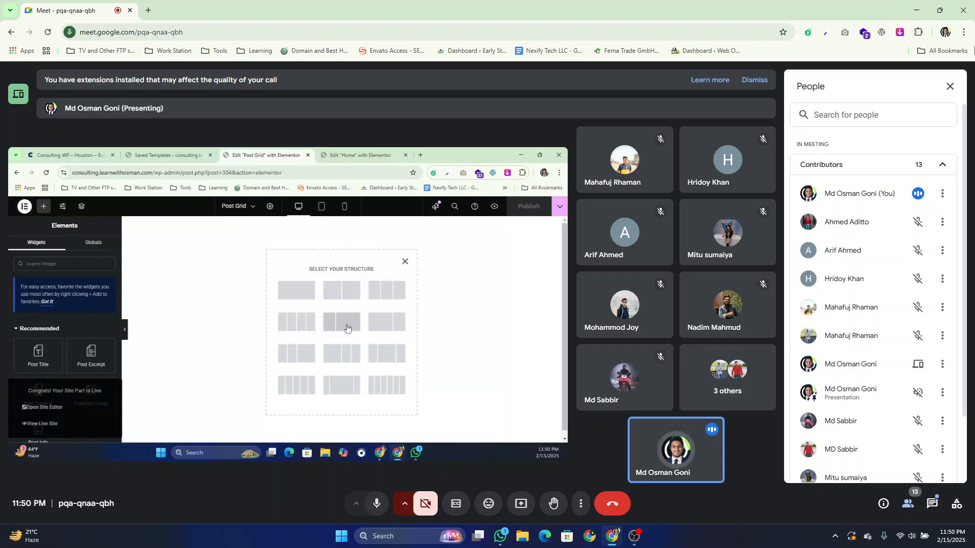
left_click(98, 152)
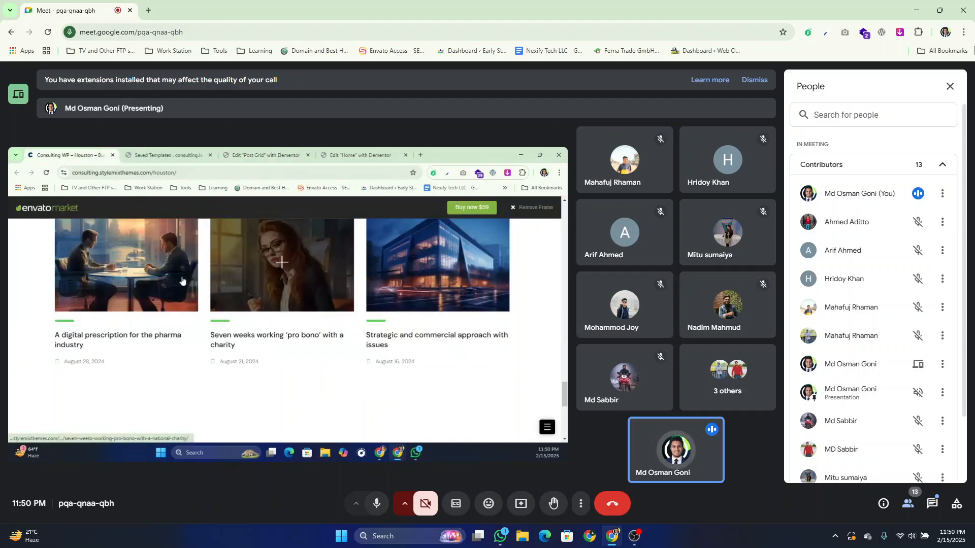
left_click(163, 155)
left_click(295, 152)
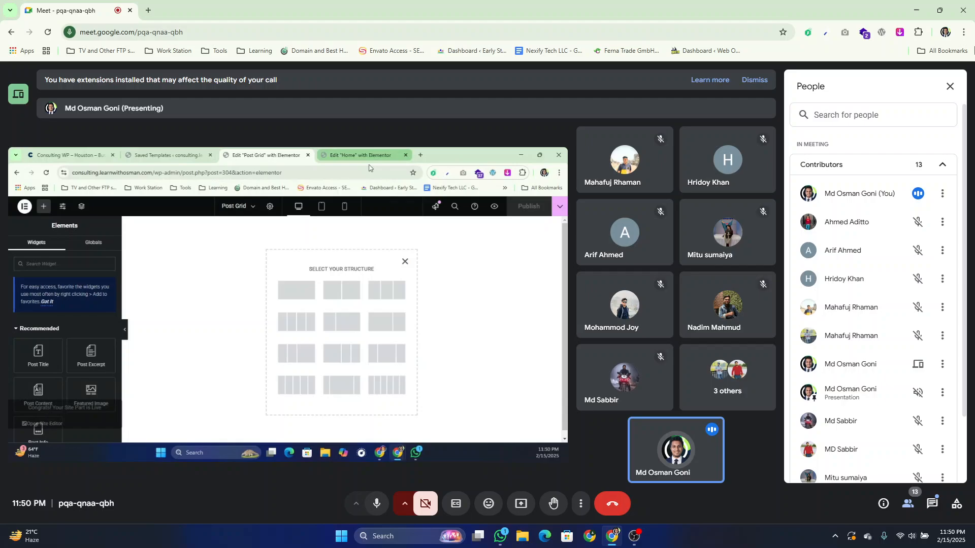
left_click(294, 290)
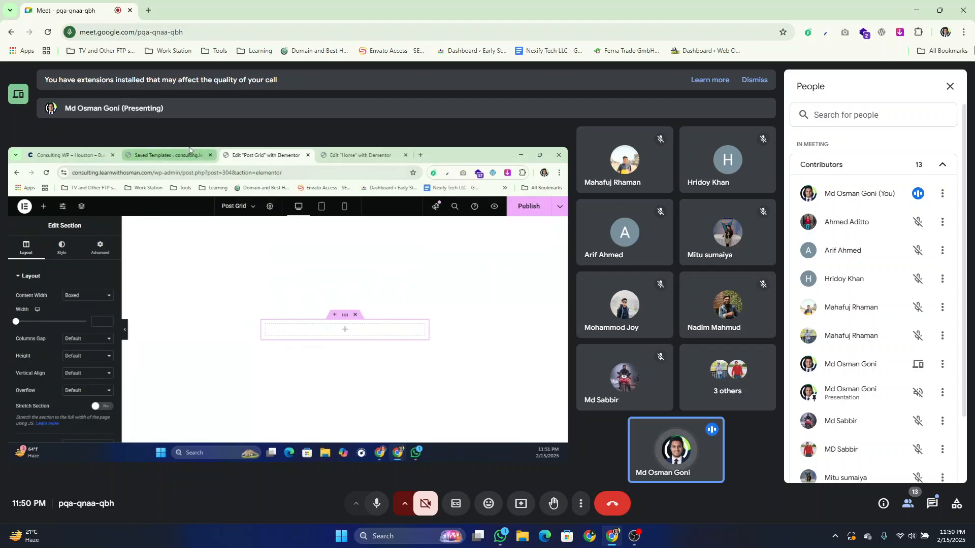
- Check the layout of the demo's first News card and place a Featured Image widget in the template's section
left_click(66, 155)
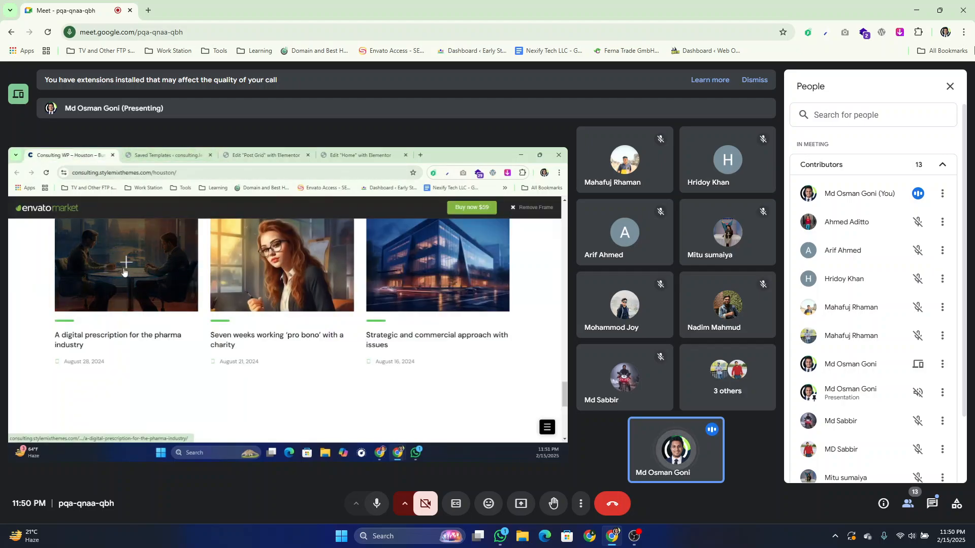
scroll(124, 274, "up", 1)
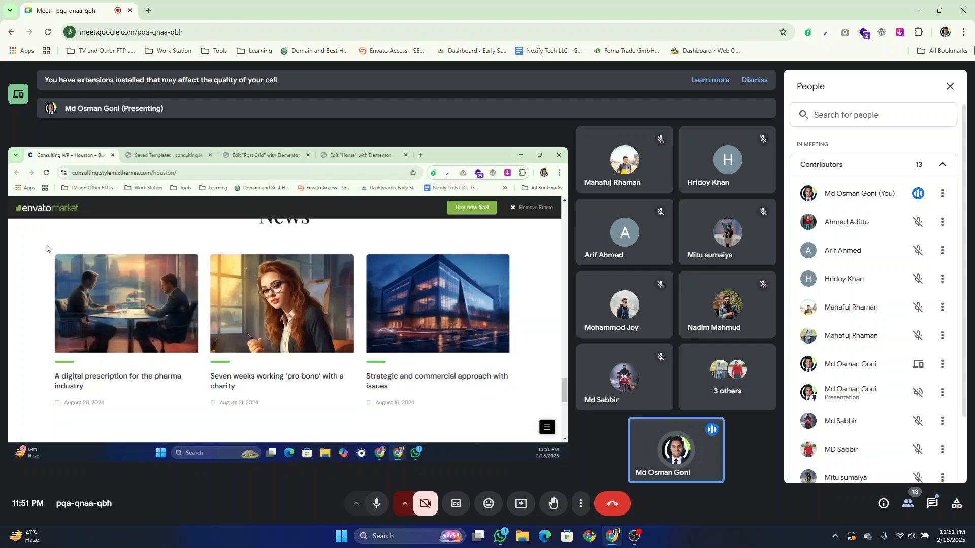
left_click_drag(49, 249, 56, 405)
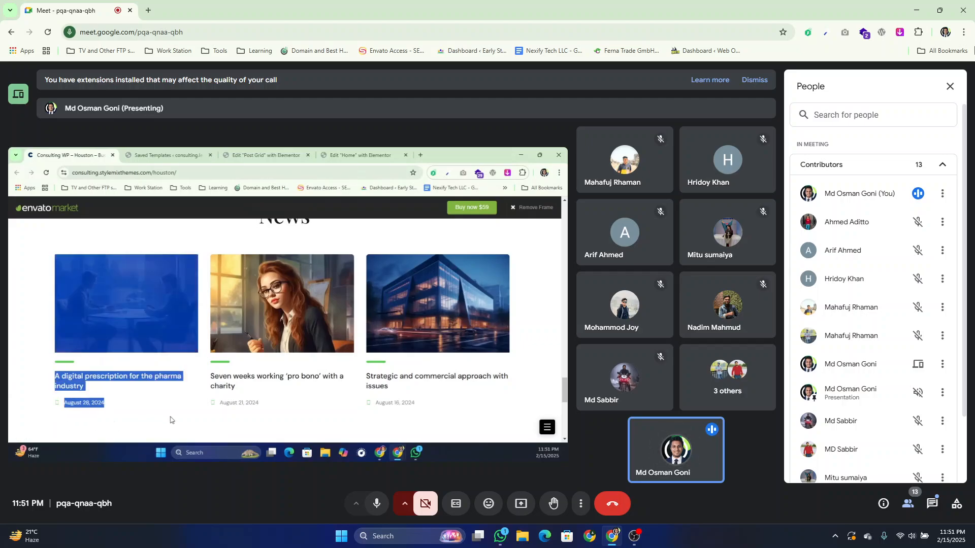
left_click(172, 421)
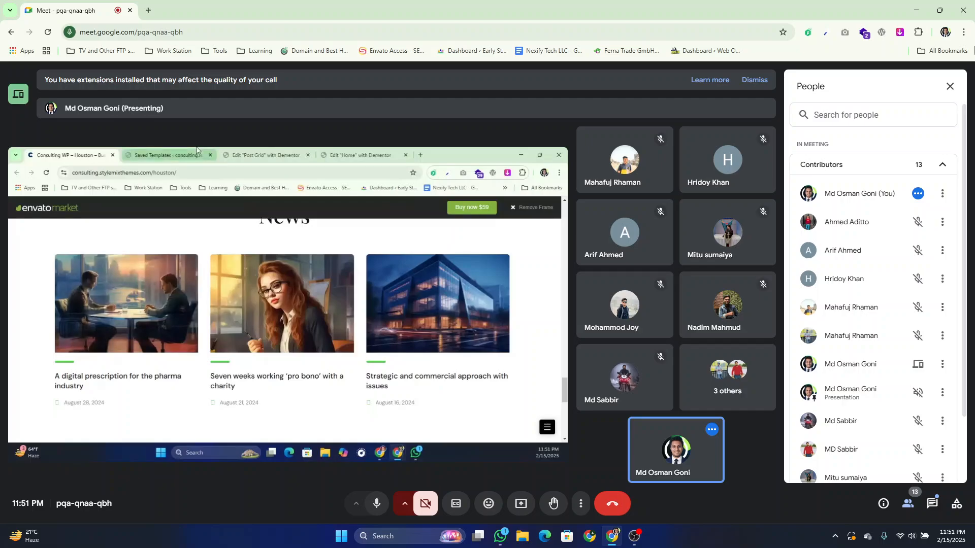
left_click(359, 154)
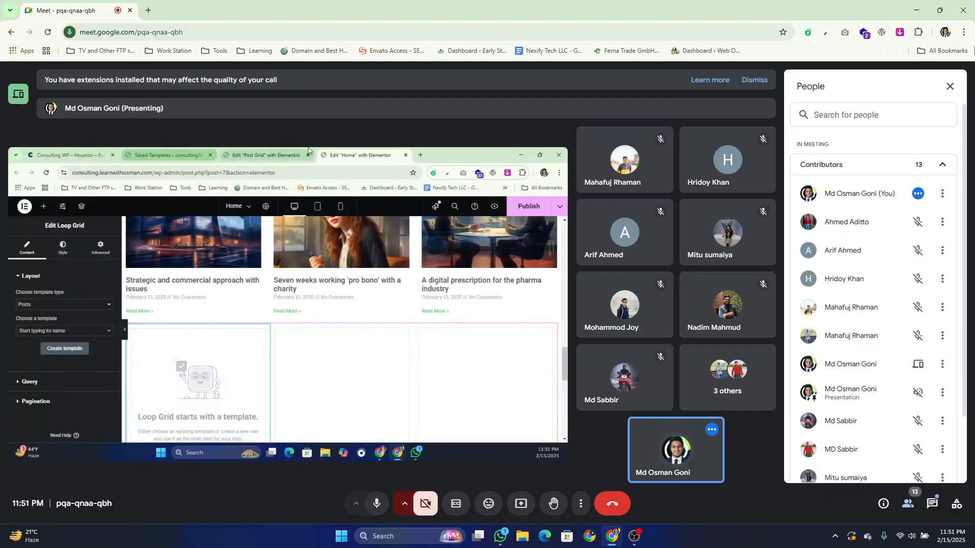
left_click(266, 155)
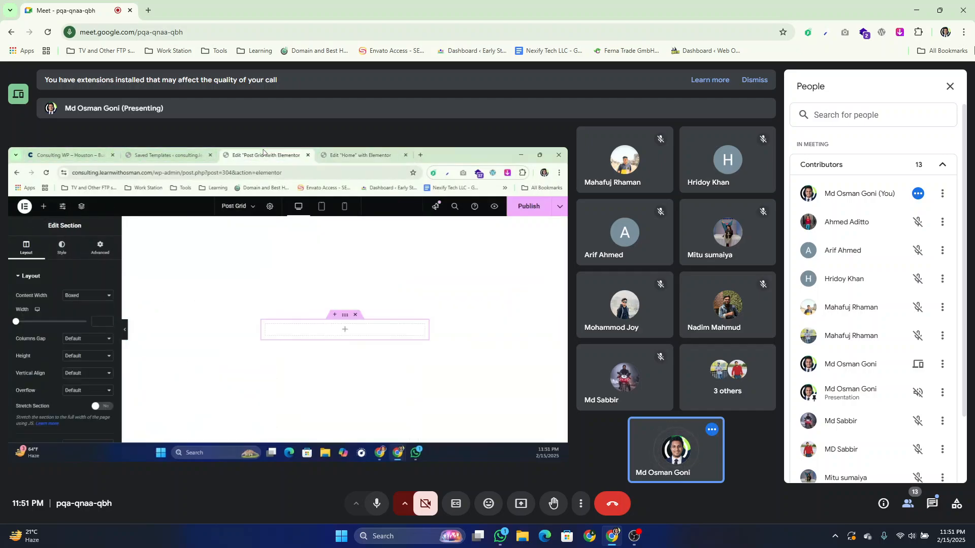
left_click(44, 206)
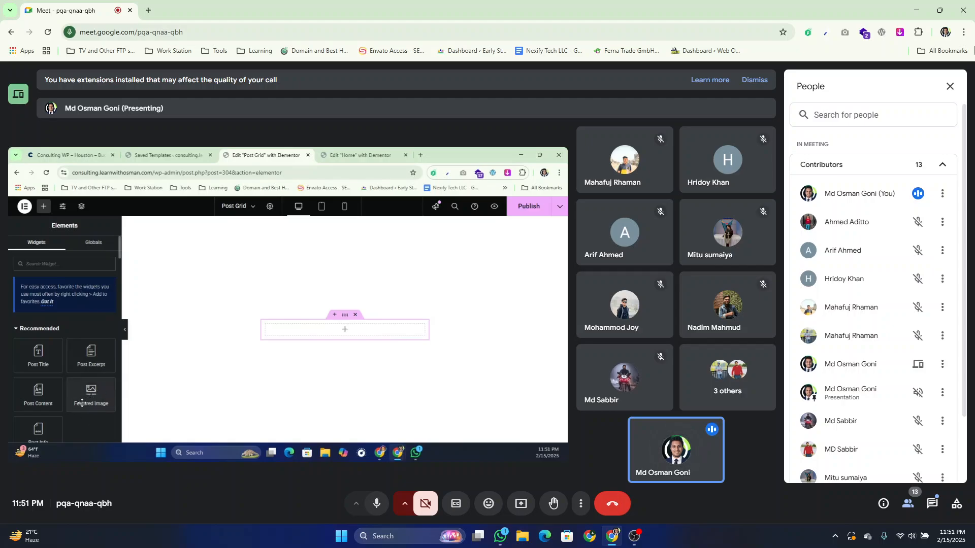
left_click_drag(82, 402, 333, 329)
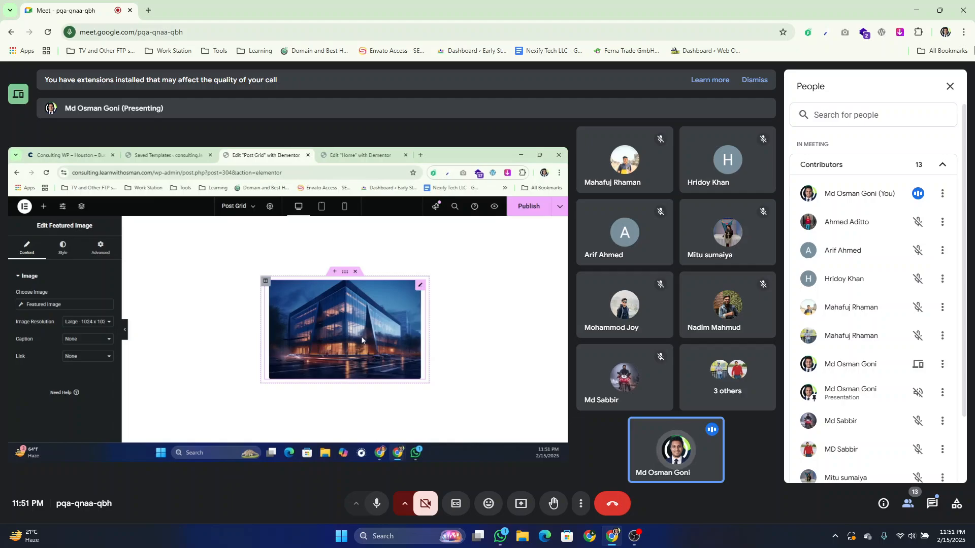
- Publish the template and set the featured image's resolution to Full
left_click(528, 206)
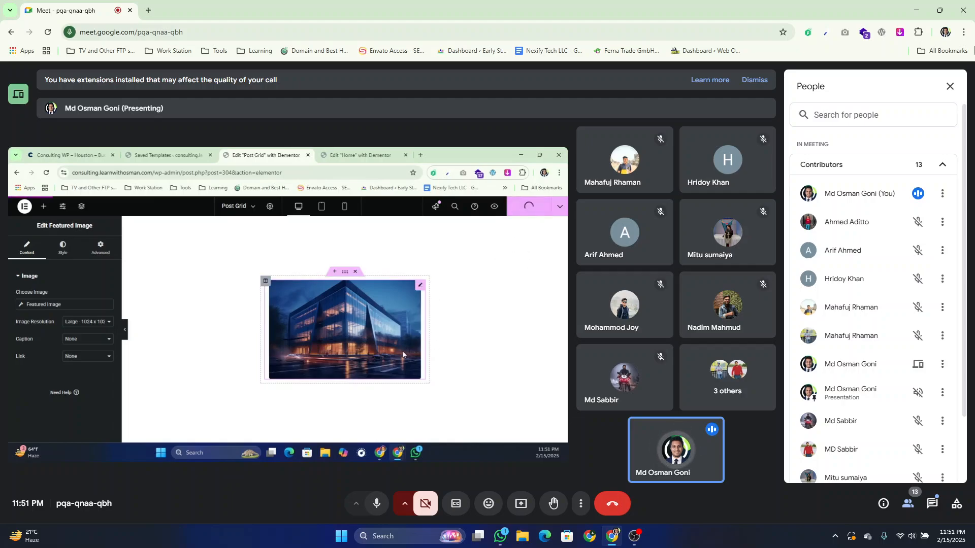
left_click(80, 324)
left_click(78, 396)
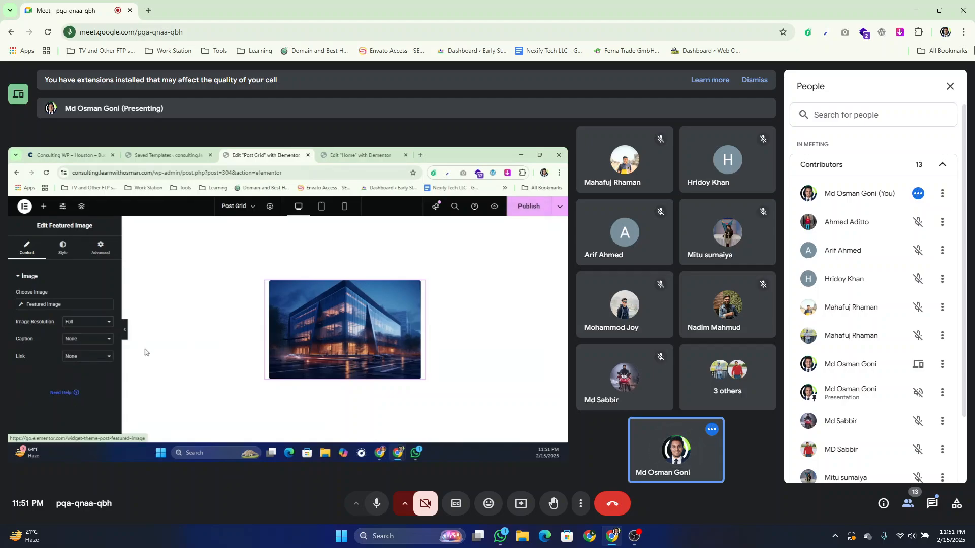
- Compare with the demo's News cards, set the featured image's width to 100%, publish the template and preview it
left_click(357, 152)
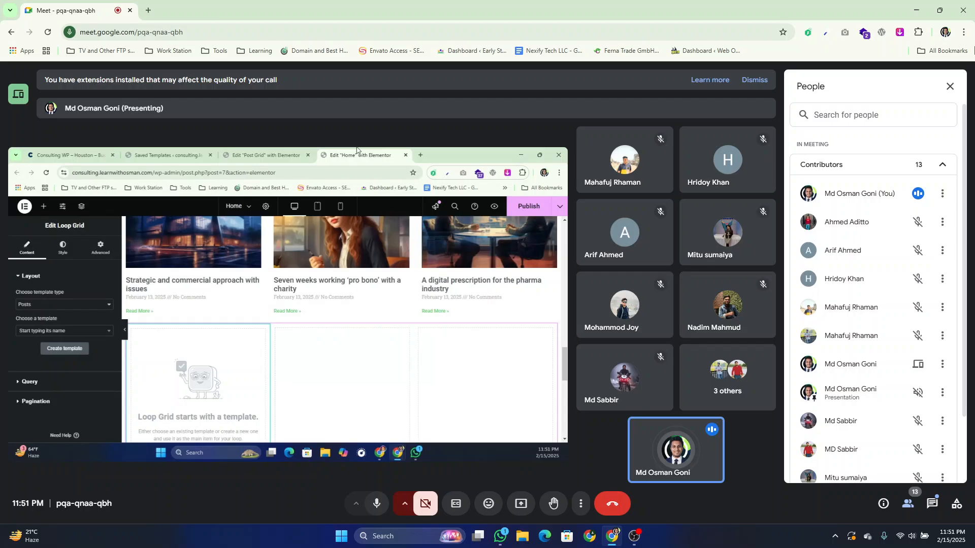
left_click(208, 153)
left_click(243, 154)
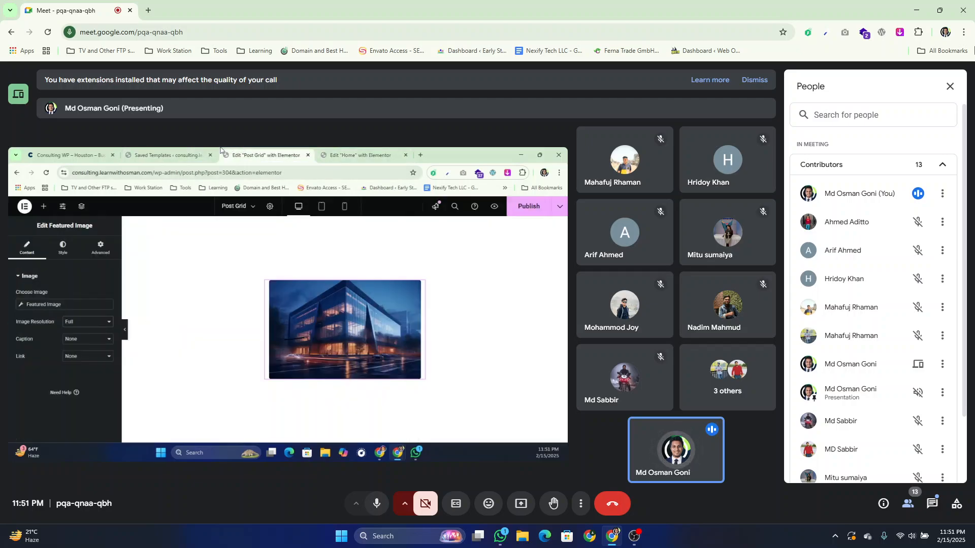
left_click(68, 155)
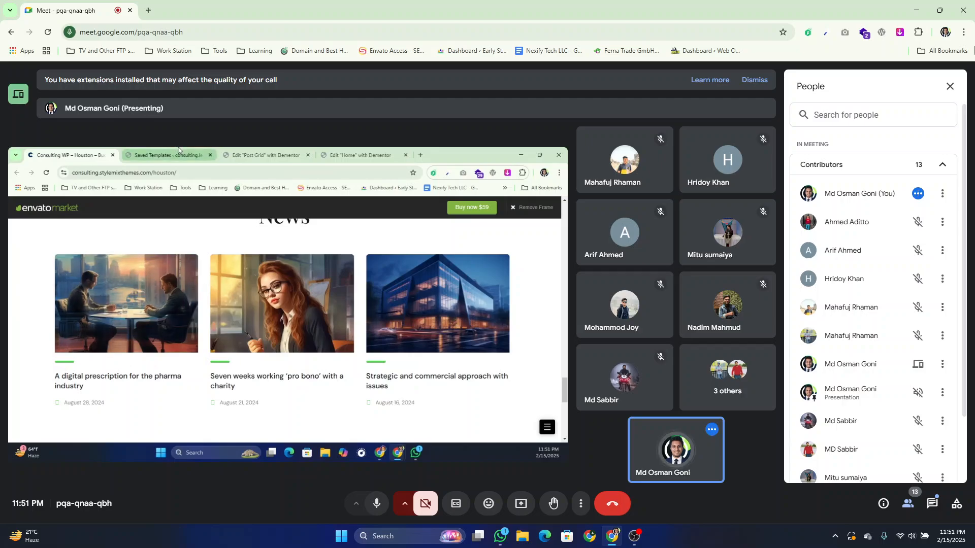
left_click(301, 151)
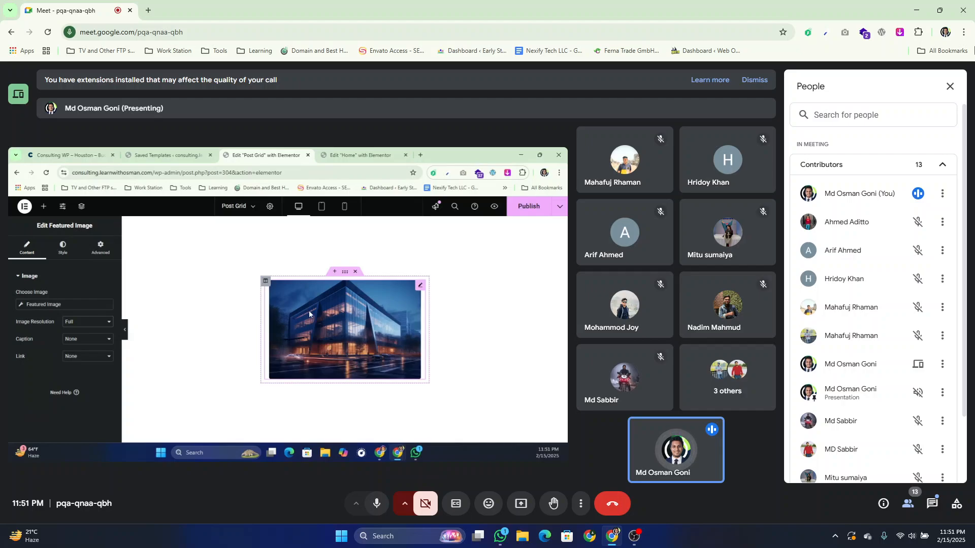
left_click(59, 260)
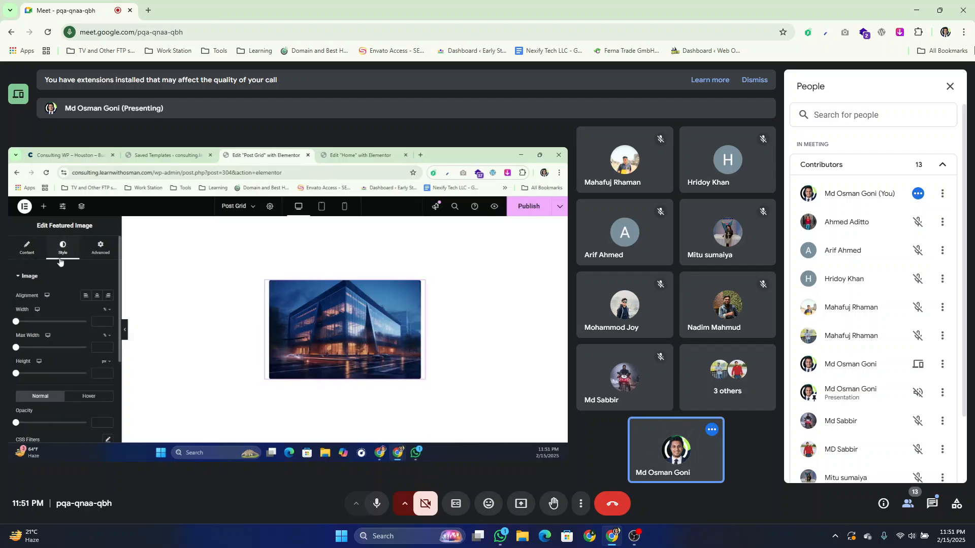
left_click(84, 321)
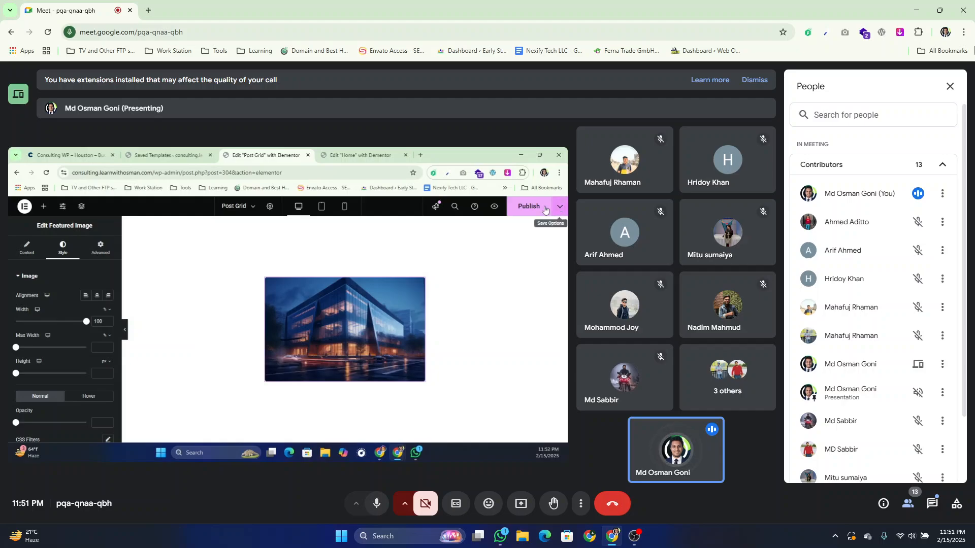
left_click(541, 207)
left_click(125, 329)
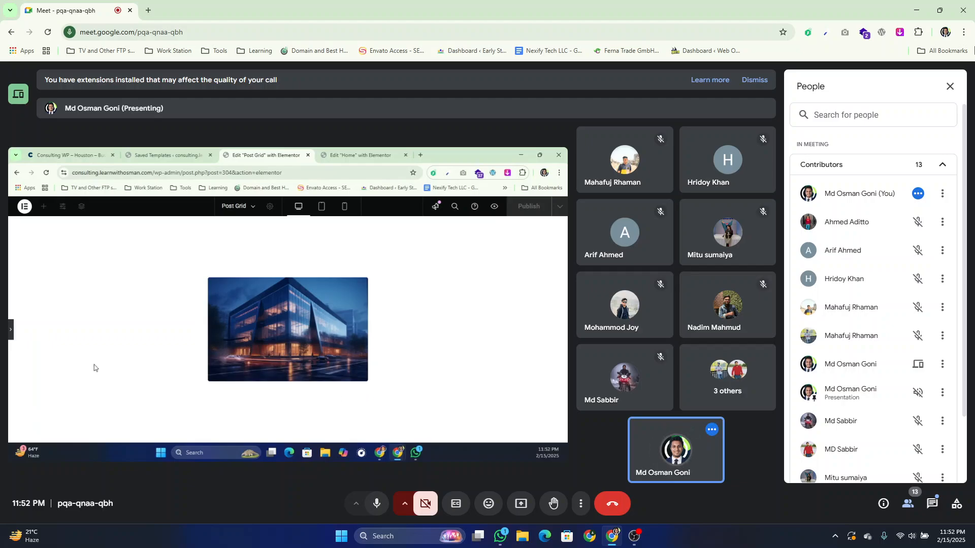
left_click(11, 330)
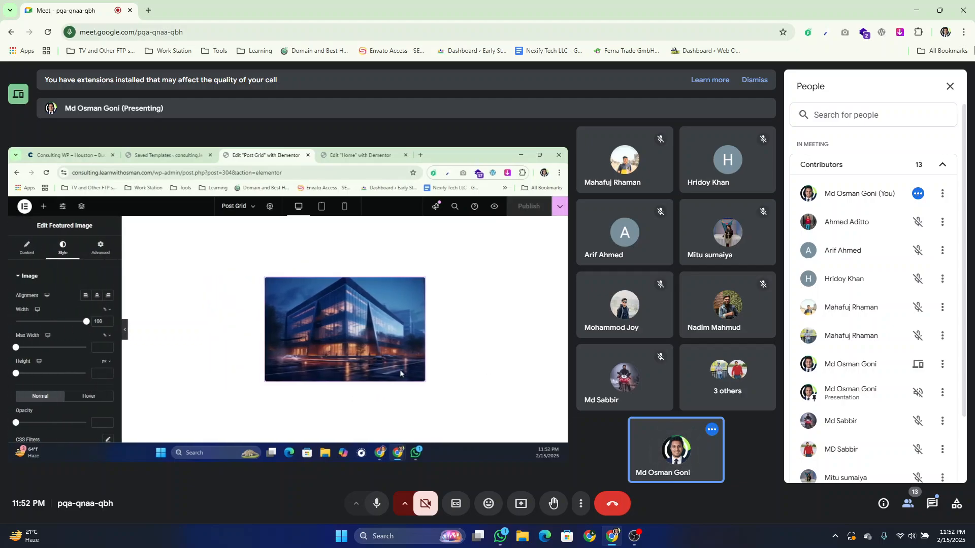
- Try an Image widget with the dynamic Featured Image tag beneath the existing image, and delete it again
left_click(43, 206)
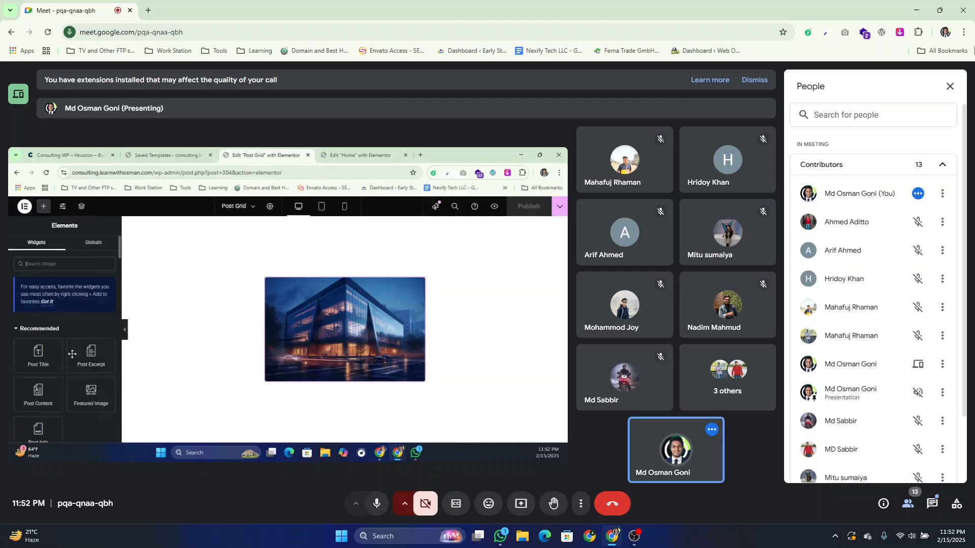
scroll(109, 359, "down", 3)
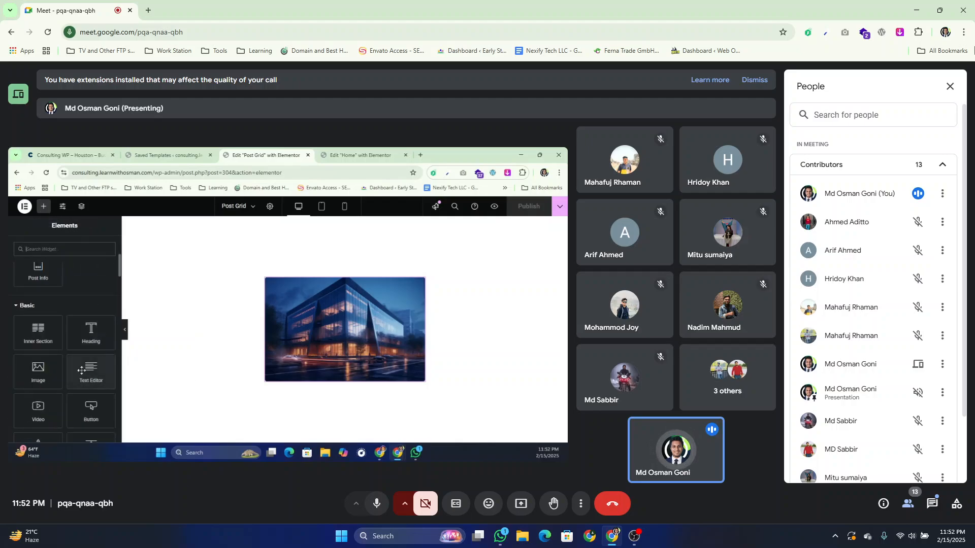
left_click_drag(29, 369, 371, 363)
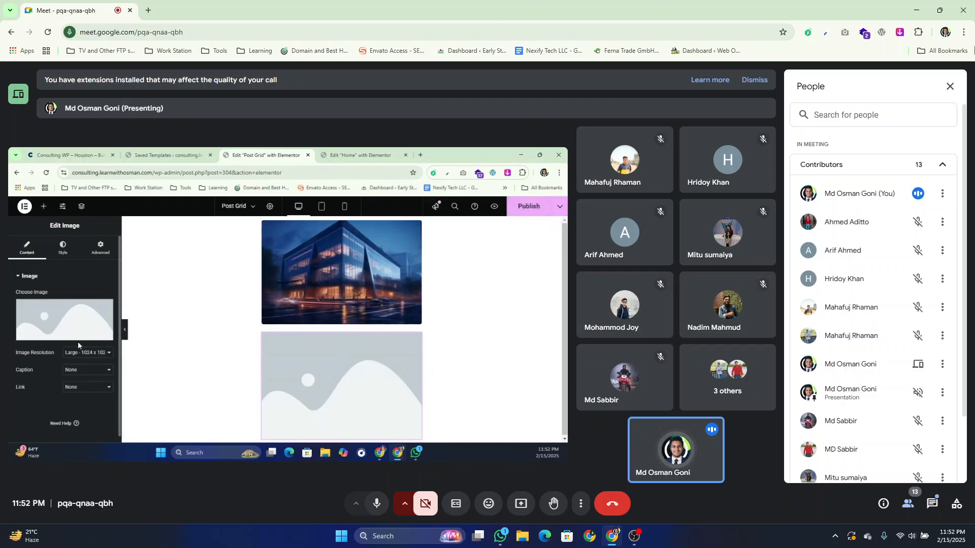
mouse_move(89, 311)
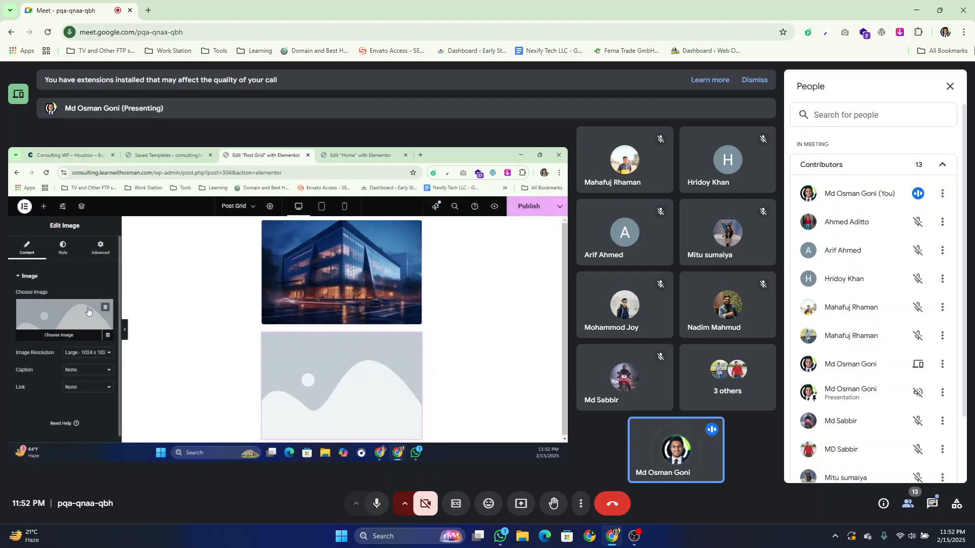
left_click(107, 337)
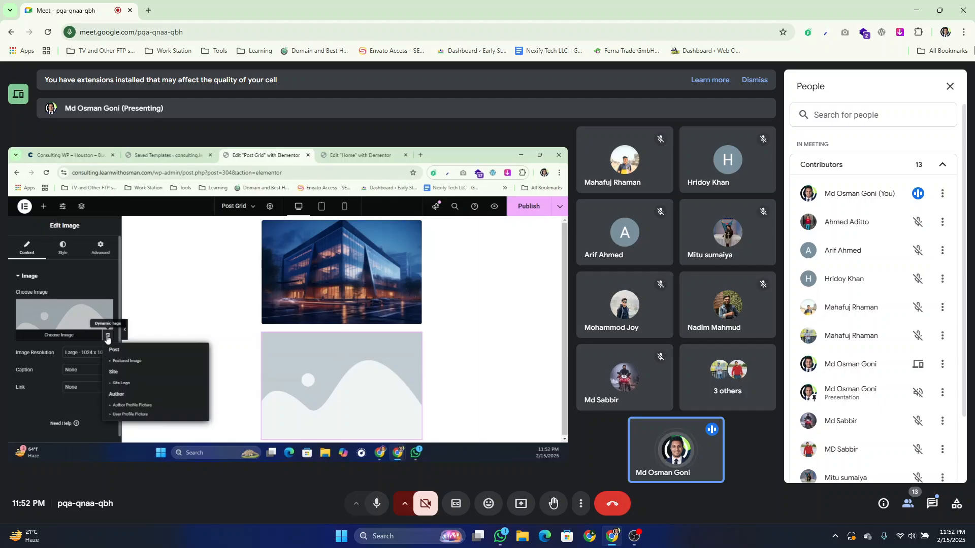
left_click(124, 361)
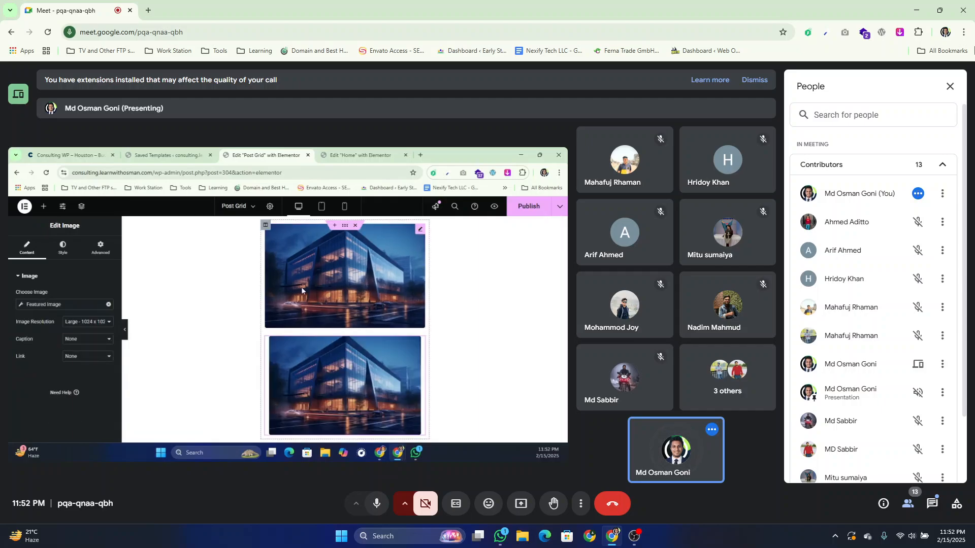
right_click(296, 374)
left_click(333, 430)
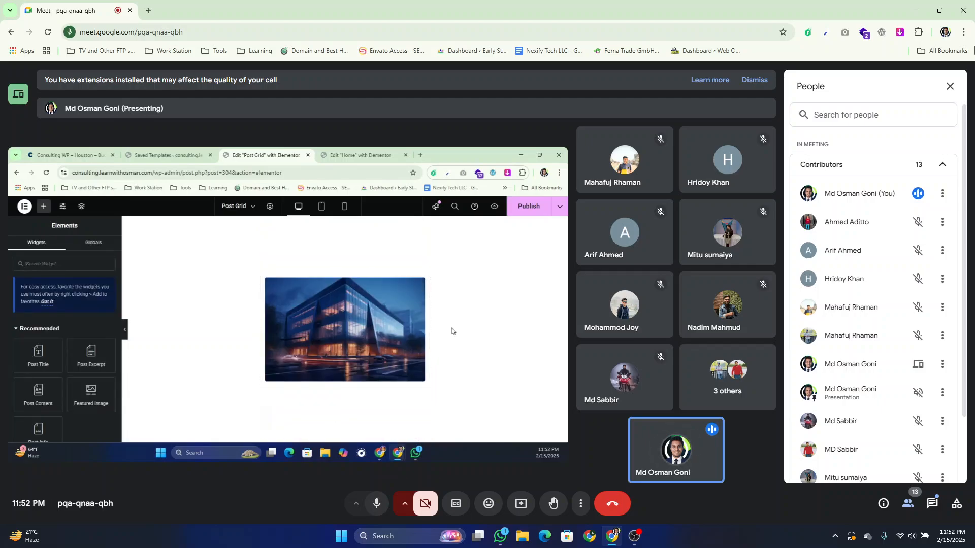
left_click(519, 205)
- Find the Divider widget and place it beneath the featured image in the Post Grid template
scroll(60, 359, "down", 3)
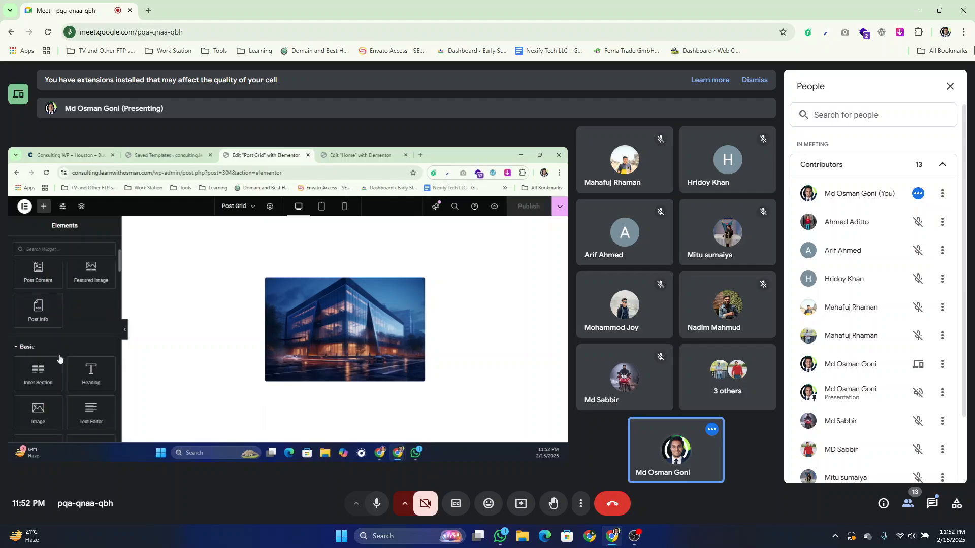
scroll(60, 358, "up", 1)
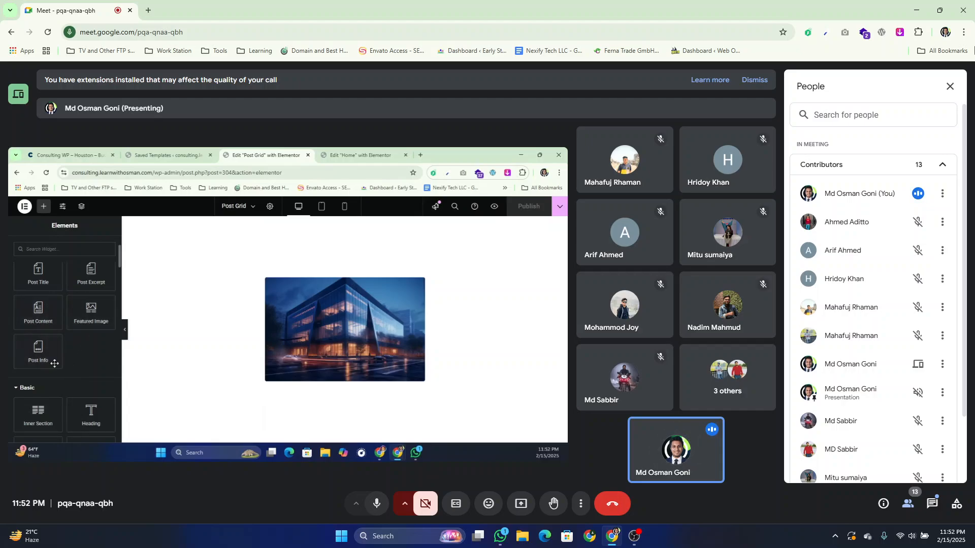
scroll(100, 375, "up", 1)
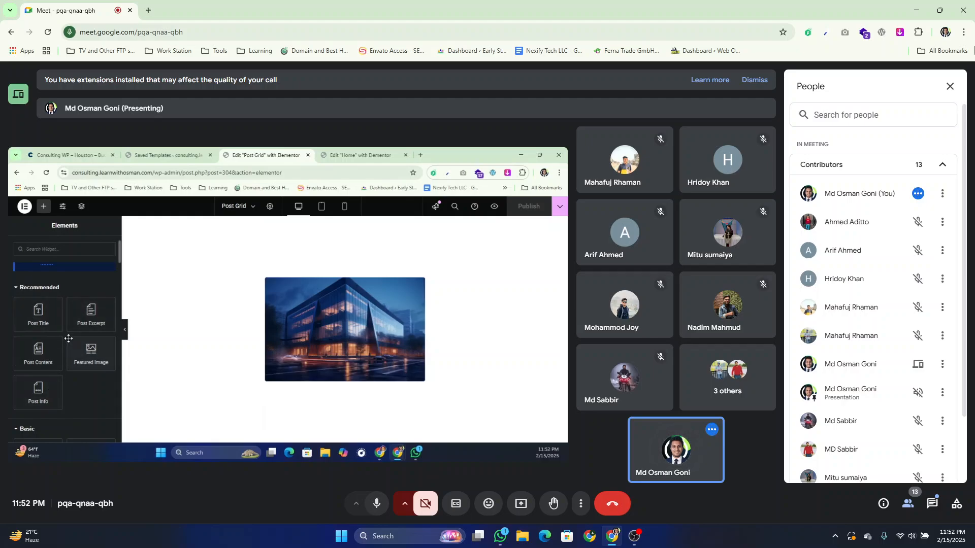
scroll(68, 338, "down", 5)
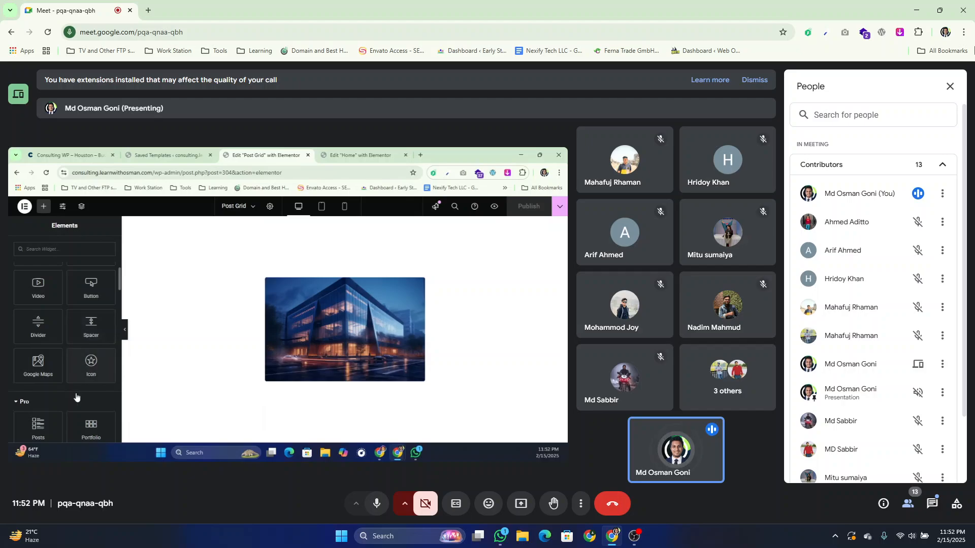
scroll(71, 375, "down", 5)
scroll(47, 384, "up", 2)
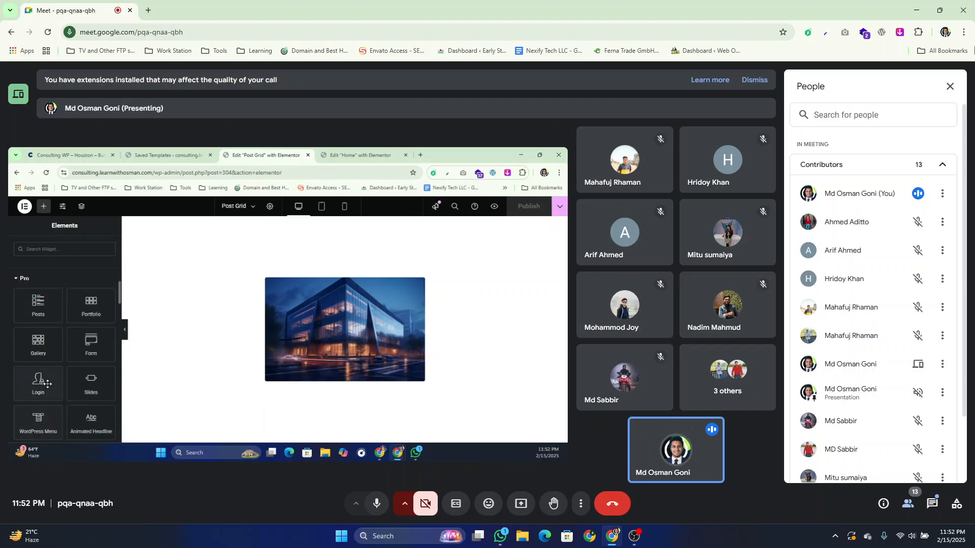
left_click(354, 330)
left_click(43, 207)
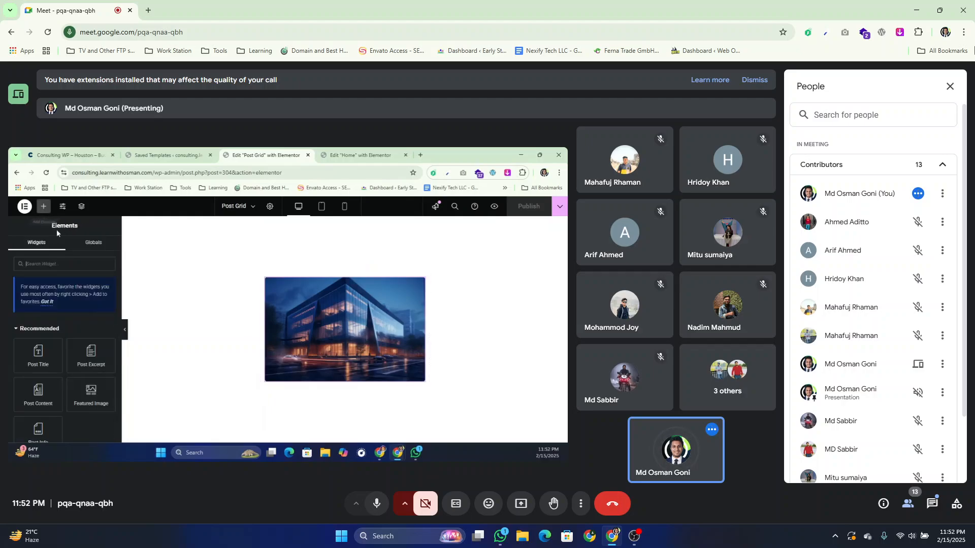
type("di")
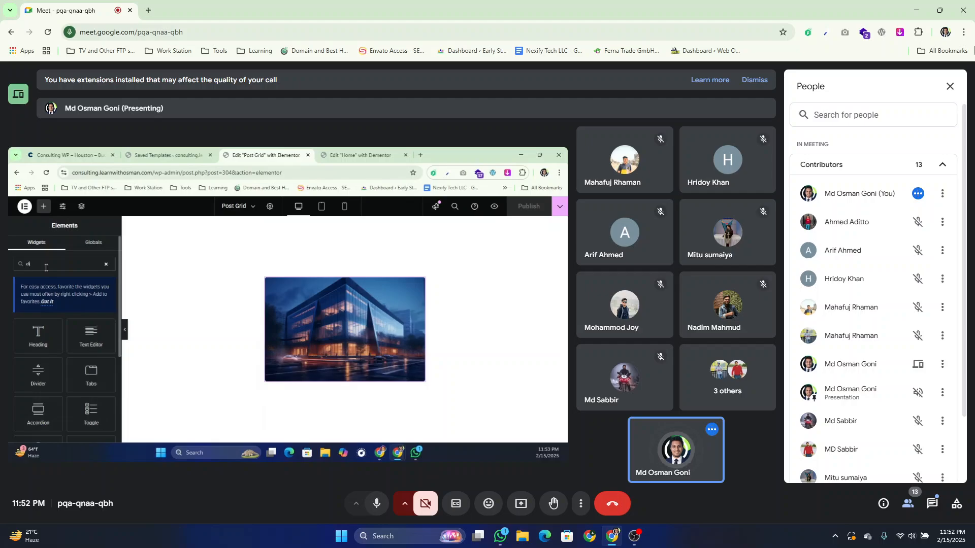
type("vi")
left_click_drag(37, 341, 341, 364)
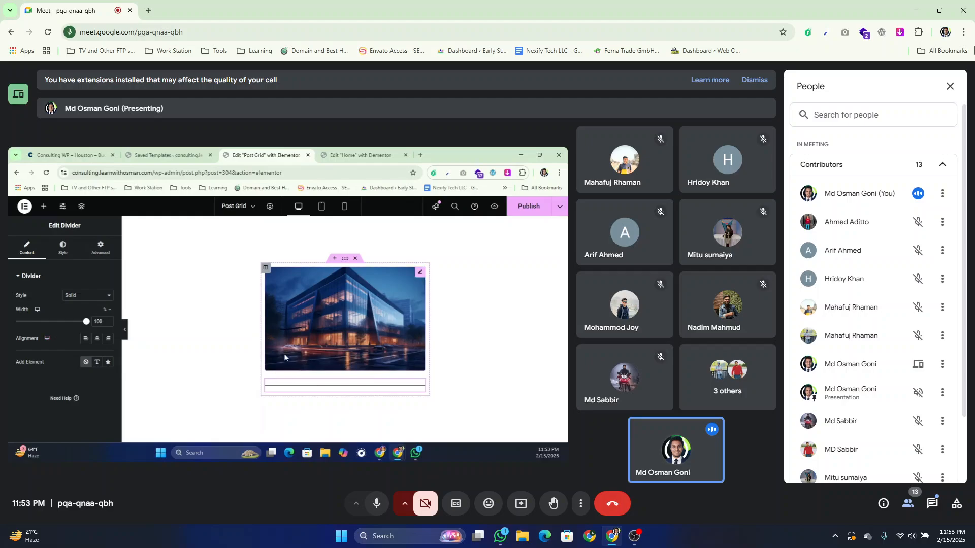
- Sample the green of the "Get a quote" banner on the Houston demo page with the colour picker
left_click(153, 155)
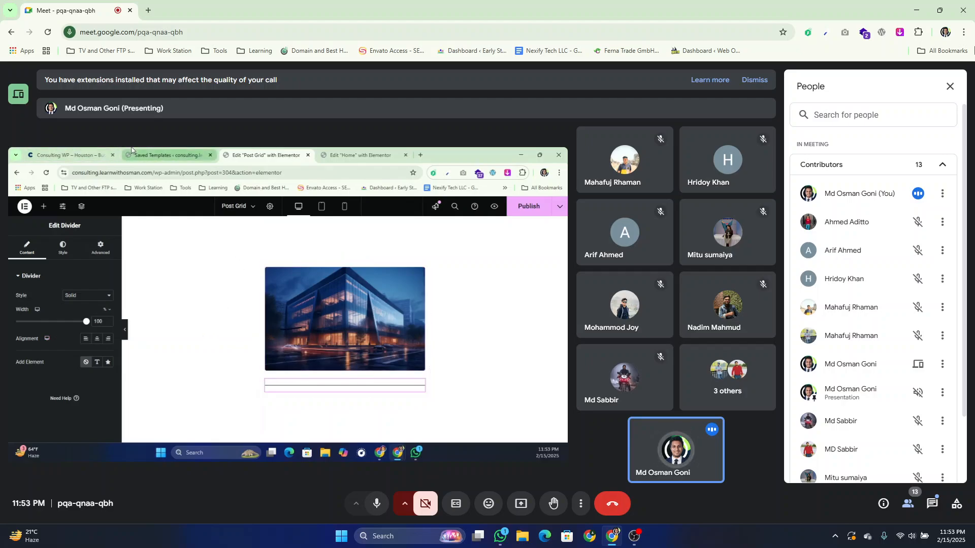
left_click(71, 155)
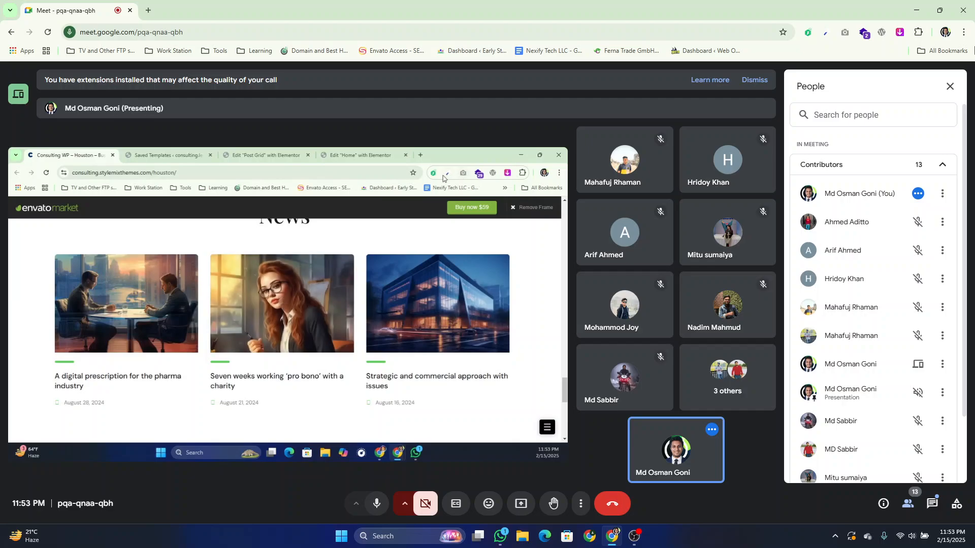
scroll(437, 274, "up", 10)
scroll(445, 247, "down", 15)
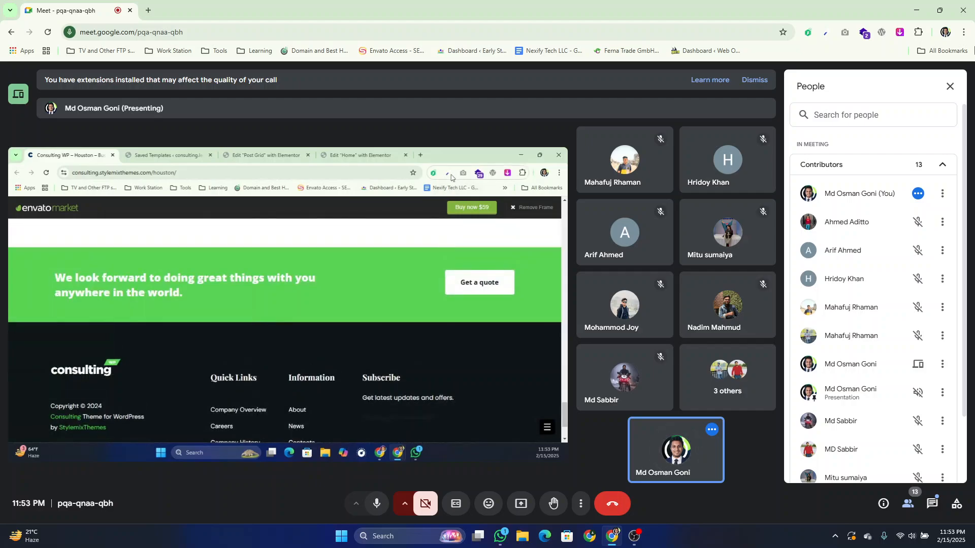
left_click(447, 173)
left_click(411, 182)
left_click(360, 317)
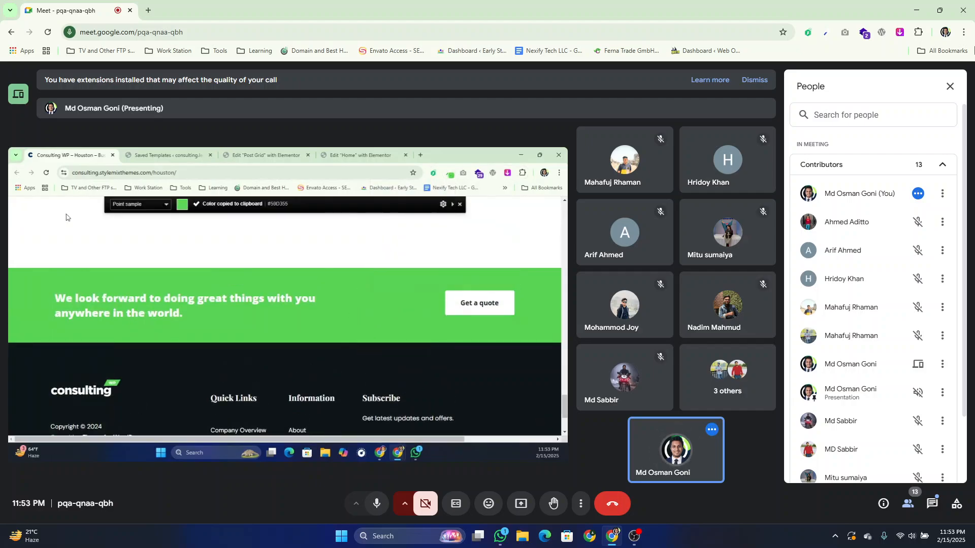
- Apply the copied green #59D355 as the divider's colour in the Post Grid template
left_click(265, 155)
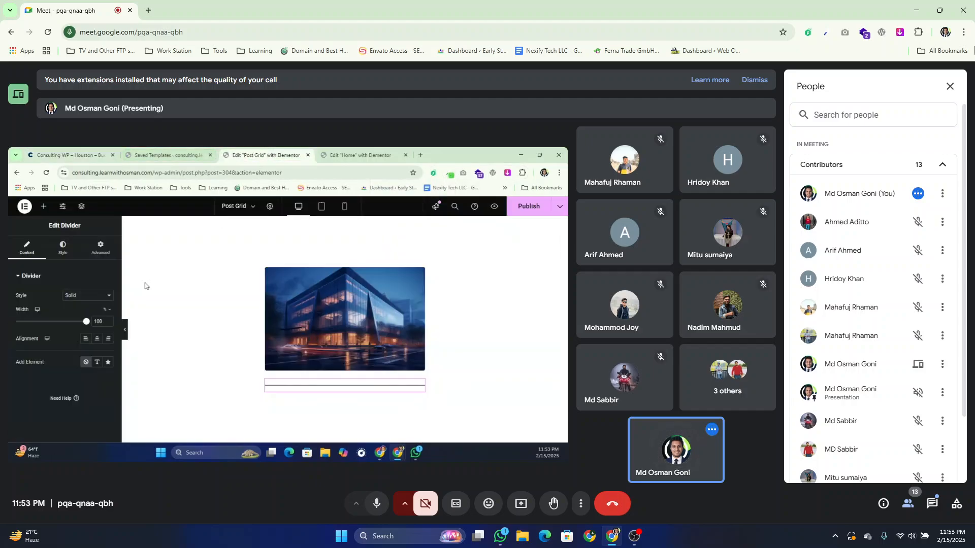
left_click(69, 258)
left_click(108, 297)
key("ctrl+v")
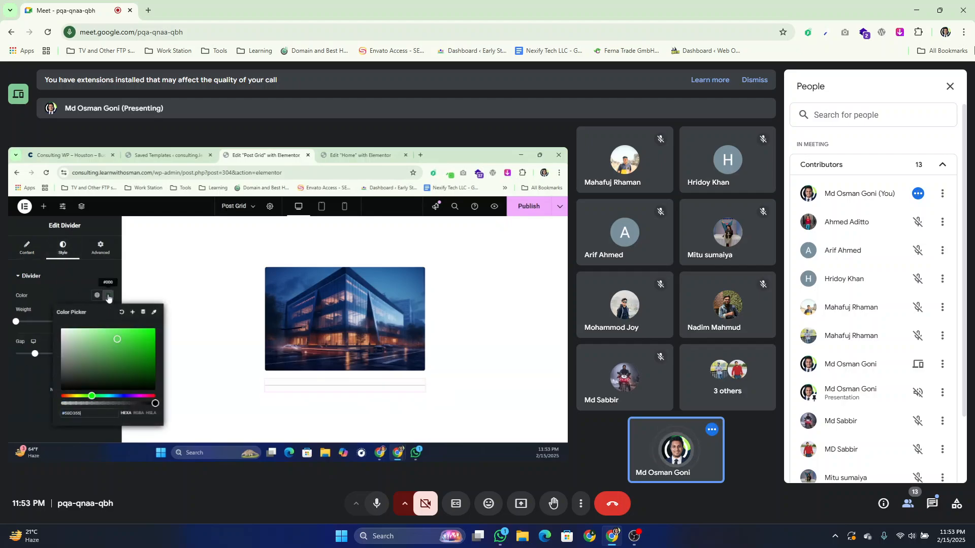
left_click(108, 297)
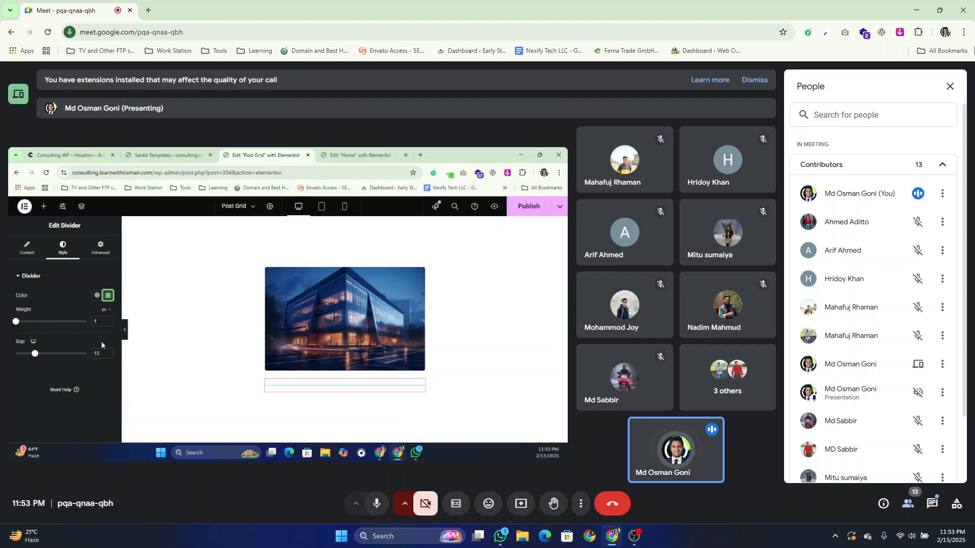
- Compare the divider with the green accent lines on the demo's News cards and set its weight to 5 px
left_click(108, 322)
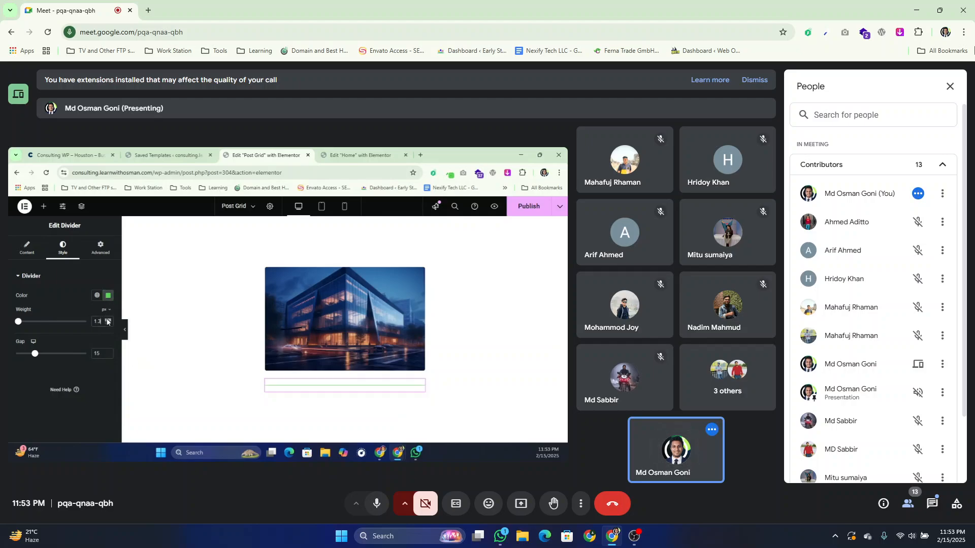
left_click(108, 321)
left_click_drag(103, 322, 63, 321)
type("2")
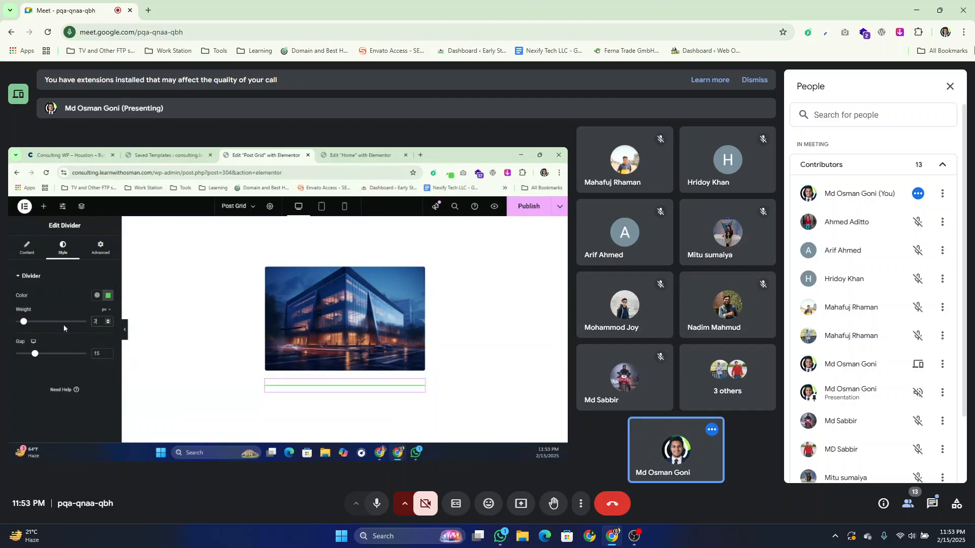
left_click(84, 153)
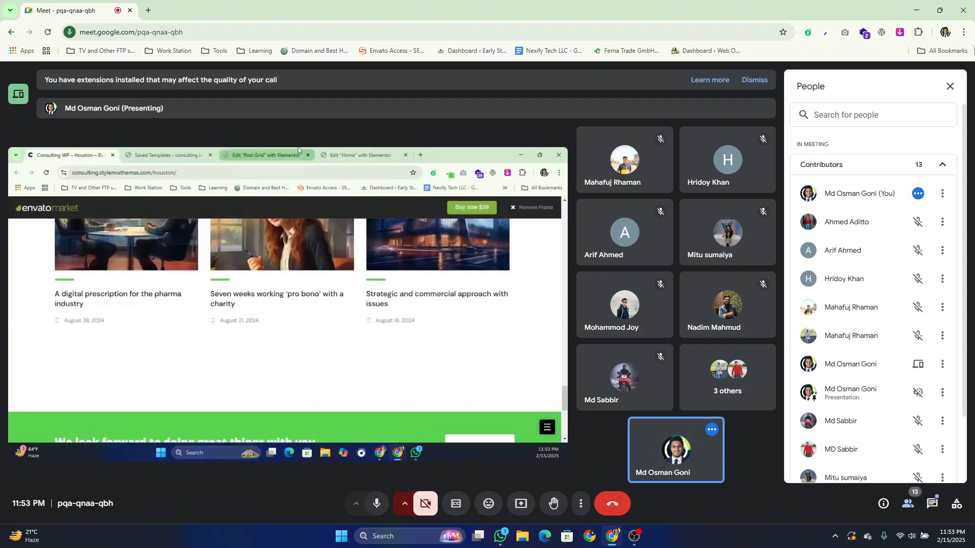
left_click(279, 154)
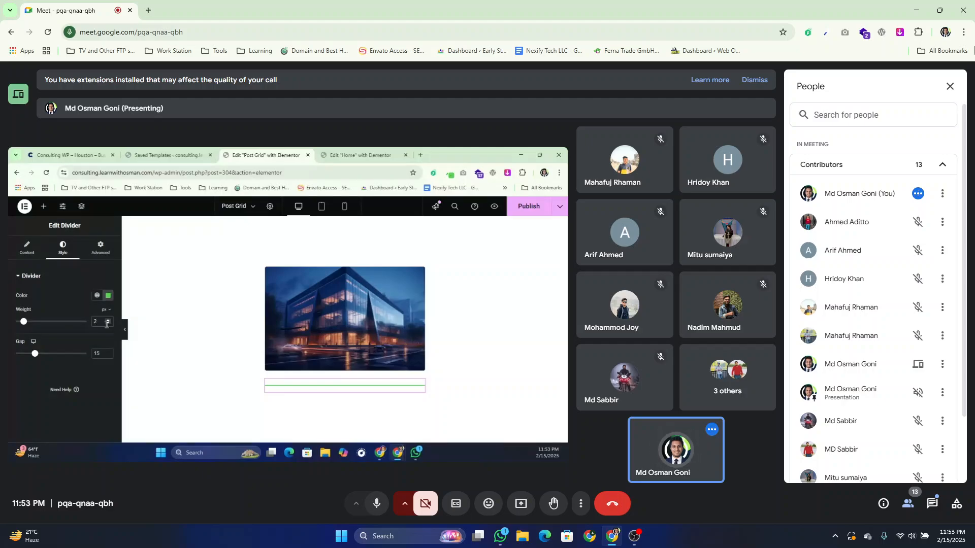
left_click_drag(104, 322, 85, 320)
type("5")
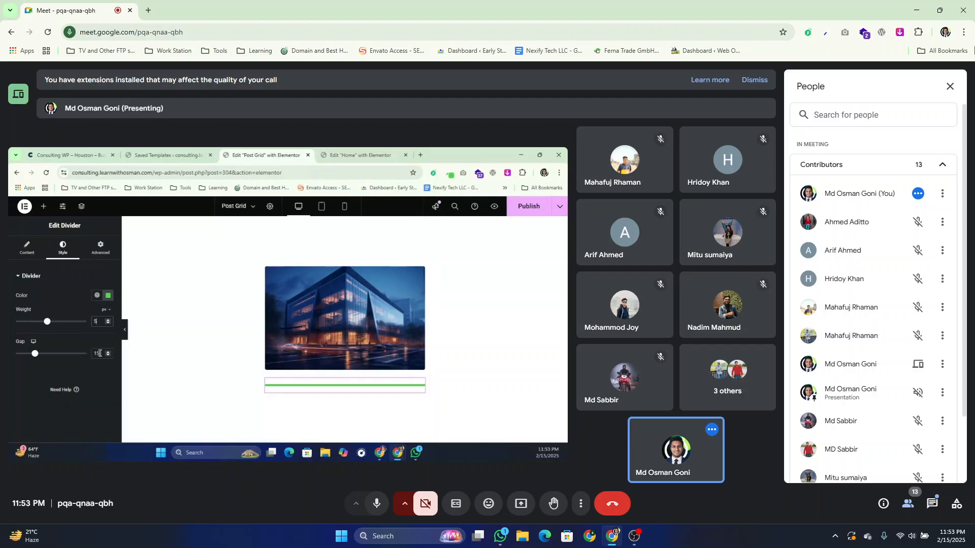
- Reduce the divider's gap to 5, trying 15 again for comparison
key("Tab")
type("5")
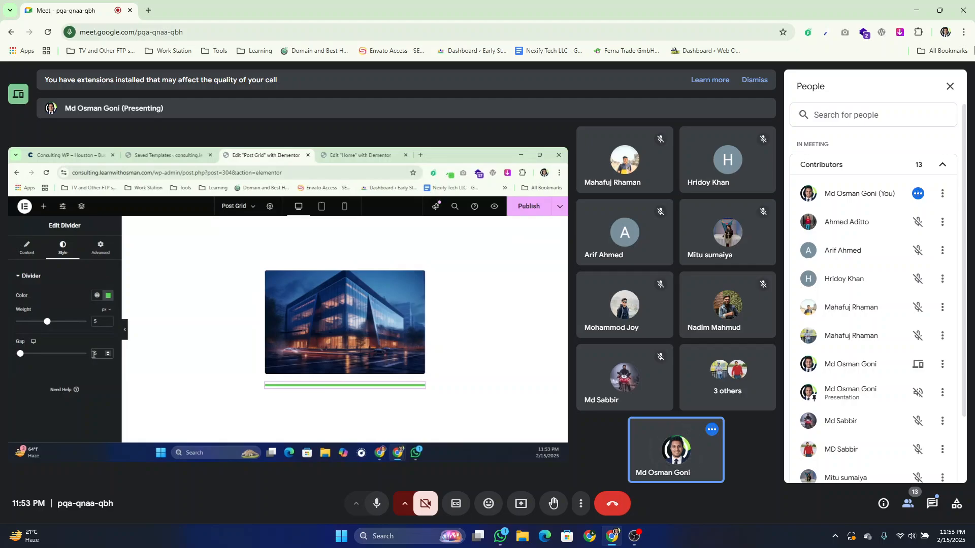
type("1")
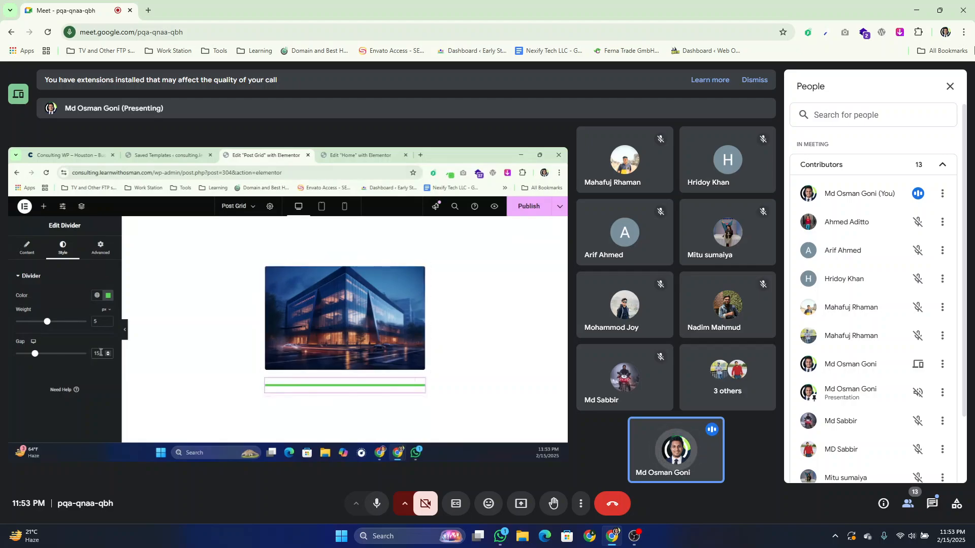
- Shorten the divider to 15% width with left alignment and publish the template
left_click(26, 248)
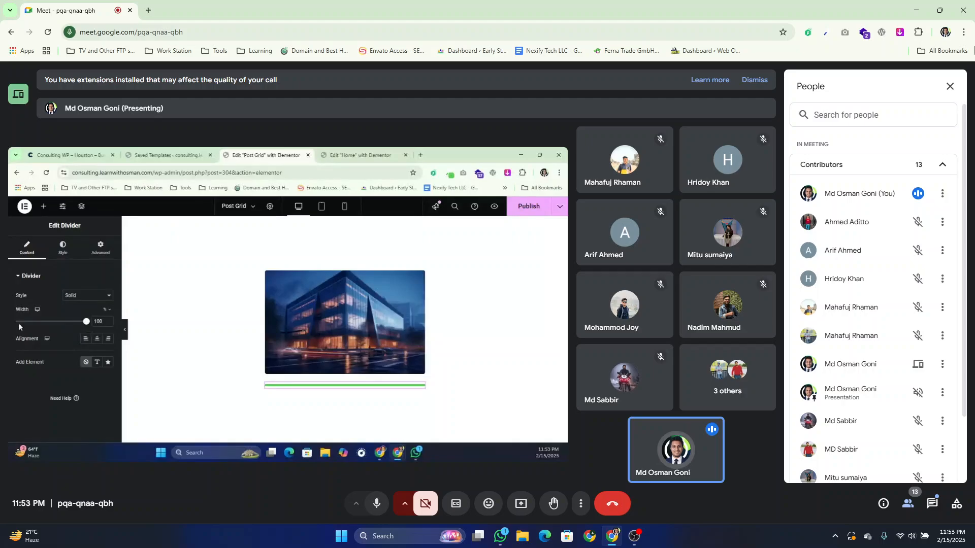
left_click_drag(85, 321, 17, 322)
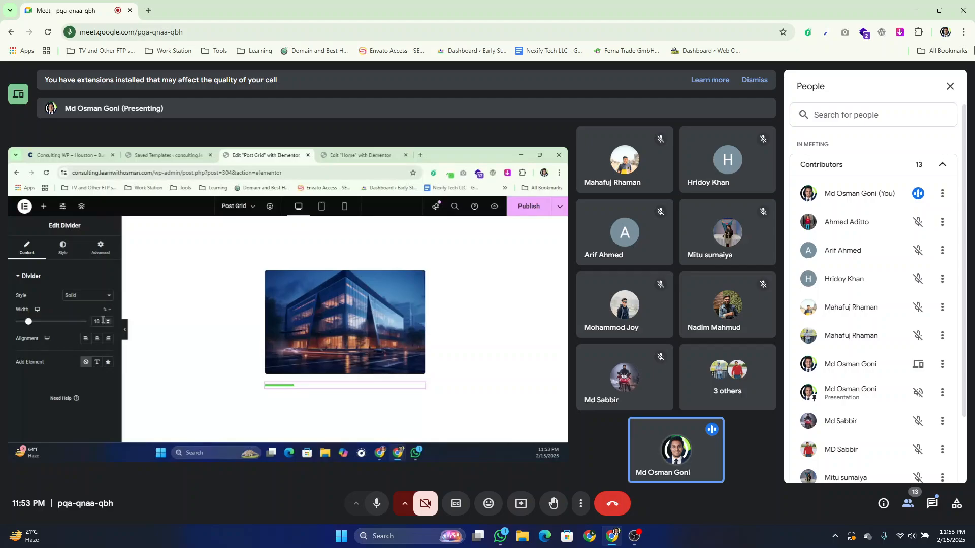
left_click(32, 322)
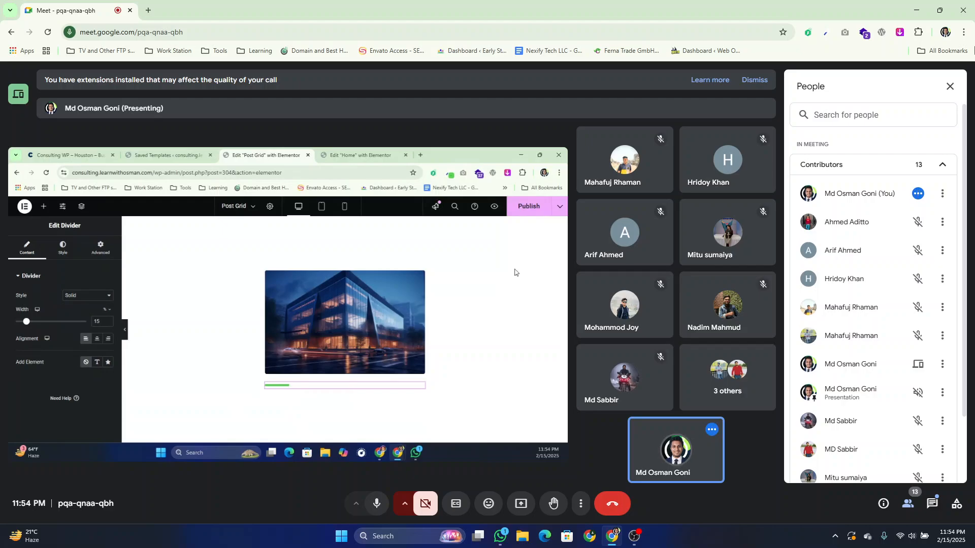
left_click(520, 211)
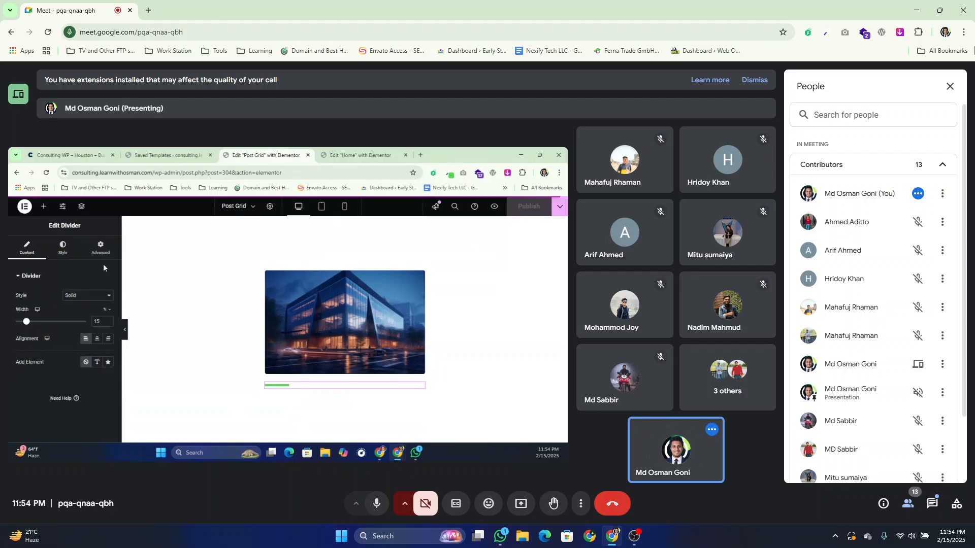
- Try a Heading widget with the dynamic Post Title tag beneath the divider, and delete it again
left_click(43, 207)
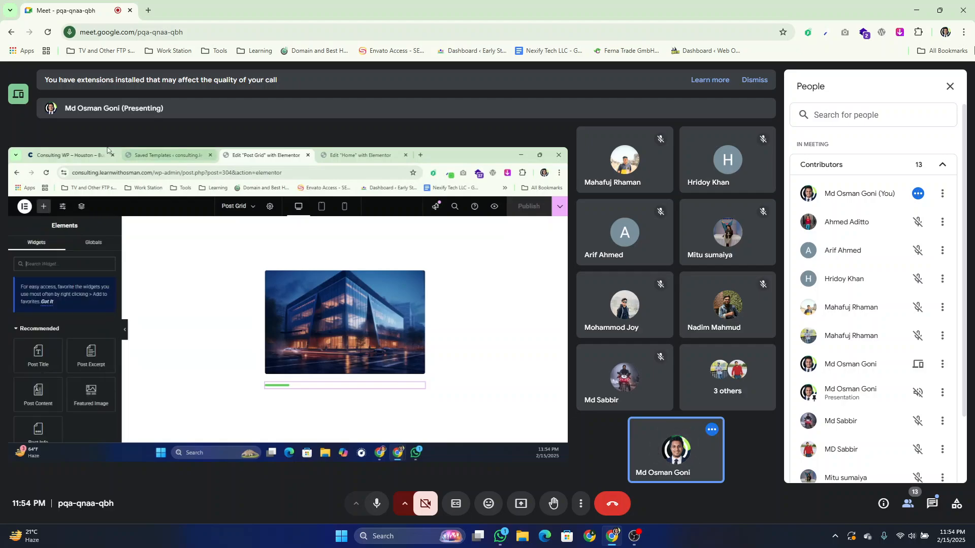
left_click(106, 150)
left_click(265, 154)
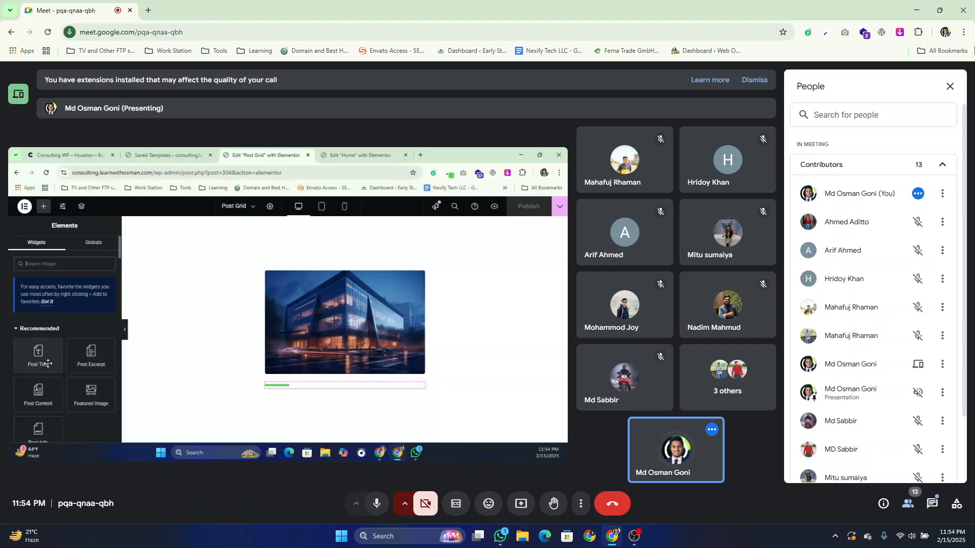
scroll(48, 364, "down", 2)
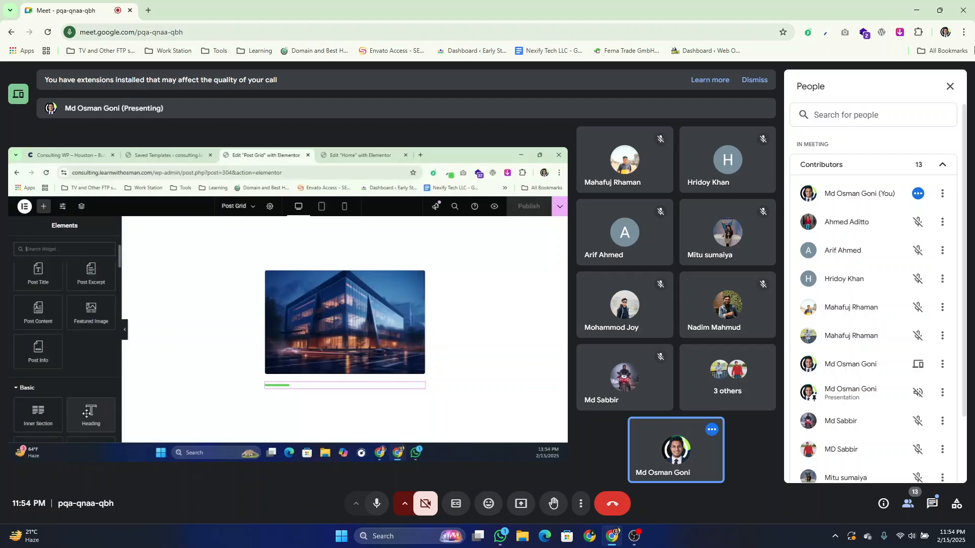
left_click_drag(86, 412, 269, 398)
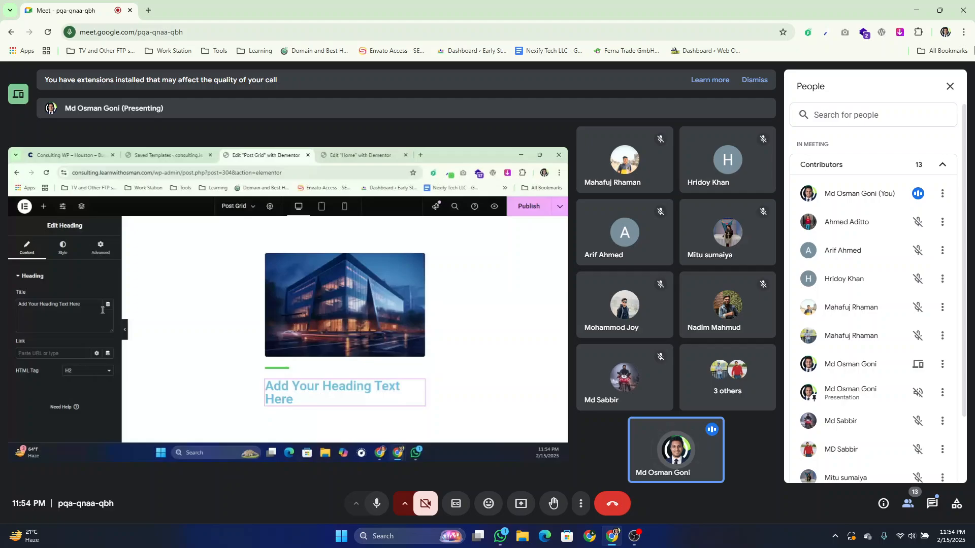
left_click(108, 304)
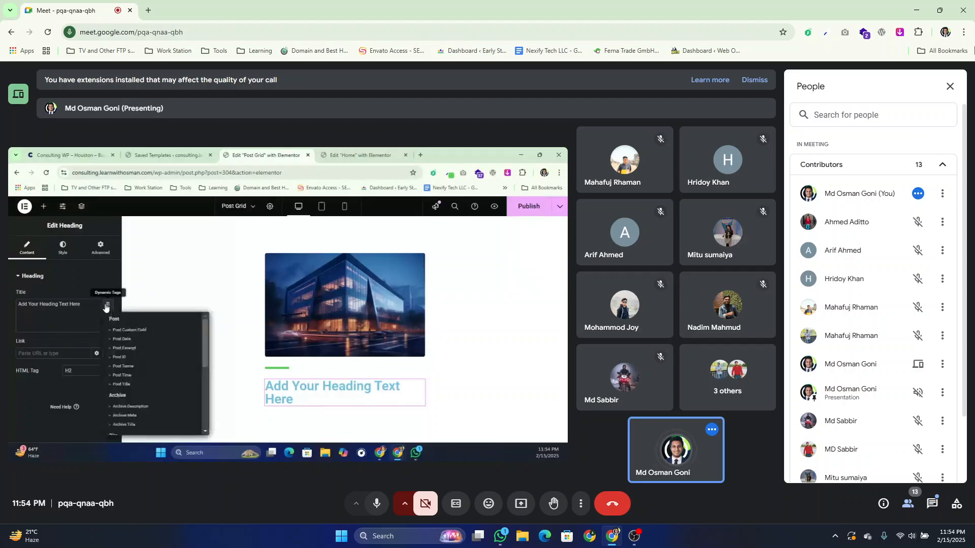
left_click(122, 385)
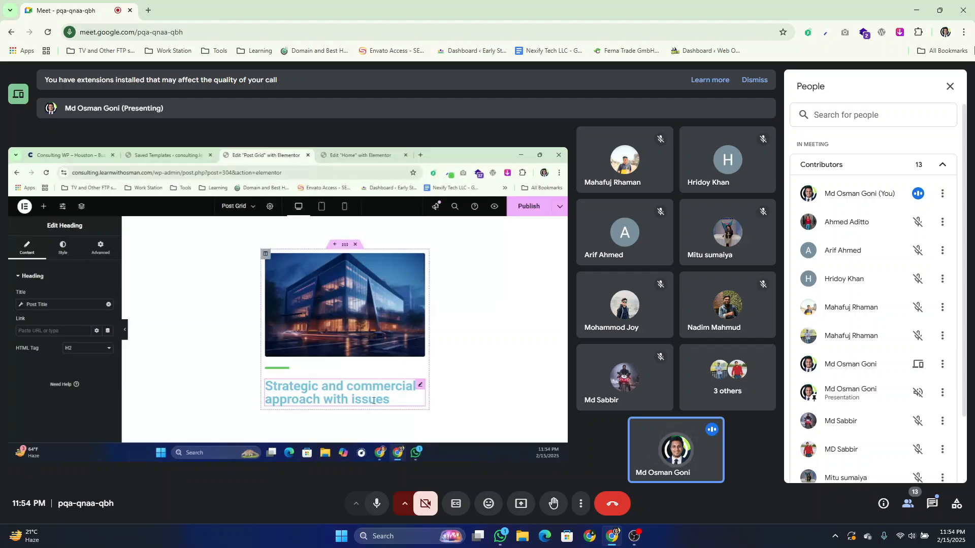
right_click(348, 392)
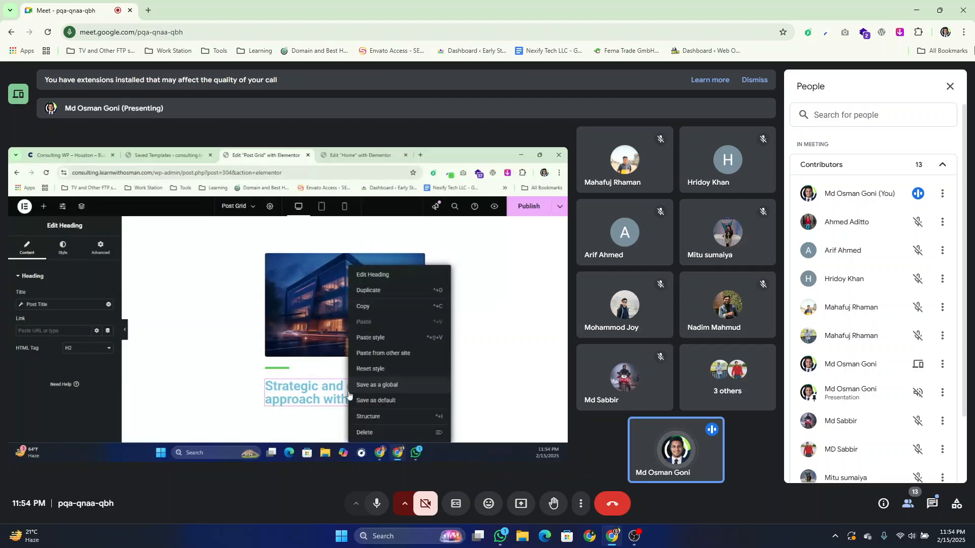
left_click(372, 434)
- Add a Post Title widget beneath the divider and inspect the first News card title's typography on the Houston demo
left_click_drag(38, 356, 306, 370)
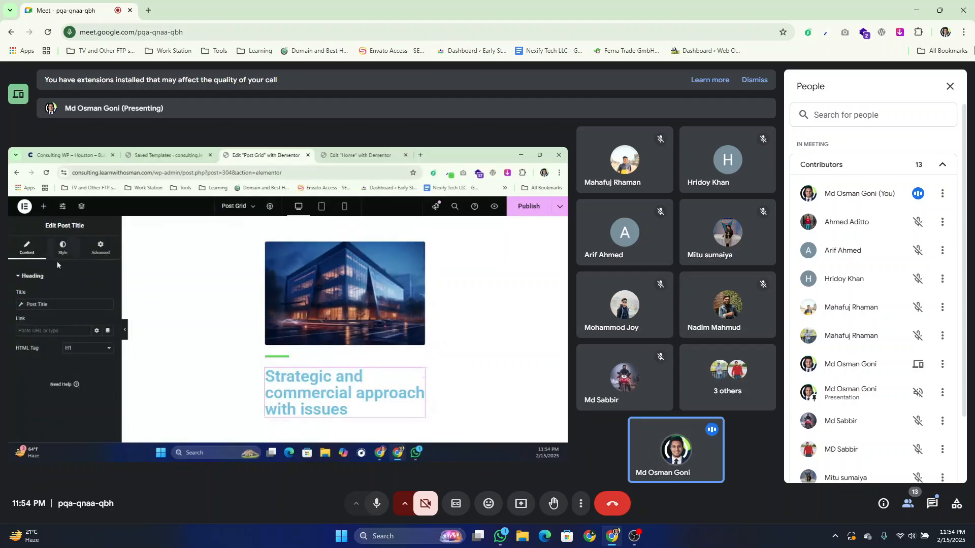
key("ctrl+1")
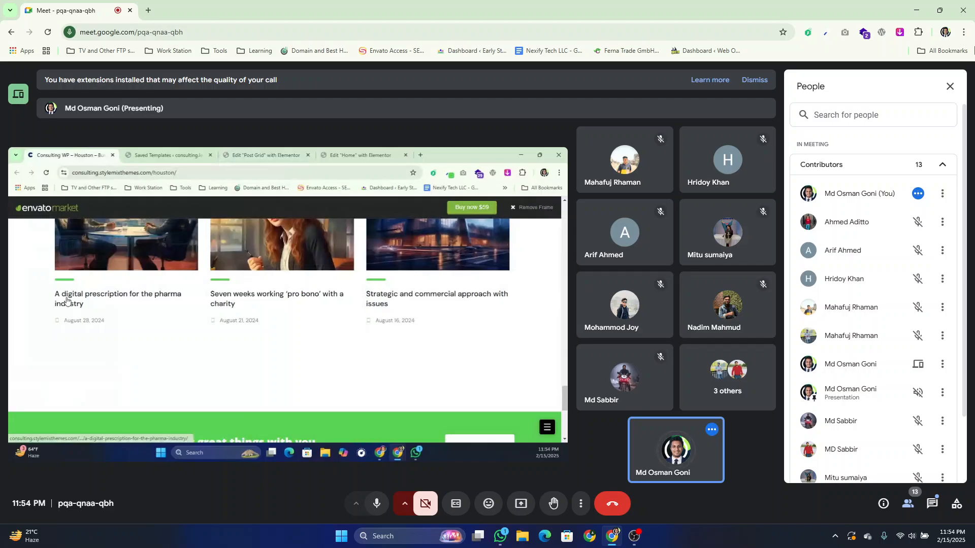
right_click(66, 301)
left_click(76, 374)
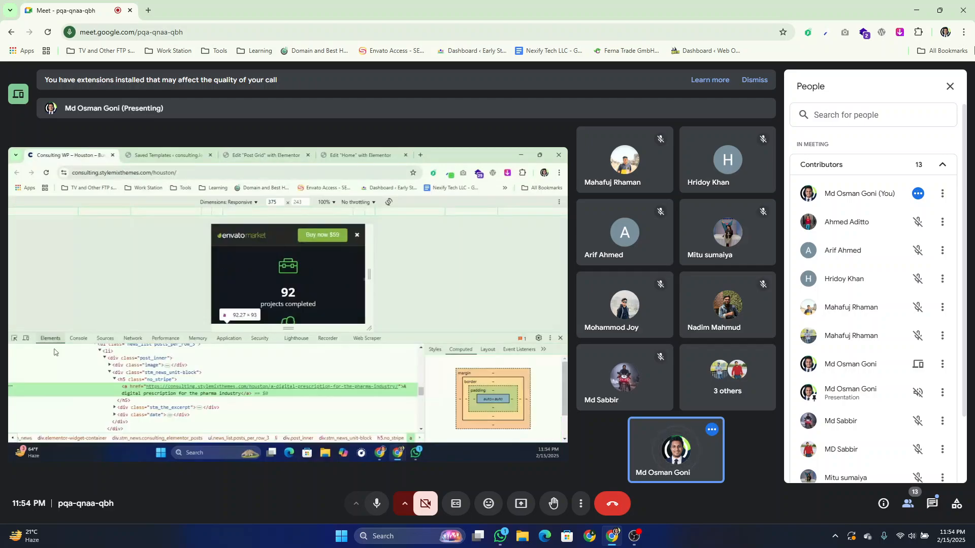
left_click(26, 338)
scroll(212, 275, "down", 2)
scroll(212, 276, "up", 1)
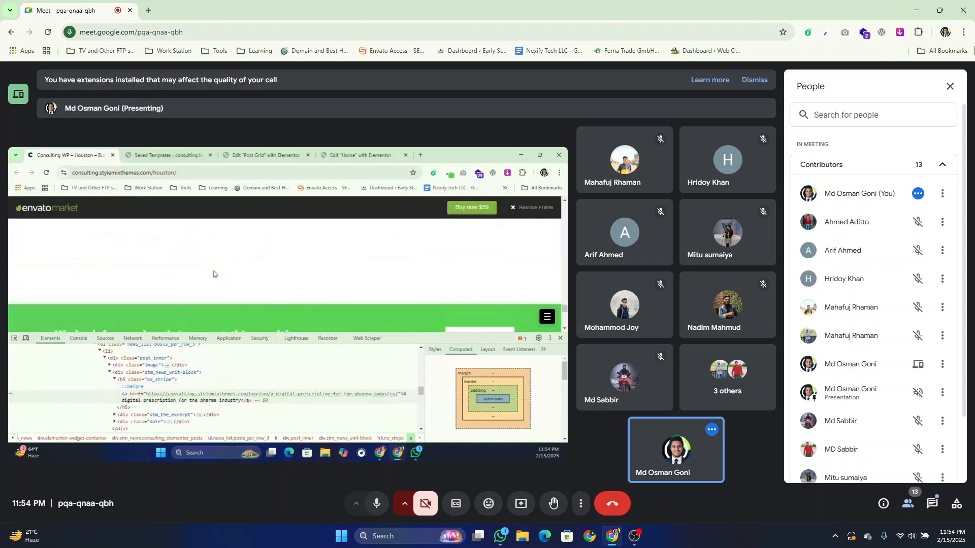
scroll(210, 276, "up", 2)
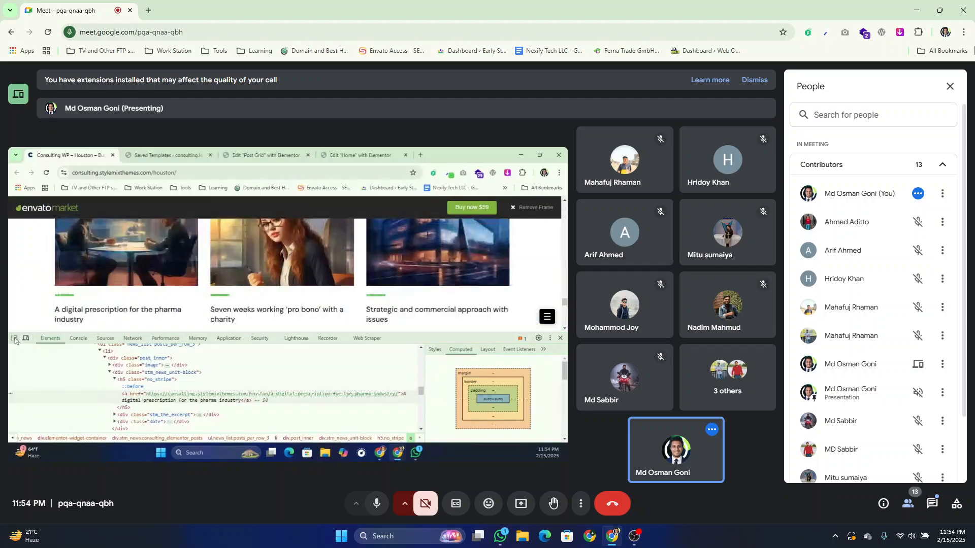
left_click(14, 338)
left_click(82, 320)
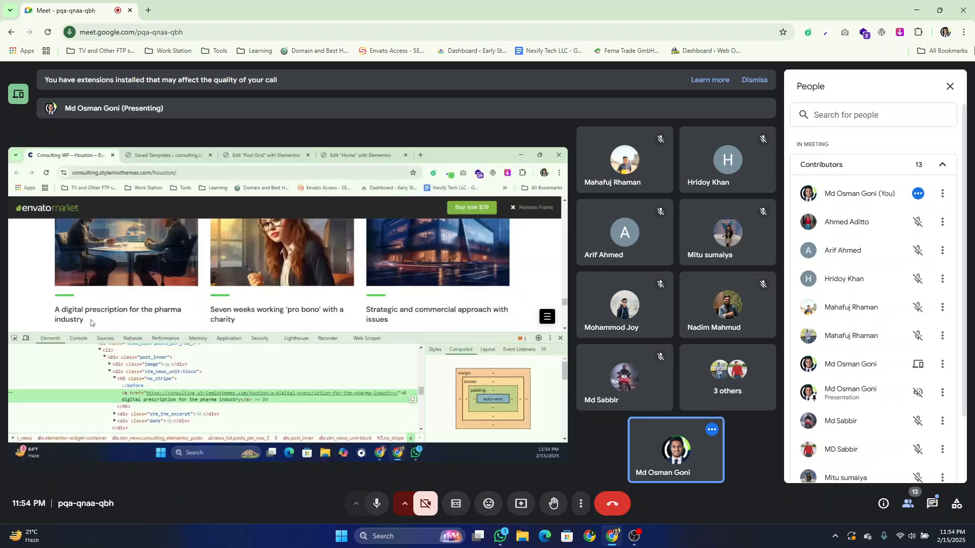
scroll(488, 378, "down", 3)
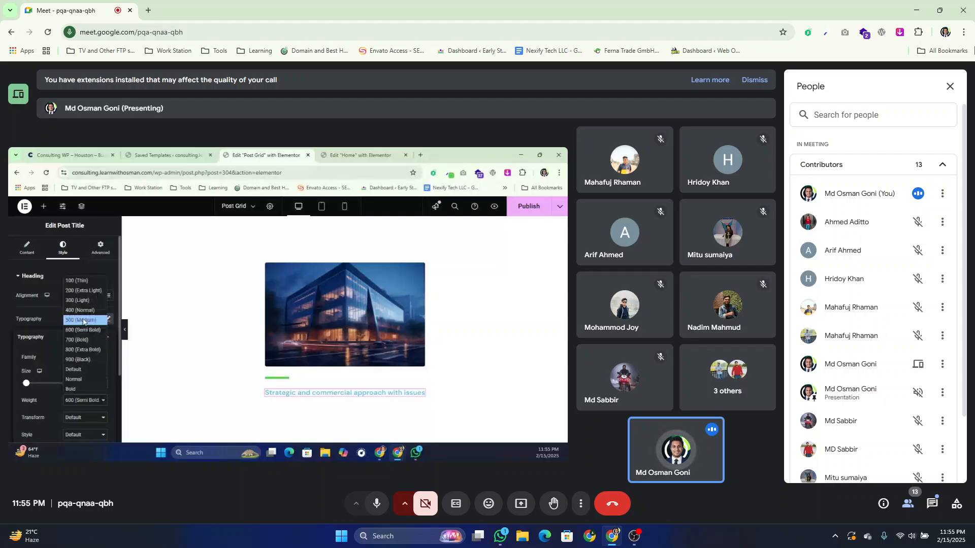
- Set the Post Title's font weight to 500 (Medium) and its text color to rgb(19, 23, 29), copied from the demo title's computed styles
left_click(84, 321)
left_click(71, 155)
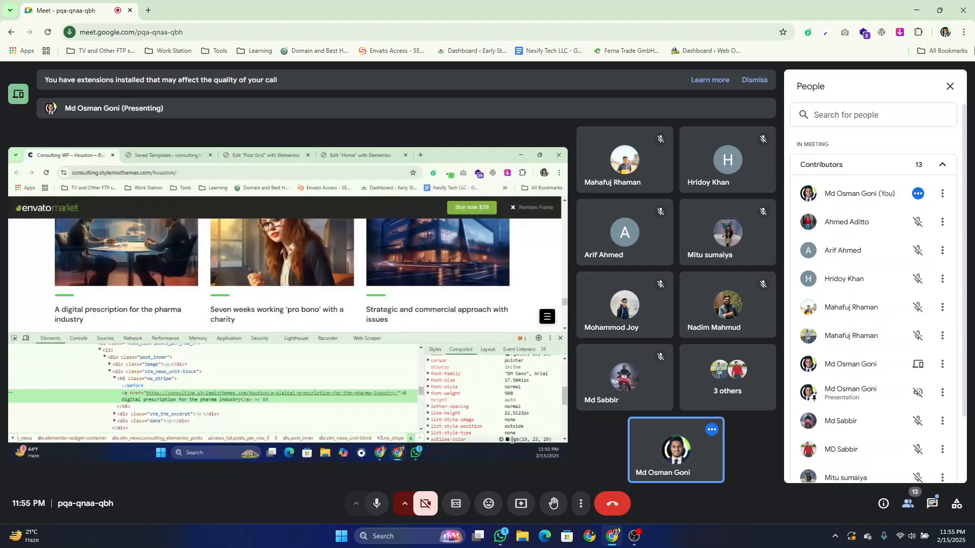
left_click_drag(511, 439, 533, 397)
scroll(533, 397, "up", 1)
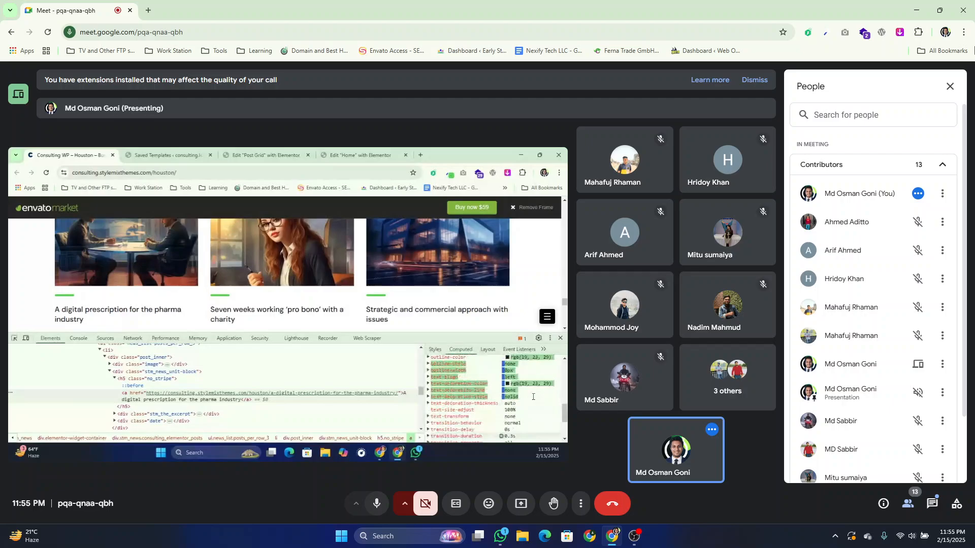
scroll(533, 397, "up", 3)
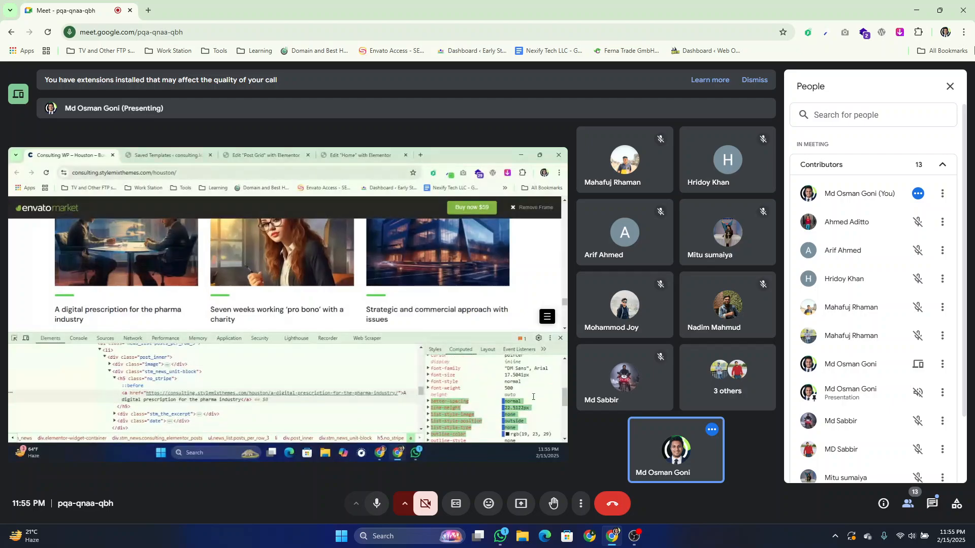
scroll(533, 397, "down", 1)
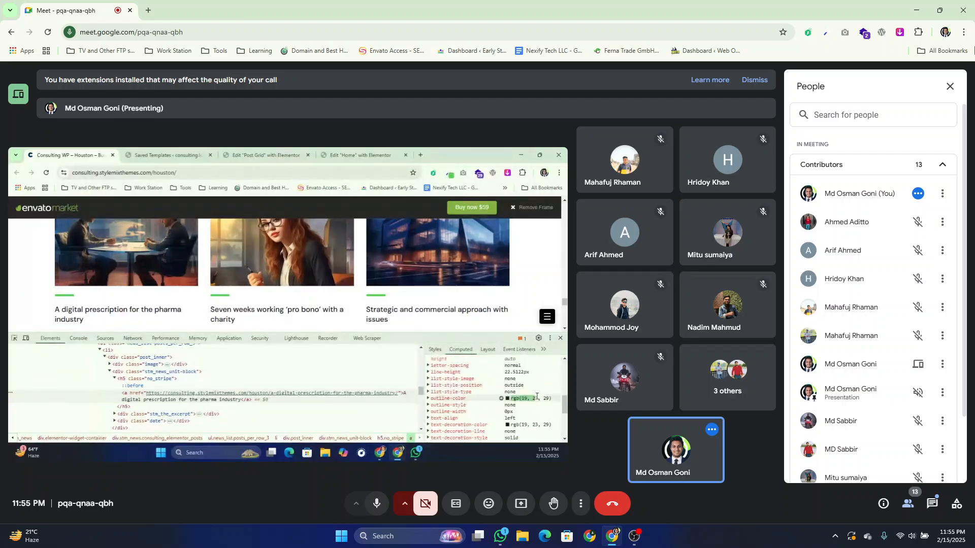
left_click(243, 150)
left_click(109, 412)
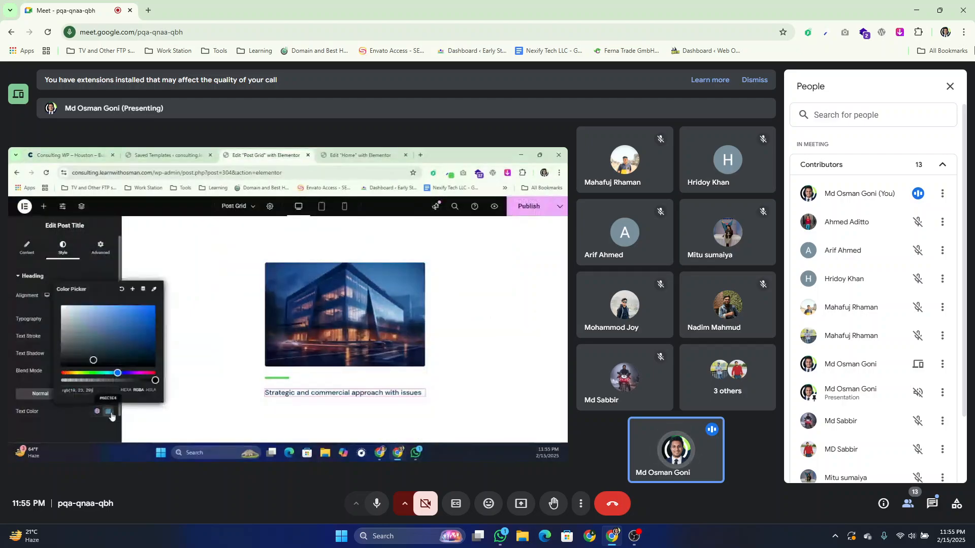
left_click(111, 416)
- Give the Post Title the same rgb(19, 23, 29) color for its hover state and publish the template
left_click(99, 394)
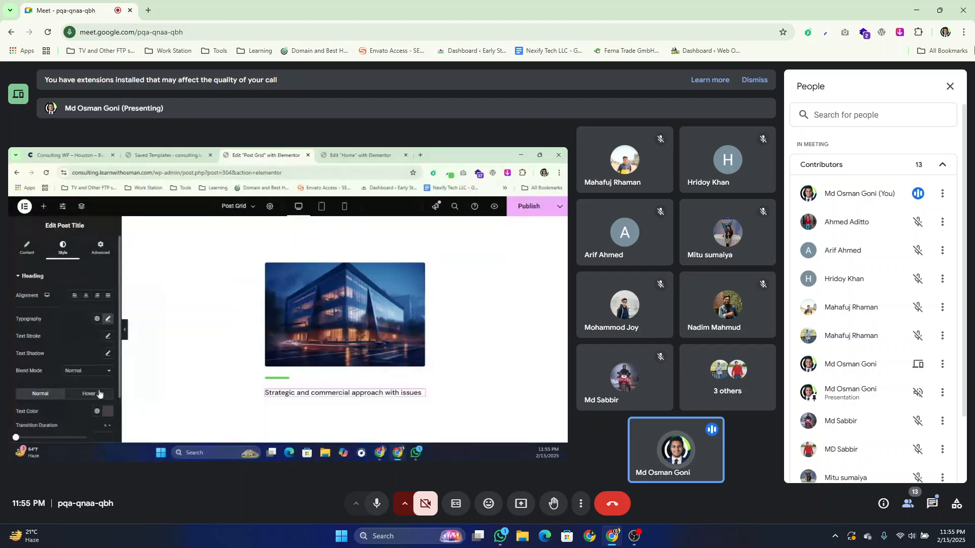
left_click(107, 413)
key("ctrl+v")
left_click(106, 413)
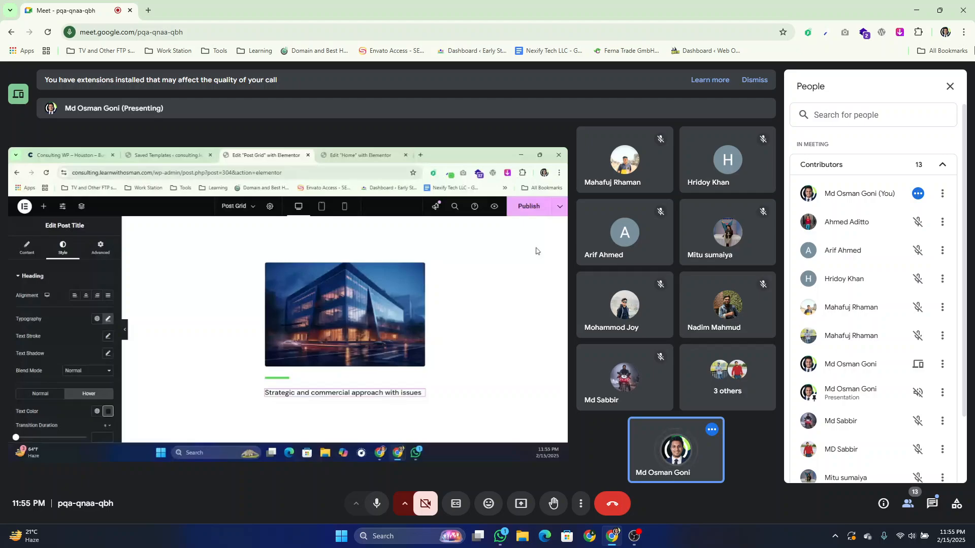
left_click(528, 207)
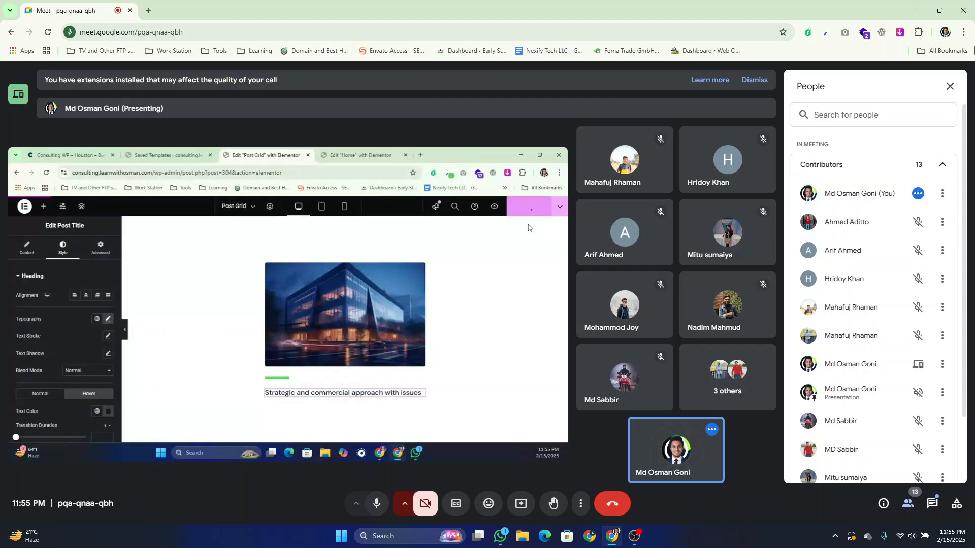
- Following the demo cards' date line, add a Post Info widget with only the Date item beneath the post title, and publish the template
left_click(148, 152)
left_click(73, 154)
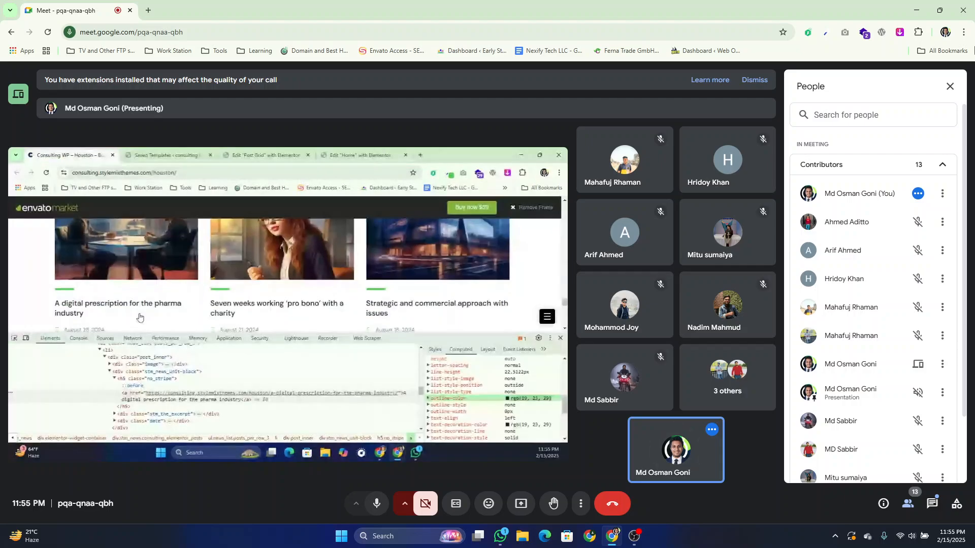
scroll(139, 317, "down", 2)
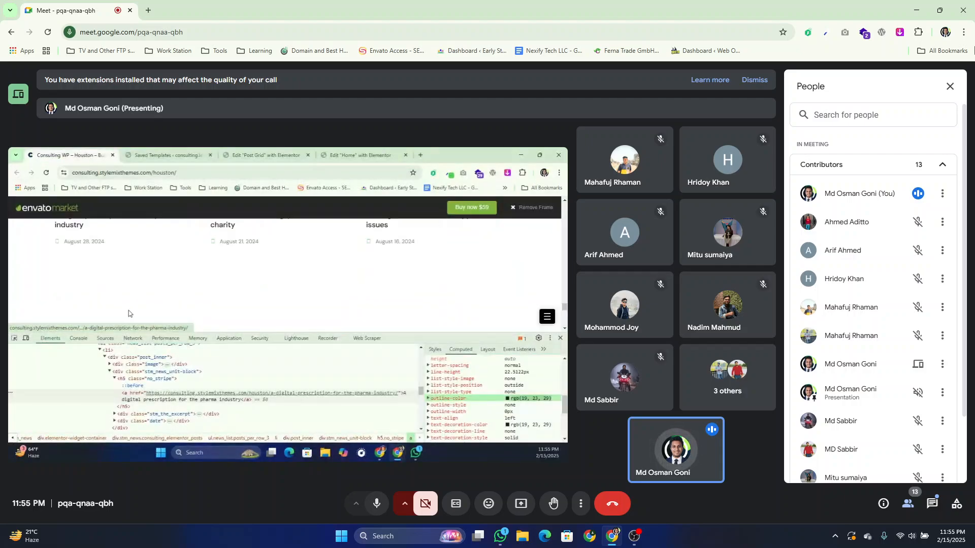
scroll(128, 314, "up", 2)
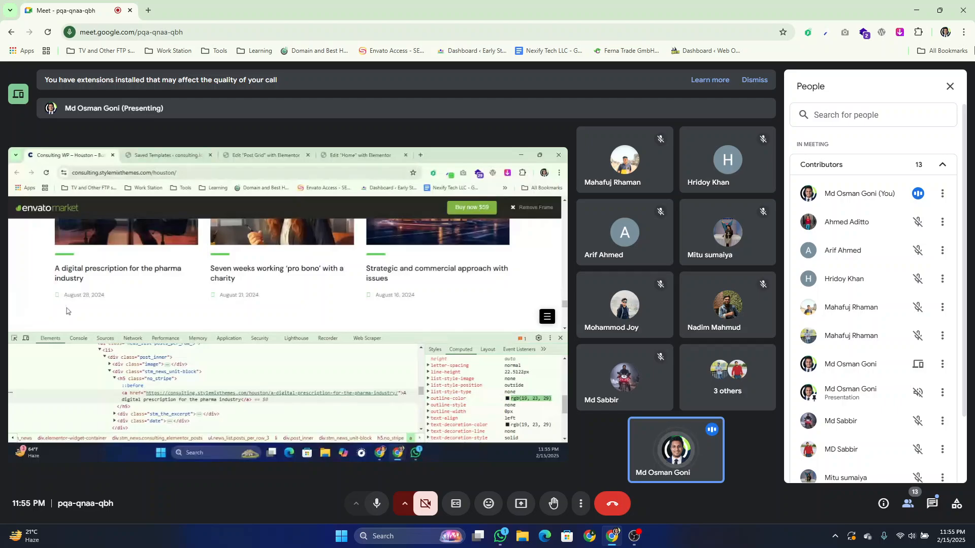
left_click(284, 155)
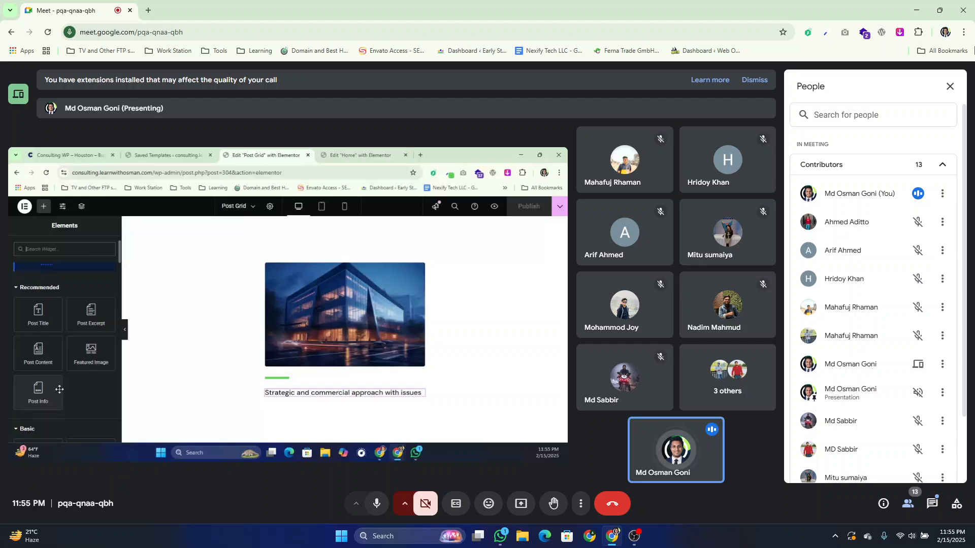
left_click_drag(59, 389, 320, 390)
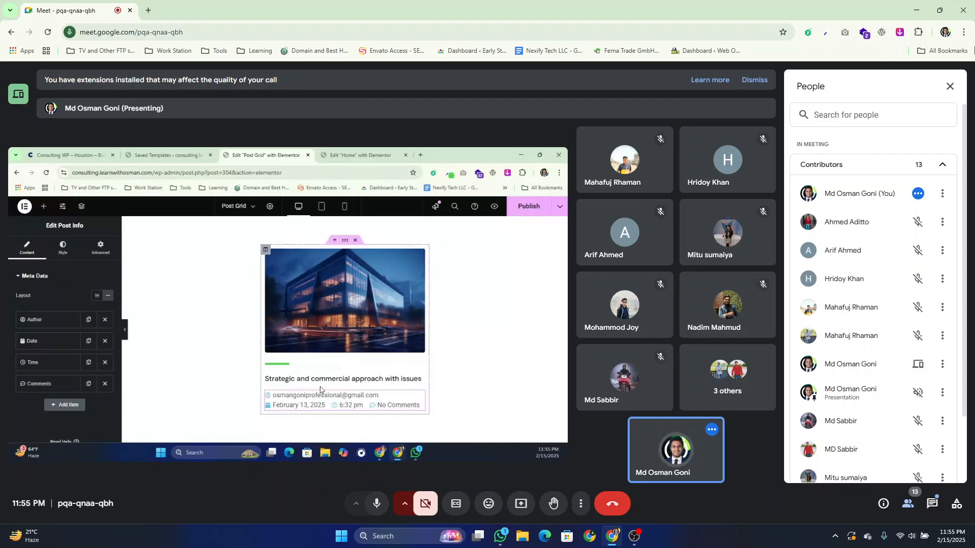
left_click(105, 320)
left_click(102, 343)
left_click(101, 343)
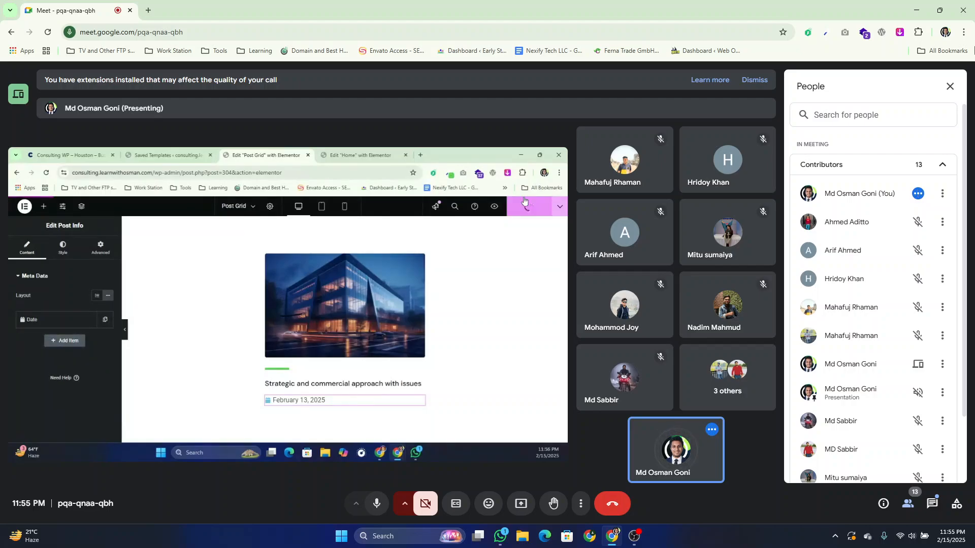
- Inspect the first News card's date on the demo and copy its text color, rgb(123, 122, 122)
left_click(66, 155)
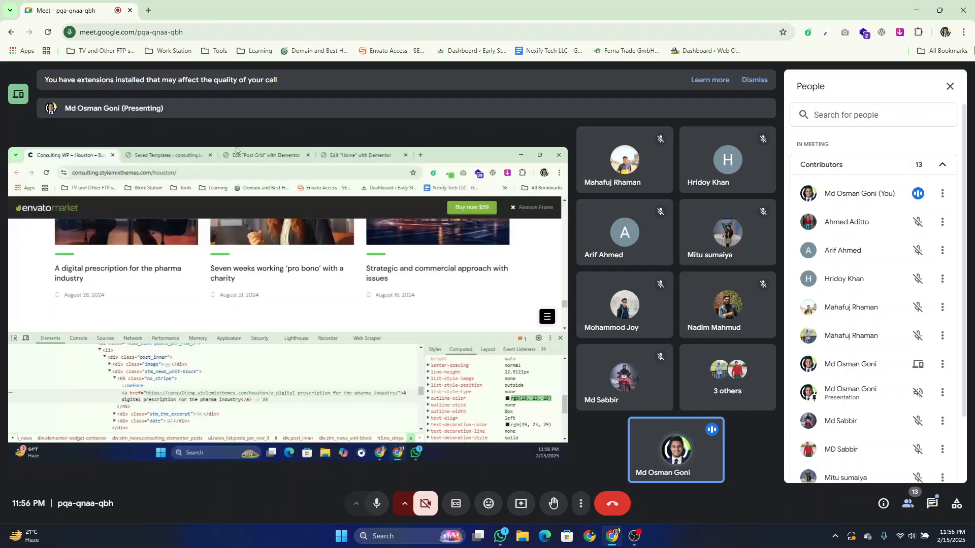
left_click(14, 338)
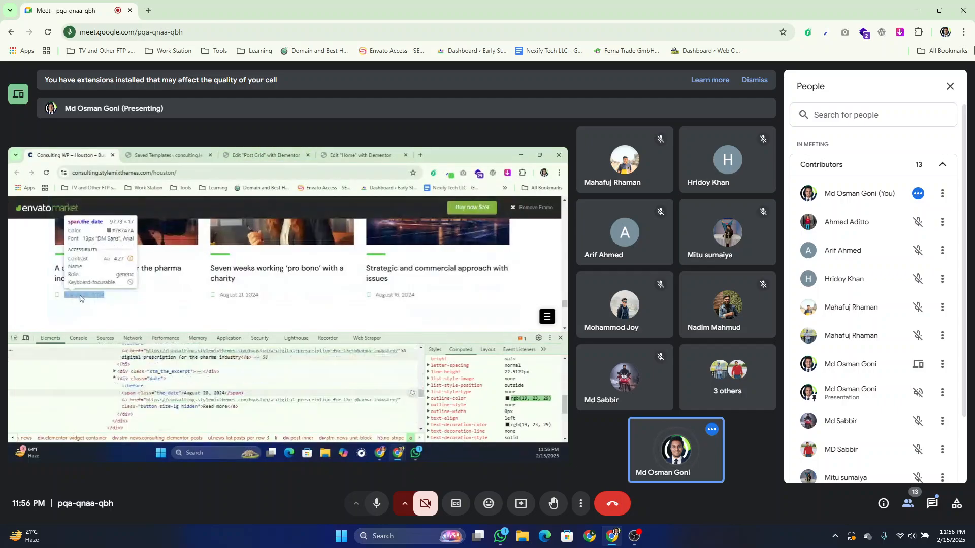
left_click(81, 296)
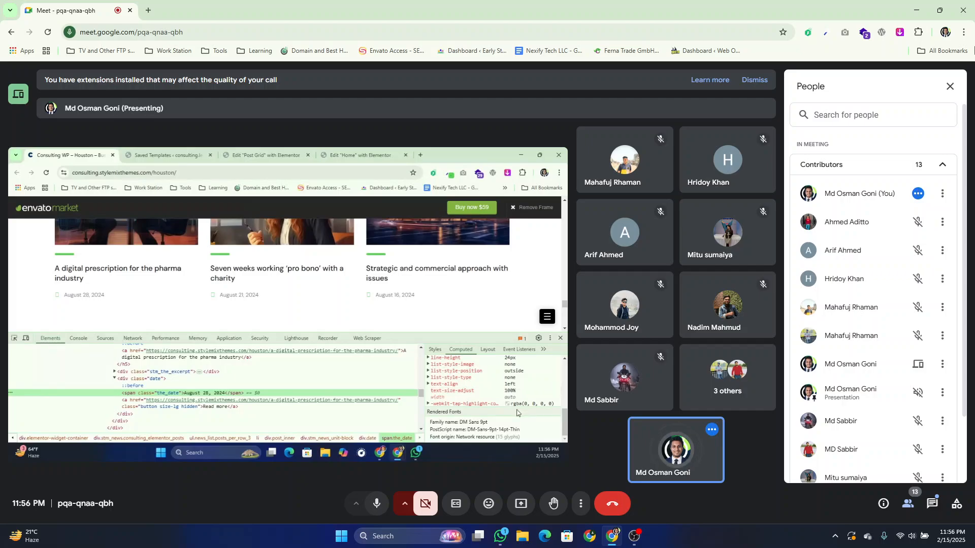
scroll(511, 406, "up", 3)
scroll(511, 406, "up", 5)
scroll(528, 404, "down", 5)
scroll(548, 399, "up", 3)
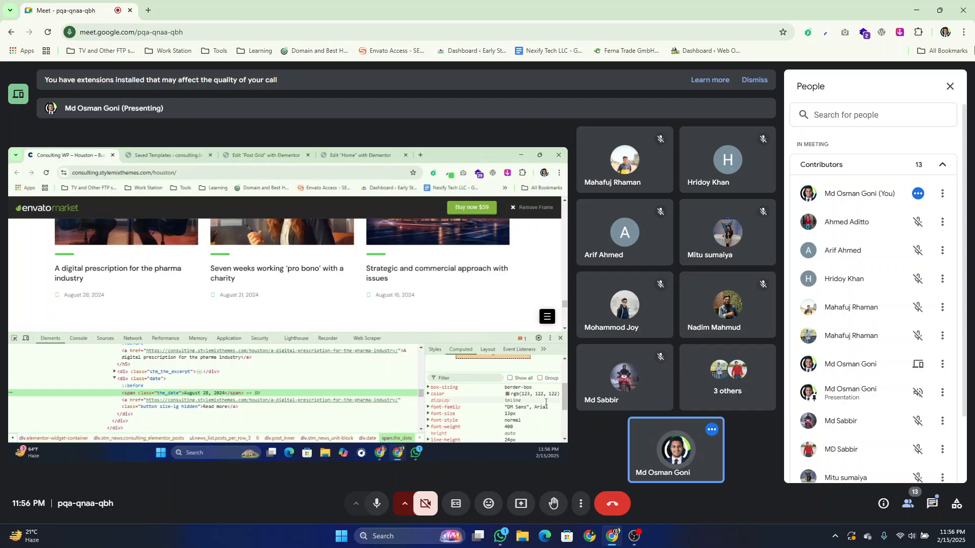
left_click_drag(560, 393, 512, 396)
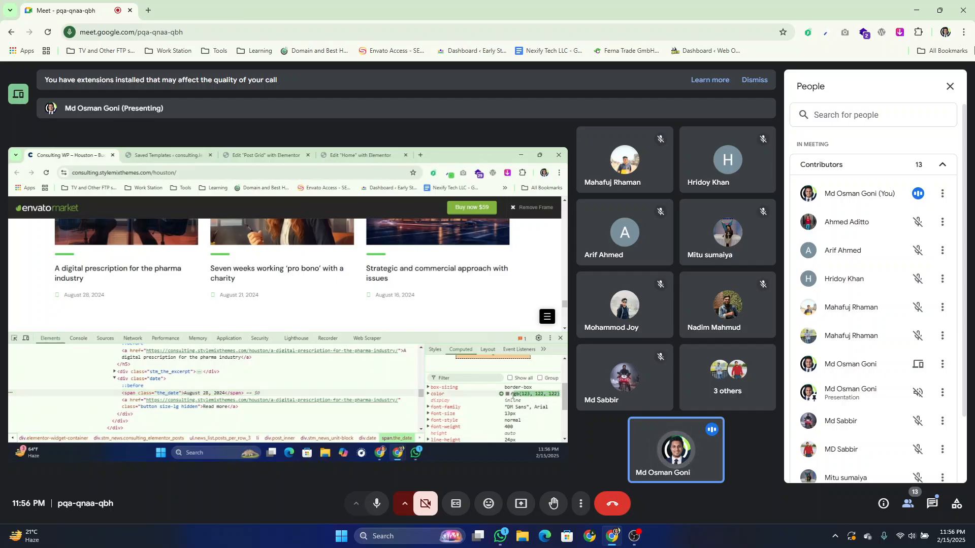
triple_click(513, 395)
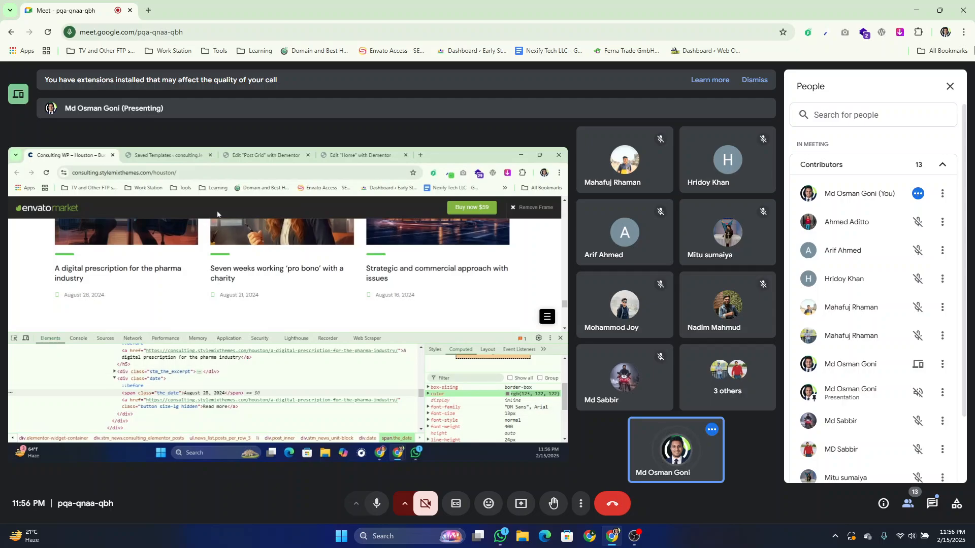
- Set the Post Info icon color to the green #59D355 from the clipboard history
left_click(264, 155)
left_click(63, 246)
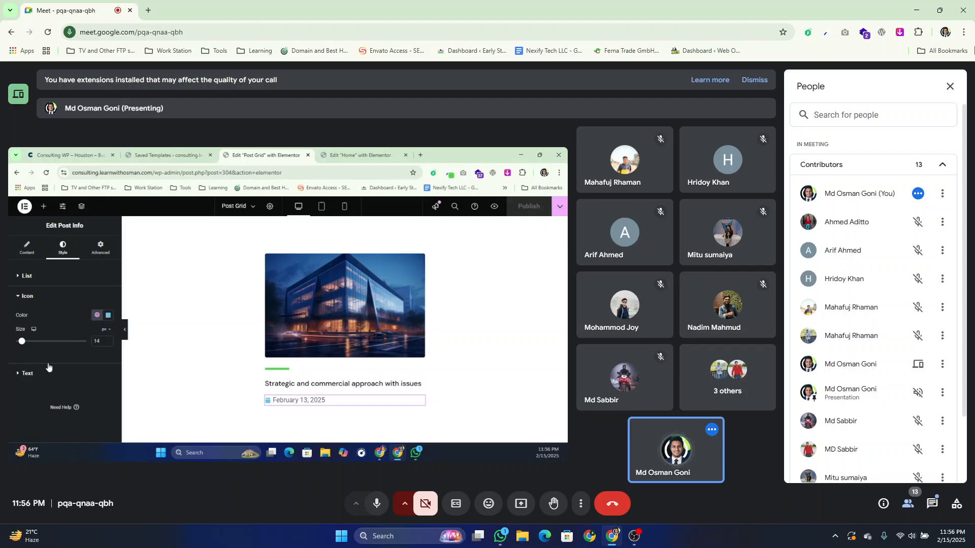
left_click(109, 316)
key("super+v")
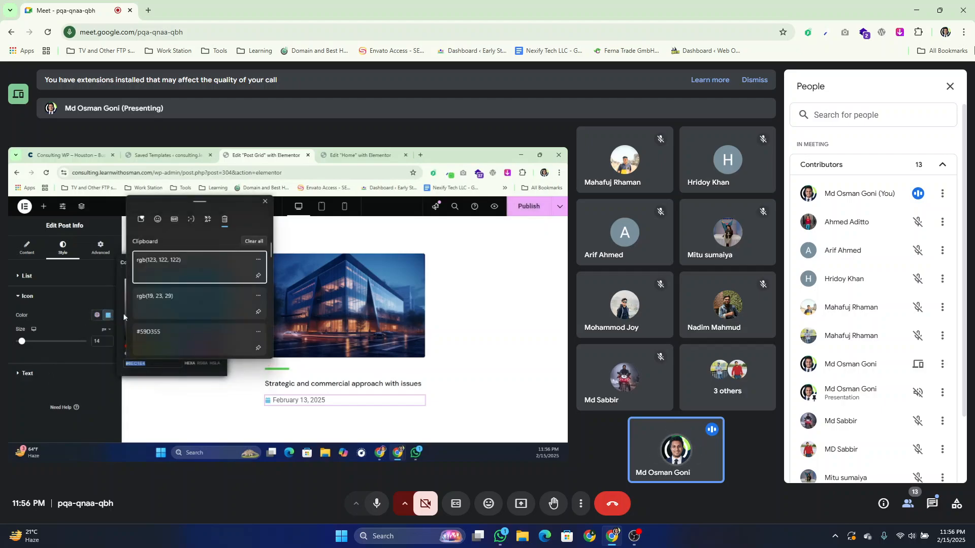
left_click(157, 332)
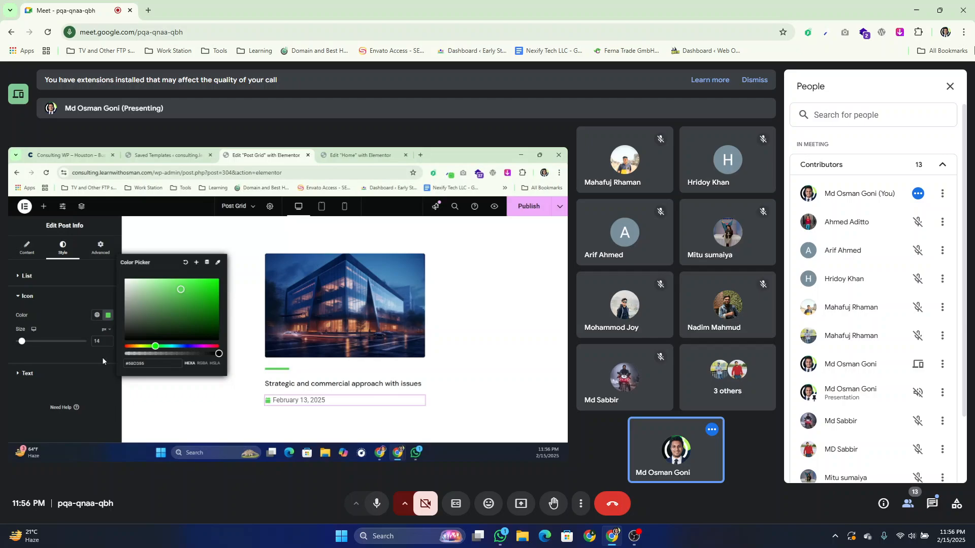
- Set the Post Info text color to rgb(123, 122, 122), trying the green #59D355 first
left_click(79, 375)
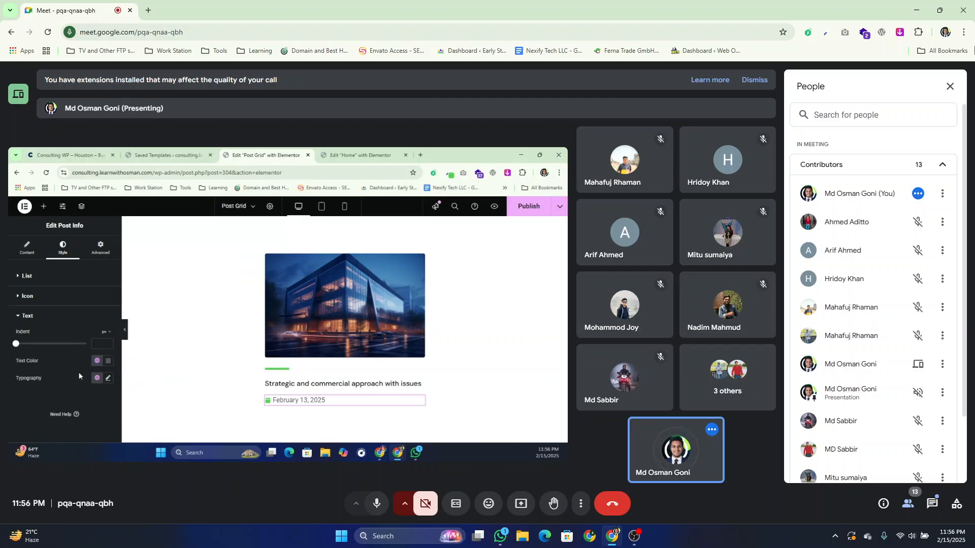
left_click(108, 360)
key("ctrl+v")
left_click(108, 361)
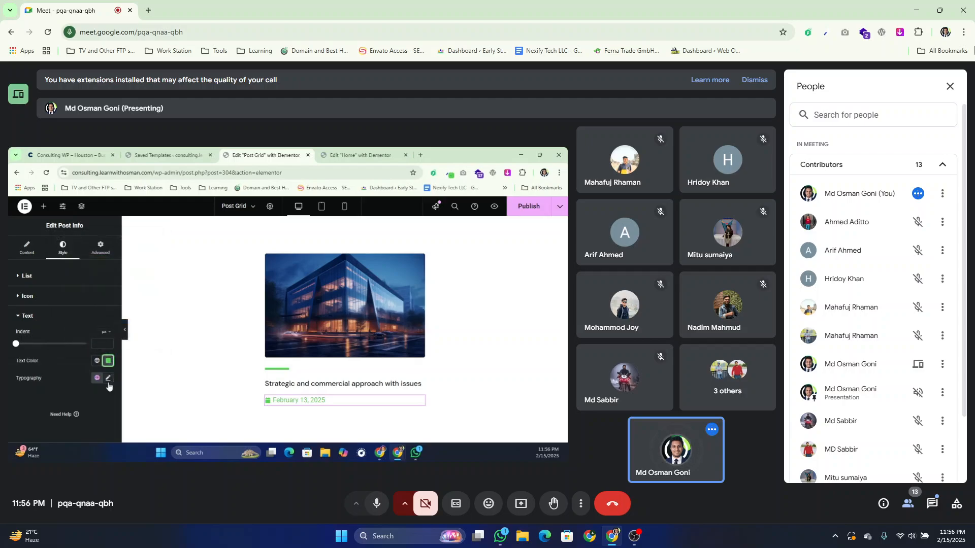
left_click(108, 379)
left_click(108, 361)
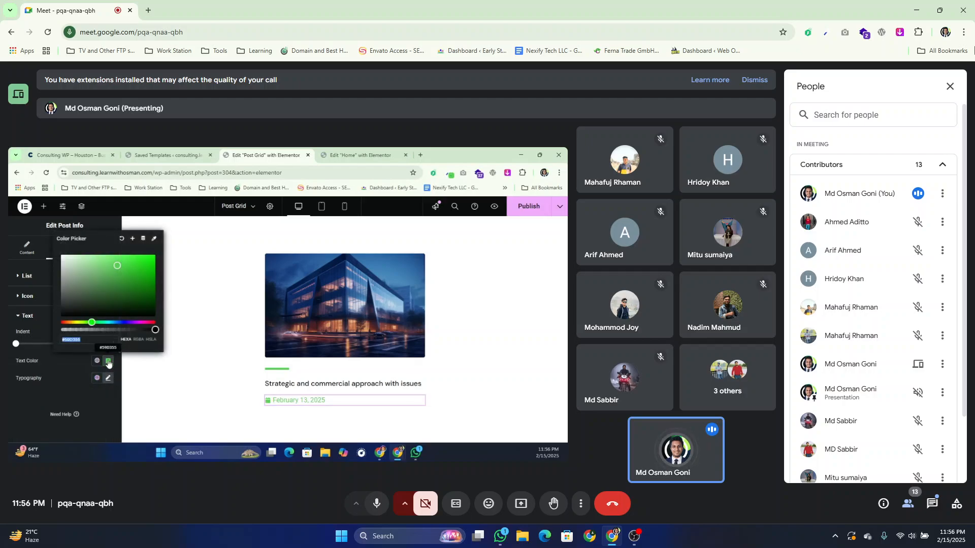
key("super+v")
left_click(128, 236)
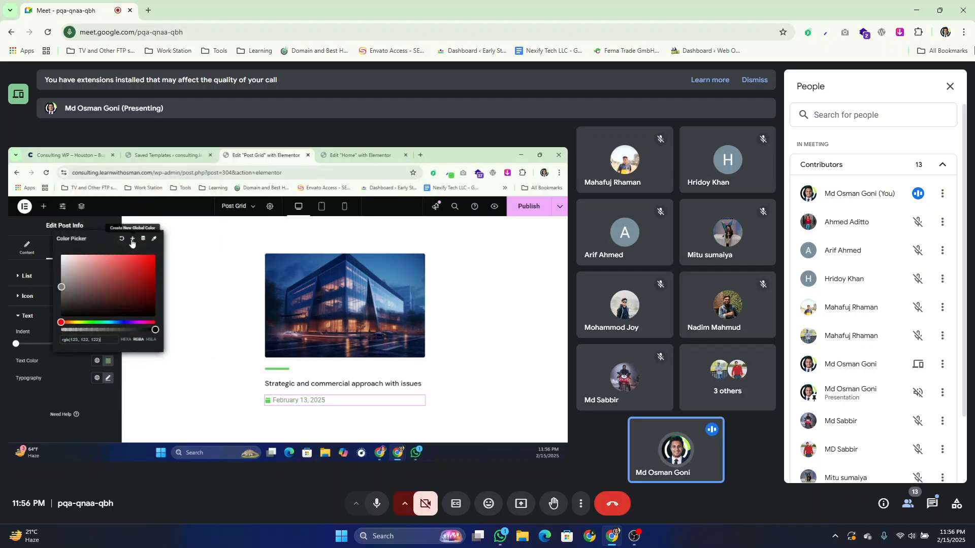
- Set the Post Info date text typography to DM Sans at 13 px and publish the Post Grid template
left_click(108, 378)
left_click(88, 419)
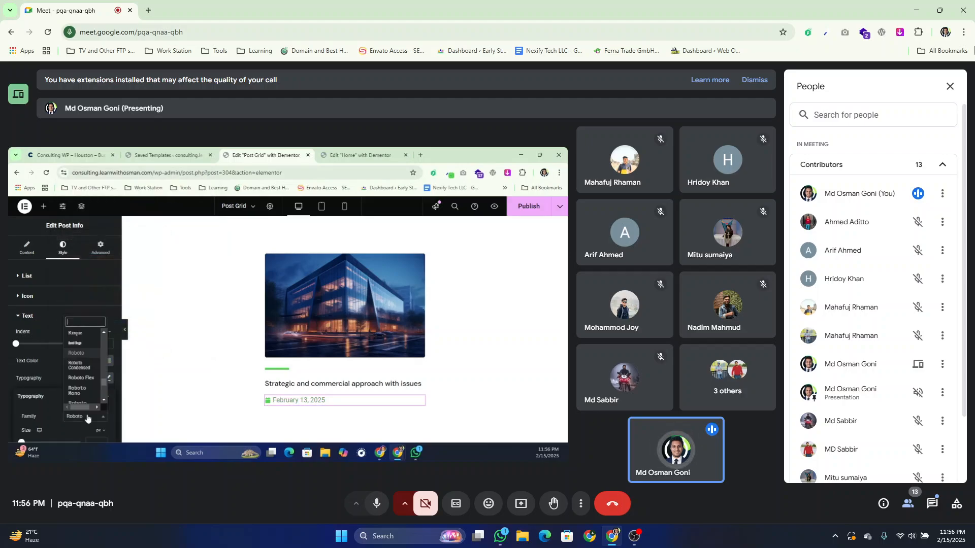
type("dm sans")
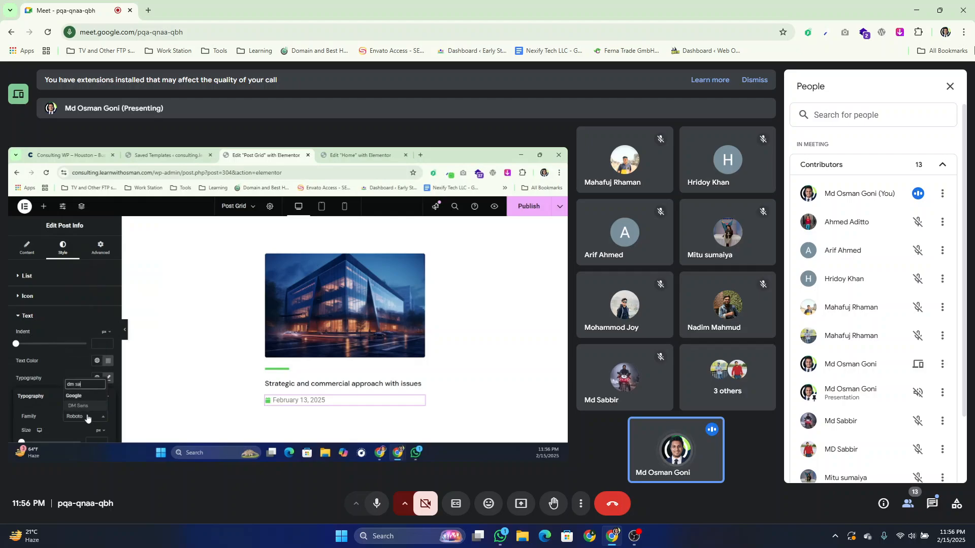
key("Return")
scroll(88, 417, "down", 2)
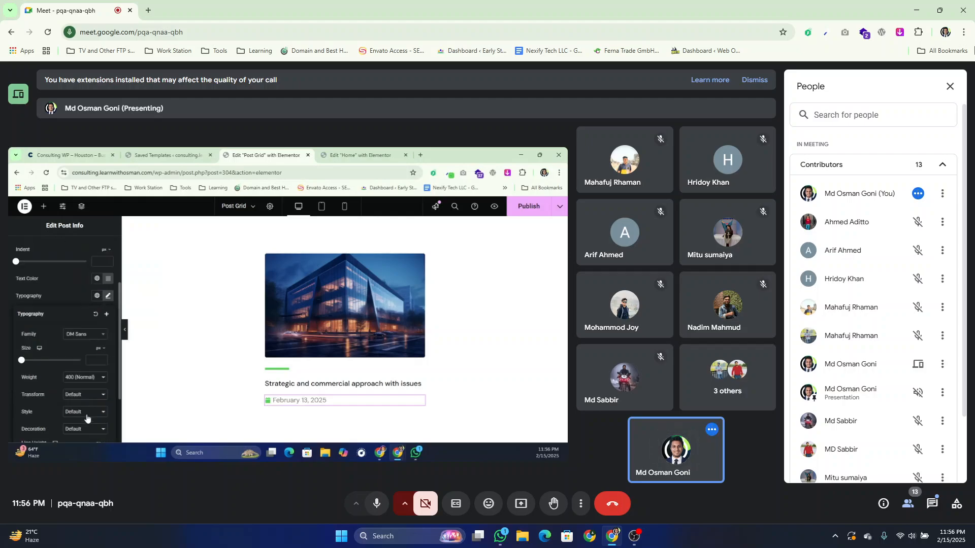
left_click(93, 358)
type("13")
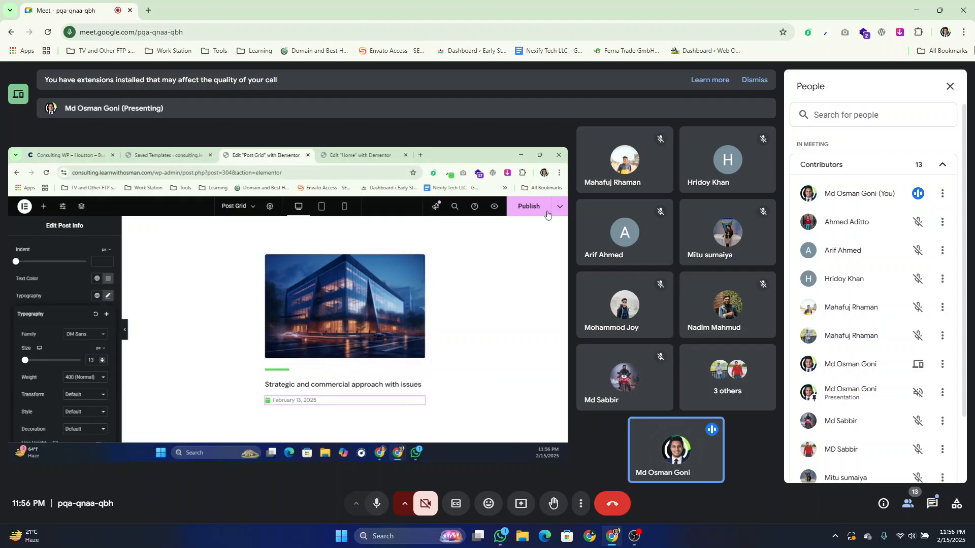
left_click(523, 202)
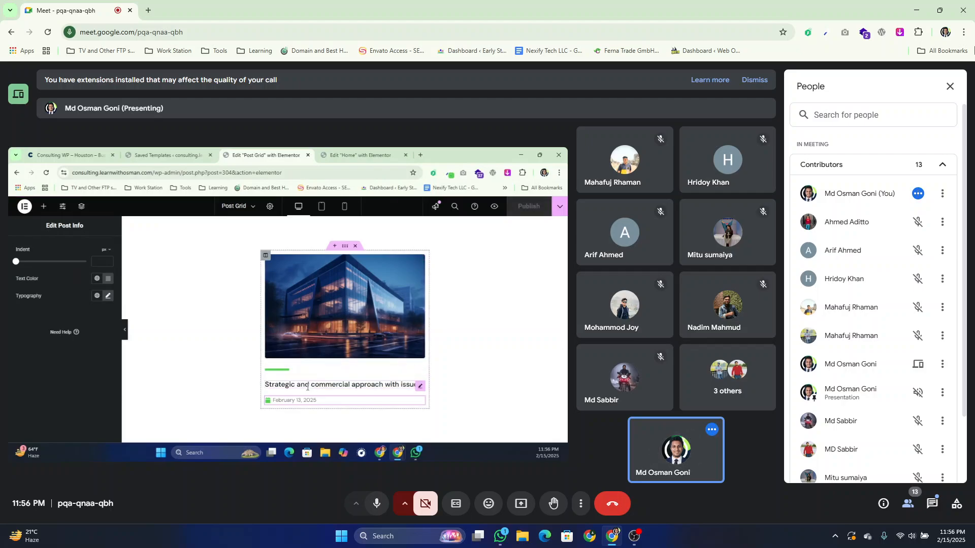
- Examine the demo's News cards against the Post Grid template, checking the hover and link behavior of the images and titles
left_click(66, 155)
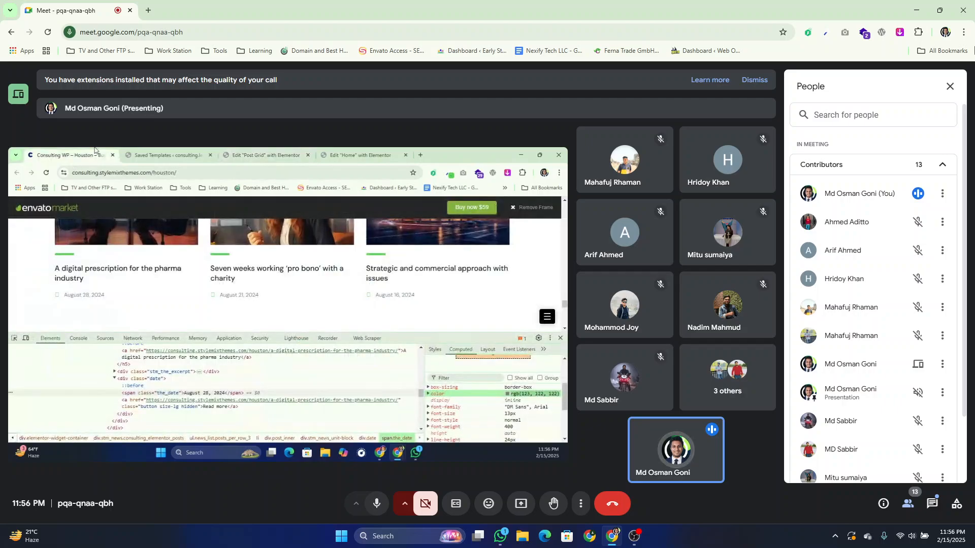
left_click(167, 154)
left_click(264, 155)
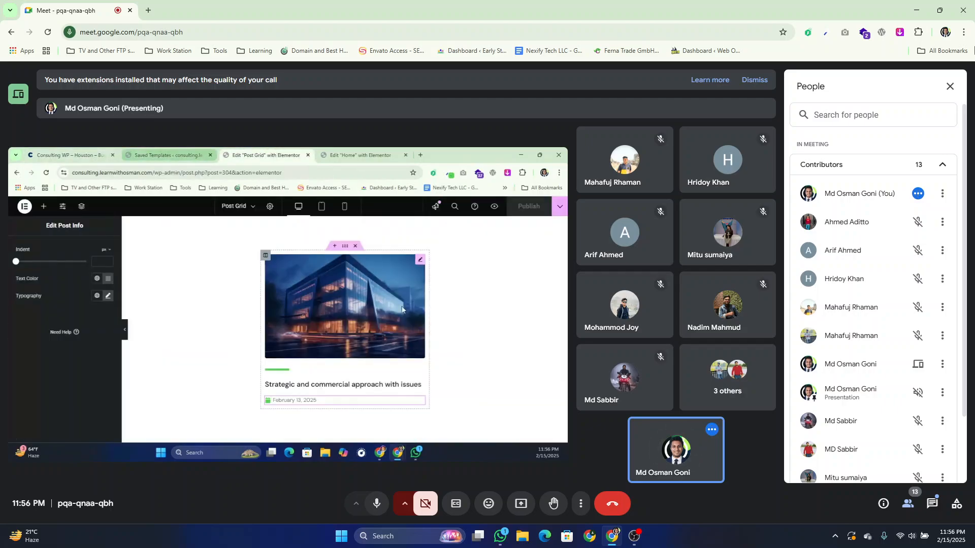
left_click(367, 304)
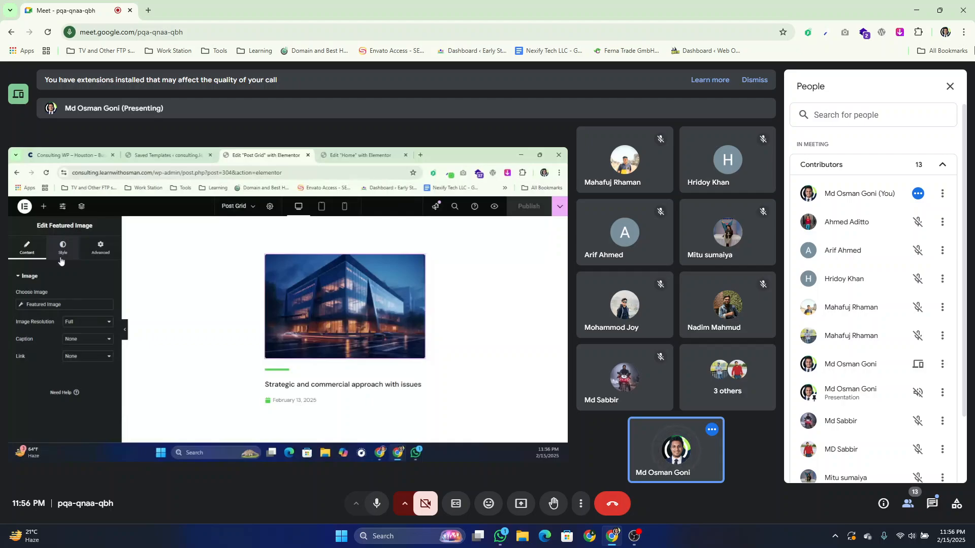
left_click(75, 154)
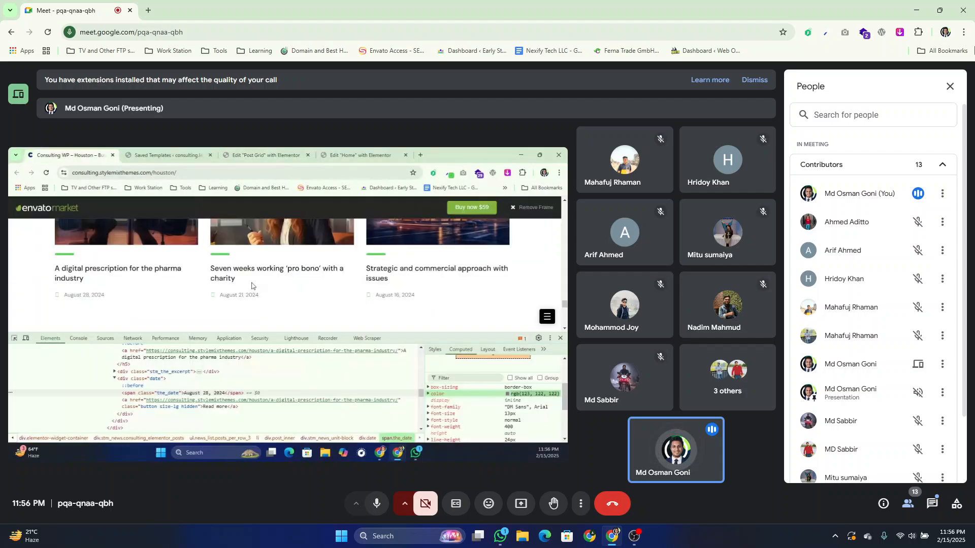
scroll(252, 286, "up", 3)
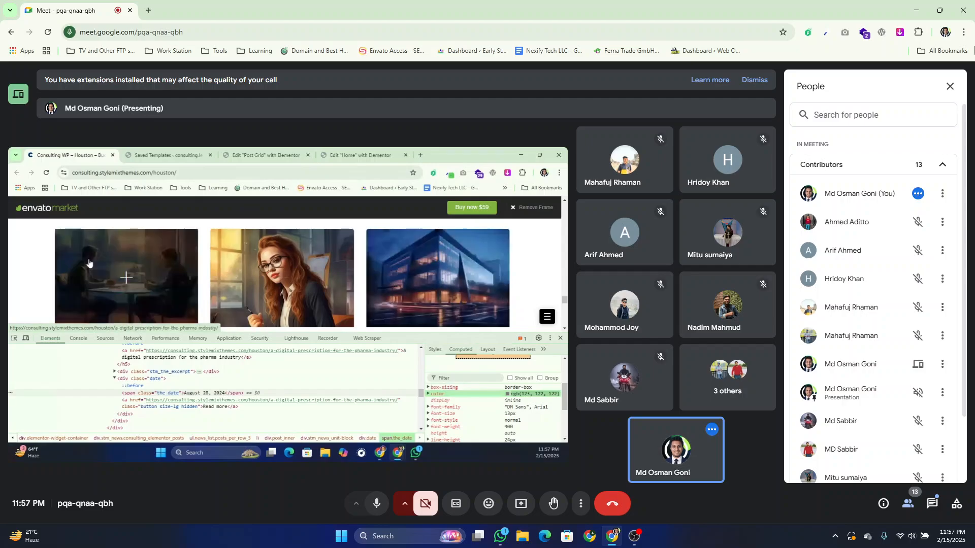
scroll(88, 262, "down", 1)
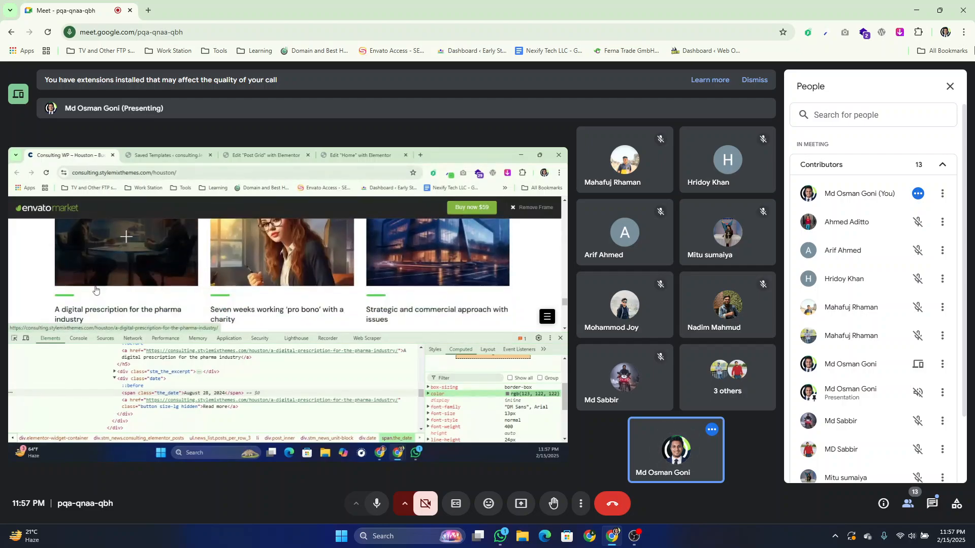
scroll(95, 288, "up", 2)
scroll(251, 270, "down", 2)
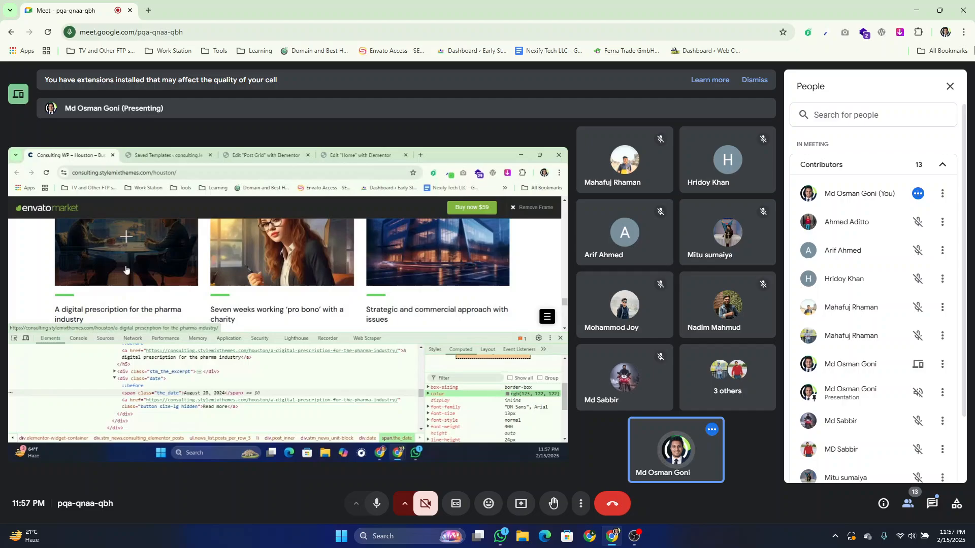
left_click(266, 155)
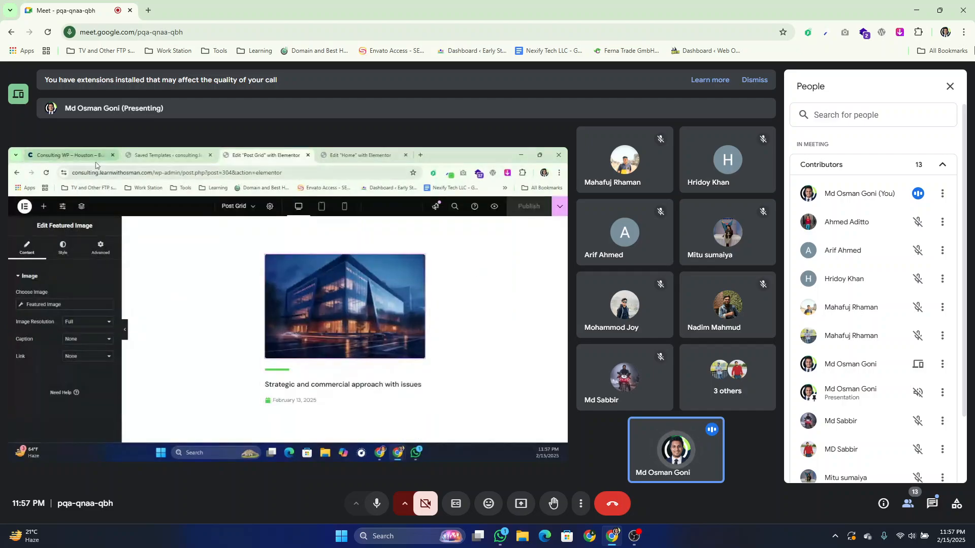
left_click(168, 156)
left_click(88, 155)
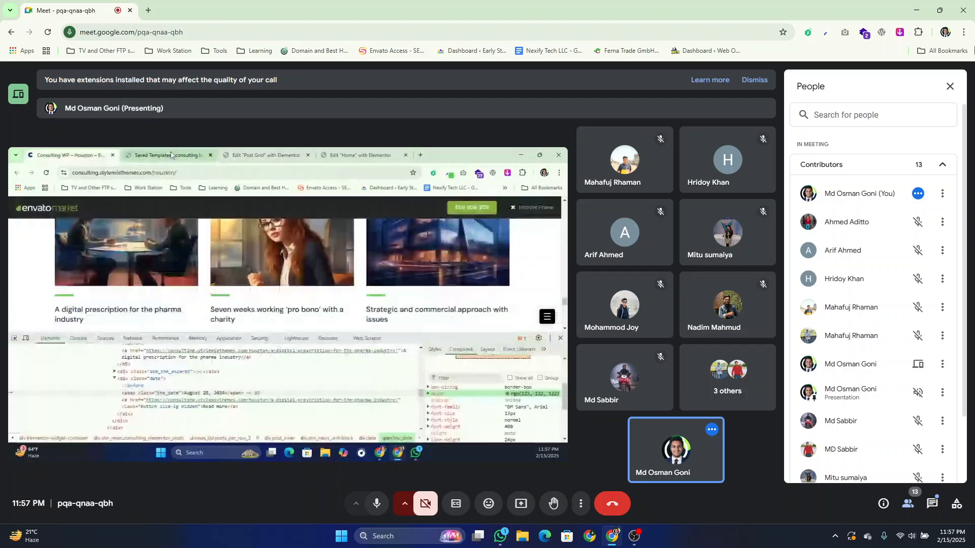
left_click(265, 156)
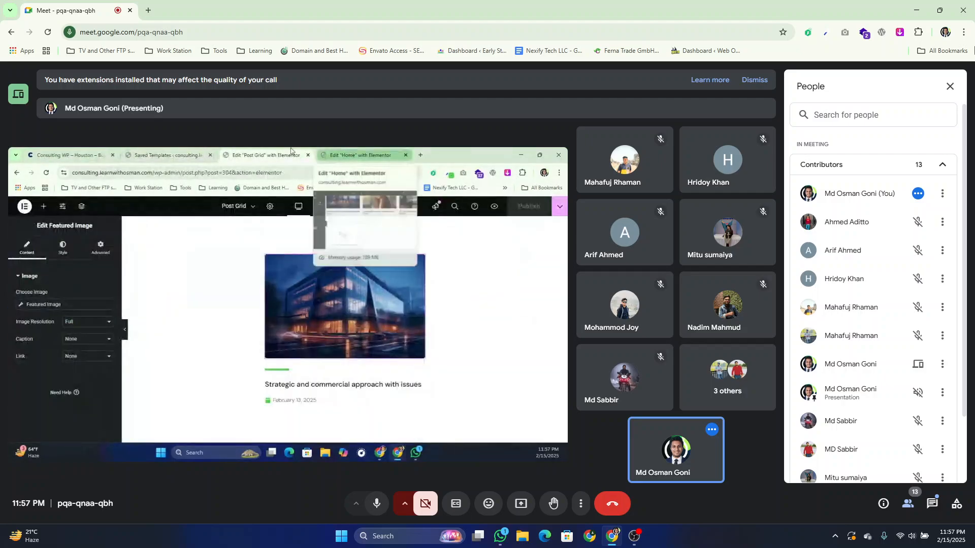
left_click(77, 155)
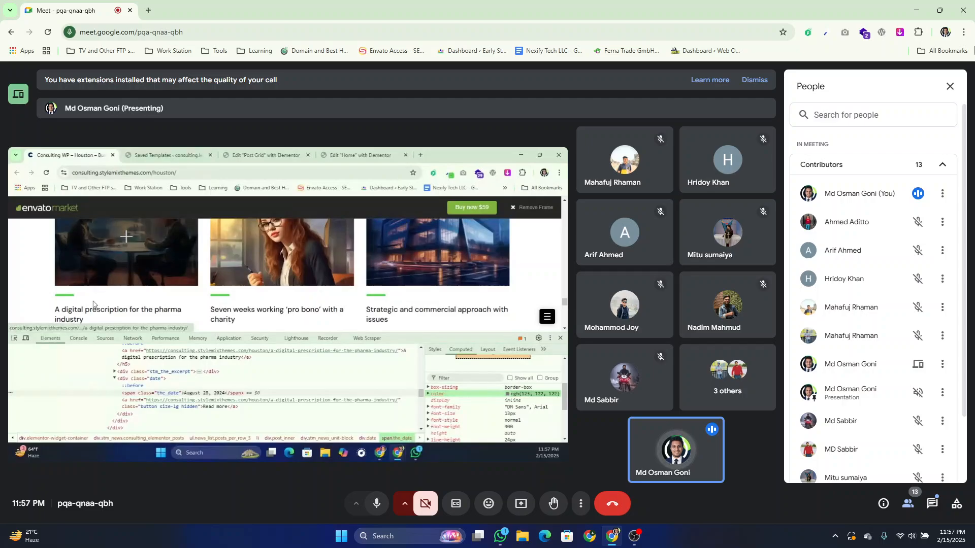
scroll(95, 299, "down", 1)
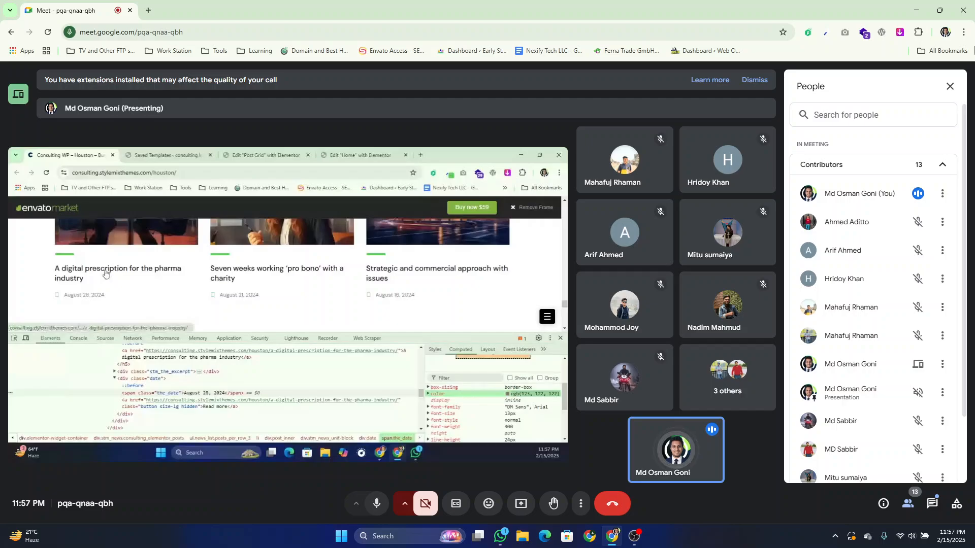
scroll(104, 274, "up", 1)
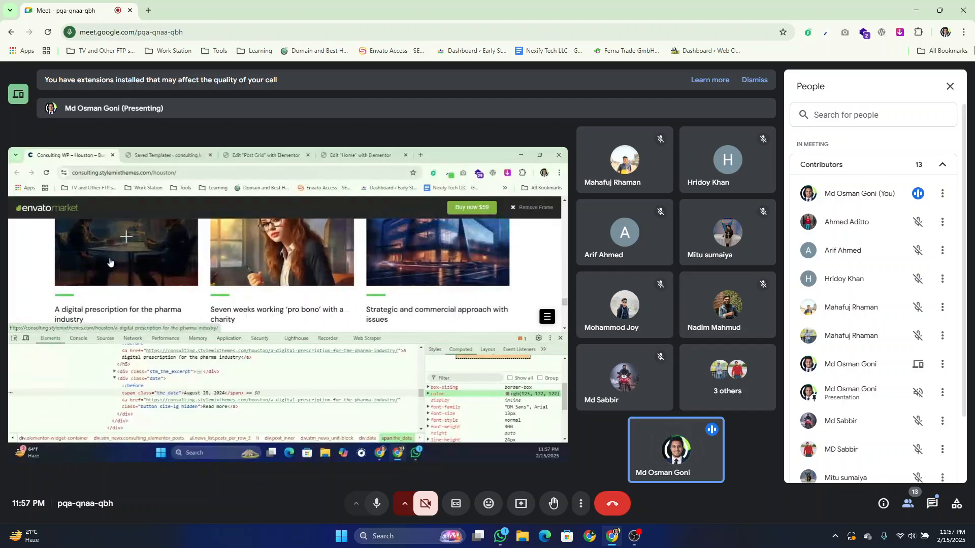
- Link the Featured Image to a custom URL using the dynamic Post URL tag
left_click(259, 148)
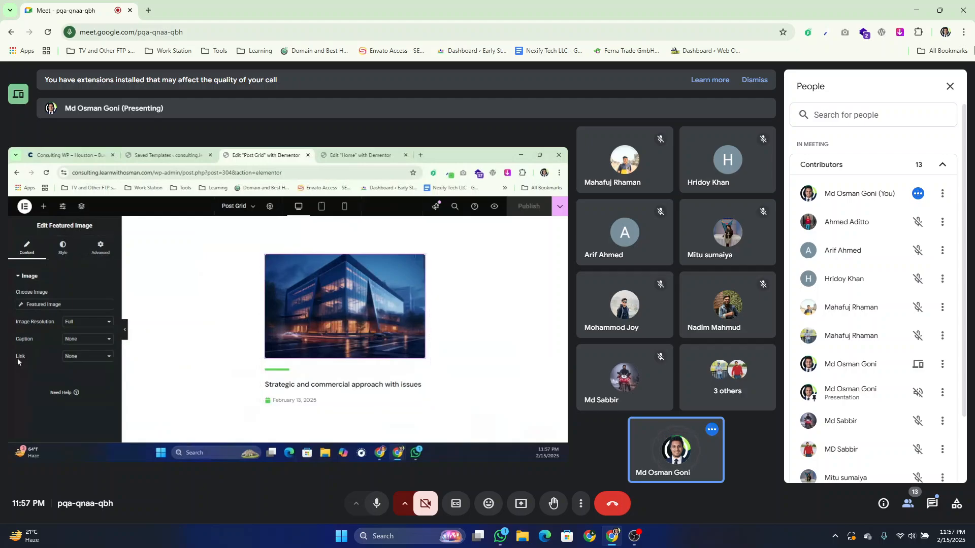
left_click(92, 358)
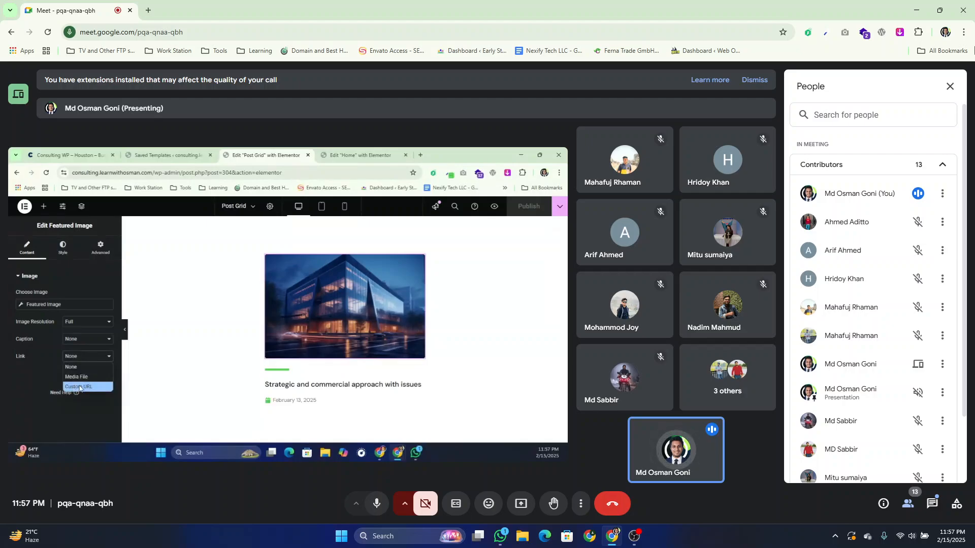
left_click(77, 392)
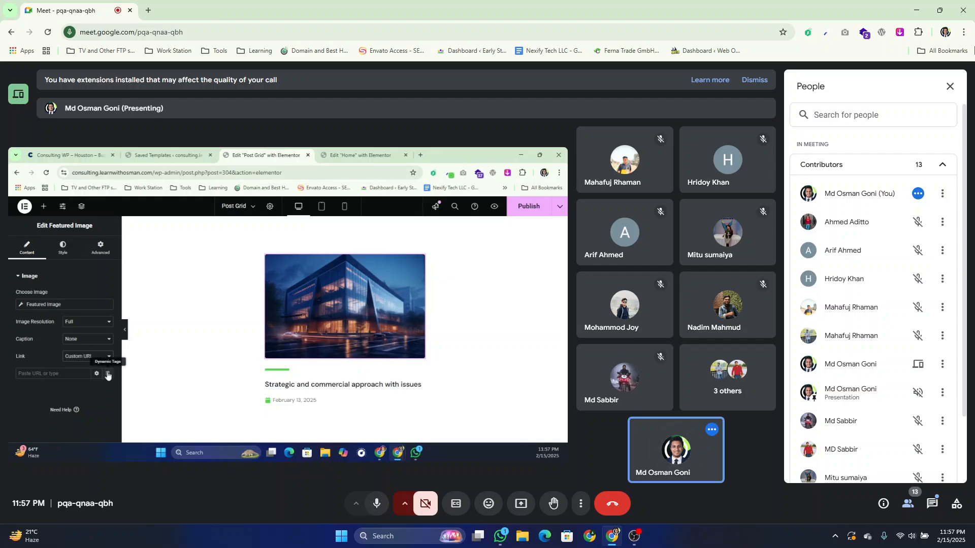
left_click(107, 374)
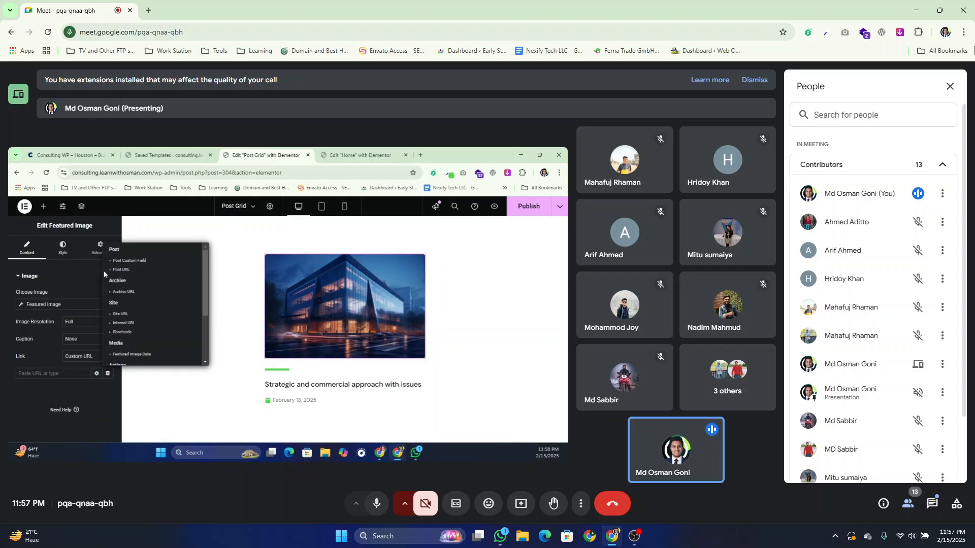
left_click(124, 270)
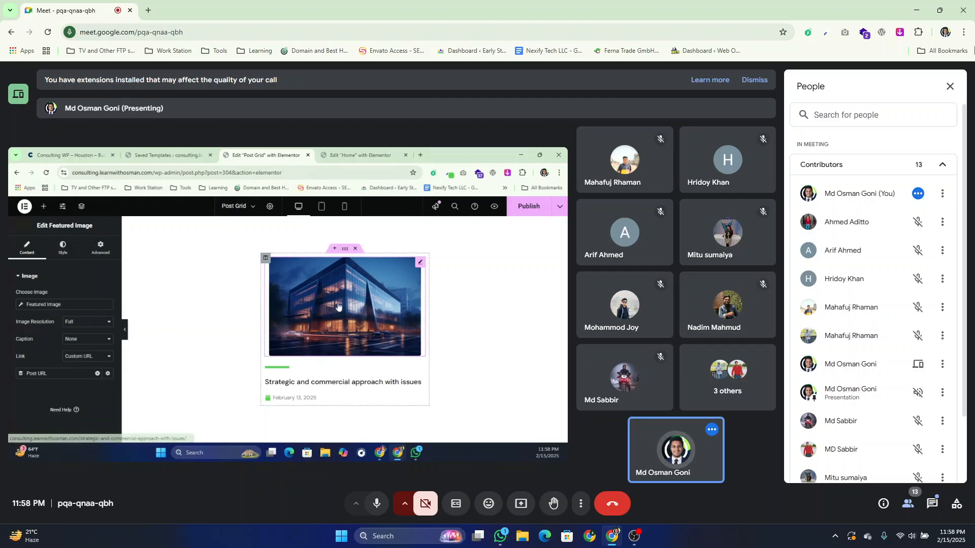
- Set the Featured Image max width to 100% and publish the template
left_click(62, 248)
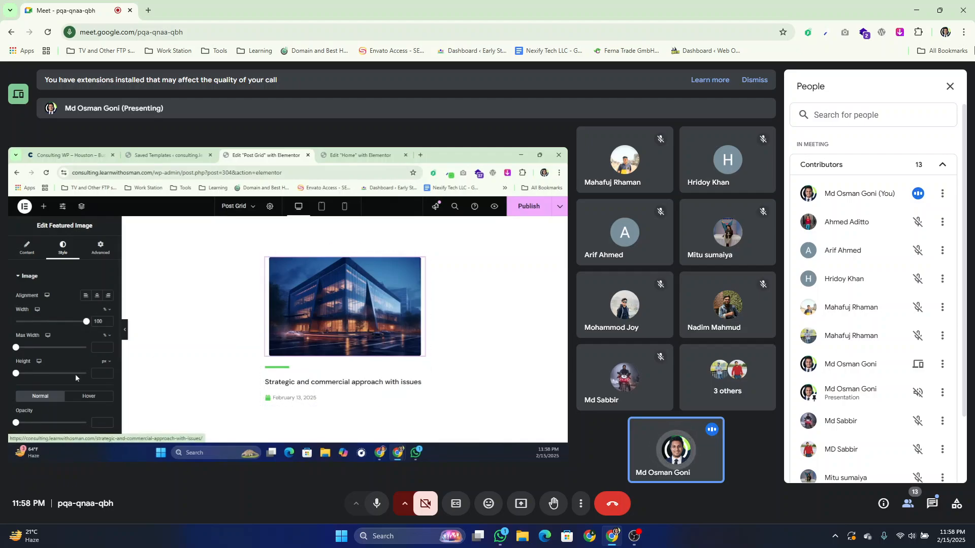
left_click_drag(16, 347, 122, 346)
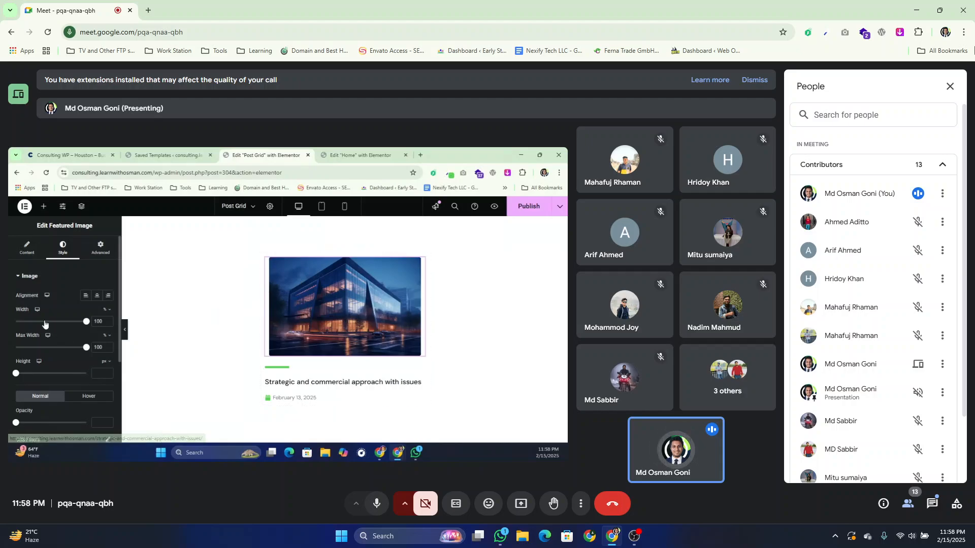
left_click(27, 248)
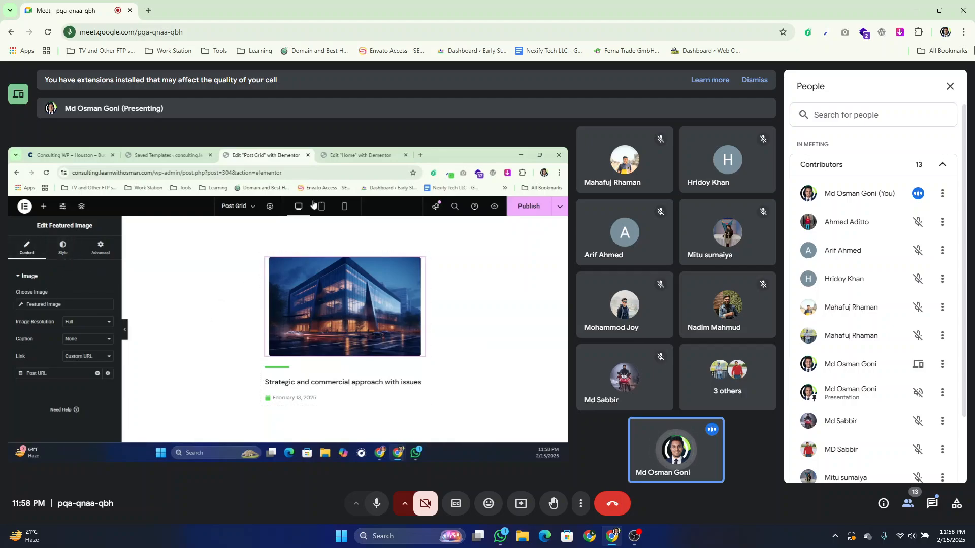
left_click(516, 208)
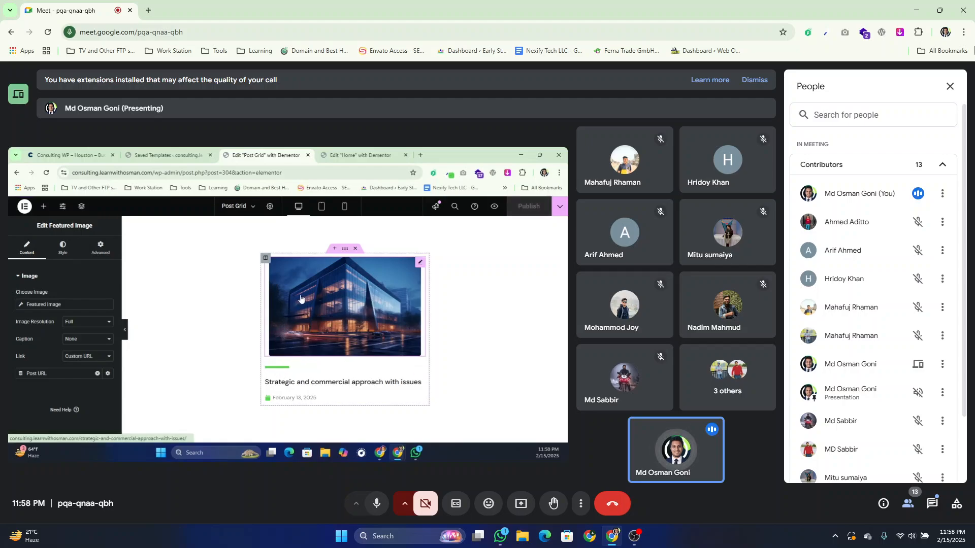
- Inspect the first News card's image on the demo for its dimensions, and return to the Post Grid template
left_click(84, 154)
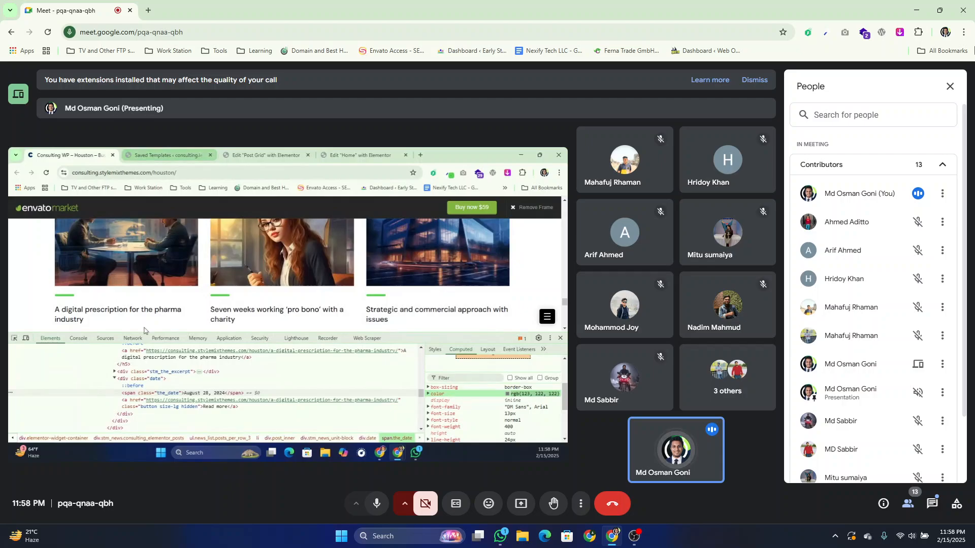
left_click(94, 262)
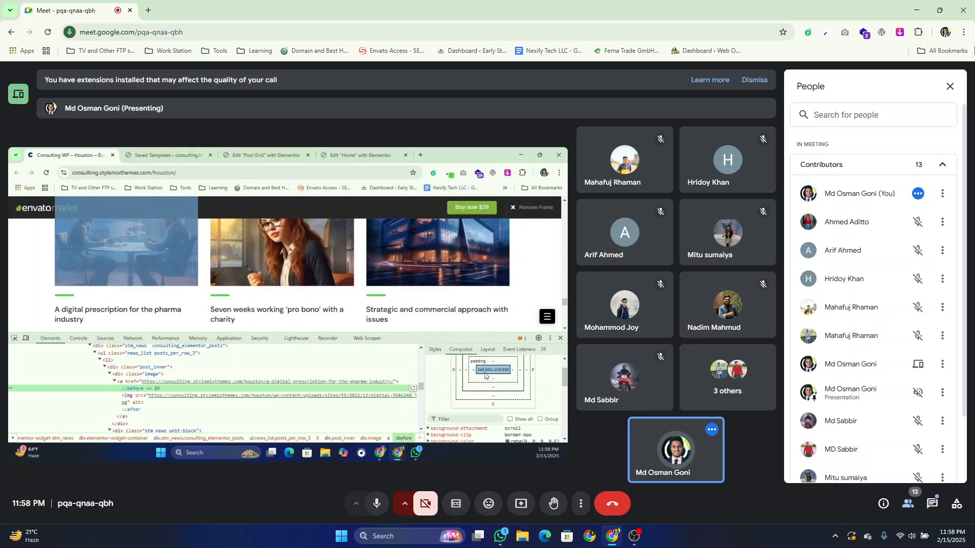
left_click(193, 151)
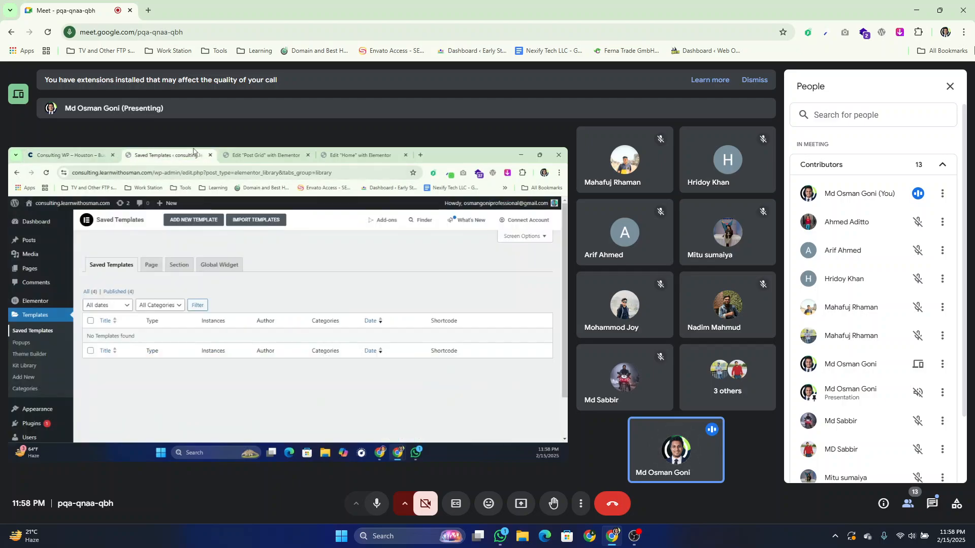
left_click(269, 153)
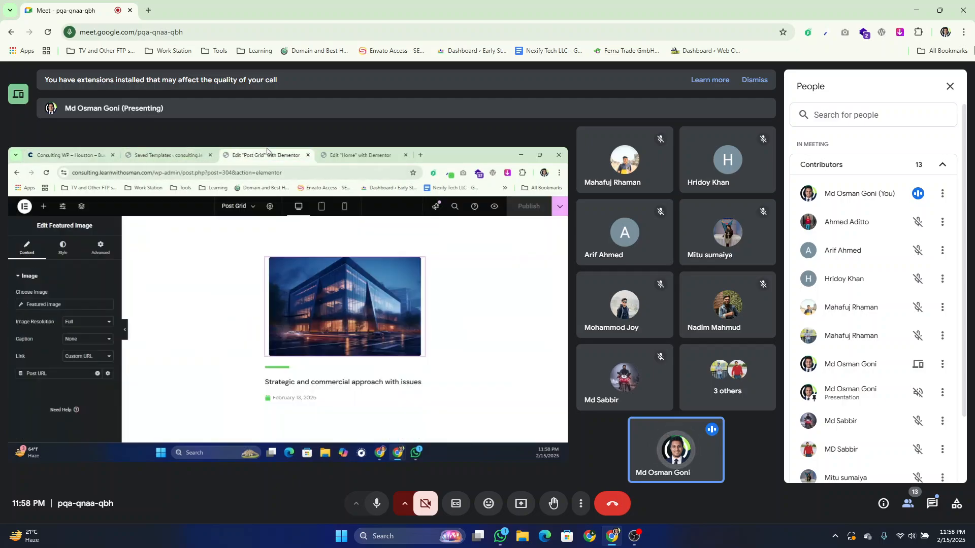
- Switch the Featured Image width unit to px, set the width to 250 px, and return to the demo for comparison
left_click(69, 255)
left_click(105, 310)
left_click(105, 319)
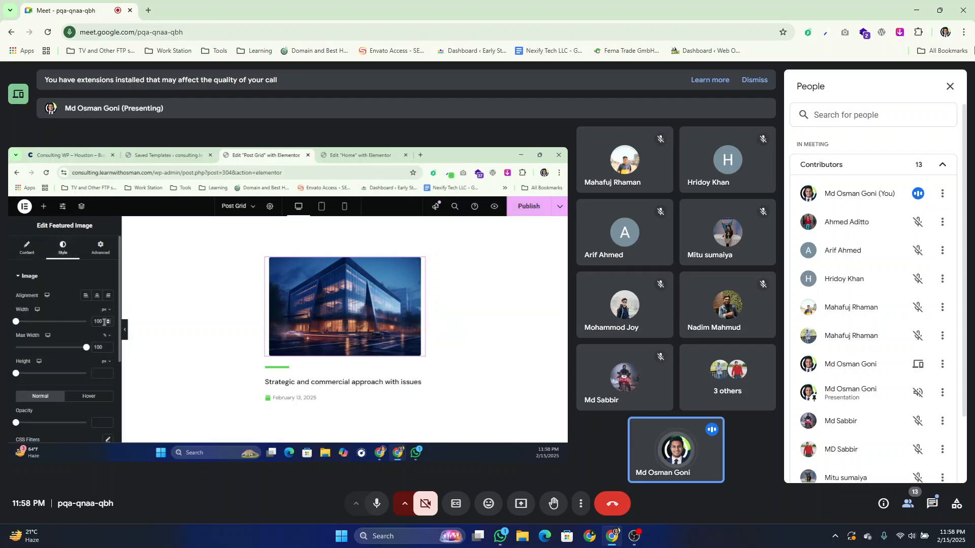
type("24")
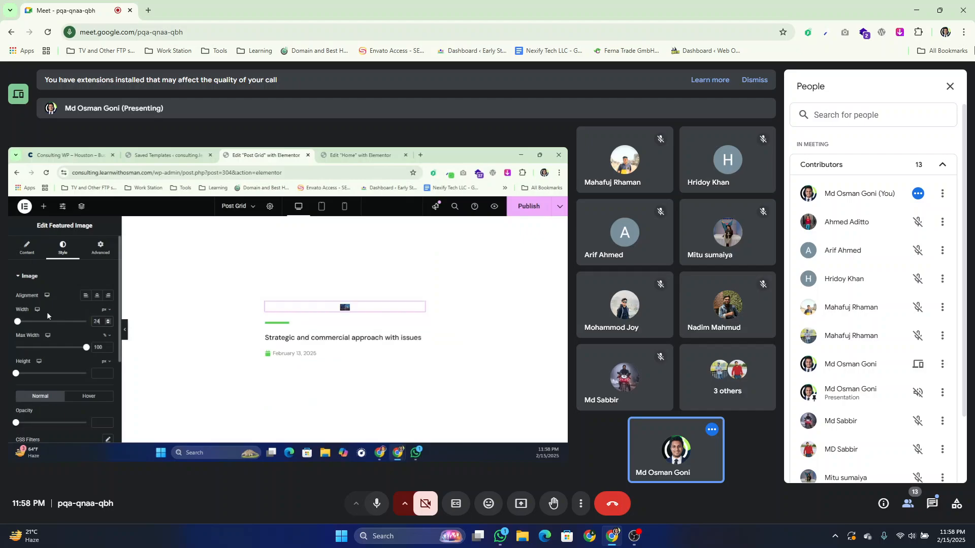
type("0")
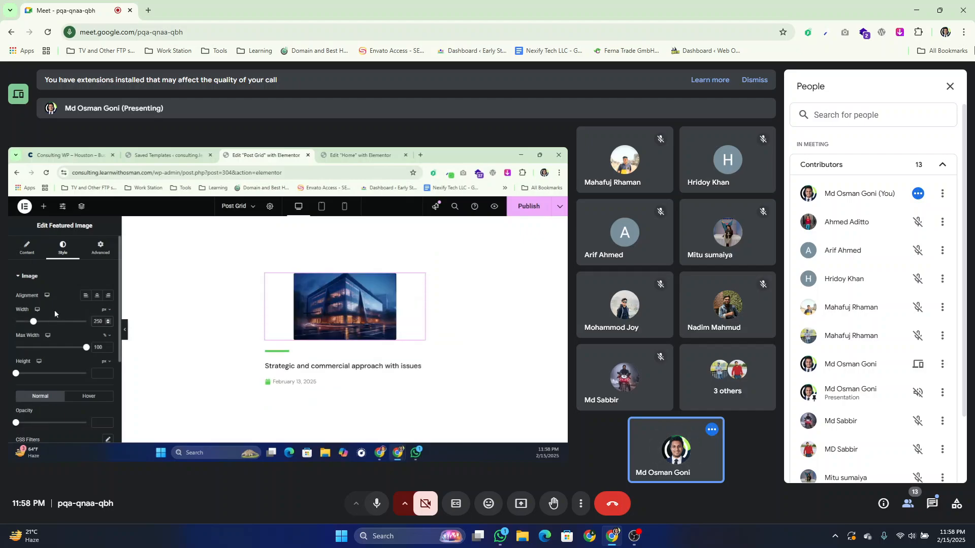
left_click(86, 152)
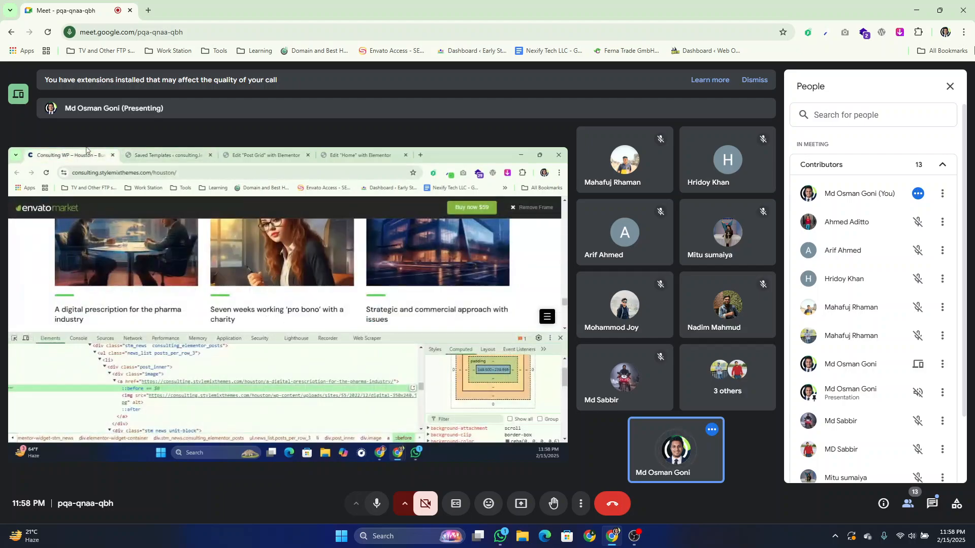
- Set the Featured Image width to 350 px in the Post Grid template and clear its max width
left_click(259, 154)
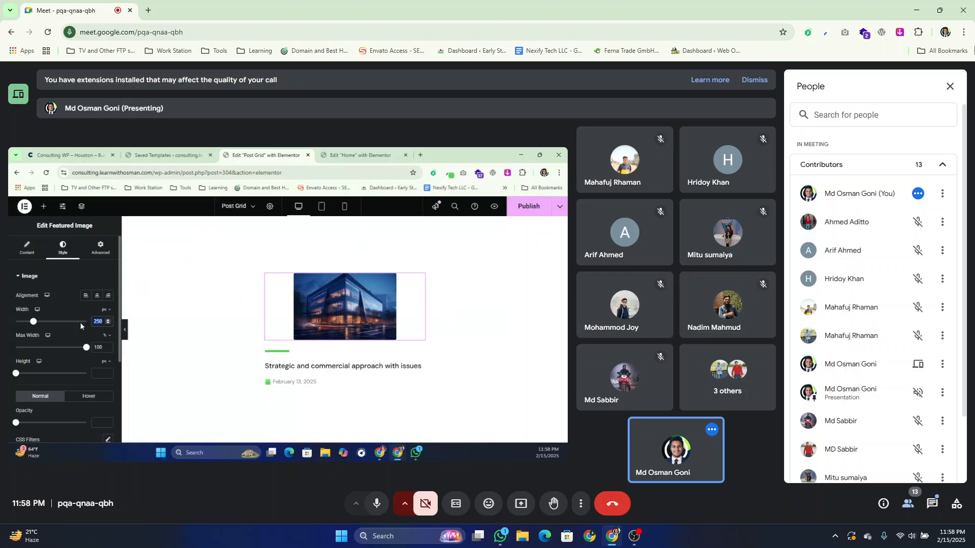
type("3")
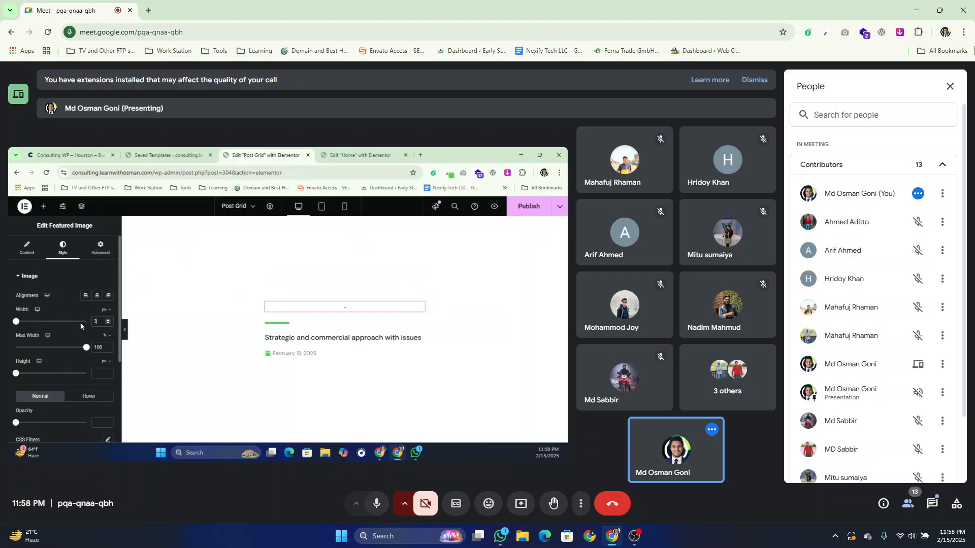
type("50")
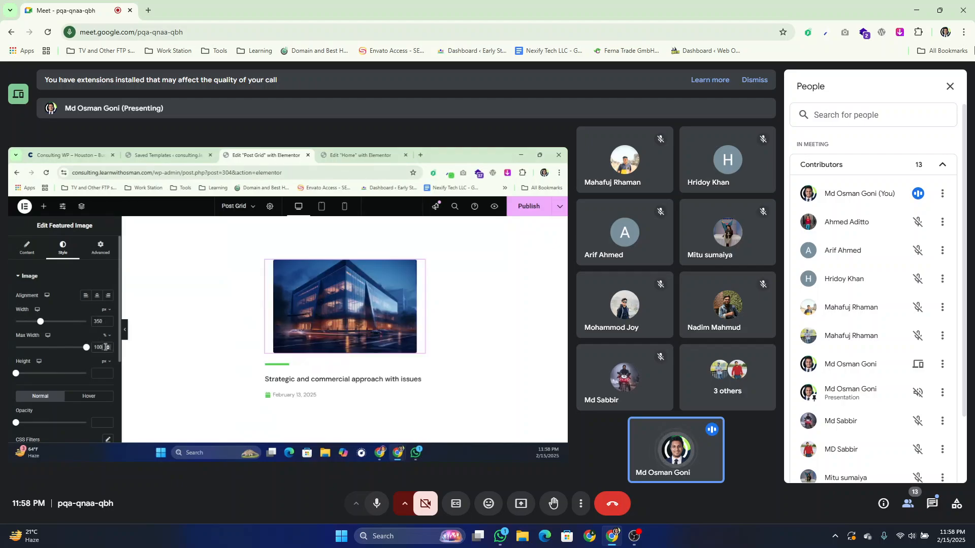
left_click_drag(104, 348, 77, 351)
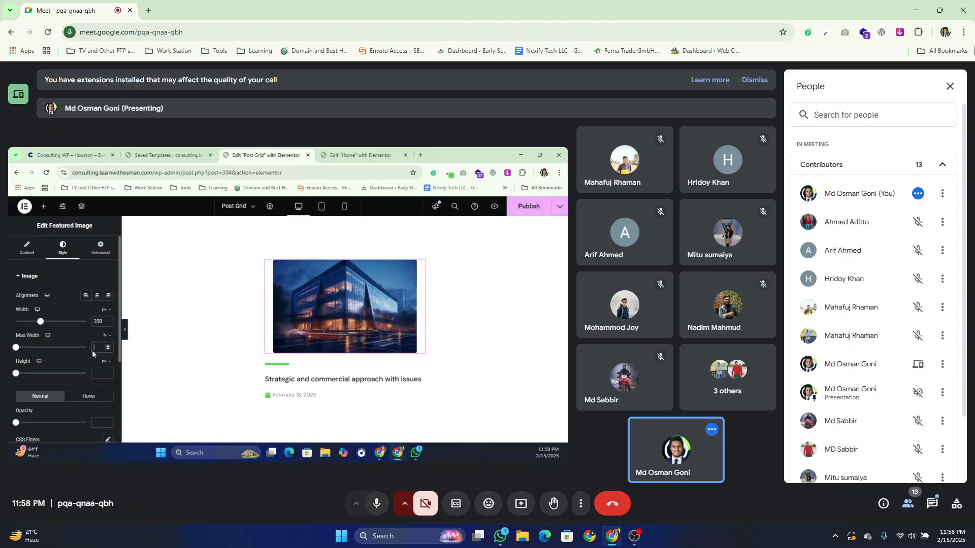
- Check the image height on the Houston demo and set the Featured Image height to 240 px
left_click(99, 373)
left_click(83, 154)
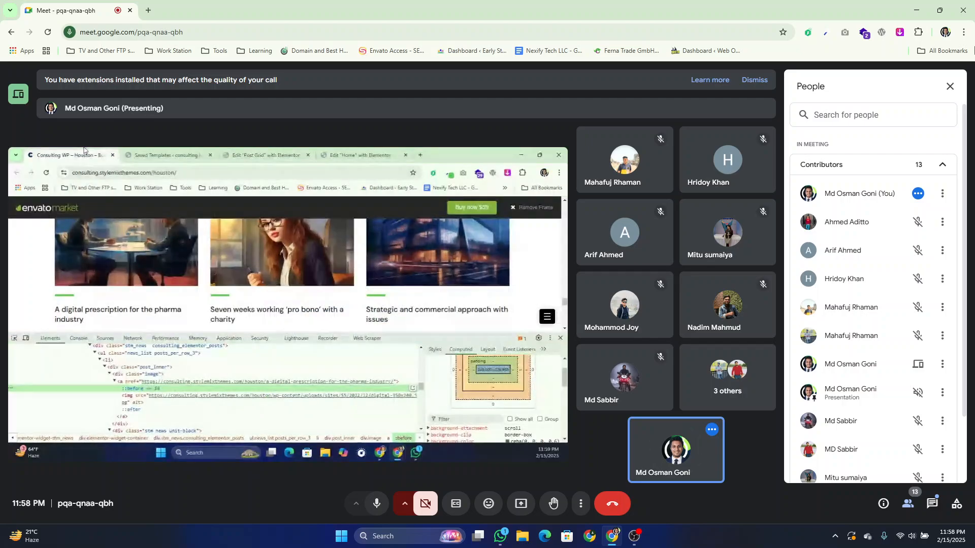
left_click(239, 155)
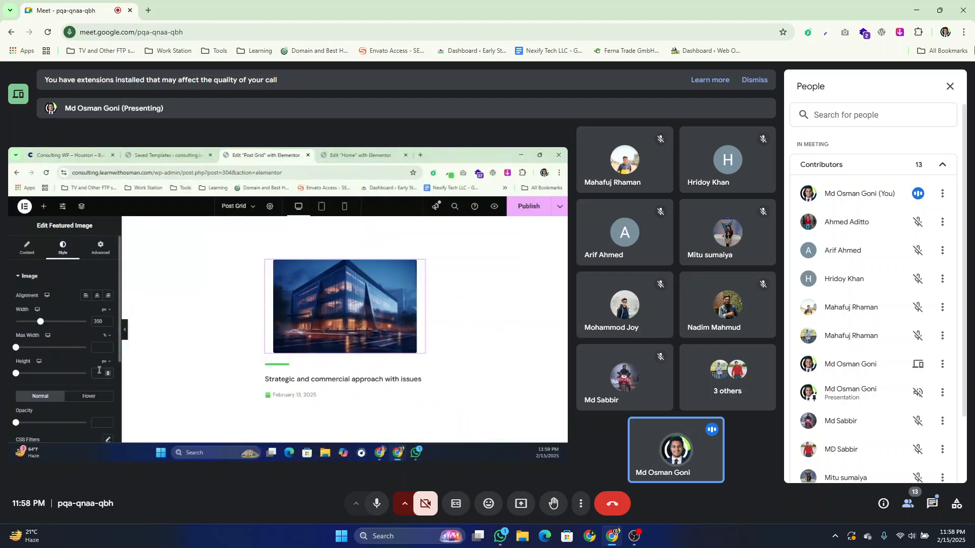
type("240")
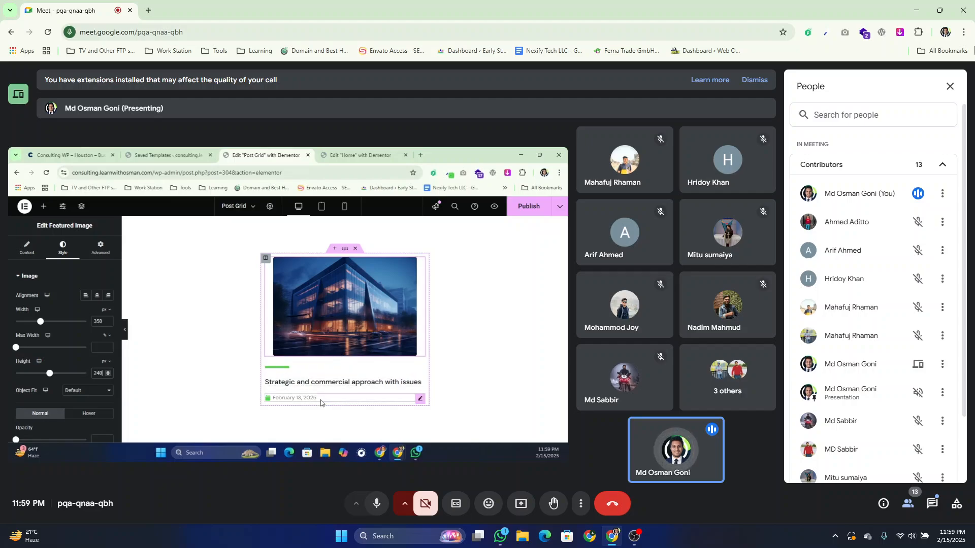
- Set the boxed content width of the section that holds the post card to 350
left_click(344, 249)
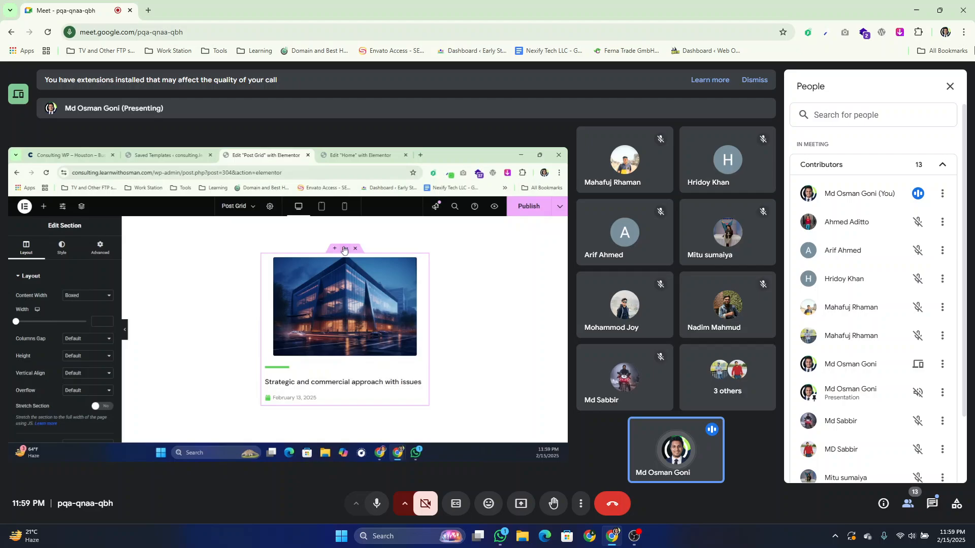
left_click(95, 319)
type("350")
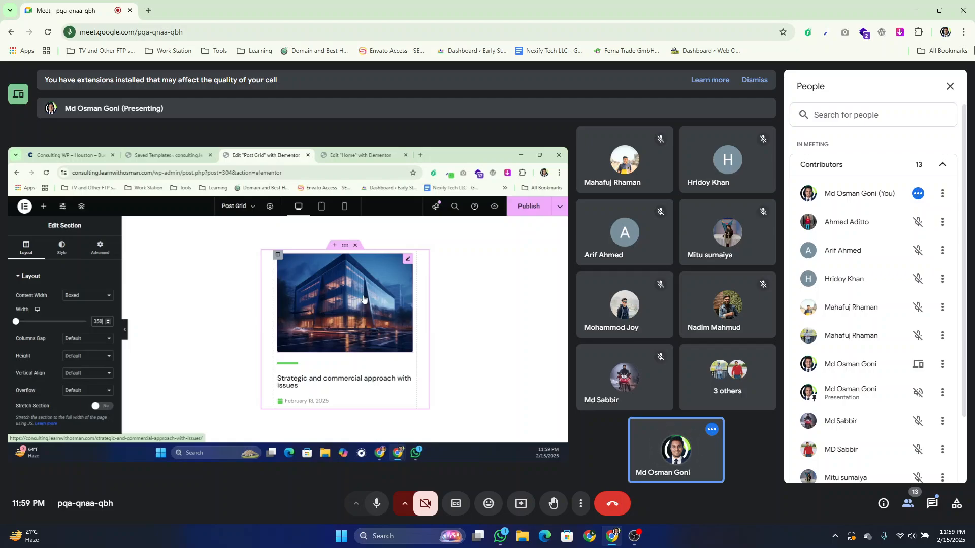
- Check the post card in mobile preview at a narrower canvas width, and publish the template
left_click(344, 206)
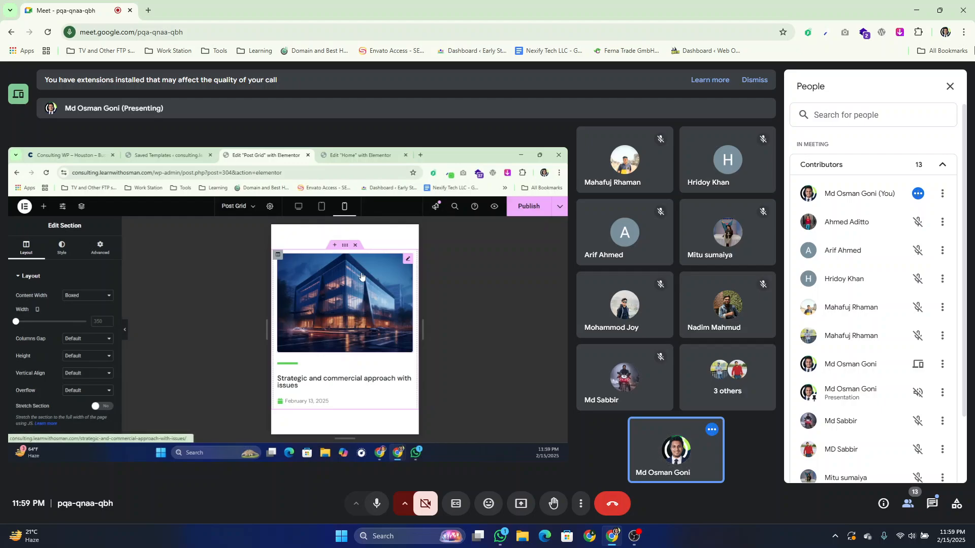
left_click_drag(263, 291, 458, 322)
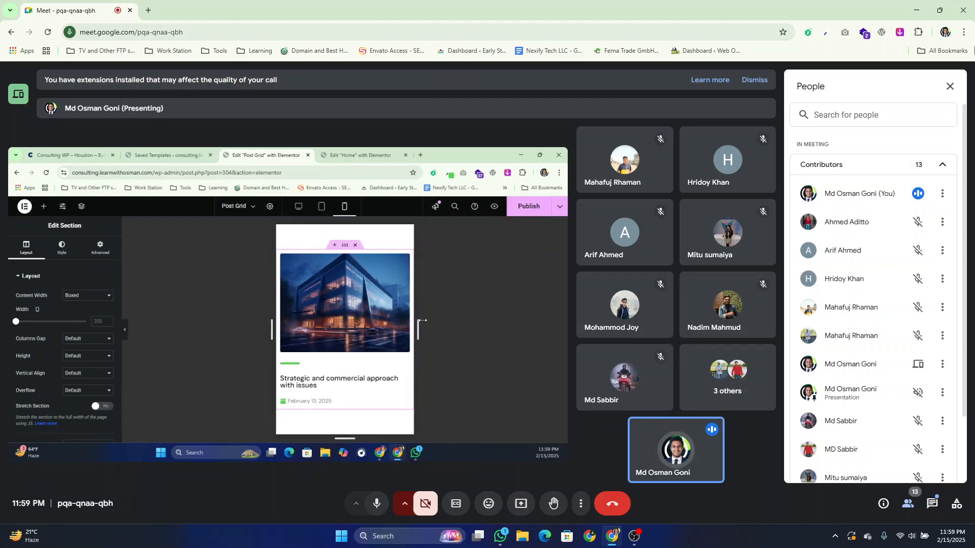
left_click(524, 207)
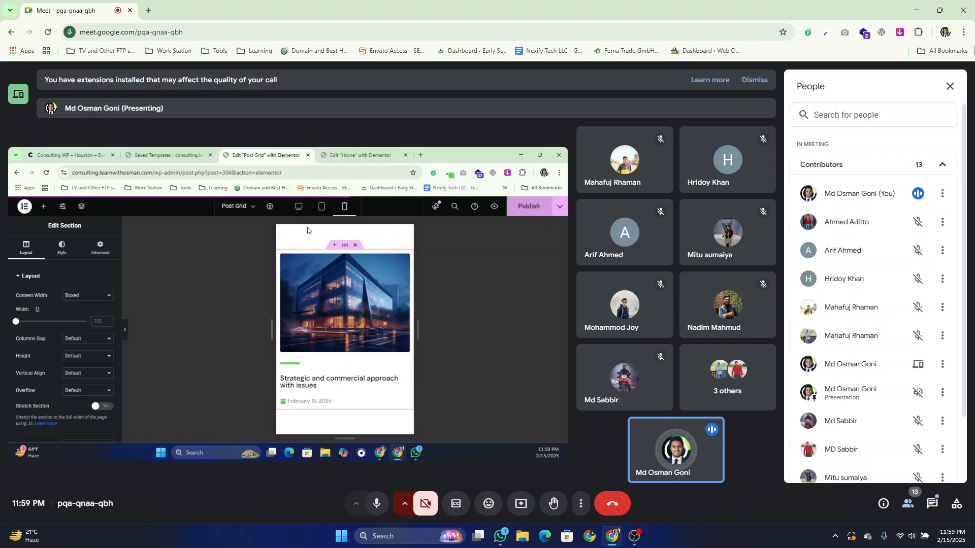
- Return to the desktop preview and open the Post Title's style settings
left_click(301, 209)
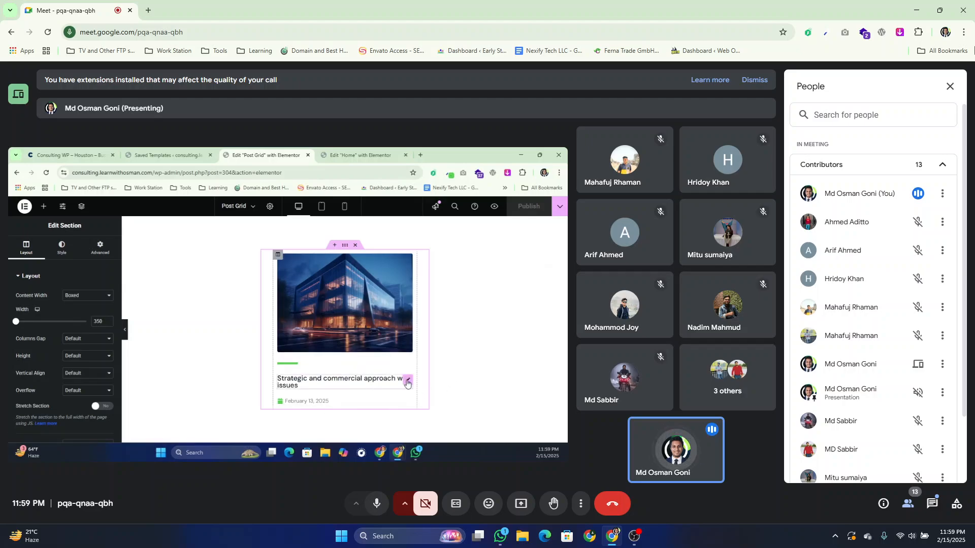
left_click(408, 381)
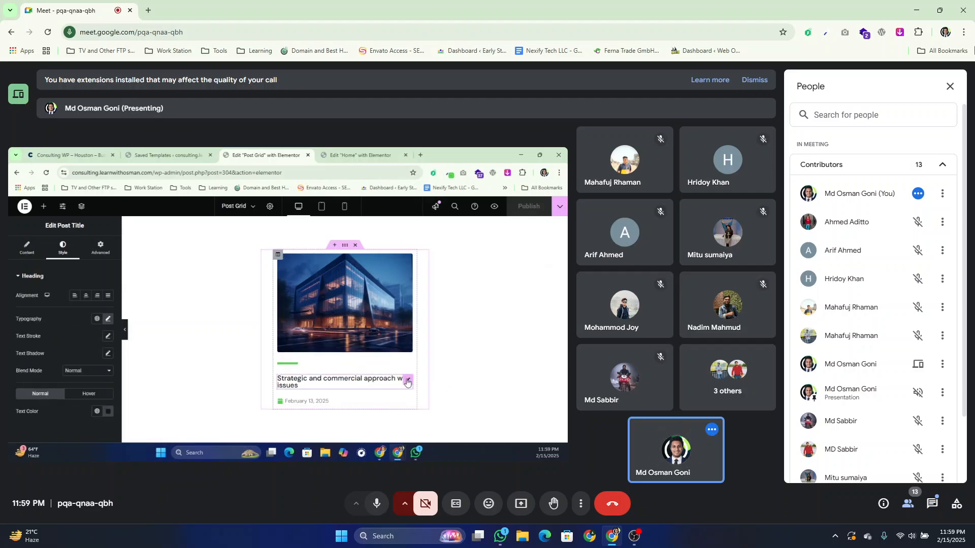
- Link the Post Grid template's post title to the Post URL, and publish both the template and the Home page
left_click(27, 248)
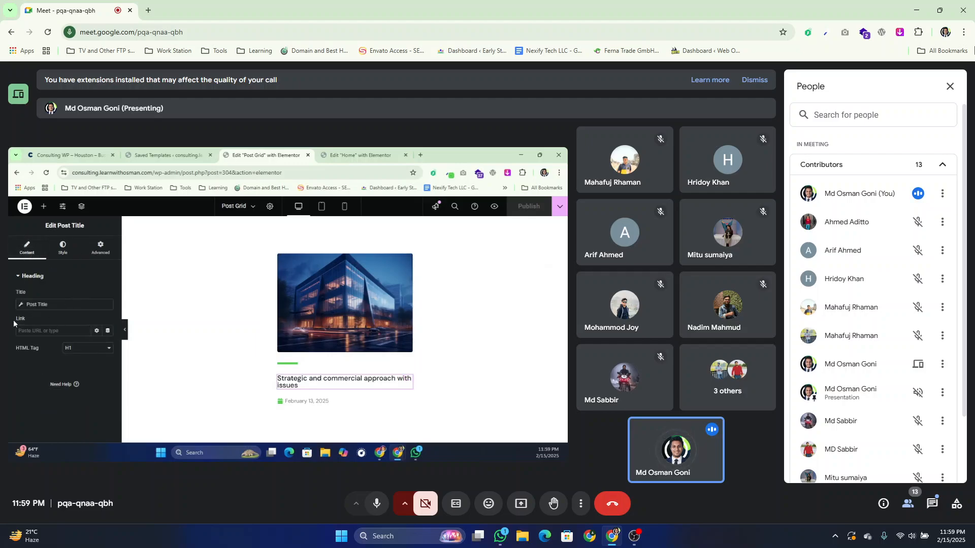
left_click(107, 330)
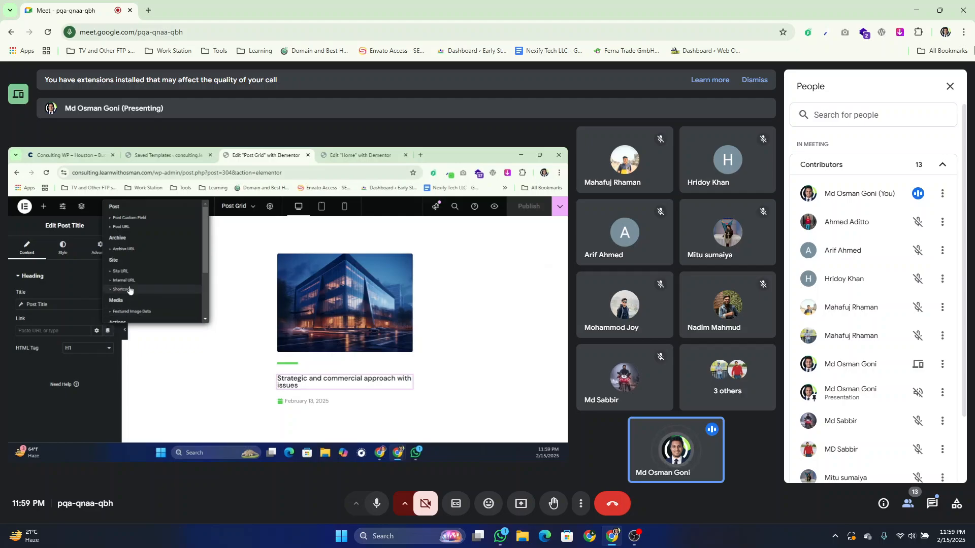
left_click(121, 226)
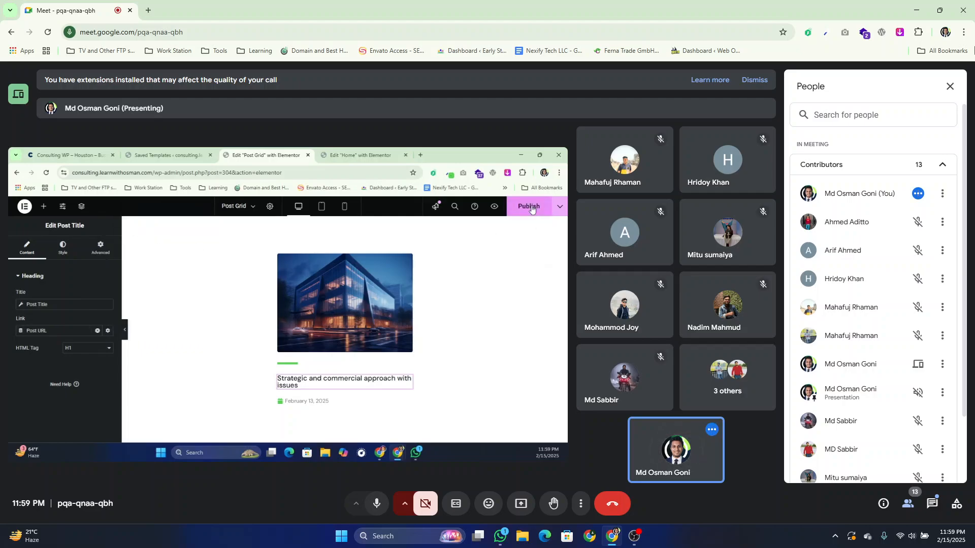
left_click(359, 155)
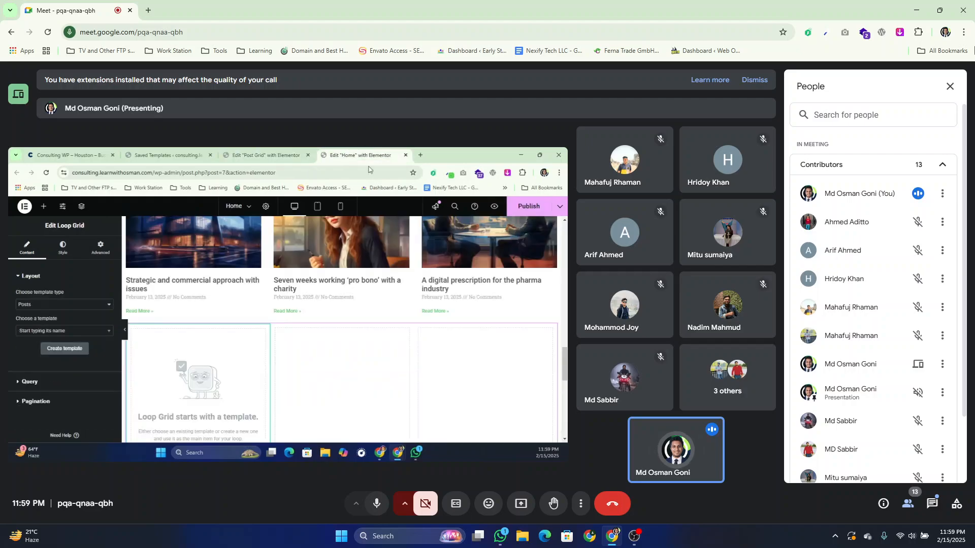
key("ctrl+s")
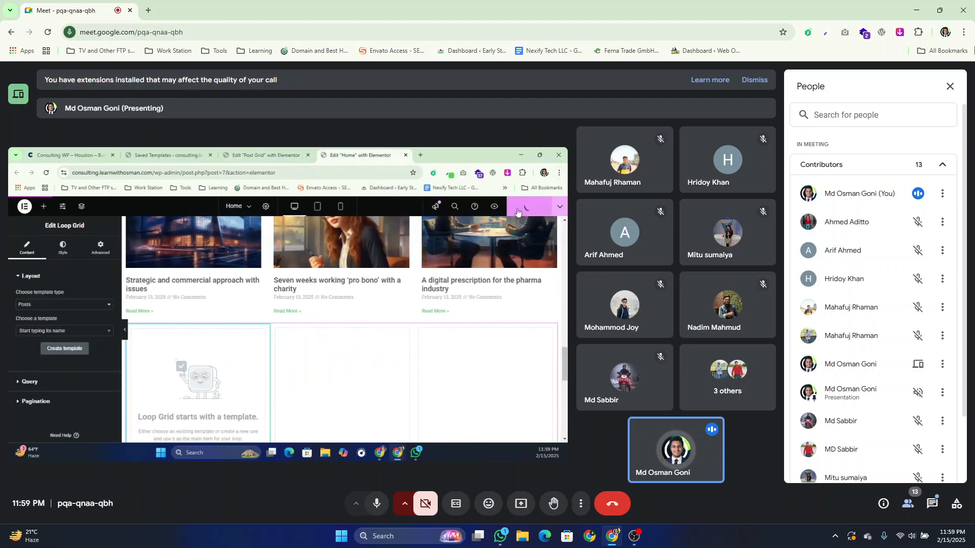
- Compare the finished post card in the Post Grid template with the empty Loop Grid on the Home page
left_click(227, 152)
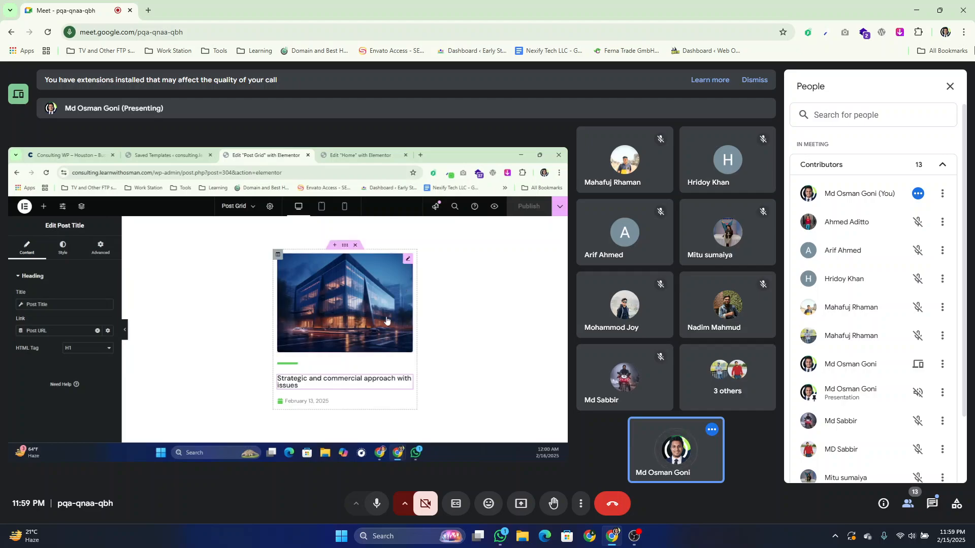
left_click(359, 155)
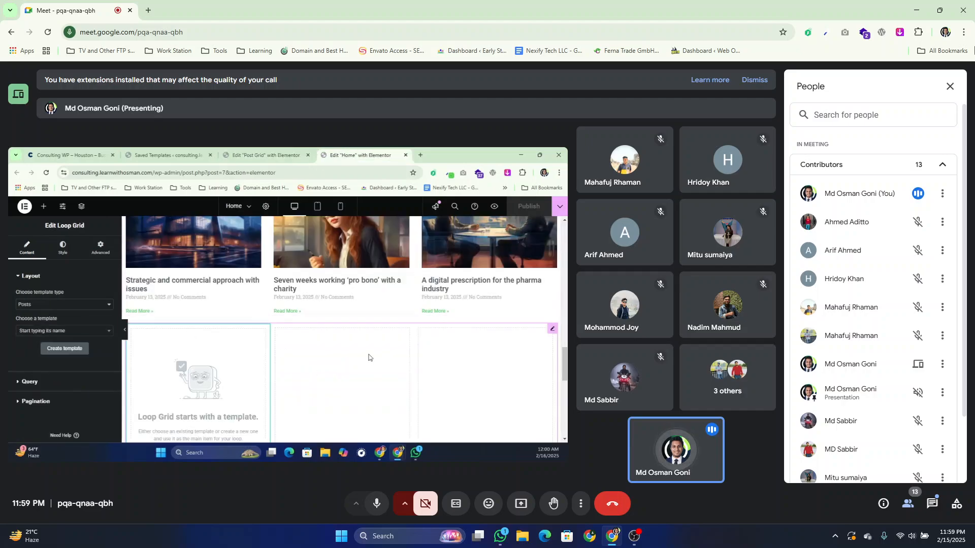
left_click(250, 156)
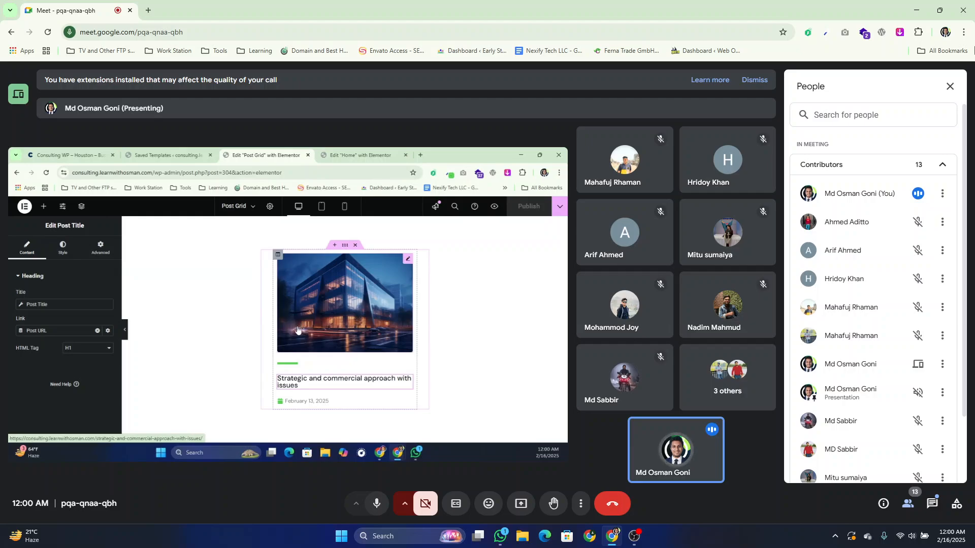
left_click(333, 150)
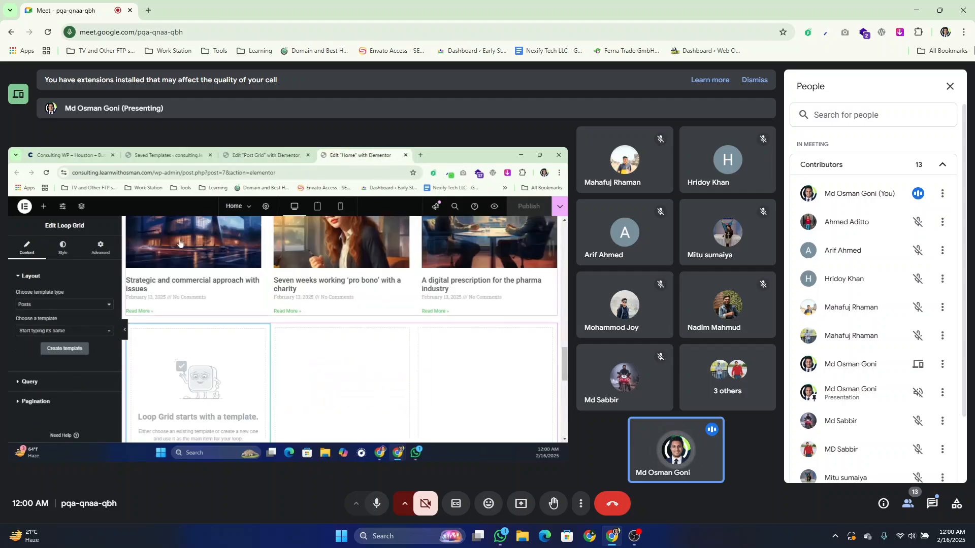
left_click(265, 155)
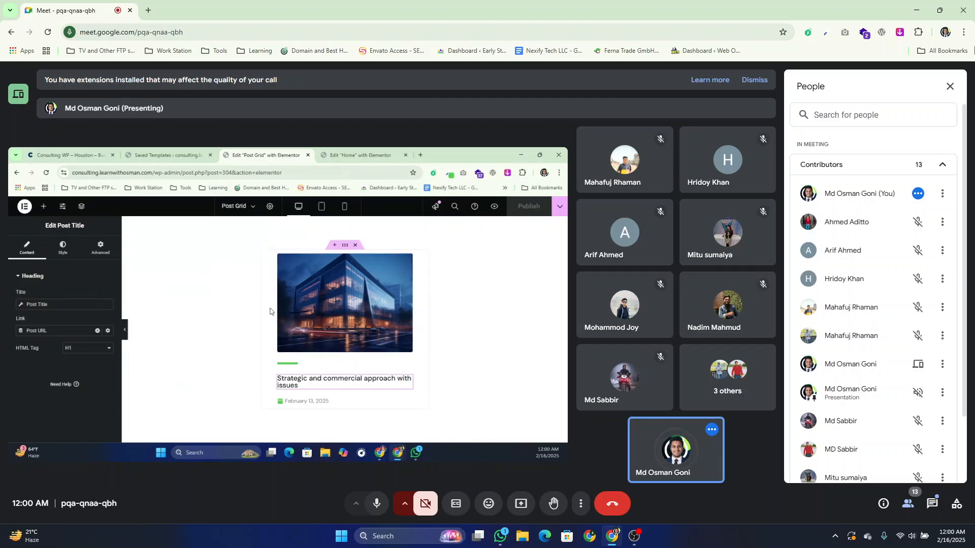
left_click(358, 155)
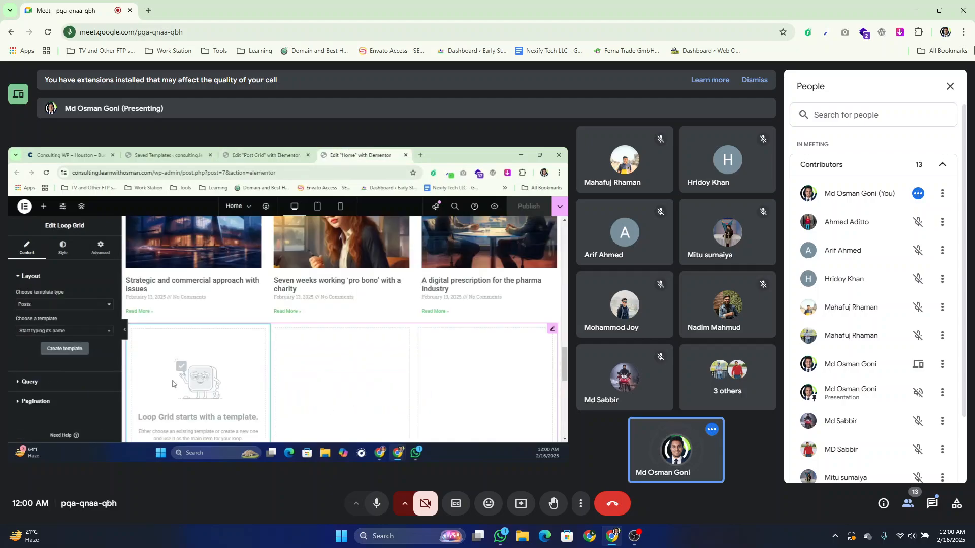
left_click(60, 330)
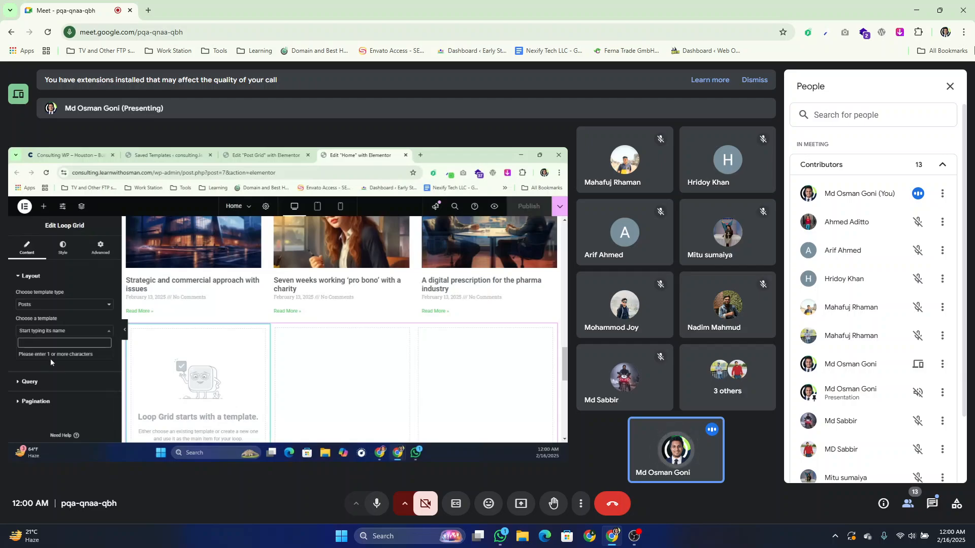
type("po")
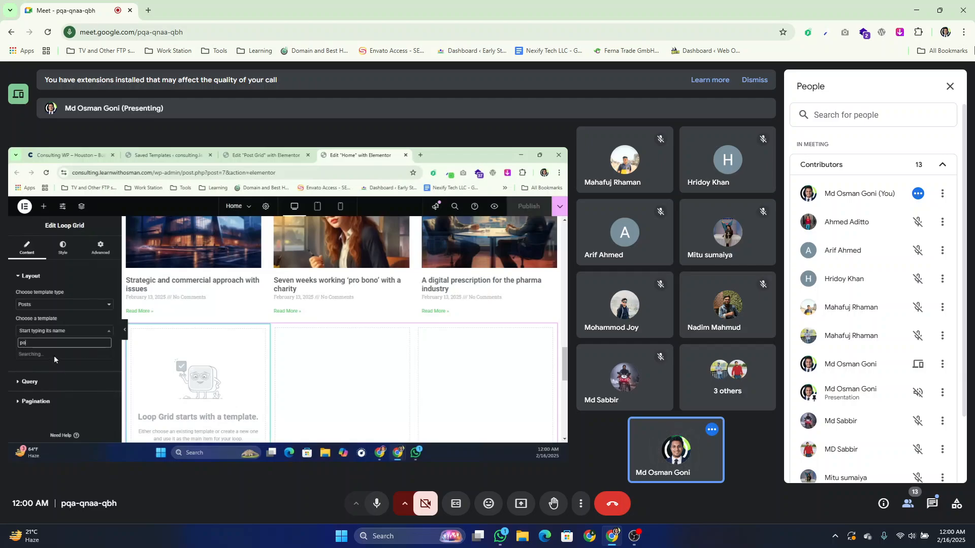
type("st")
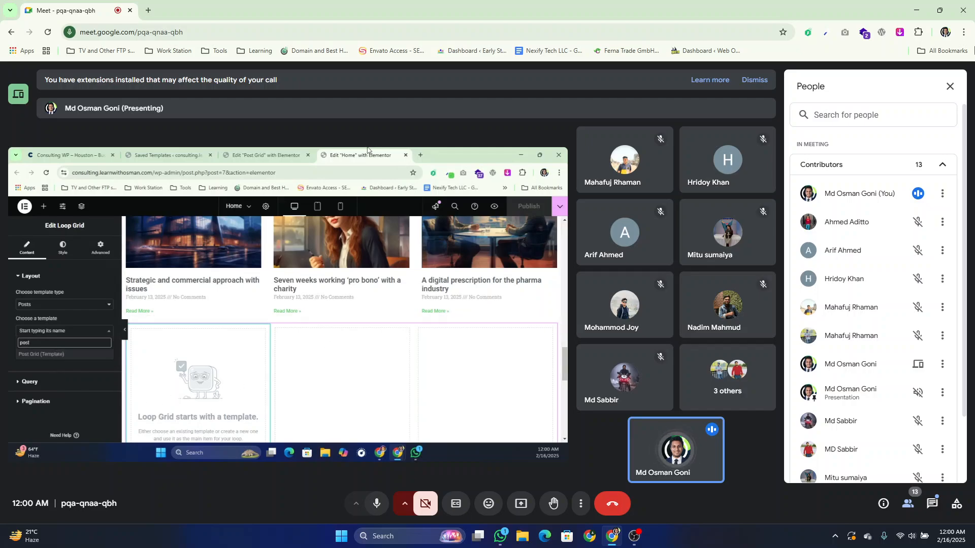
left_click(266, 154)
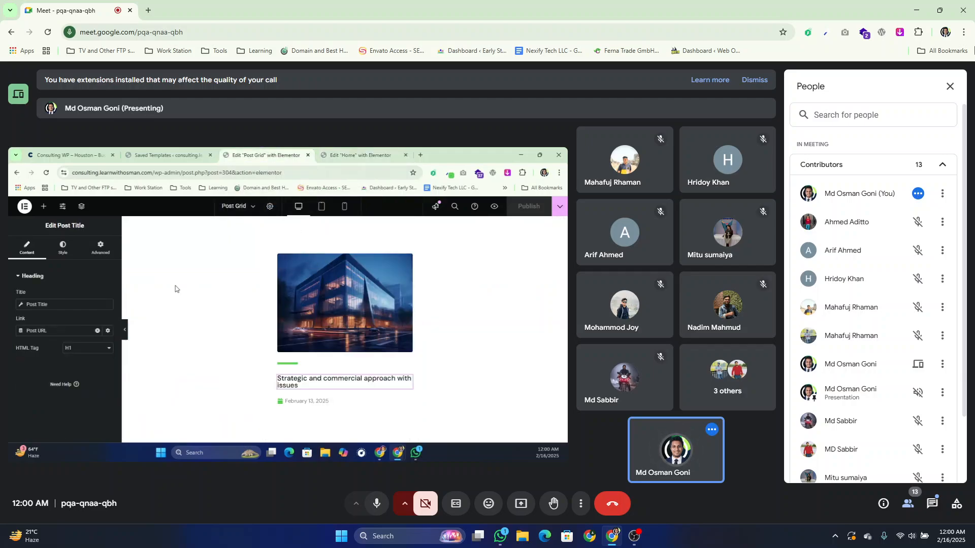
left_click(334, 153)
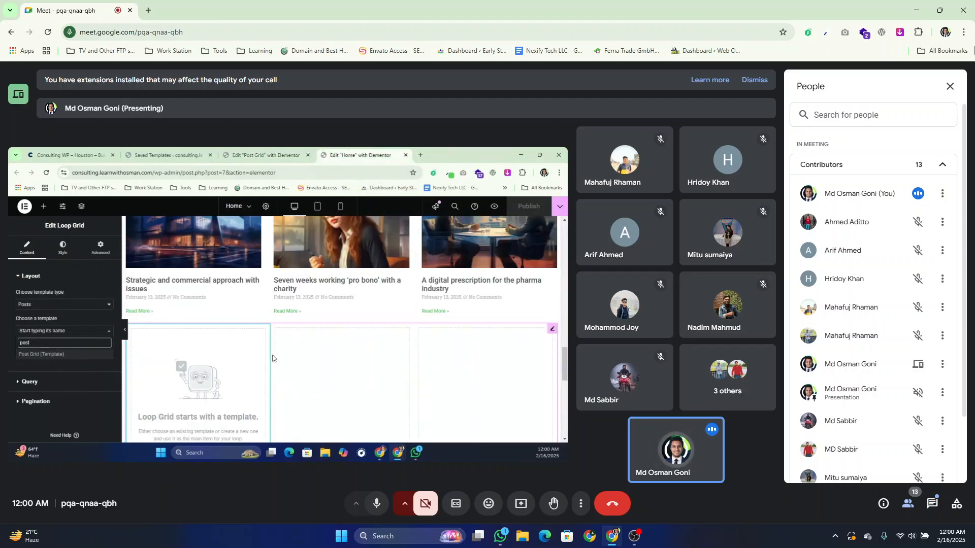
- Reload the Home page editor and assign the Post Grid template to the empty Loop Grid below the news posts
left_click(46, 172)
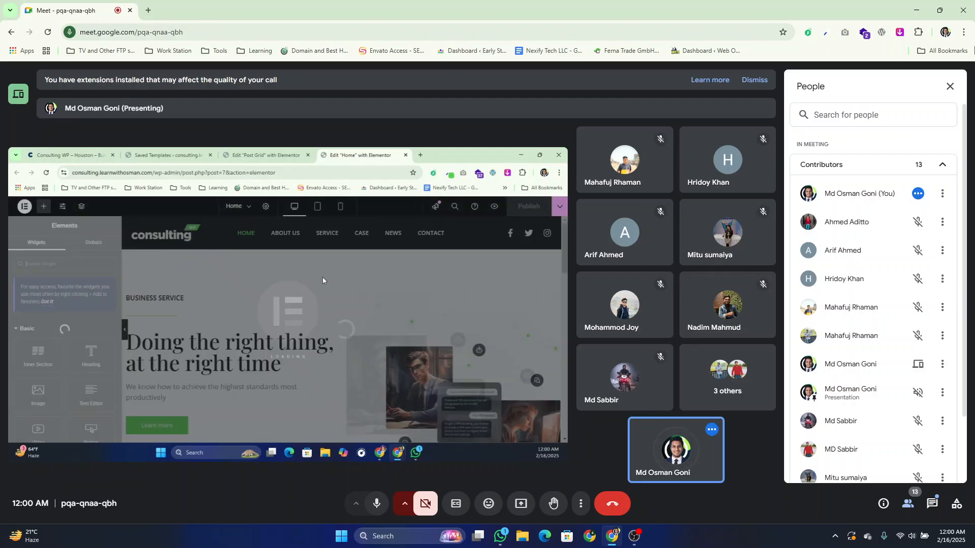
scroll(291, 332, "down", 3)
scroll(290, 332, "down", 15)
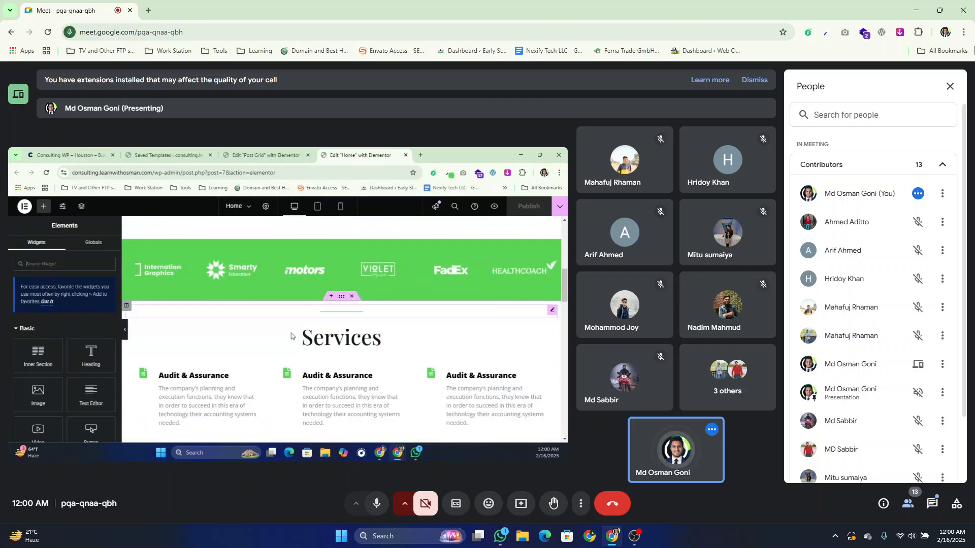
scroll(260, 345, "up", 3)
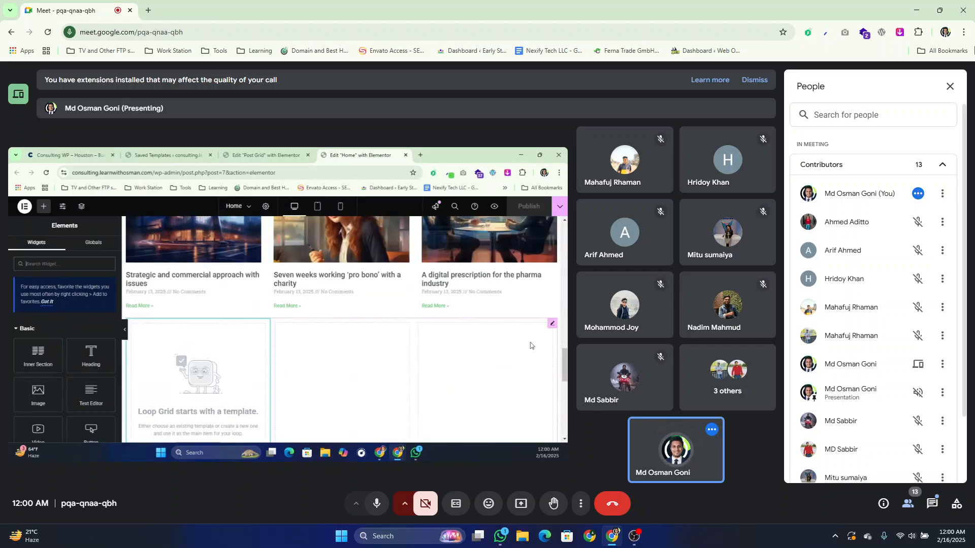
left_click(551, 325)
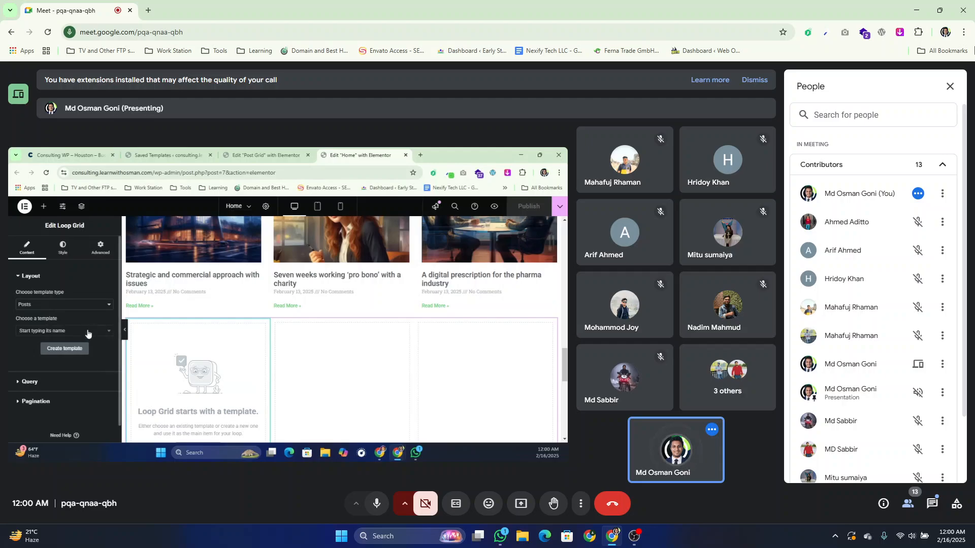
left_click(63, 330)
type("post")
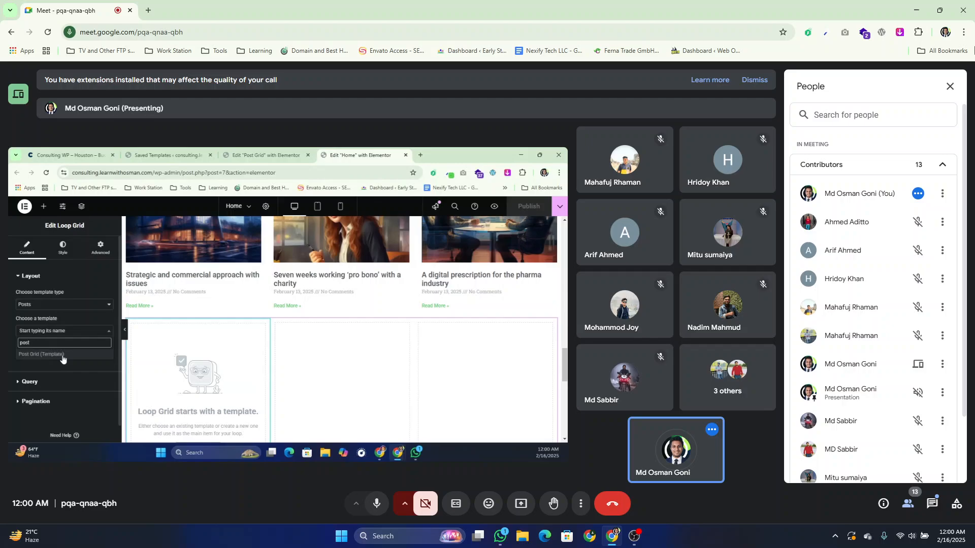
left_click(59, 364)
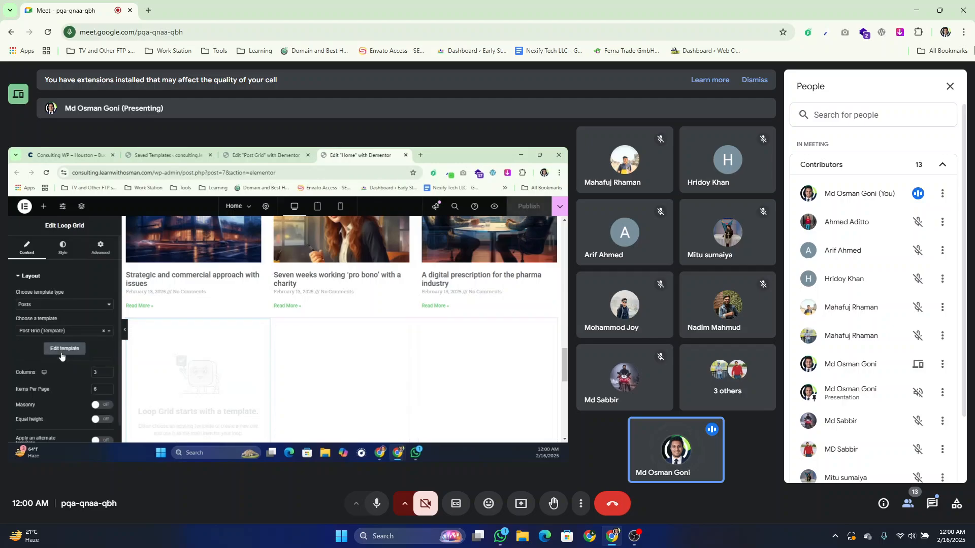
- Delete the old Posts widget between the News heading and the Loop Grid
scroll(442, 266, "down", 4)
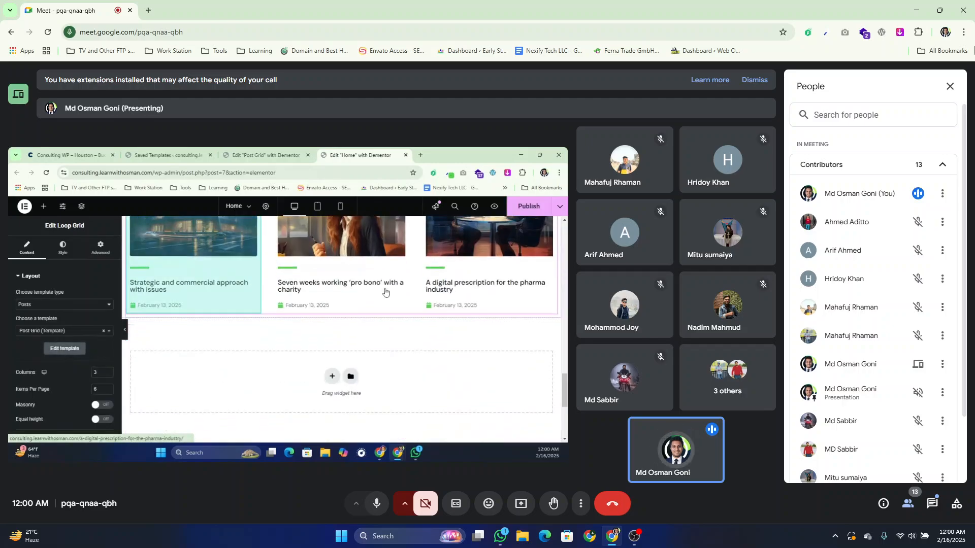
scroll(386, 295, "up", 6)
right_click(312, 301)
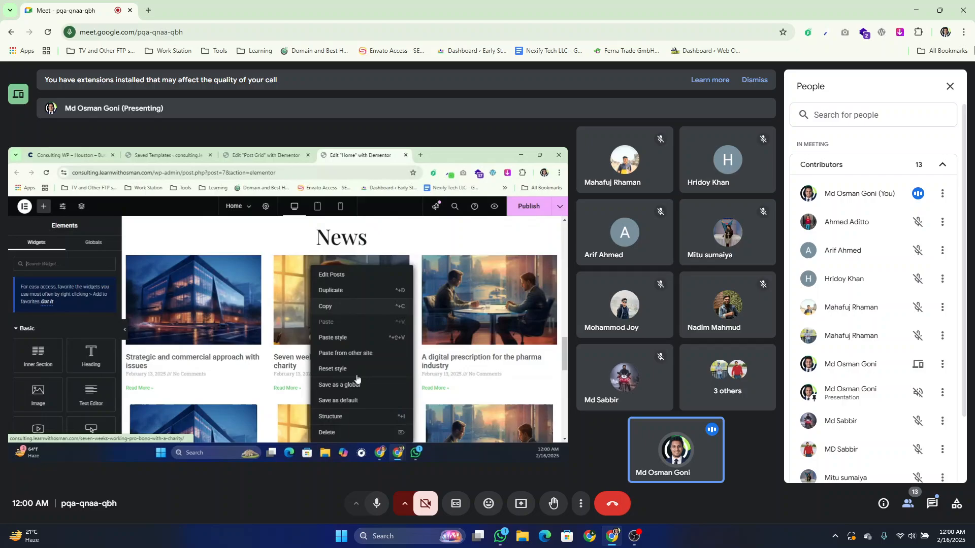
left_click(342, 432)
scroll(362, 344, "down", 2)
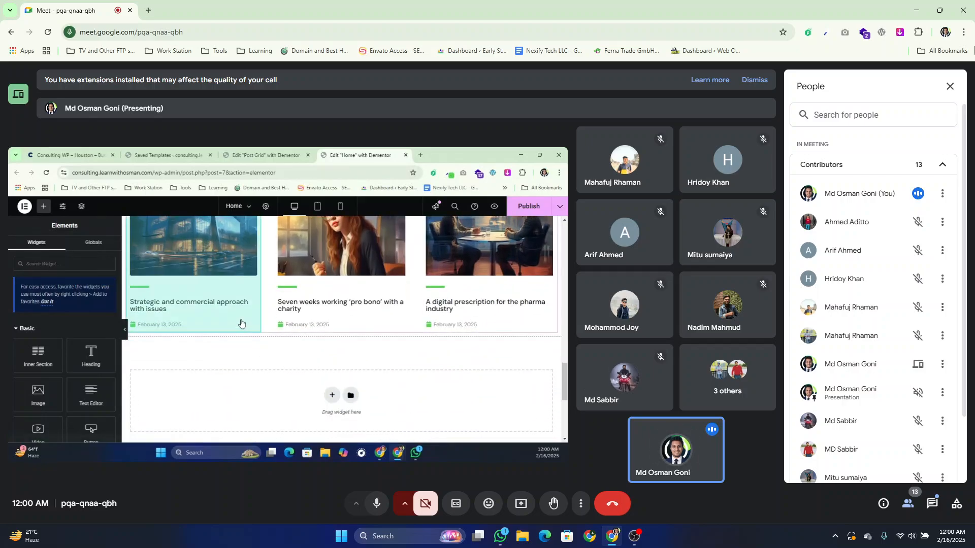
scroll(494, 318, "up", 2)
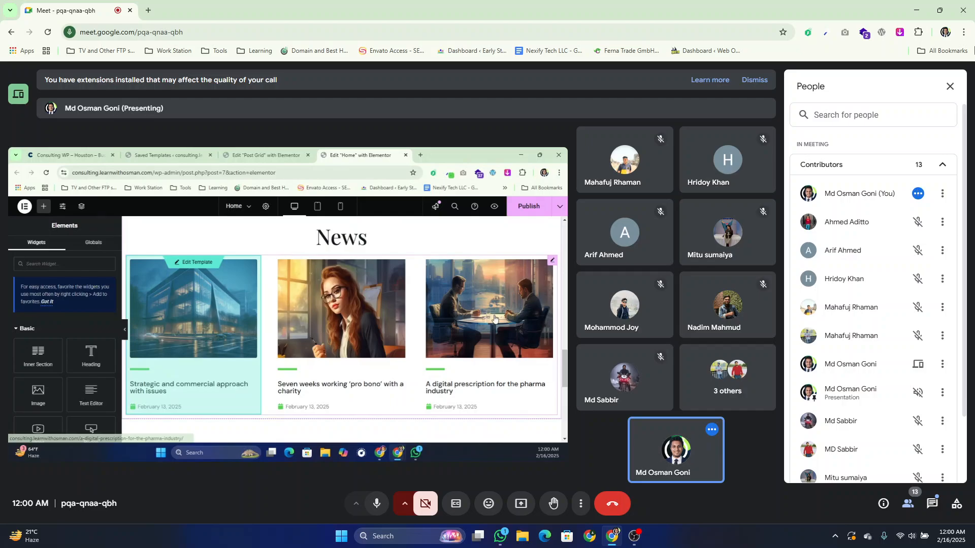
- Try 10, 5 and 1 columns in the News section's Loop Grid and return it to 3 columns
left_click(552, 261)
scroll(32, 325, "down", 2)
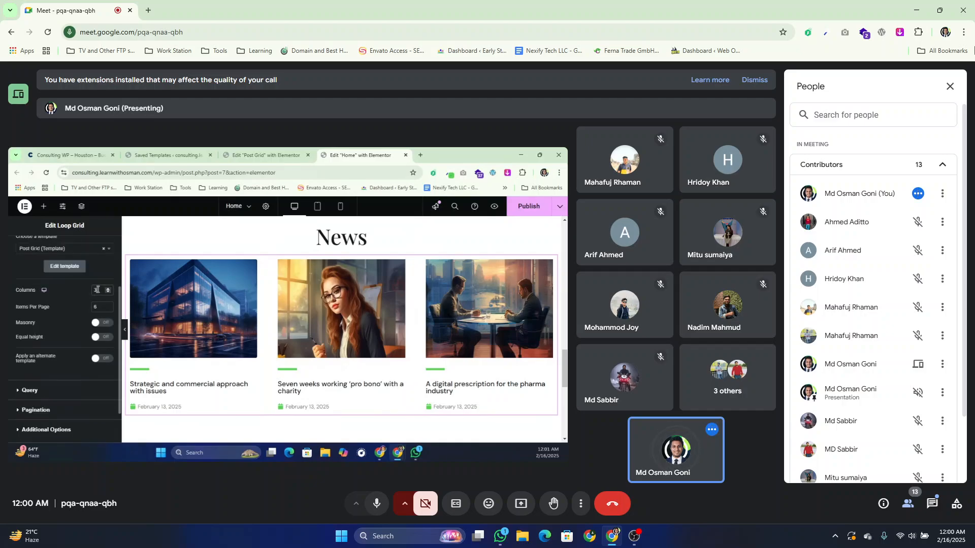
left_click_drag(98, 290, 75, 289)
type("10")
type("5")
type("1")
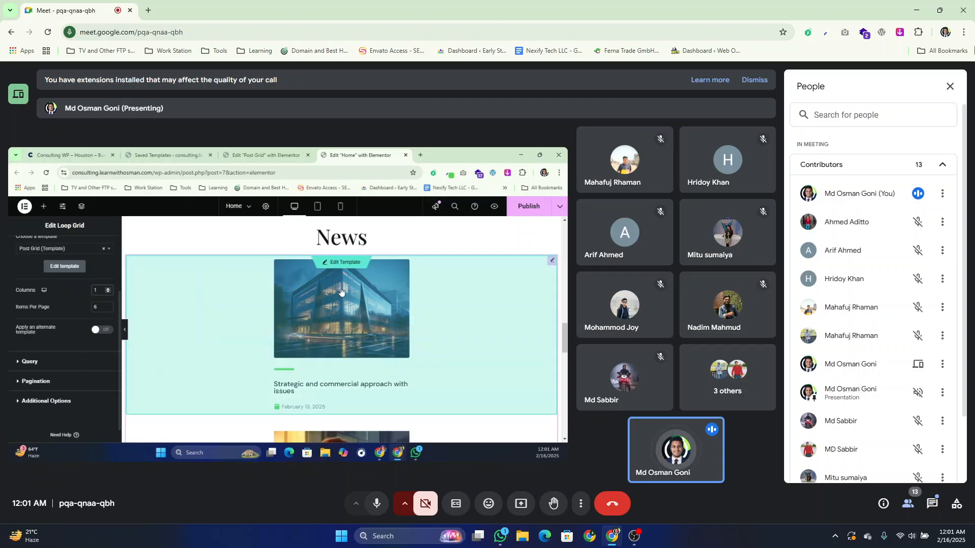
scroll(339, 291, "down", 3)
scroll(334, 323, "up", 3)
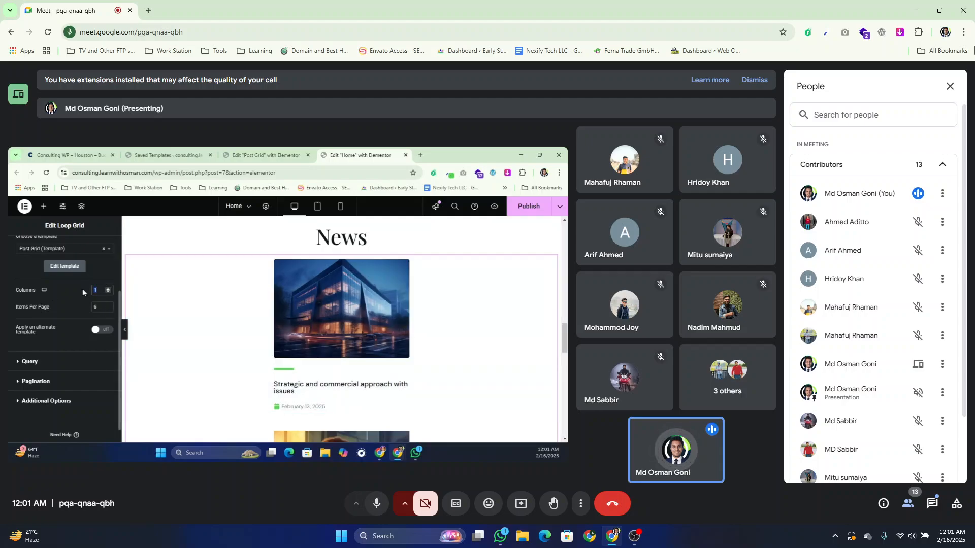
type("3")
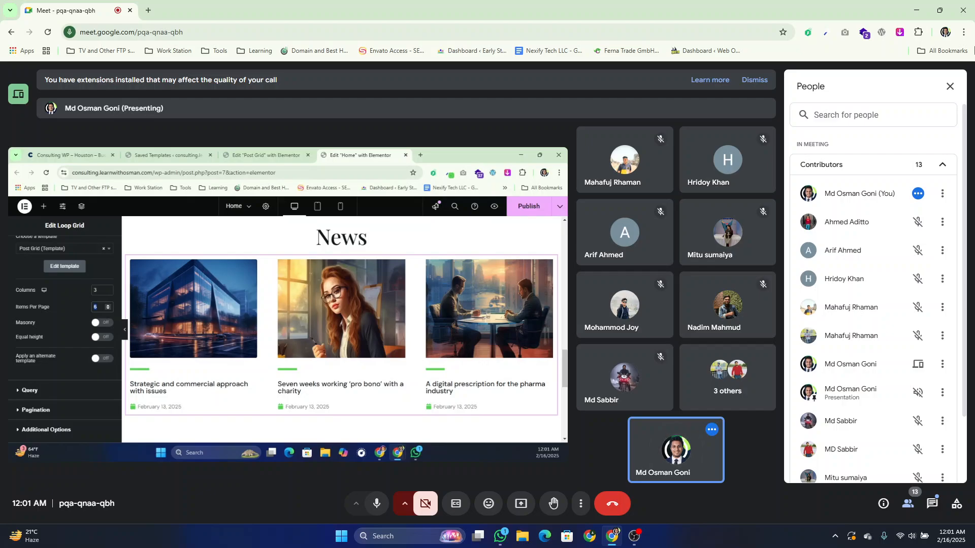
- Try 10 items per page in the News section's Loop Grid and check the posts shown
type("10")
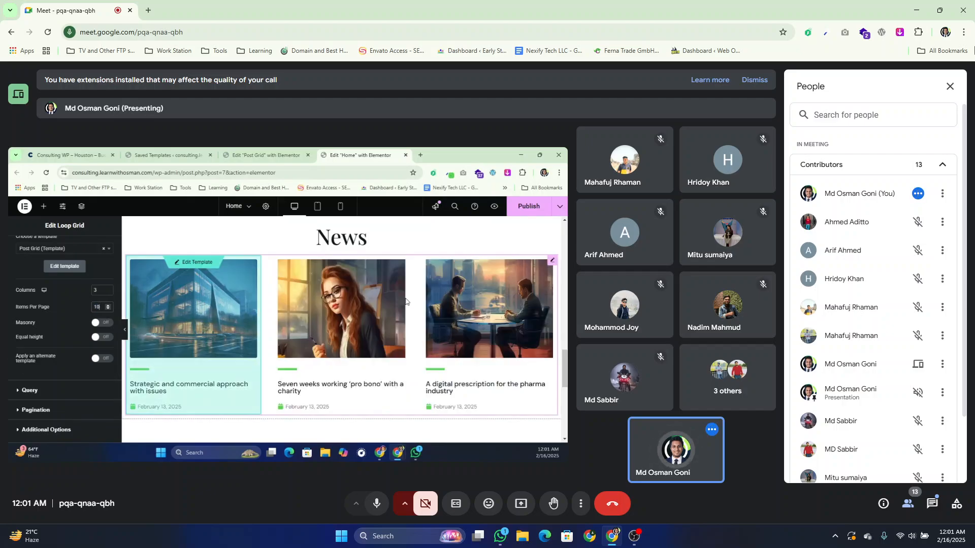
scroll(398, 307, "down", 4)
scroll(346, 321, "up", 3)
scroll(346, 321, "up", 3)
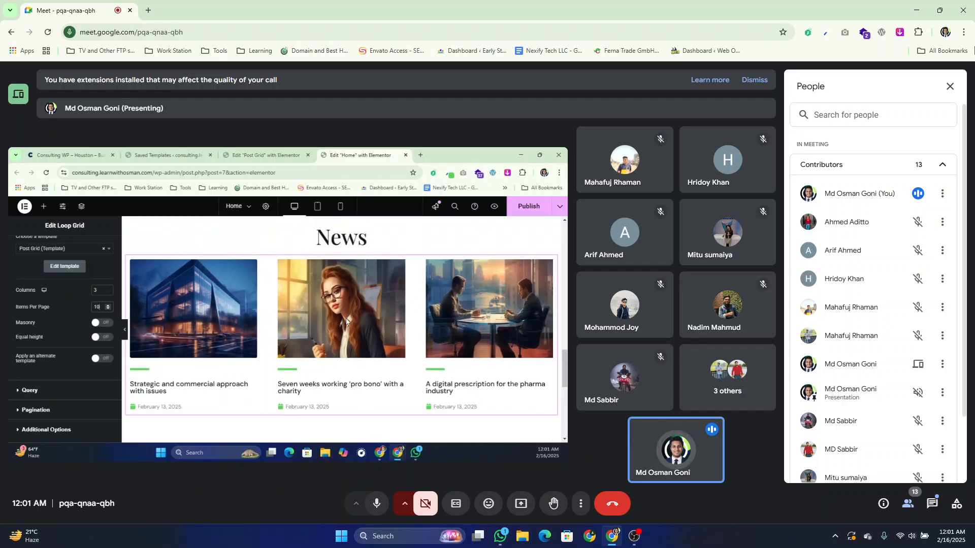
scroll(203, 304, "down", 3)
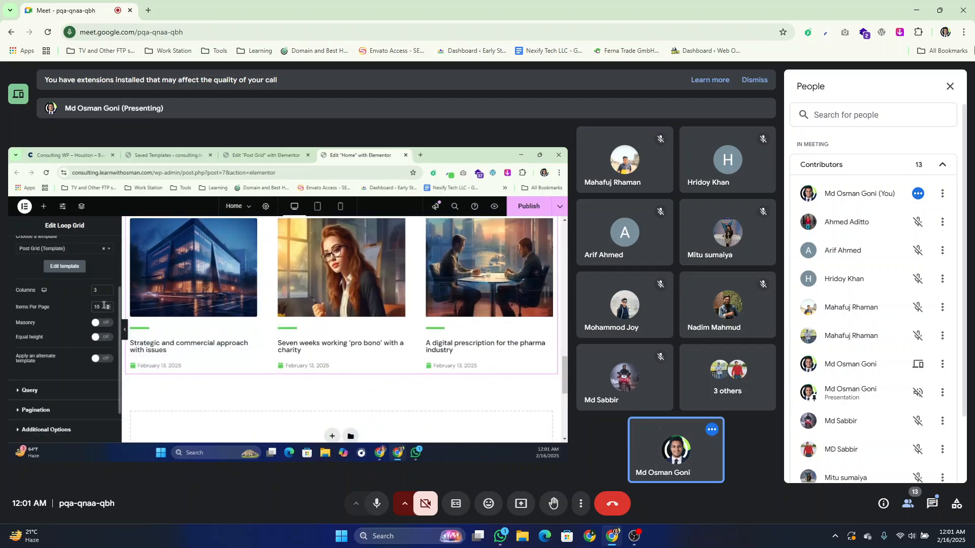
- Set the Loop Grid's items per page to 1
type("1")
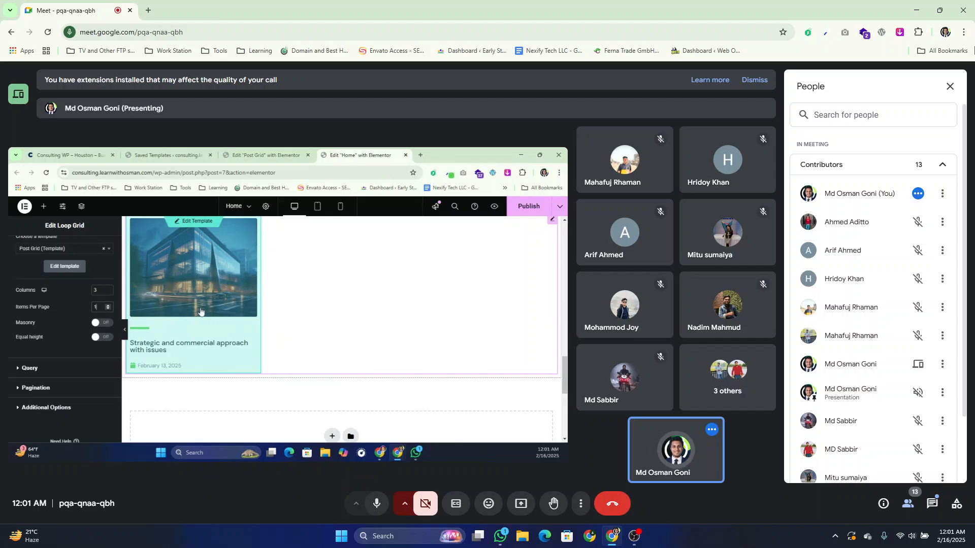
scroll(333, 302, "up", 1)
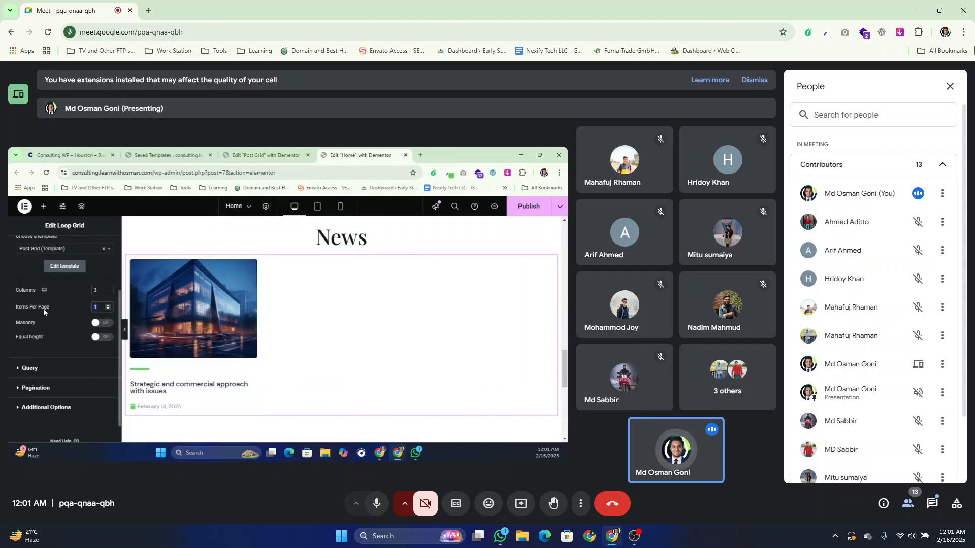
- Set the News Loop Grid's items per page to 3 and try the Masonry option, leaving it off
key("BackSpace")
type("3")
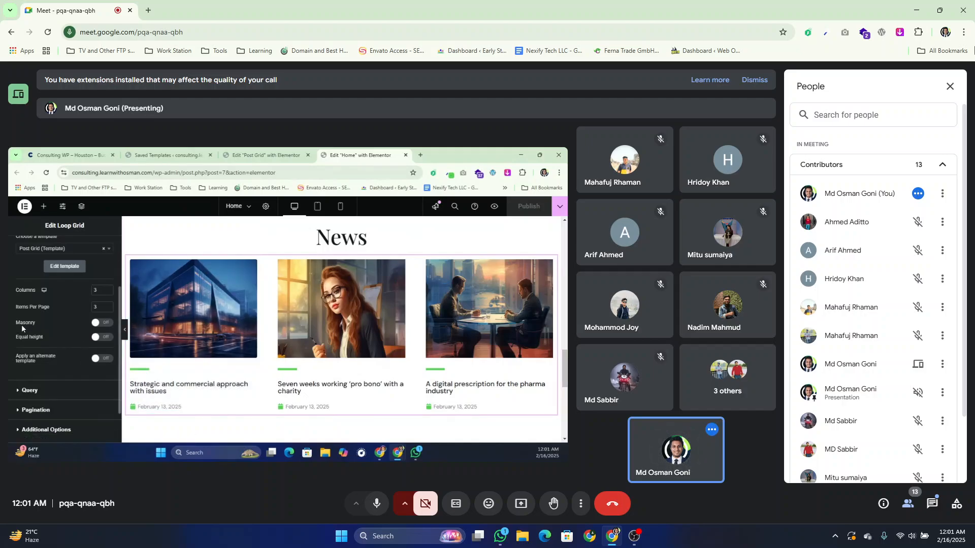
left_click(101, 323)
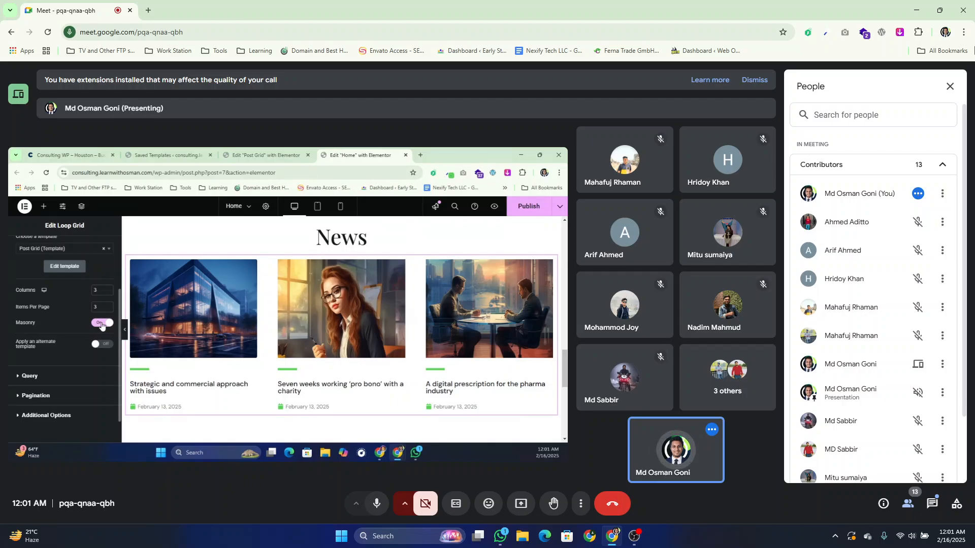
left_click(101, 324)
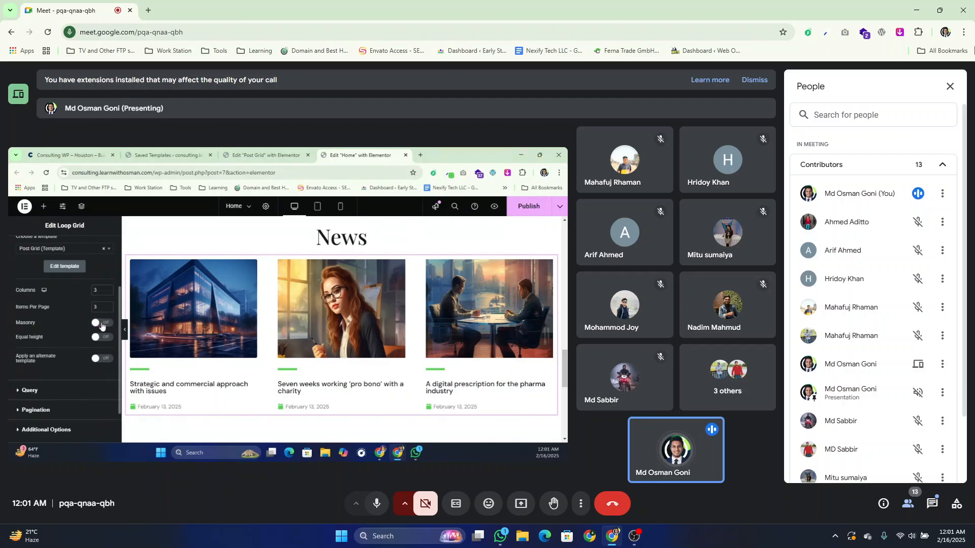
left_click(102, 323)
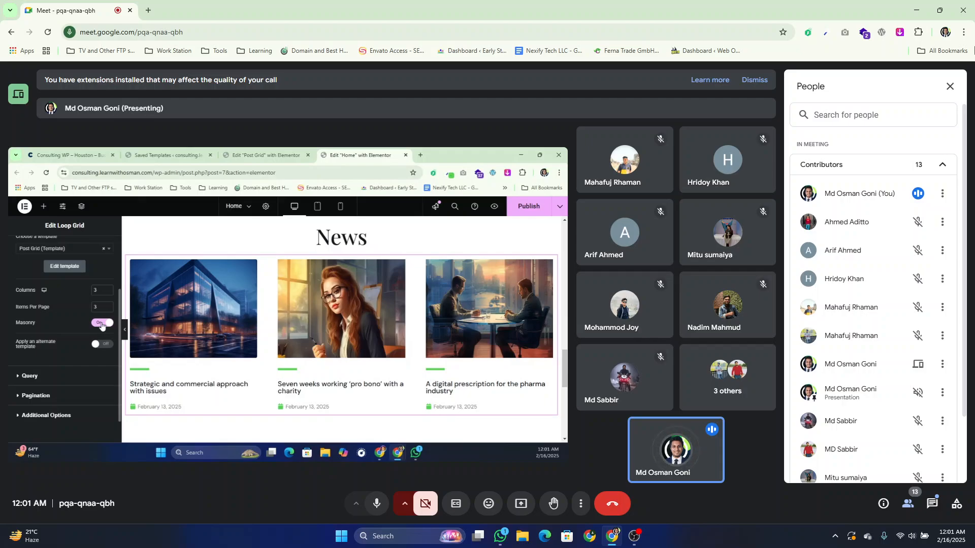
left_click(102, 324)
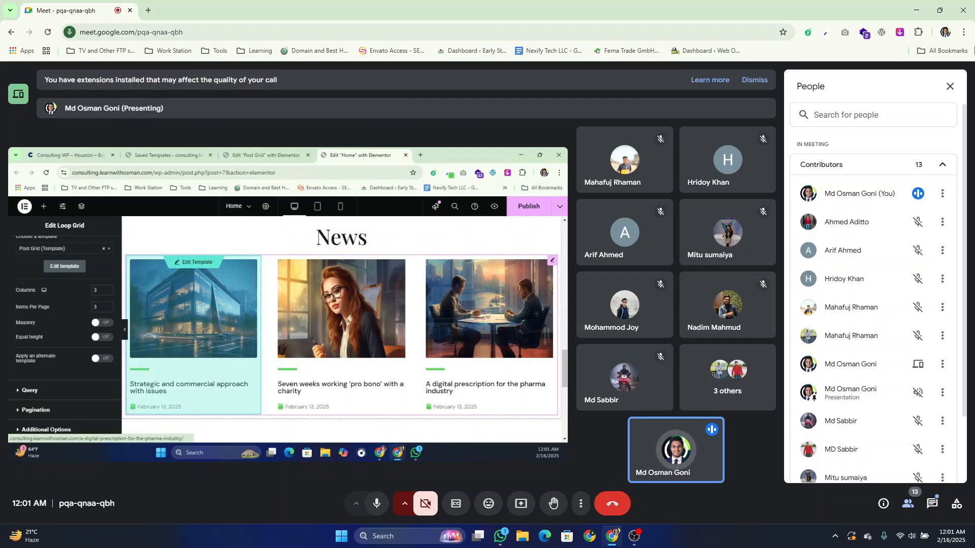
- Turn on Equal height for the News section's Loop Grid, keeping Masonry off
left_click(105, 339)
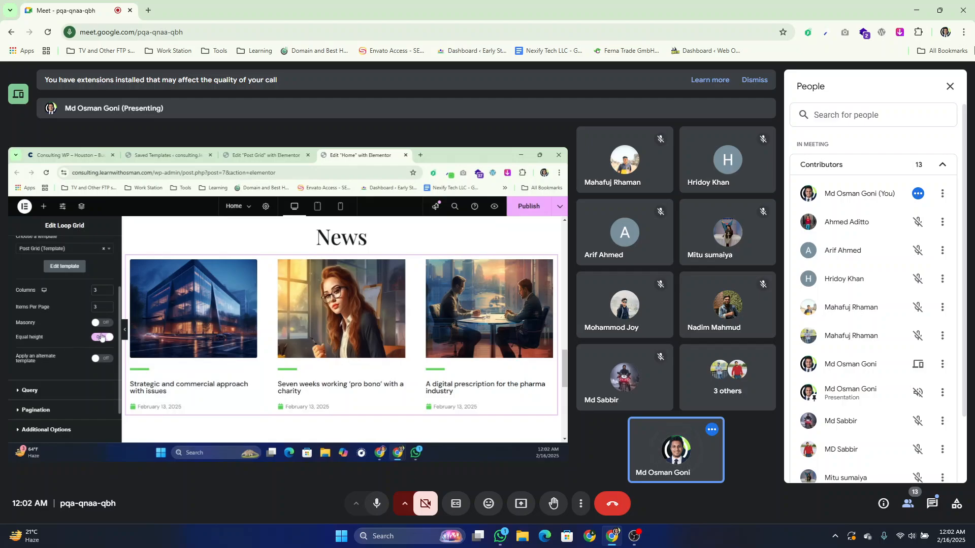
left_click(102, 337)
left_click(104, 325)
left_click(104, 325)
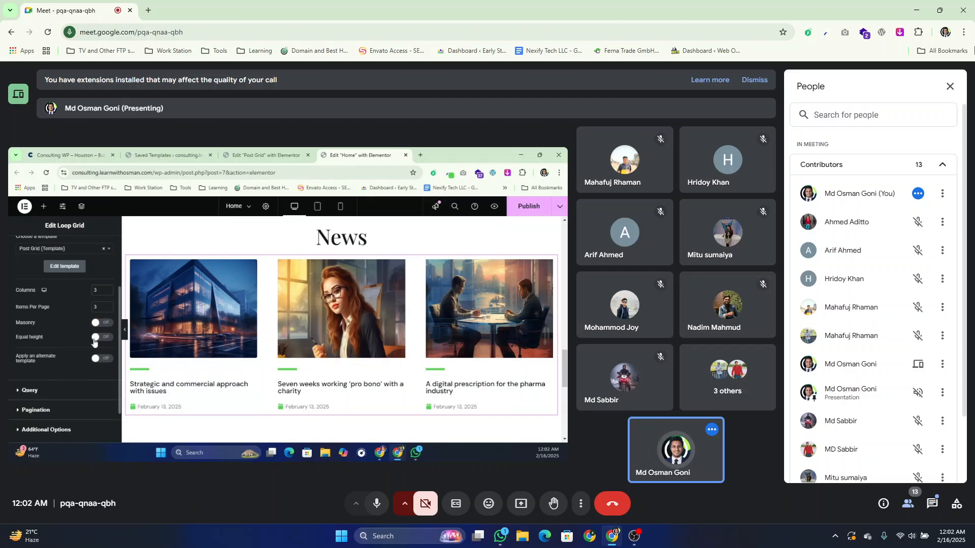
left_click(99, 338)
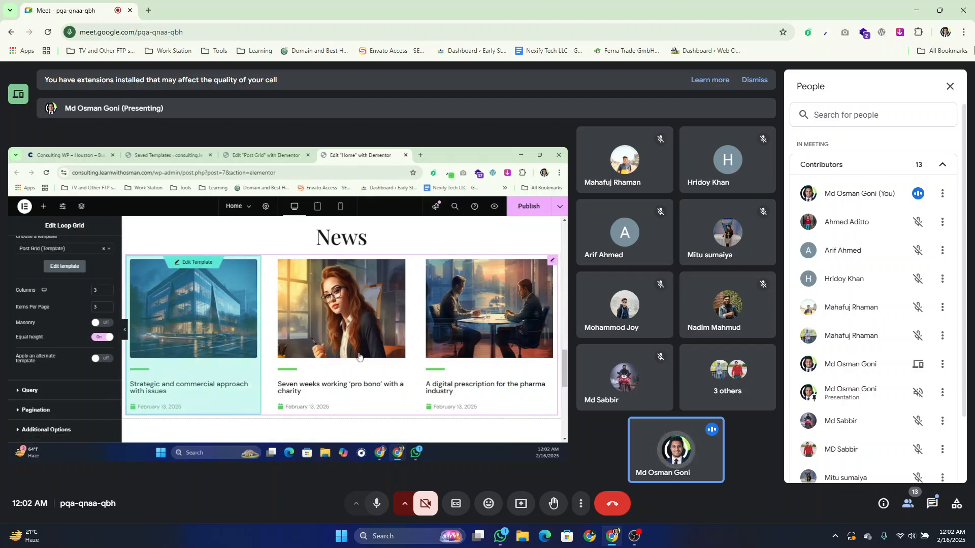
- Examine the Loop Grid's Query settings, including the Source options and the Include and Exclude filters
scroll(359, 356, "down", 1)
scroll(56, 327, "down", 1)
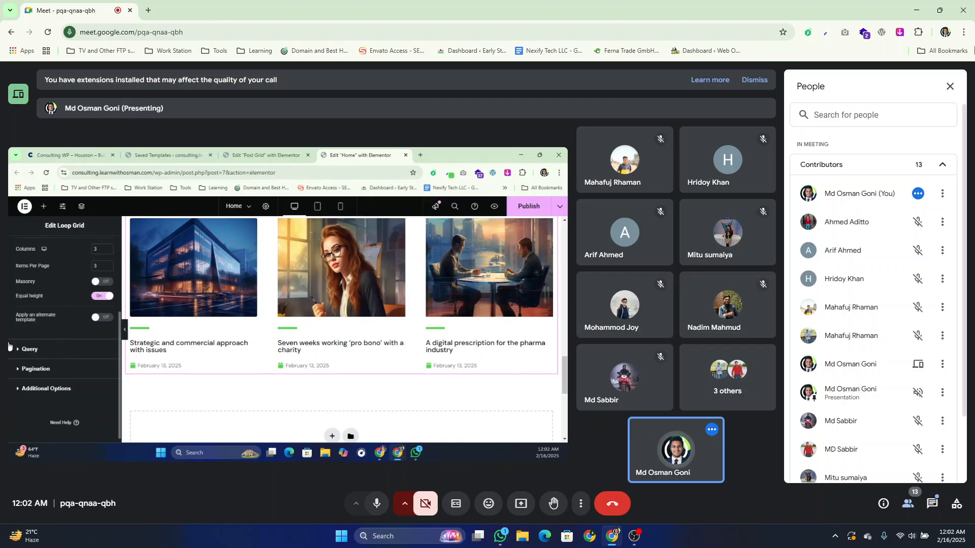
left_click(28, 351)
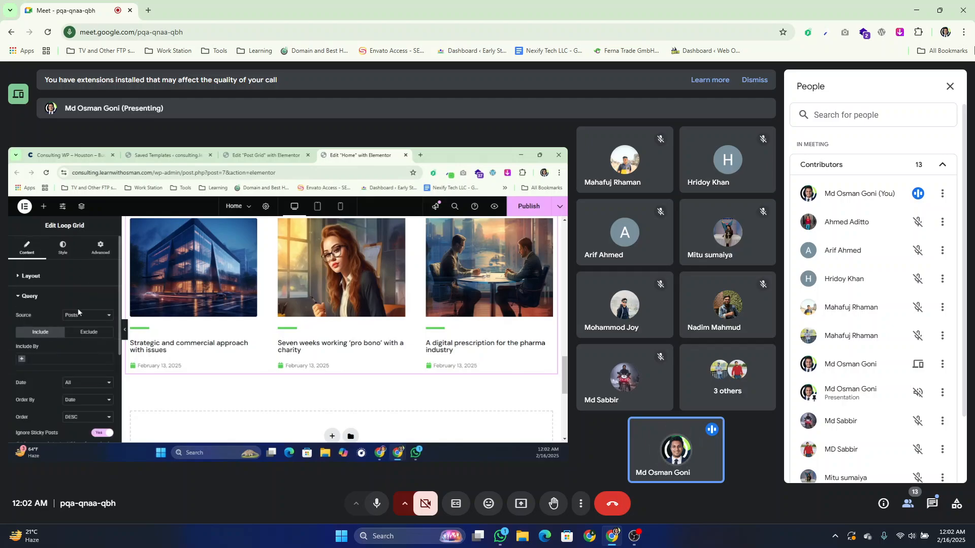
left_click(84, 315)
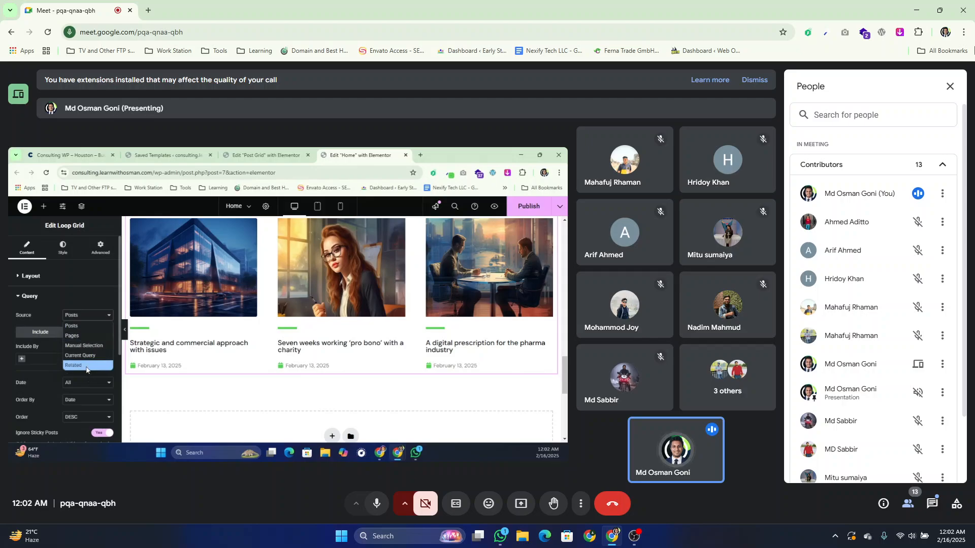
left_click(105, 323)
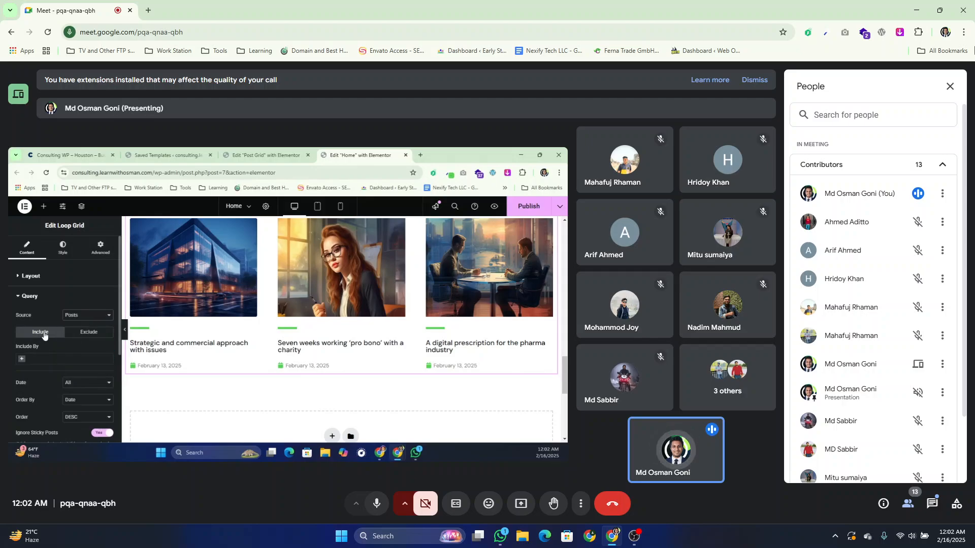
left_click(80, 331)
left_click(31, 297)
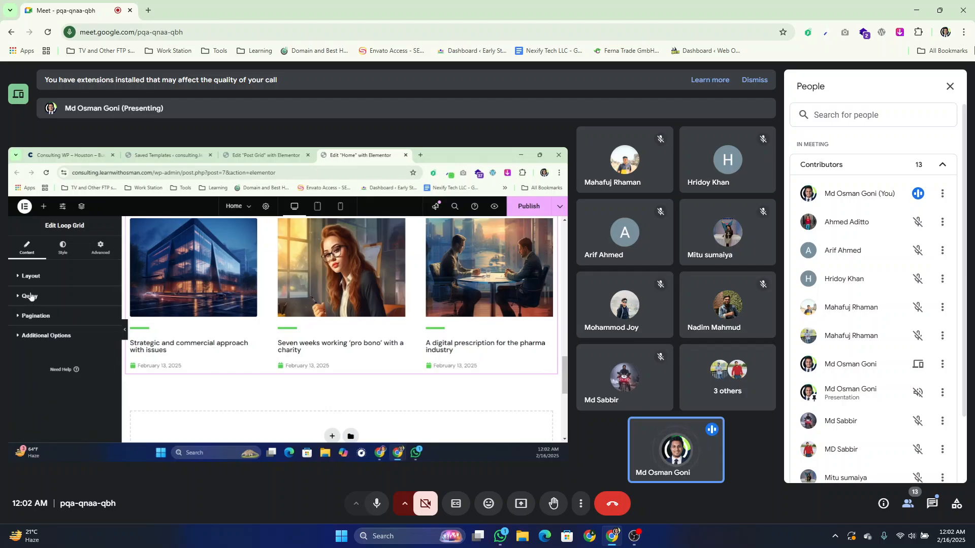
- Set the Loop Grid's query to order posts by Title in DESC order
left_click(40, 297)
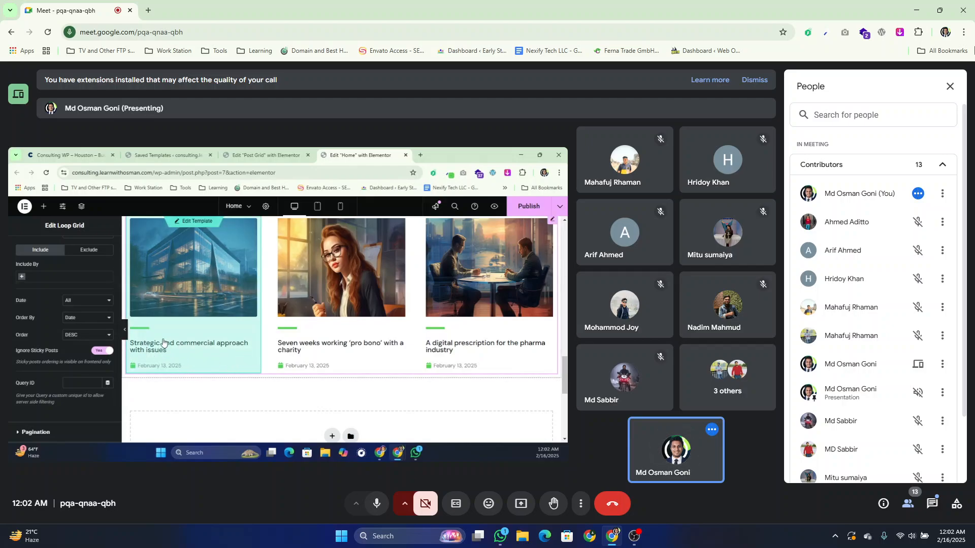
left_click(79, 319)
left_click(75, 339)
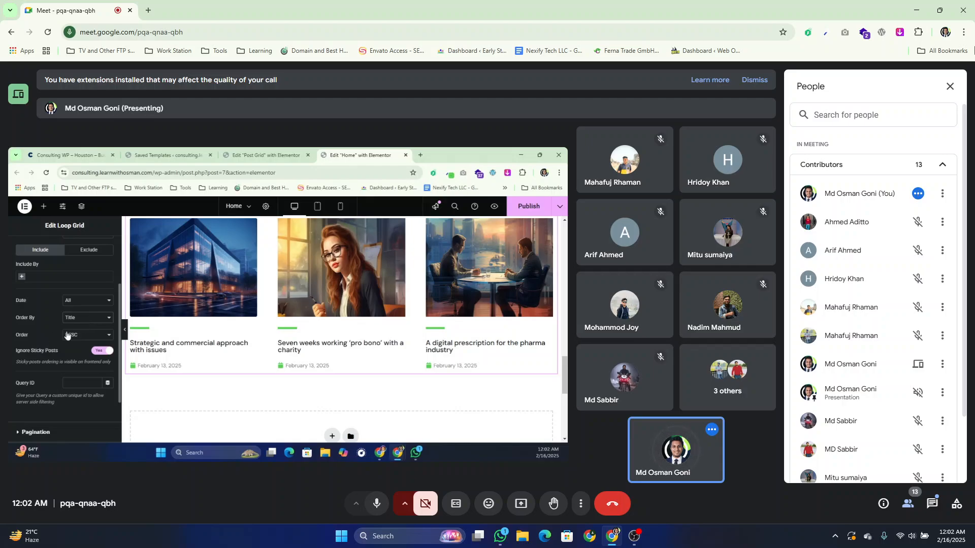
left_click(68, 335)
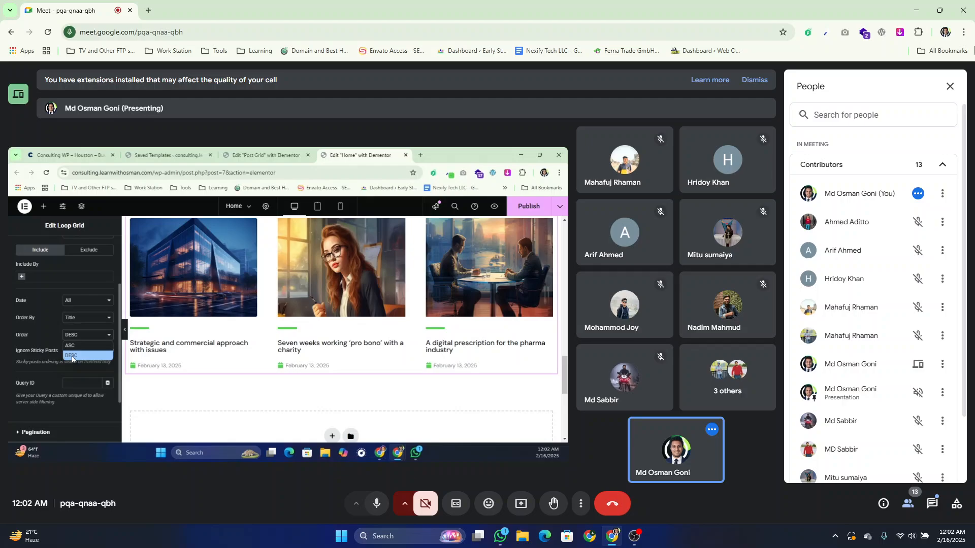
left_click(72, 356)
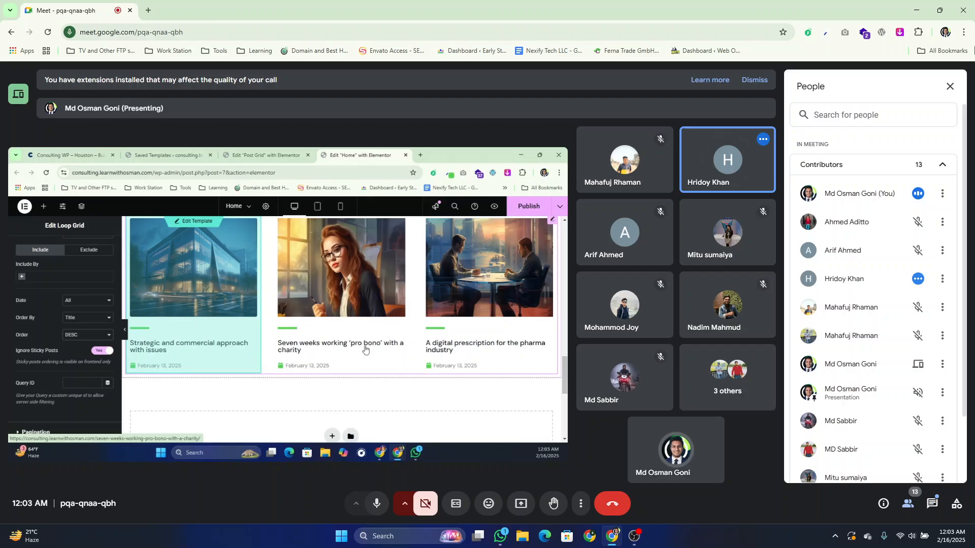
- Compare the ASC and DESC orders of the Loop Grid's posts, settle on ASC, and keep Ignore Sticky Posts on
left_click(84, 335)
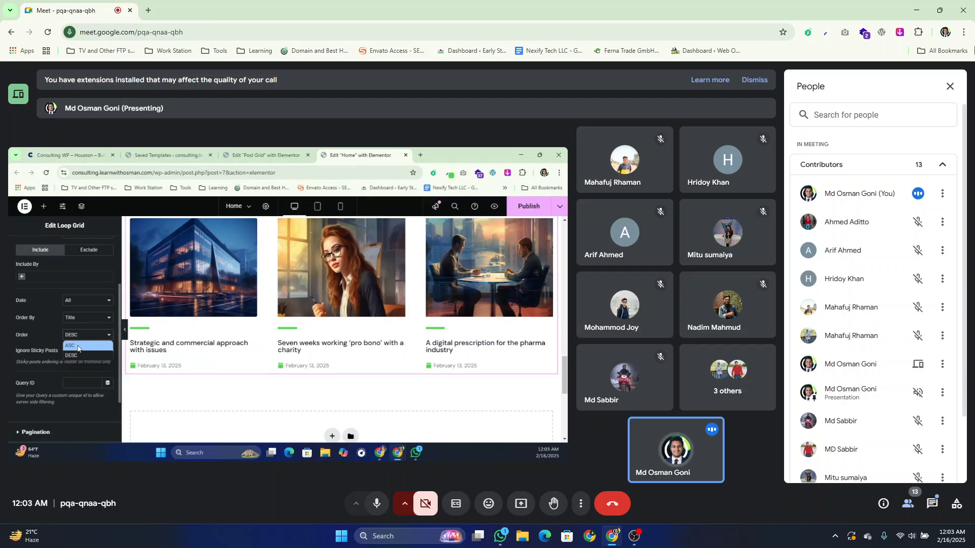
left_click(77, 346)
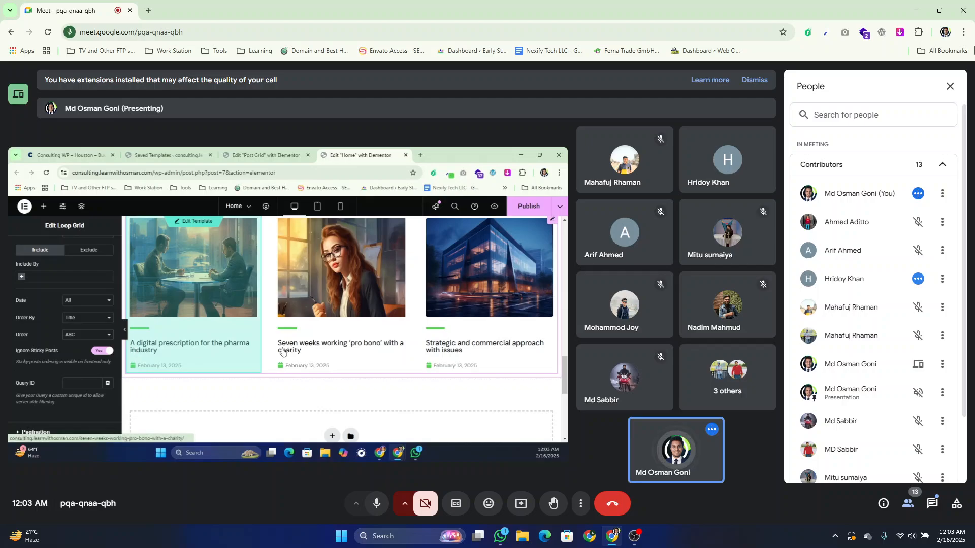
left_click(79, 336)
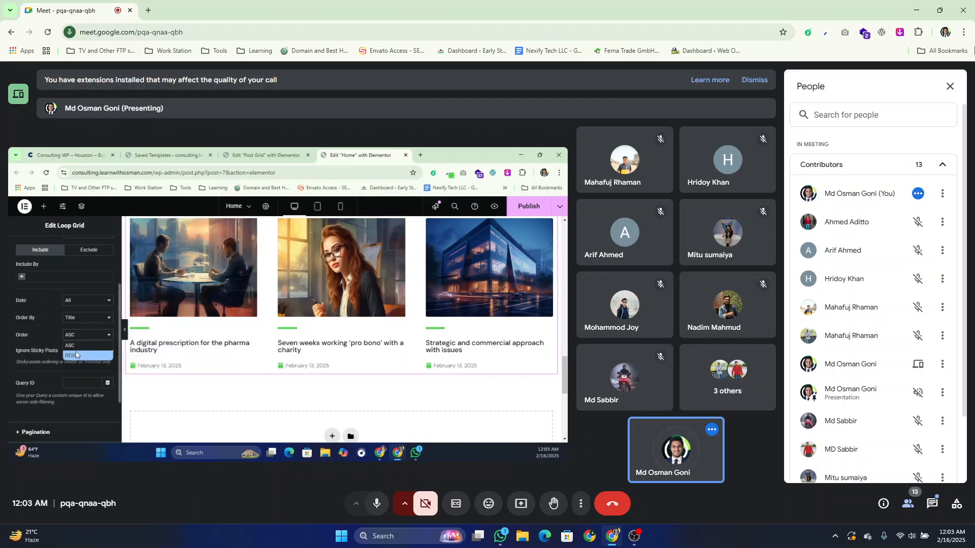
left_click(77, 355)
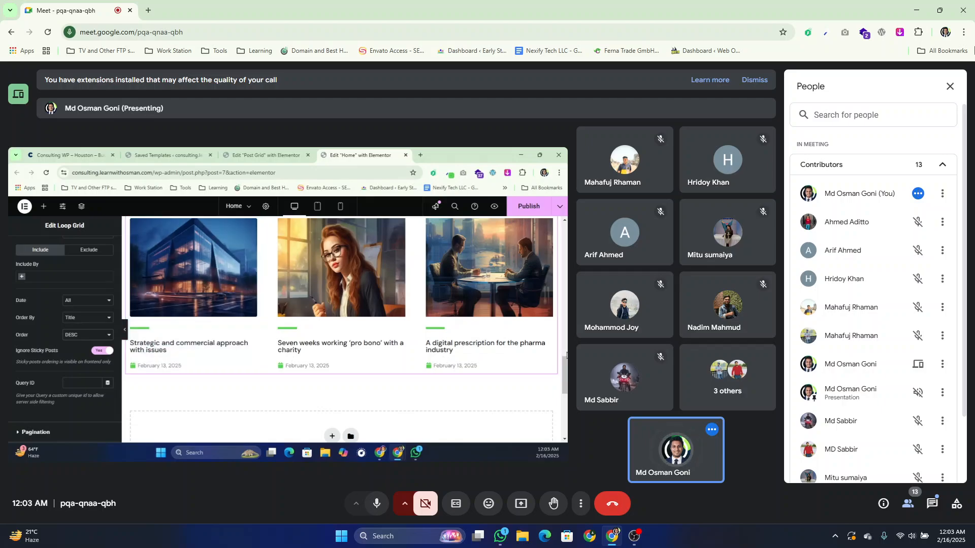
left_click(79, 336)
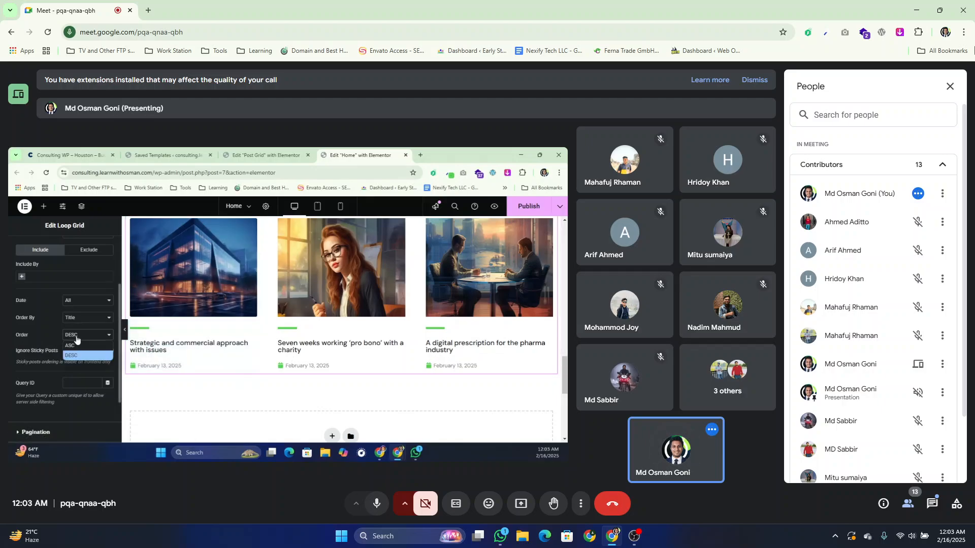
left_click(77, 345)
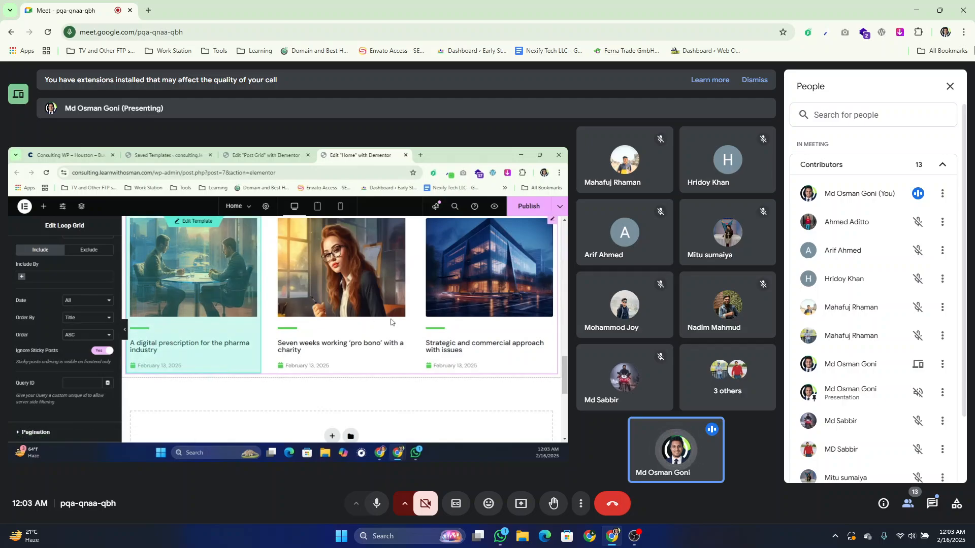
left_click(82, 335)
left_click(77, 354)
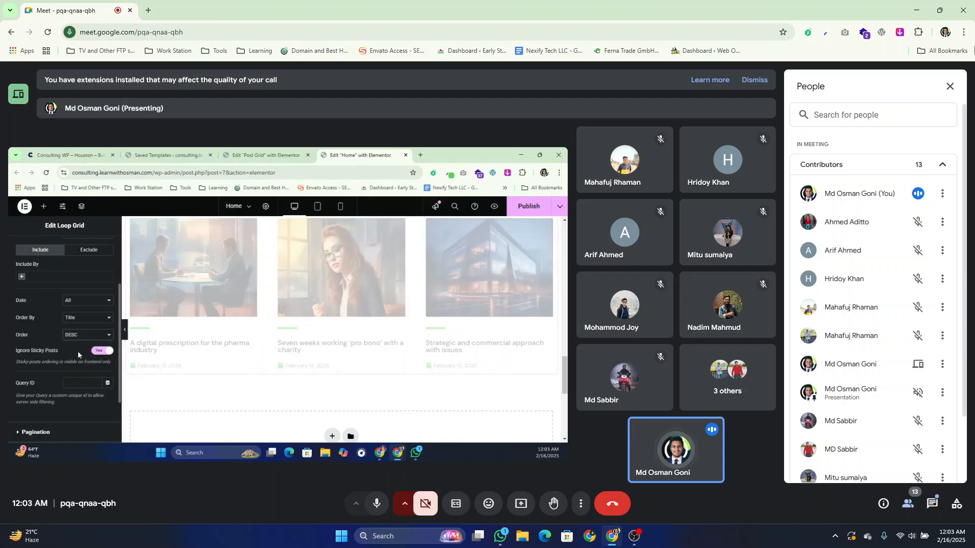
left_click(78, 341)
left_click(78, 359)
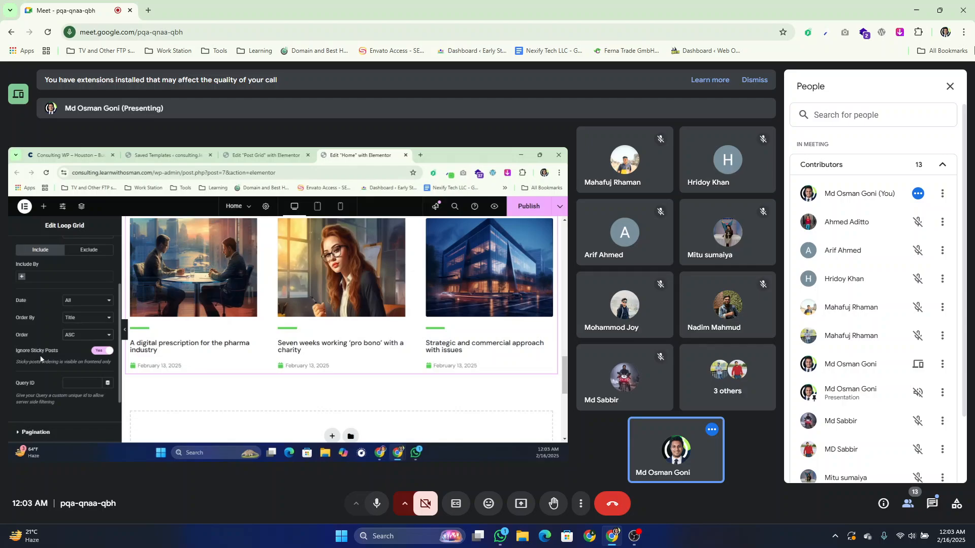
left_click(99, 352)
left_click(99, 352)
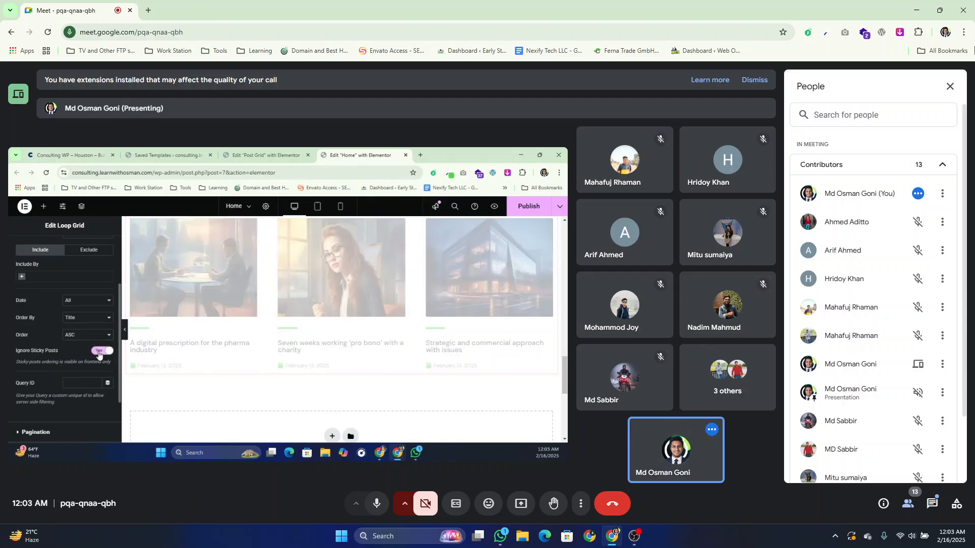
- Examine the Loop Grid's Pagination options, leaving pagination set to None
scroll(57, 373, "down", 2)
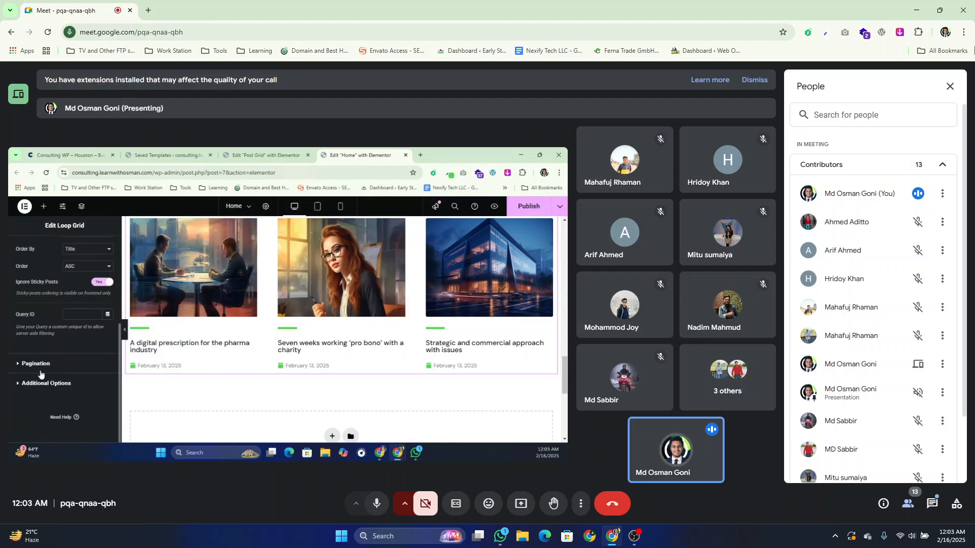
left_click(49, 364)
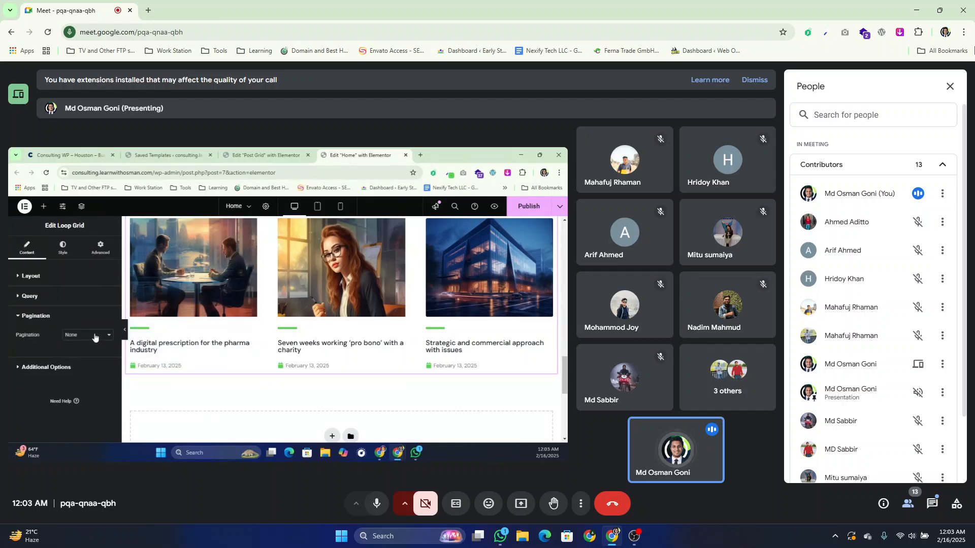
left_click(94, 336)
left_click(95, 336)
left_click(92, 336)
left_click(92, 336)
left_click(35, 316)
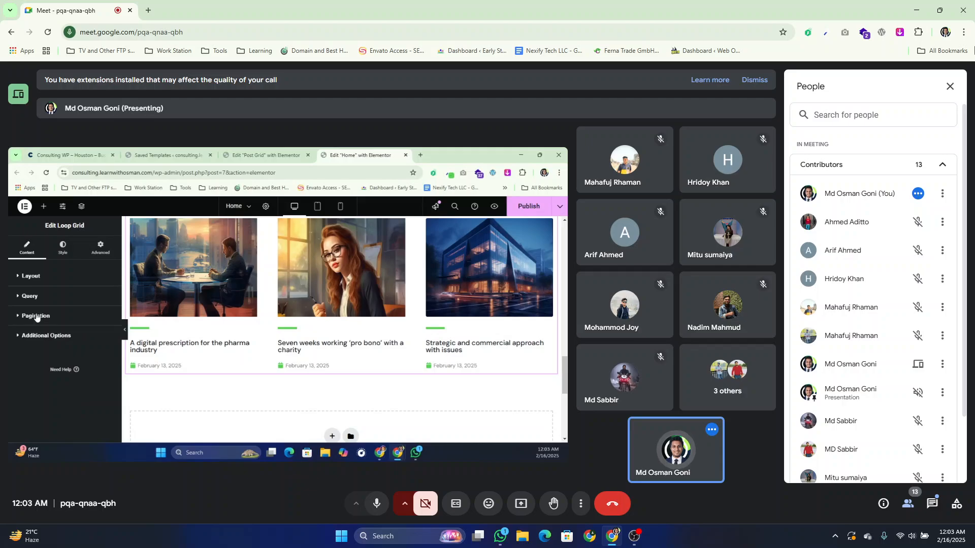
left_click(35, 315)
left_click(35, 315)
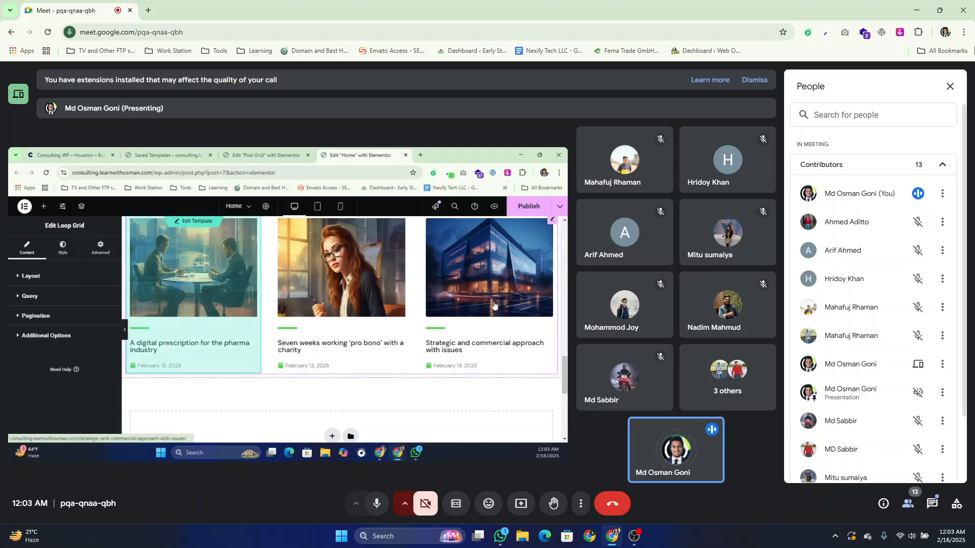
- Save and preview the Home page to check the News section's post grid
scroll(520, 250, "up", 1)
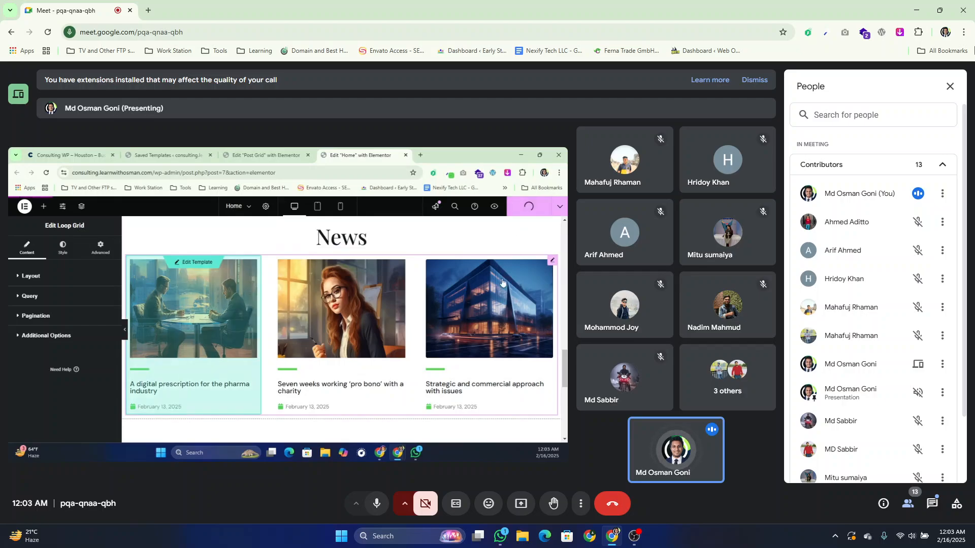
left_click(494, 207)
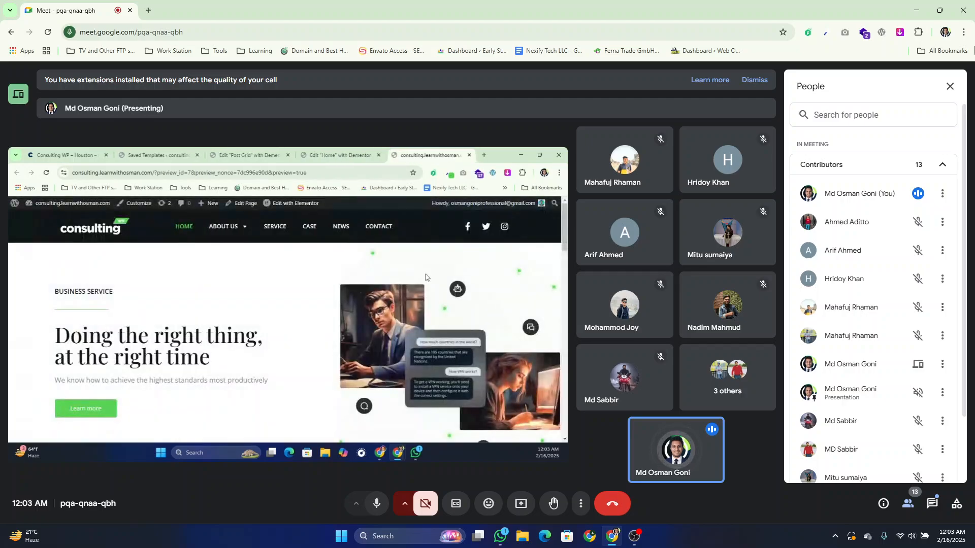
scroll(418, 318, "down", 15)
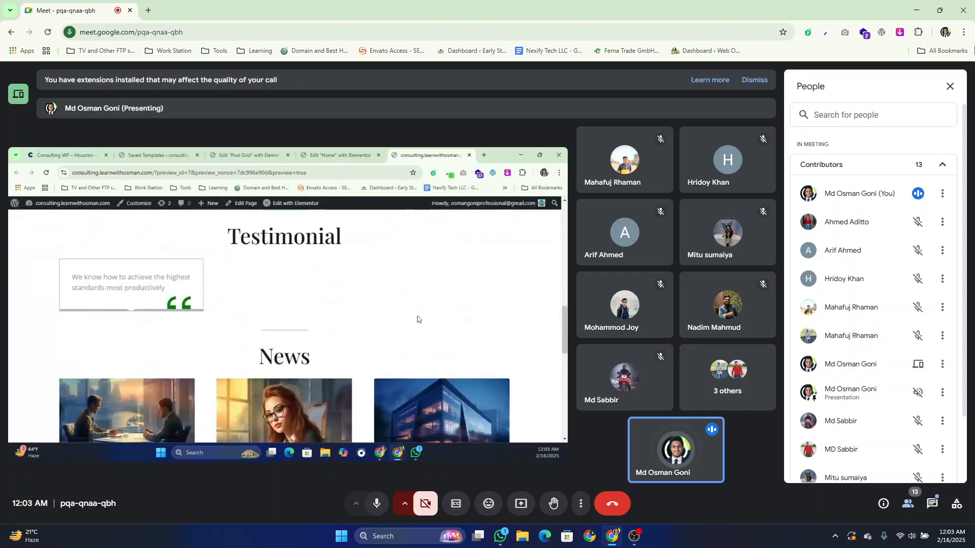
scroll(417, 318, "down", 5)
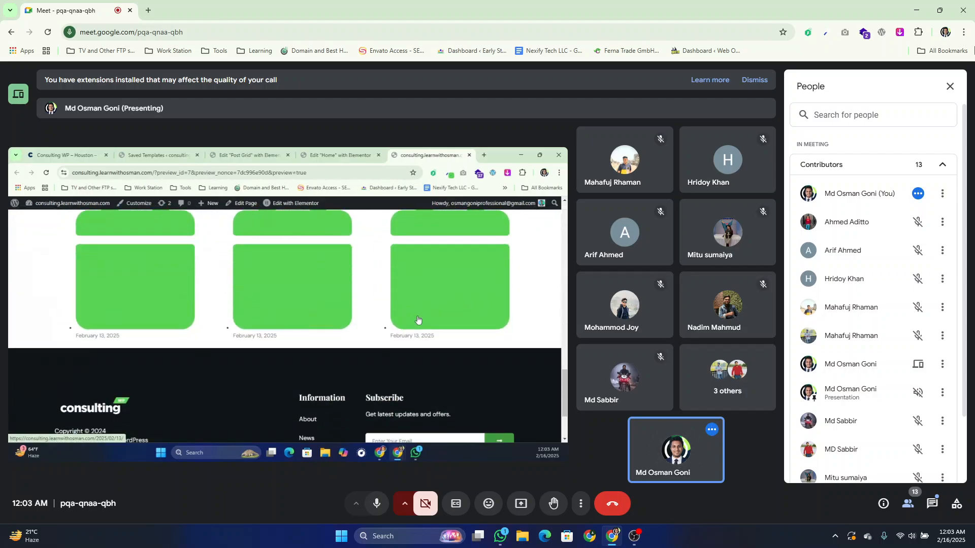
scroll(417, 318, "up", 5)
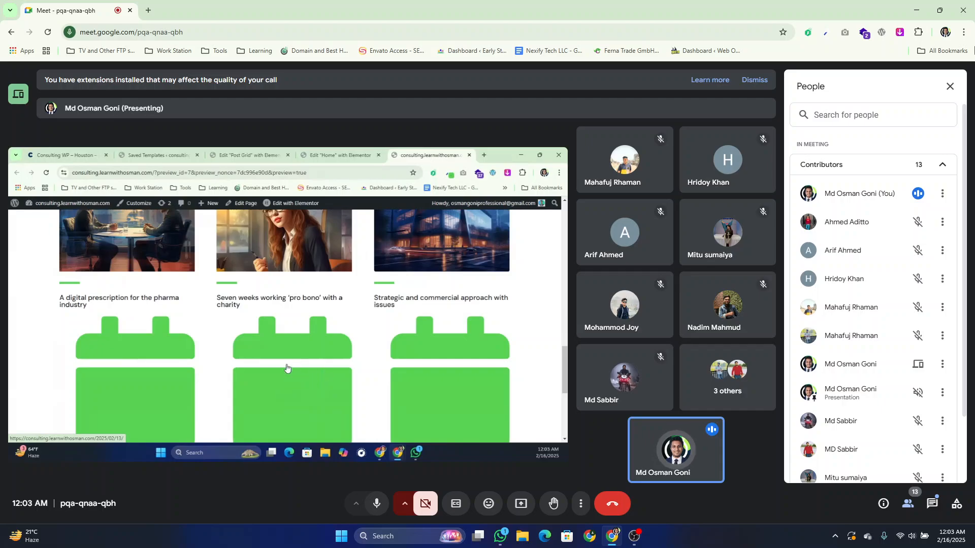
- Turn off the link on the Post Info date in the Post Grid template and publish the change
scroll(286, 368, "down", 5)
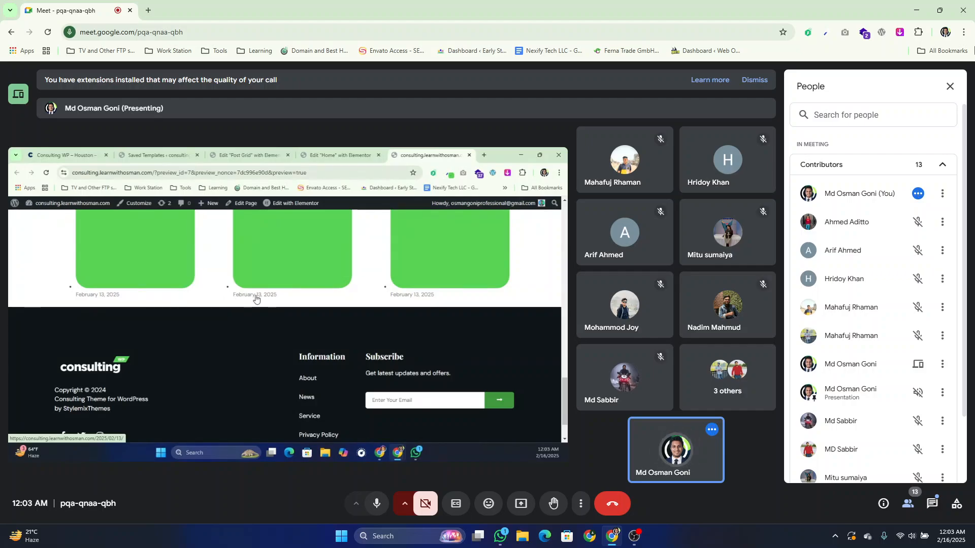
left_click(246, 155)
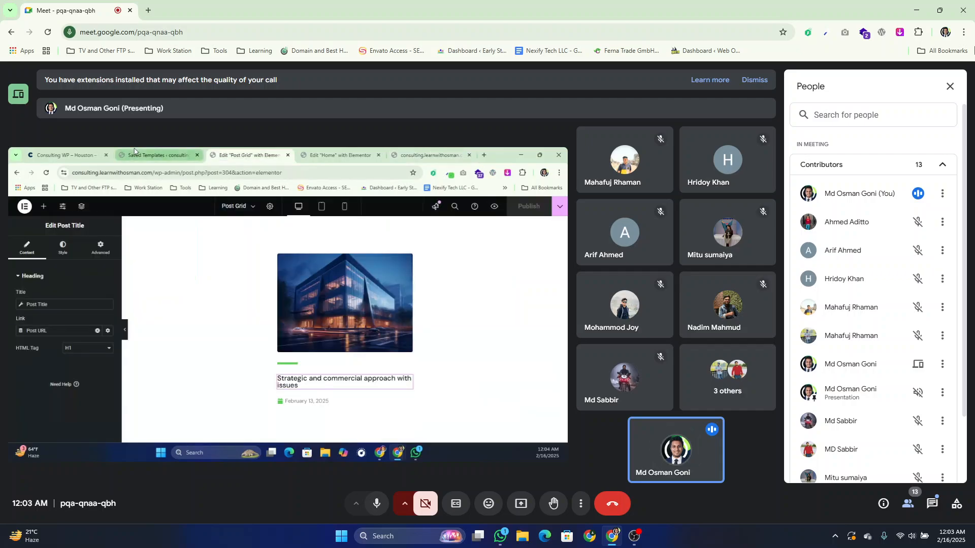
left_click(320, 402)
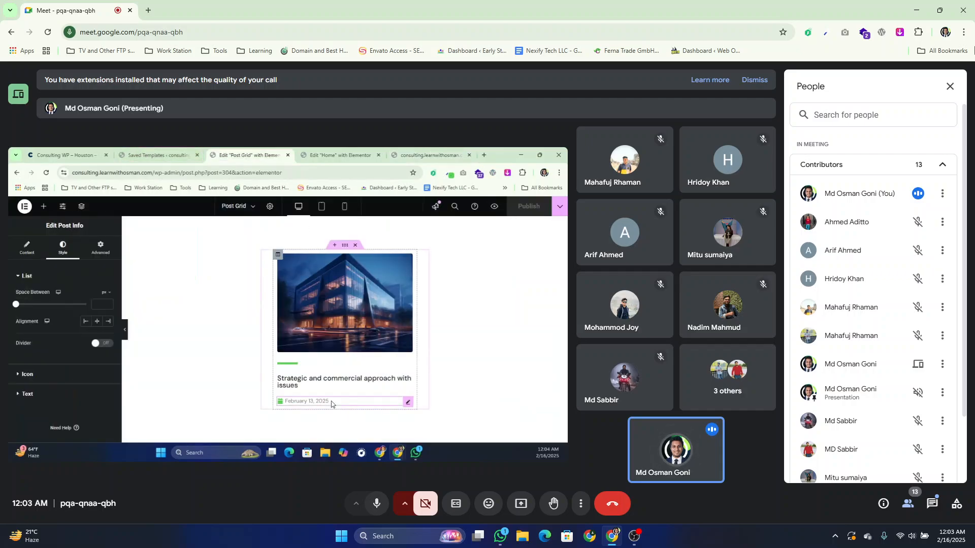
left_click(26, 248)
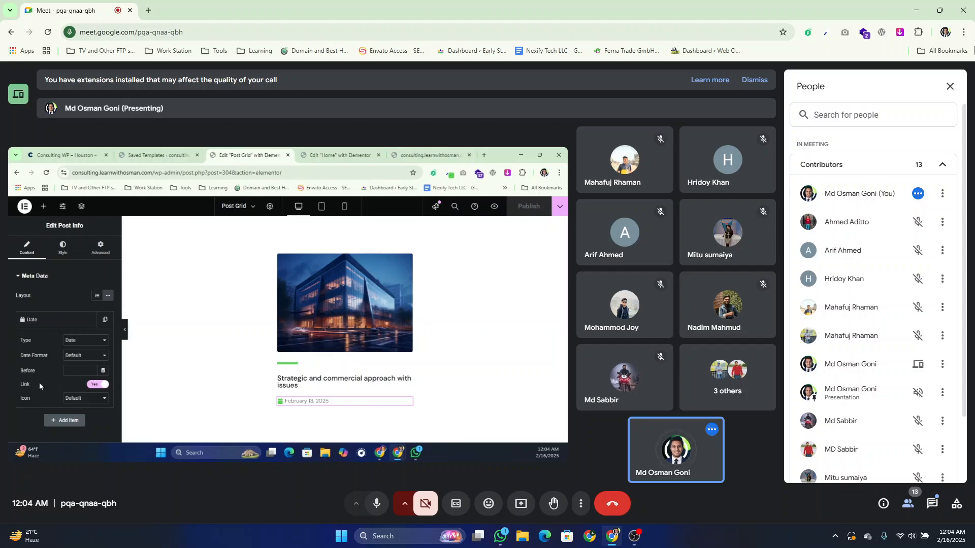
left_click(96, 385)
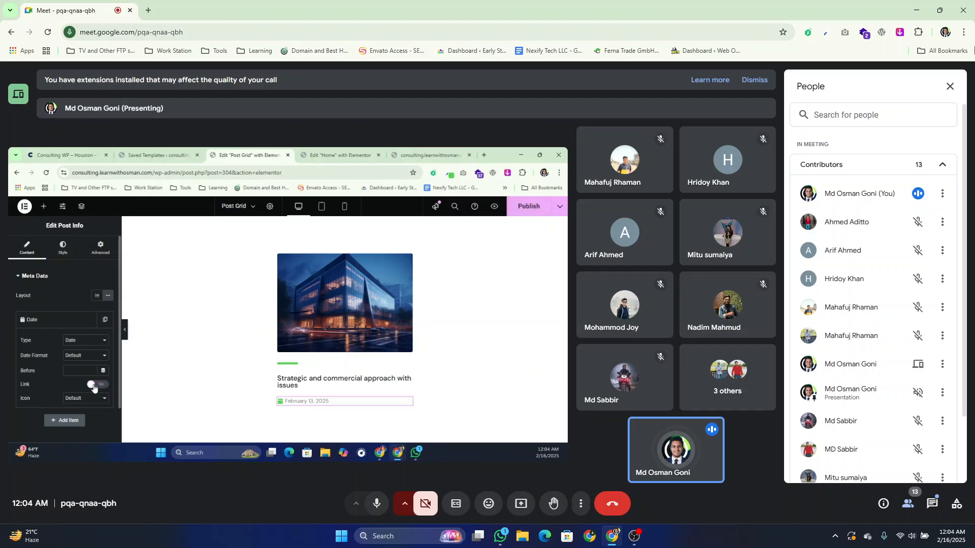
left_click(528, 206)
- Reload the Home page preview and check the dates in the News section's post grid
left_click(430, 155)
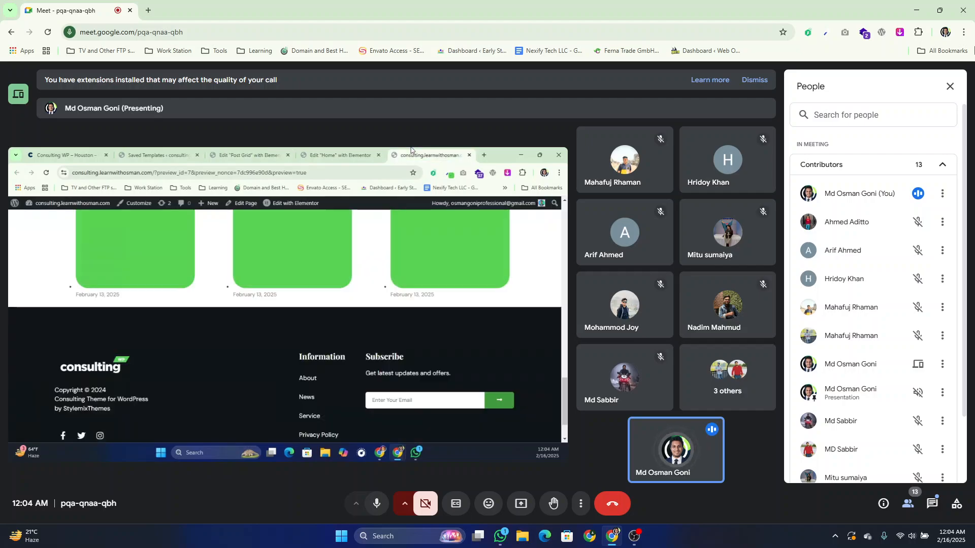
left_click(46, 173)
scroll(249, 294, "down", 15)
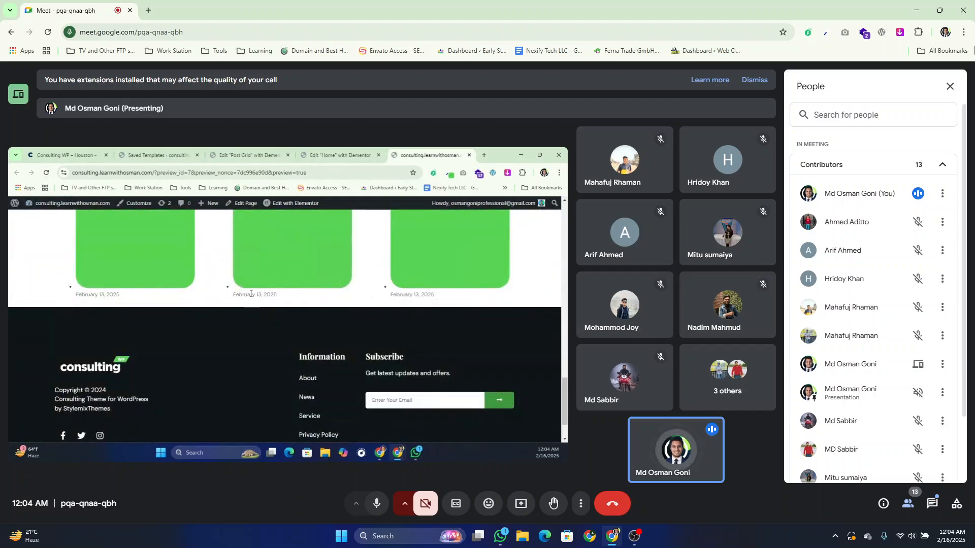
scroll(252, 302, "up", 5)
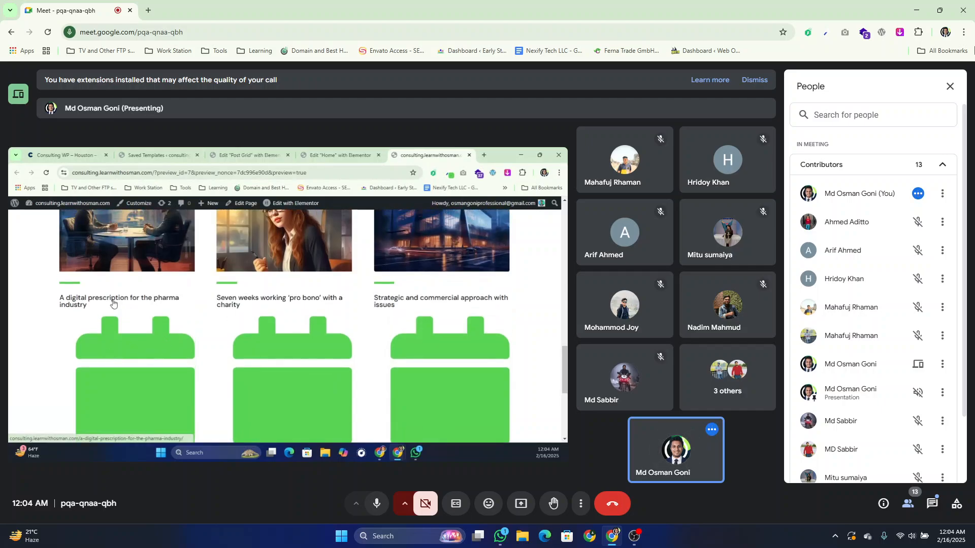
- Test the News grid's post title links by opening the posts from the preview and returning to the Home page
scroll(112, 306, "up", 1)
left_click(154, 343)
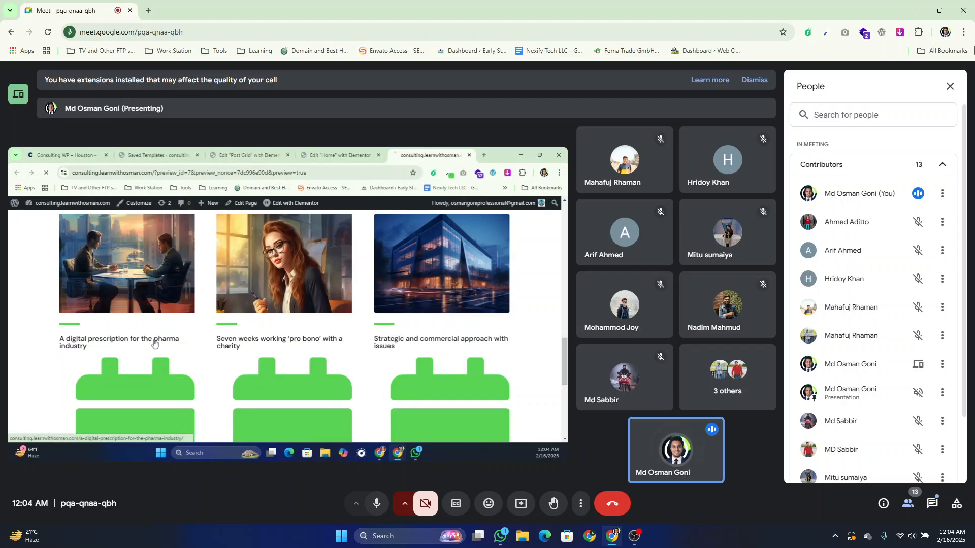
left_click(17, 173)
left_click(246, 346)
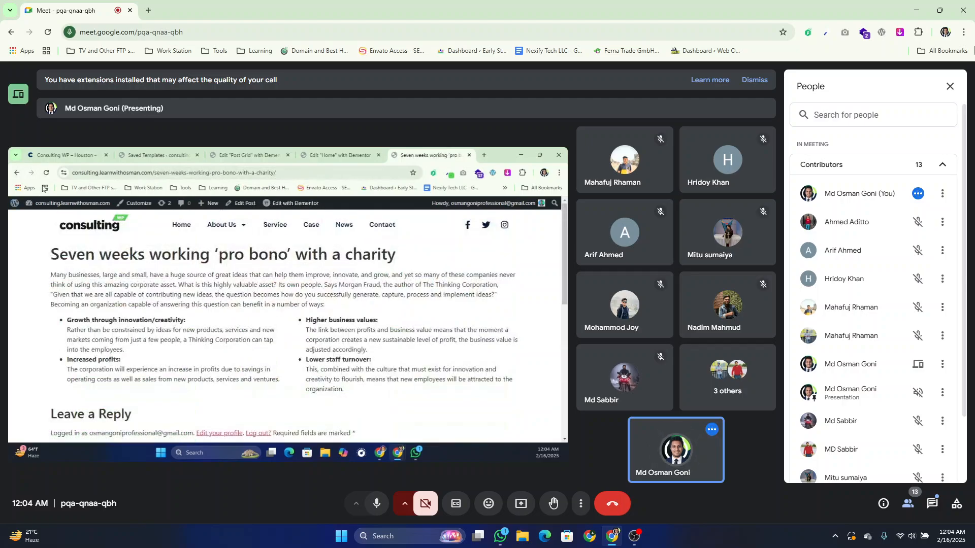
left_click(17, 172)
left_click(431, 254)
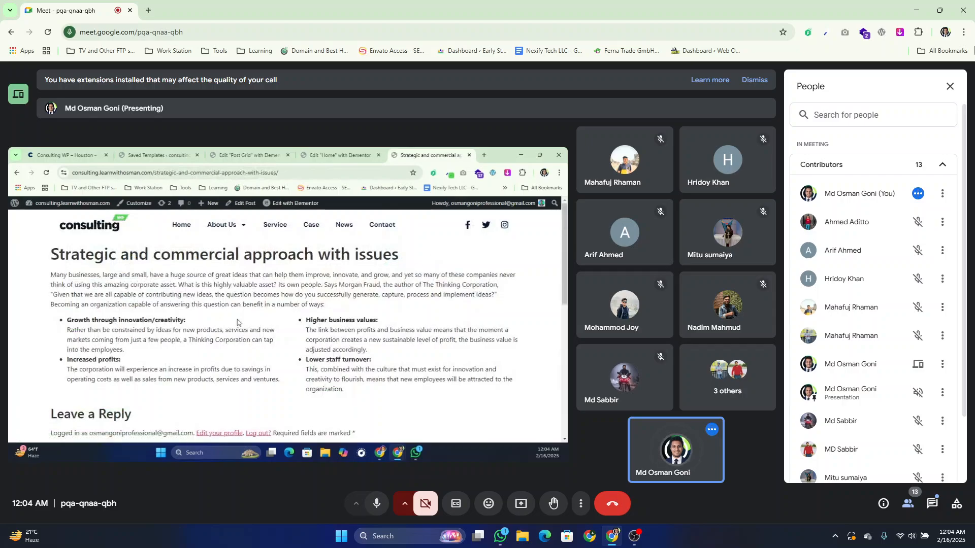
left_click(17, 173)
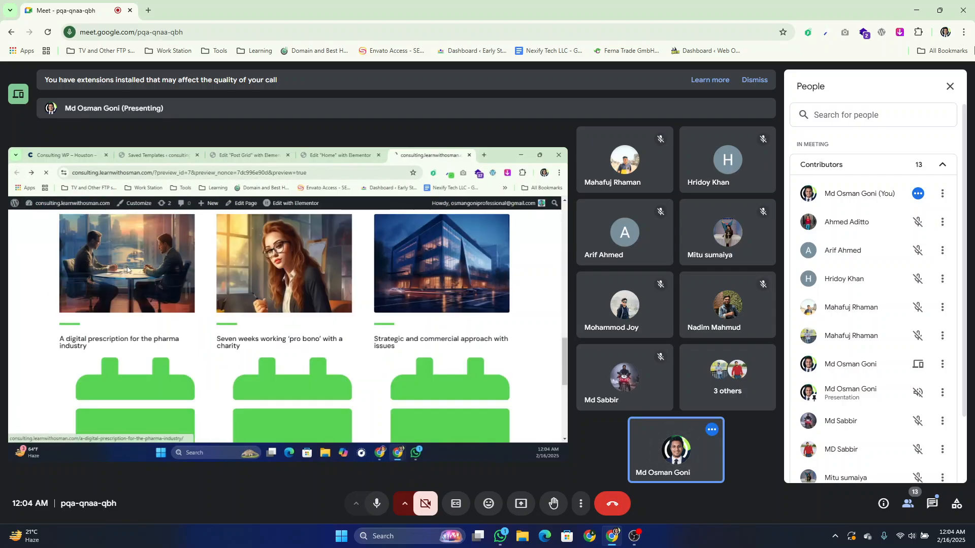
- Test the featured image links of the pharma industry and pro bono posts, returning to the Home page preview each time
left_click(127, 271)
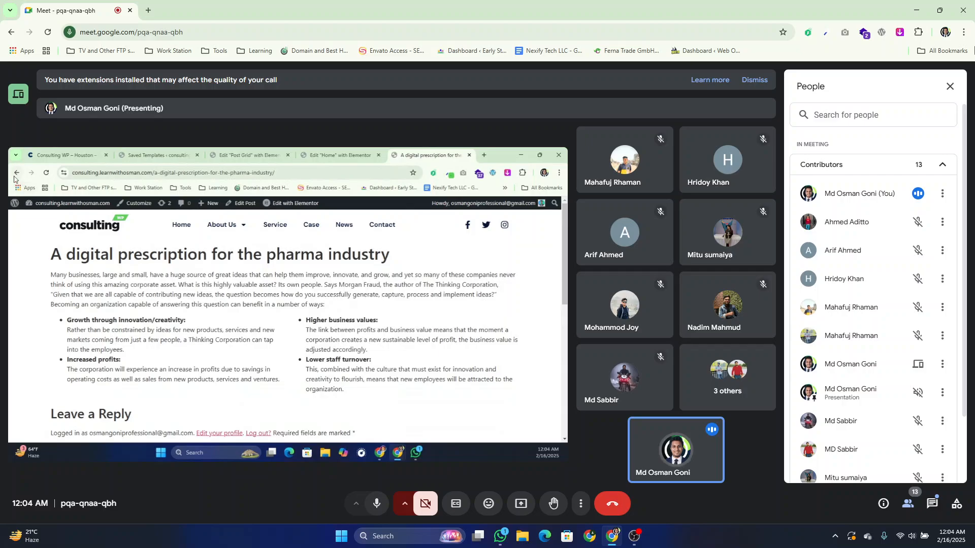
scroll(275, 325, "down", 1)
scroll(275, 325, "up", 1)
left_click(17, 177)
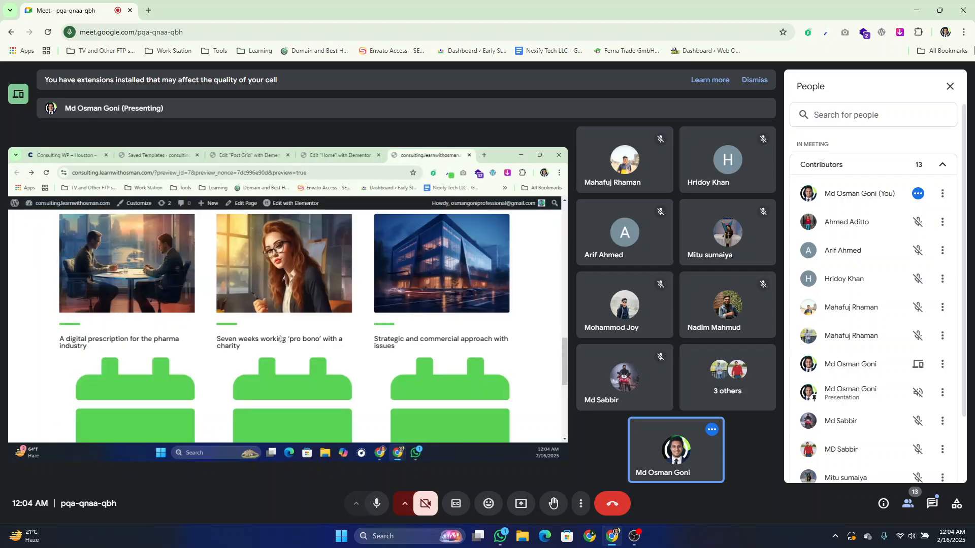
left_click(288, 273)
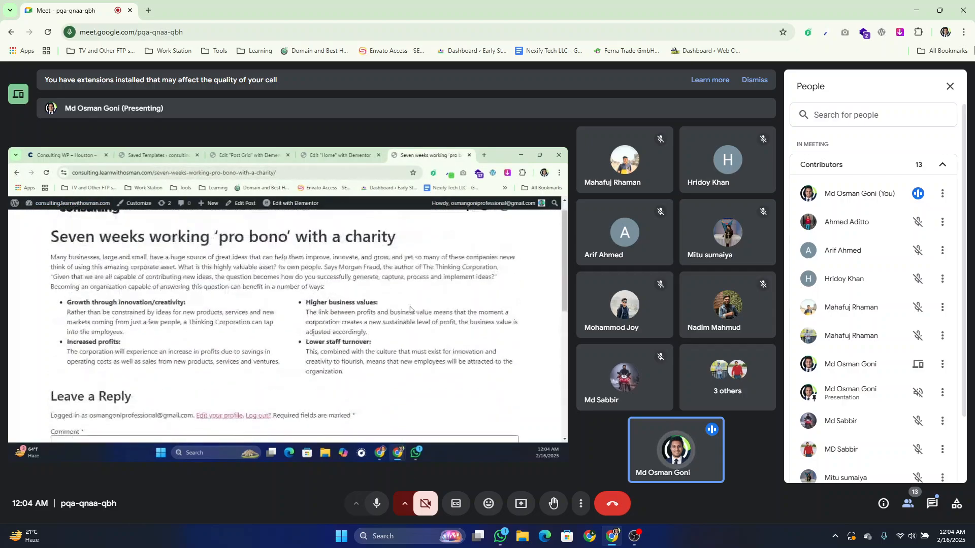
left_click(18, 175)
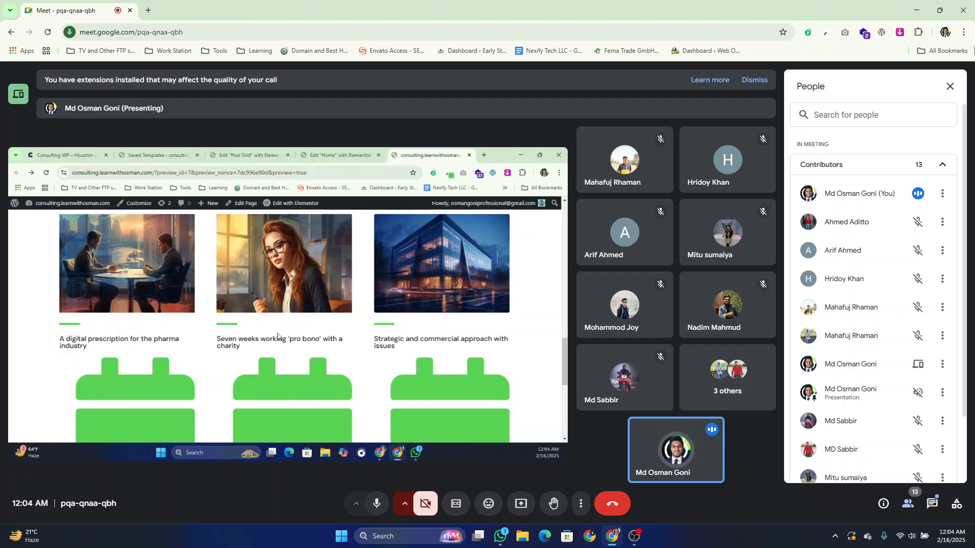
- Open the pharma industry post on the Consulting demo site and examine its single post layout, including the post info, tags, author box and sidebar
left_click(73, 151)
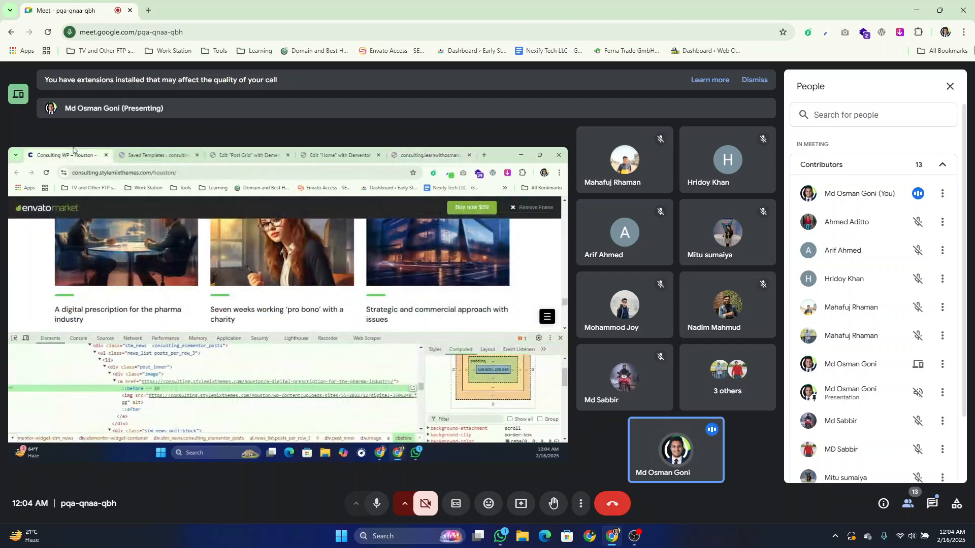
left_click(141, 311)
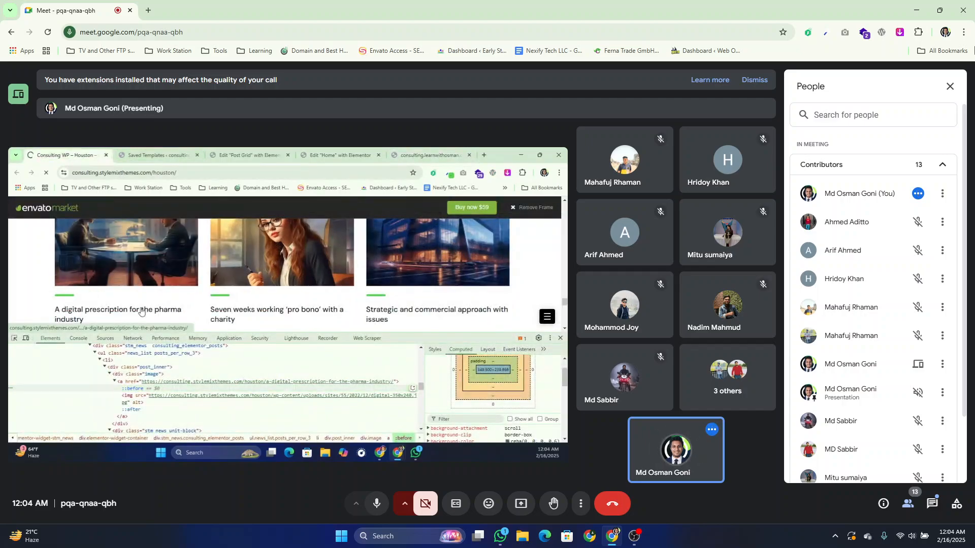
key("F12")
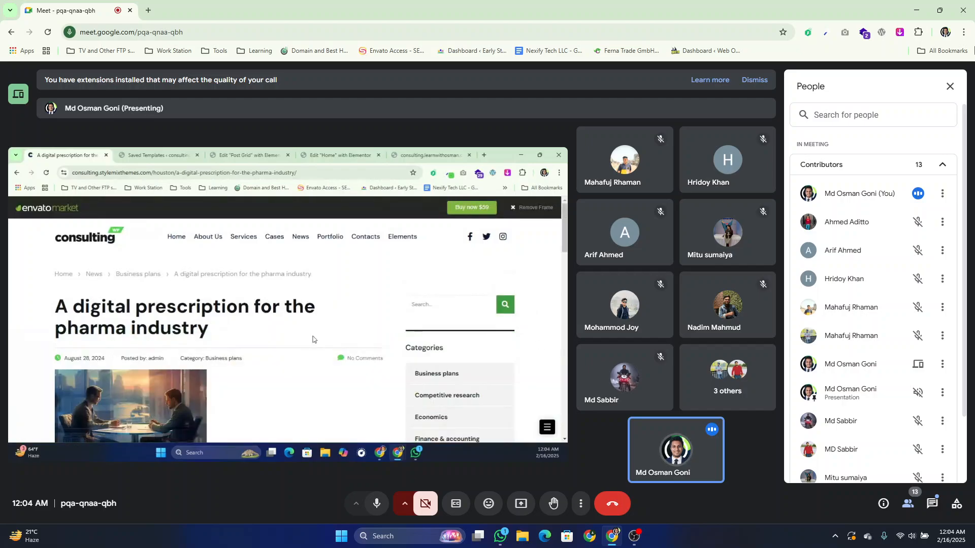
scroll(312, 339, "down", 8)
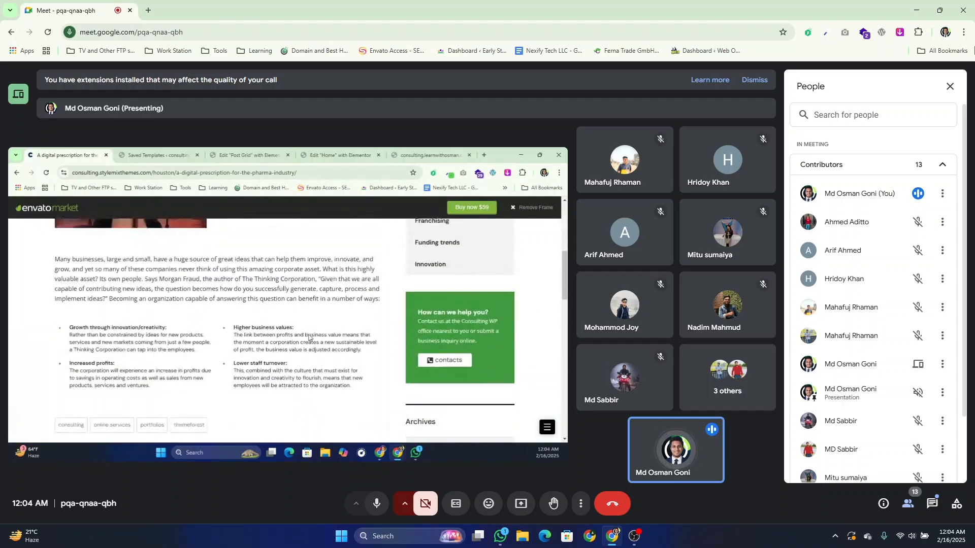
scroll(308, 337, "up", 8)
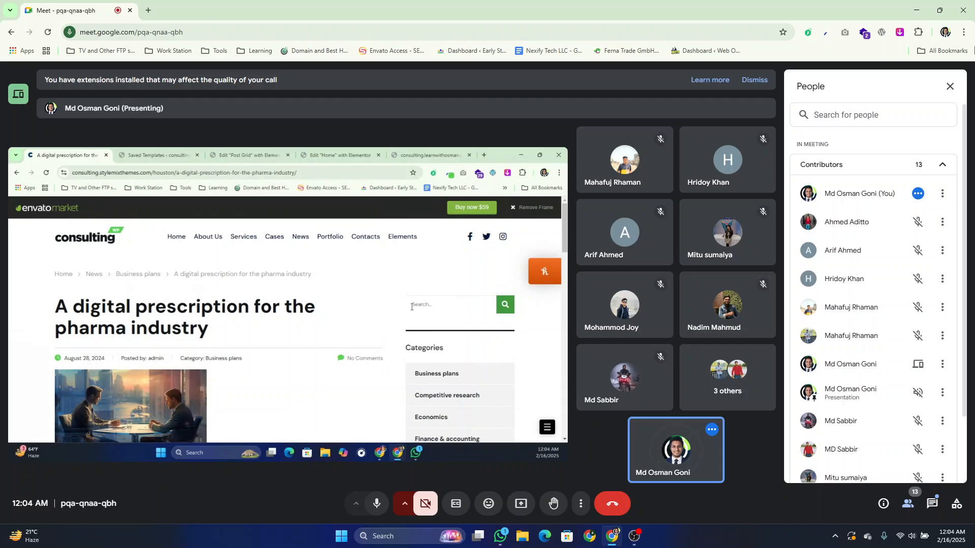
scroll(419, 345, "down", 10)
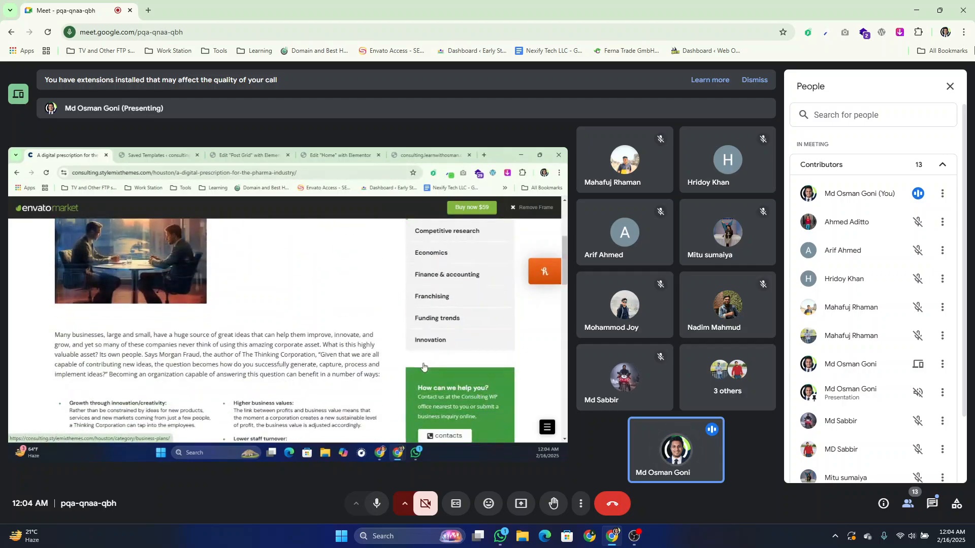
scroll(142, 265, "up", 10)
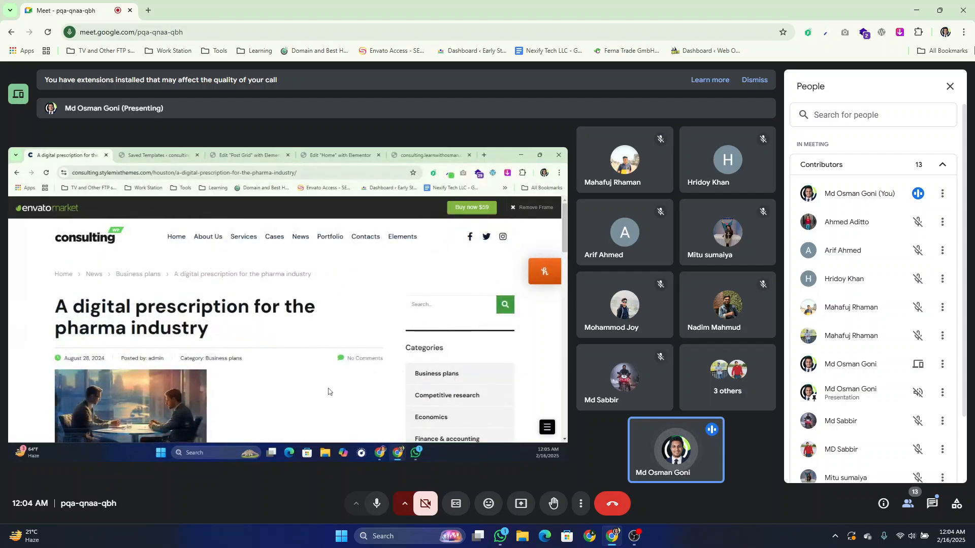
scroll(328, 391, "down", 5)
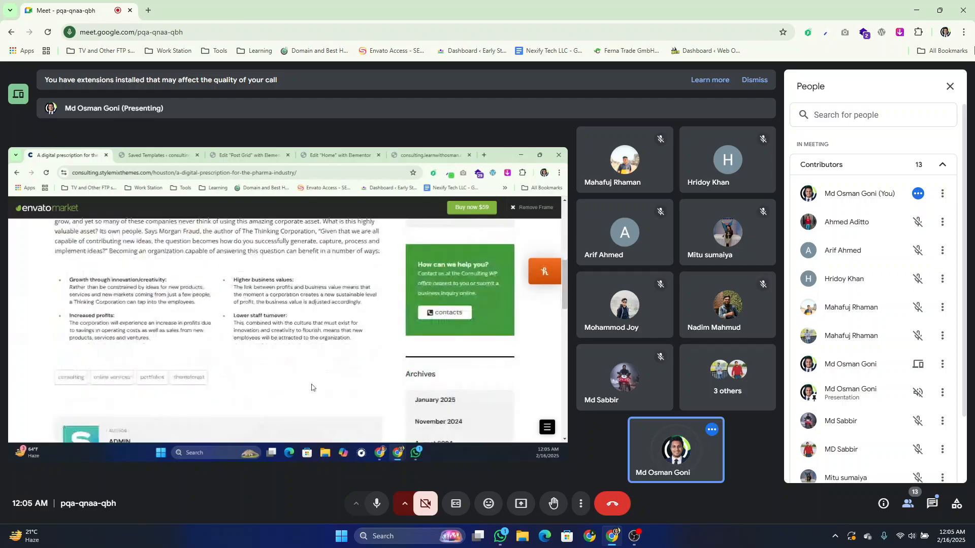
scroll(153, 353, "up", 5)
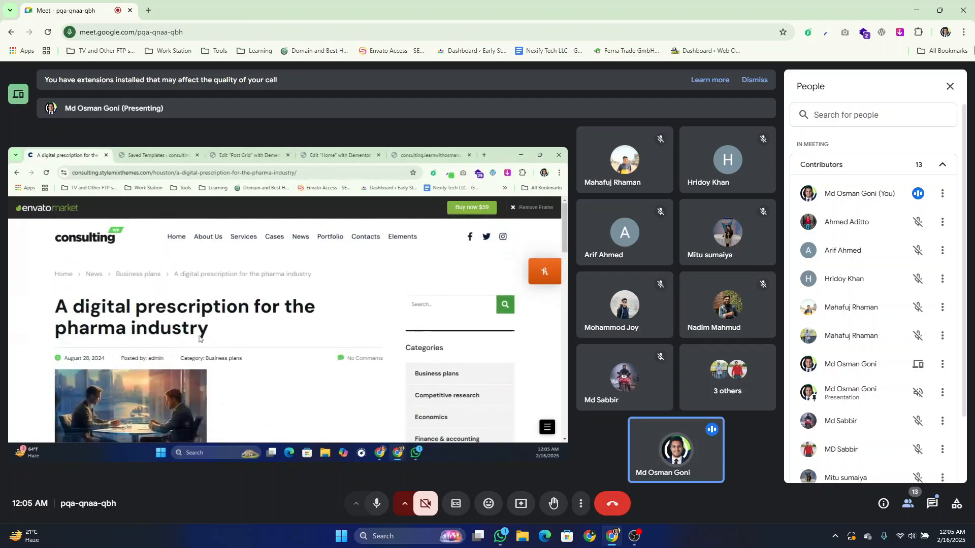
scroll(215, 372, "down", 6)
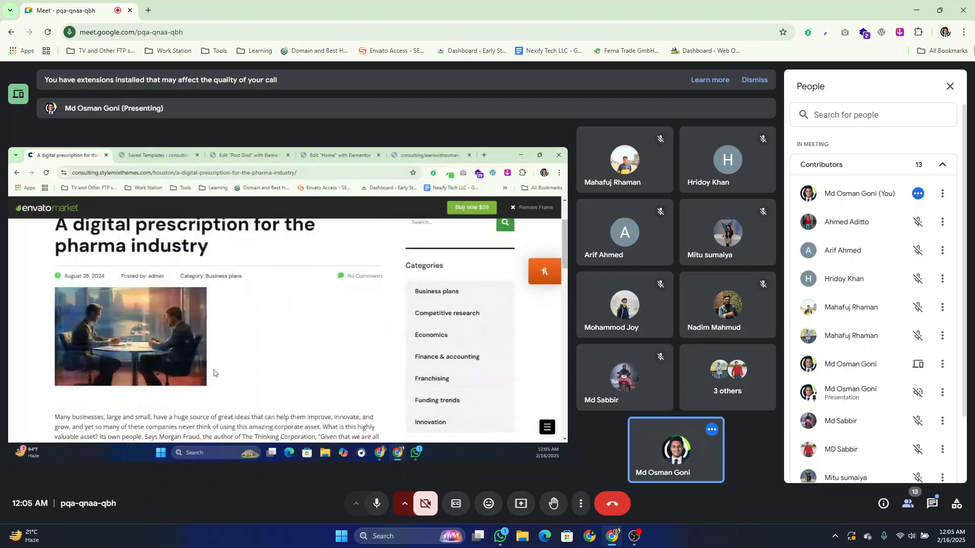
scroll(326, 391, "up", 2)
scroll(326, 391, "down", 2)
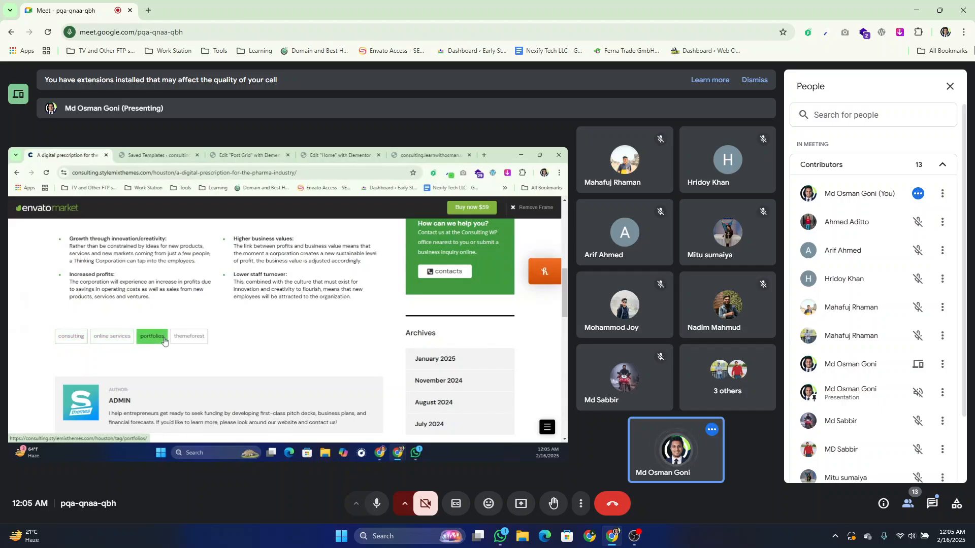
scroll(218, 343, "down", 3)
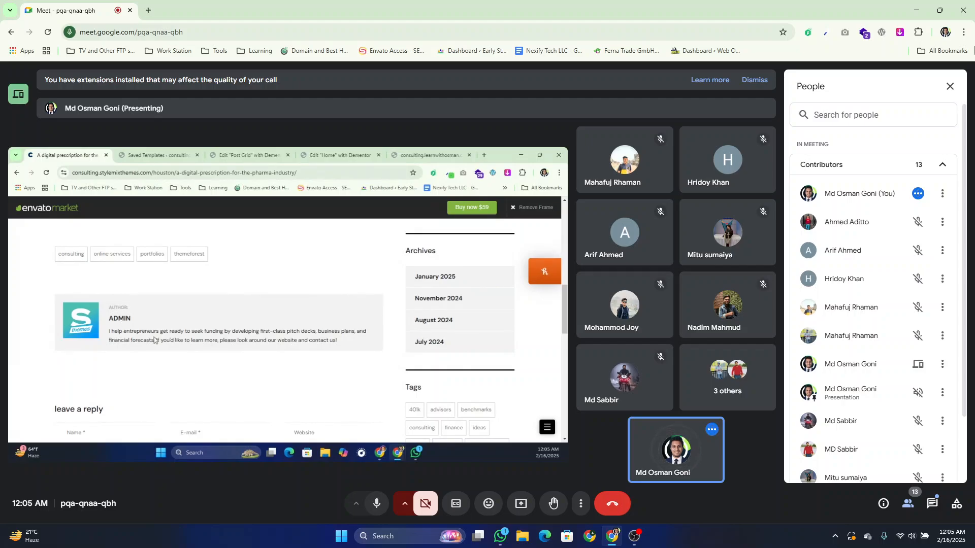
scroll(255, 420, "up", 10)
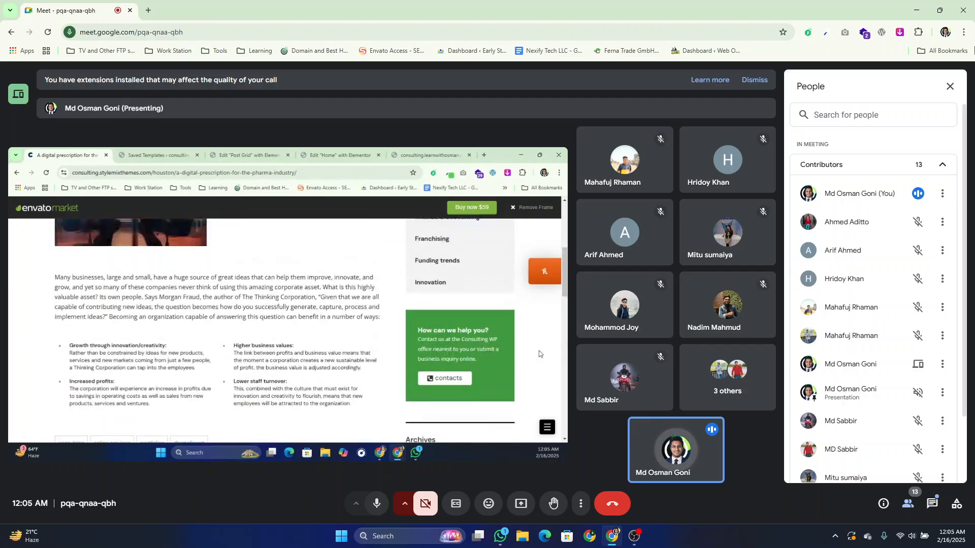
scroll(102, 272, "down", 1)
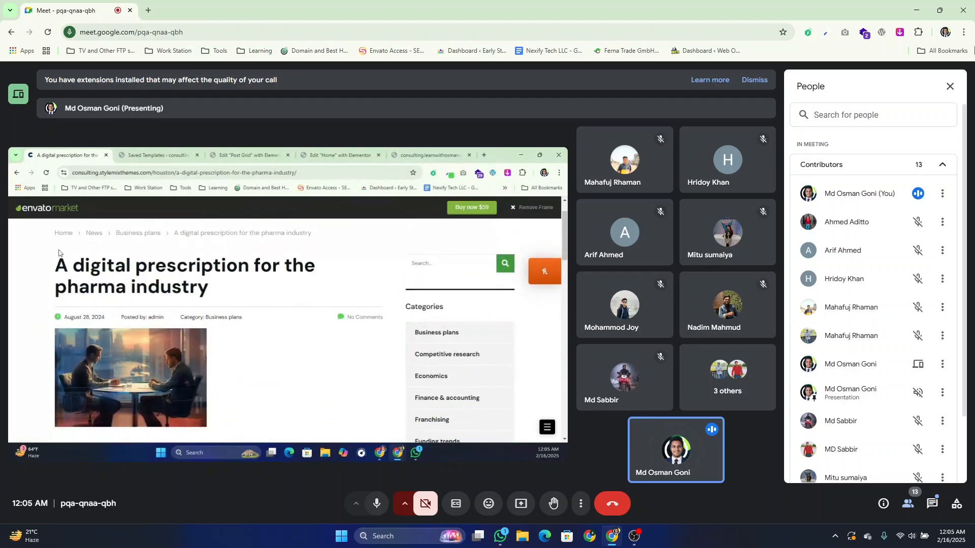
scroll(183, 350, "down", 5)
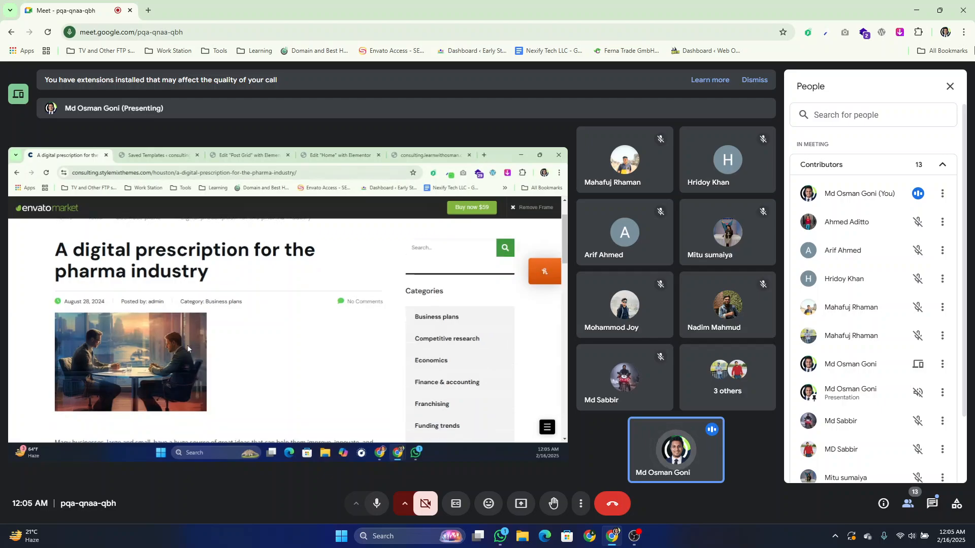
scroll(195, 359, "up", 6)
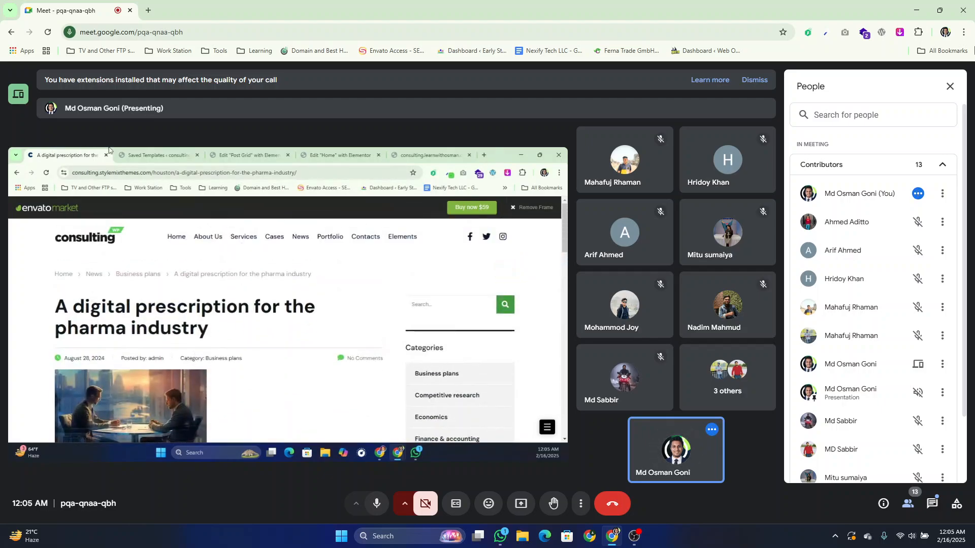
- In the site's Saved Templates, create a new template of type Single Post named "Single Post"
left_click(140, 154)
scroll(55, 343, "down", 2)
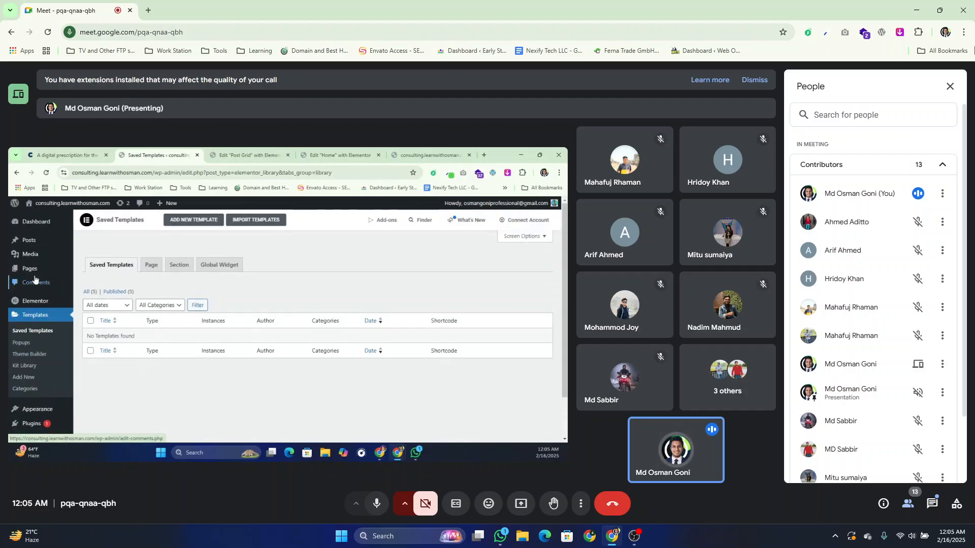
left_click(177, 220)
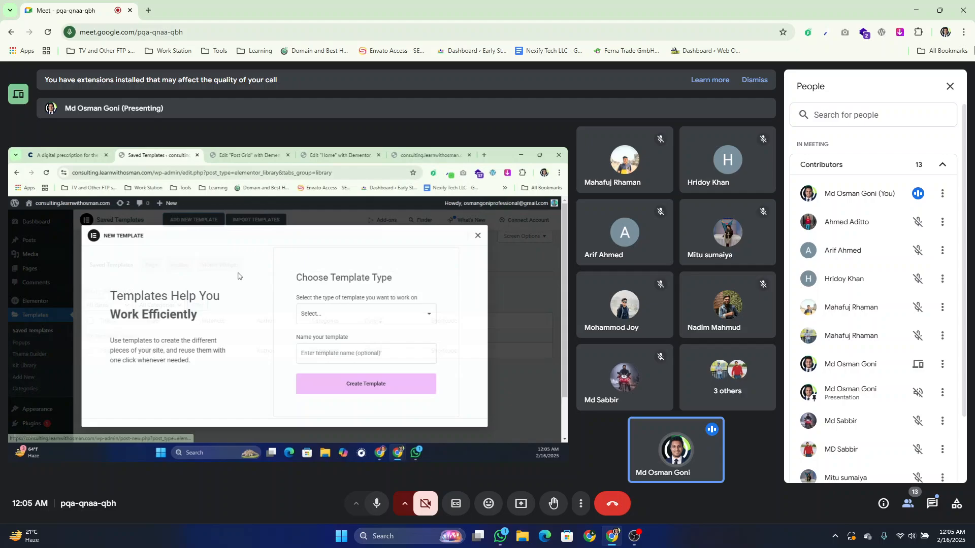
left_click(333, 315)
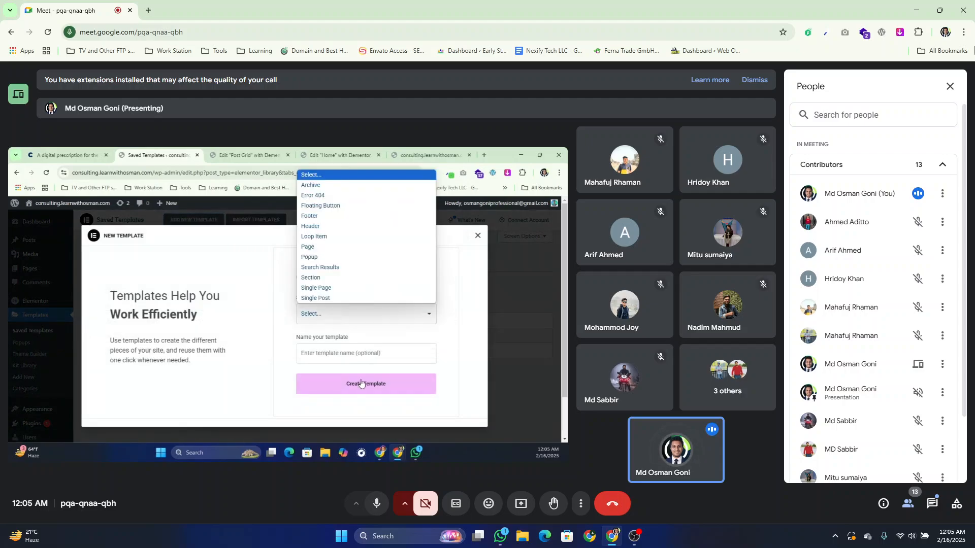
left_click(317, 298)
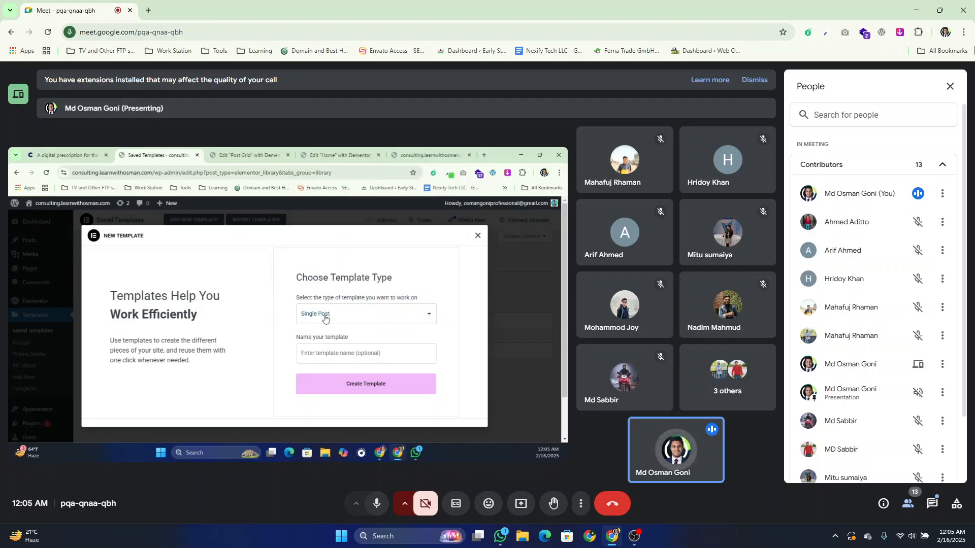
left_click(331, 357)
type("Single Post")
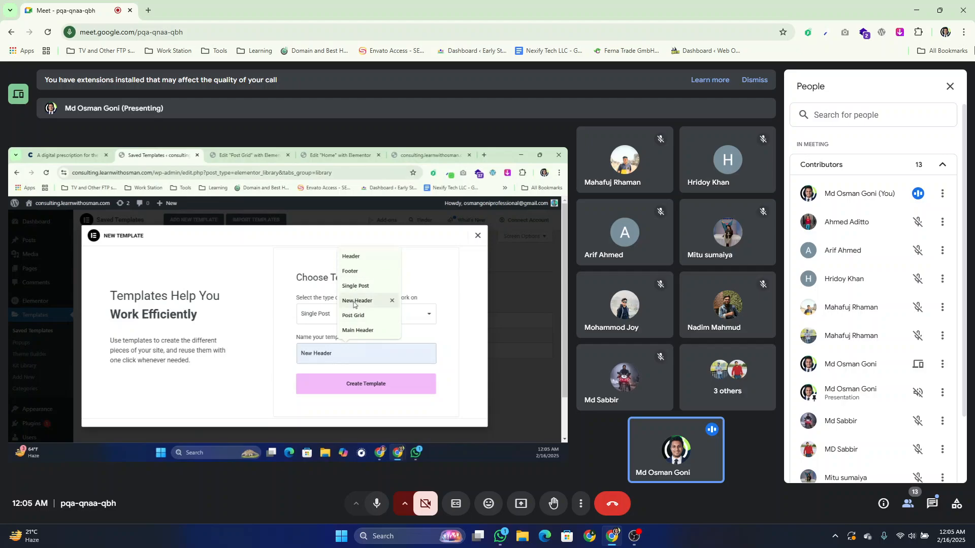
left_click(362, 379)
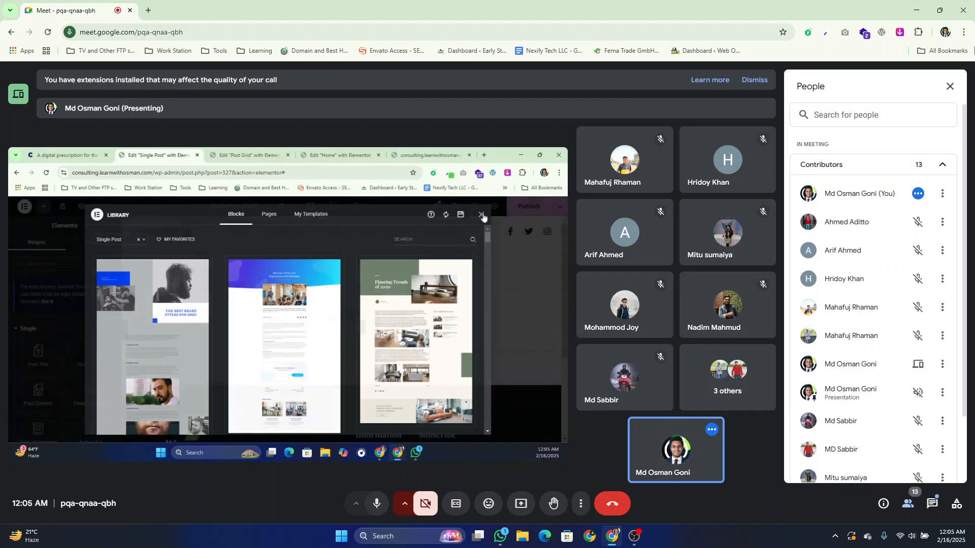
- Dismiss the block library, add a one-column section to the template and place a Post Title widget in it
left_click(482, 216)
left_click(333, 316)
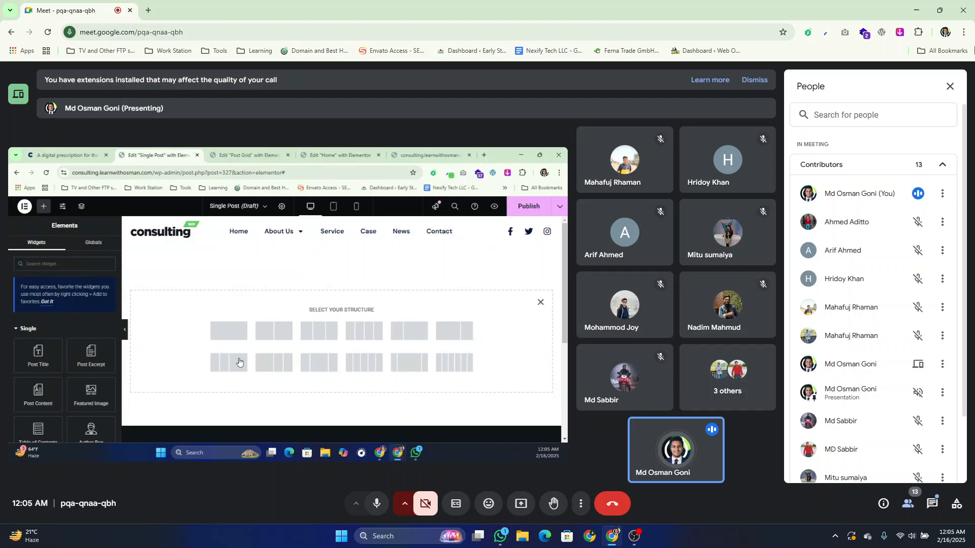
left_click(229, 334)
left_click(44, 206)
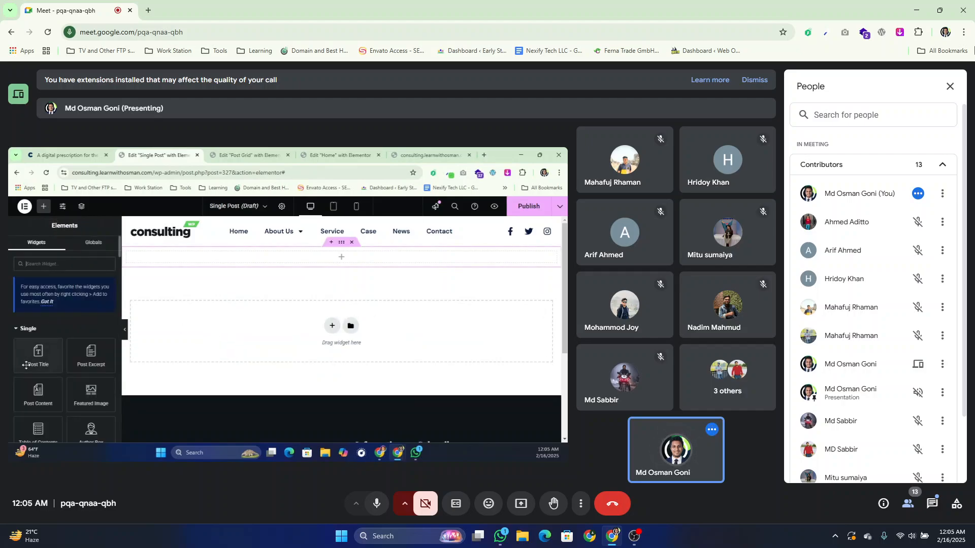
left_click_drag(24, 364, 287, 262)
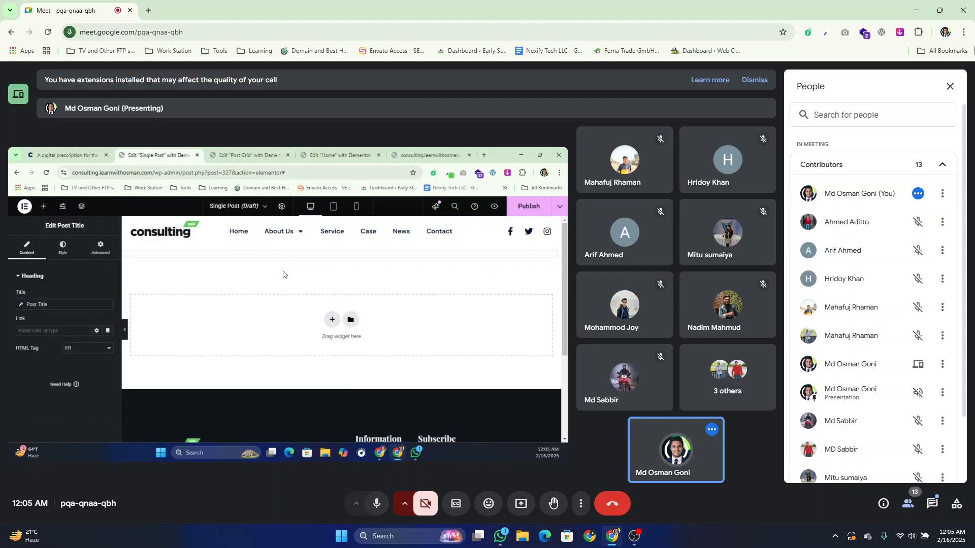
- Publish the template with a display condition that includes Posts
left_click(533, 212)
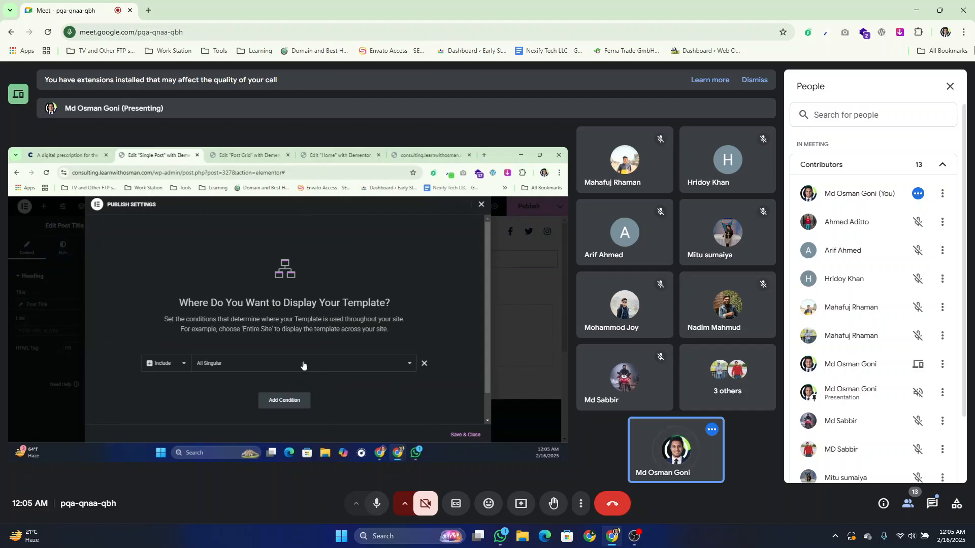
left_click(302, 364)
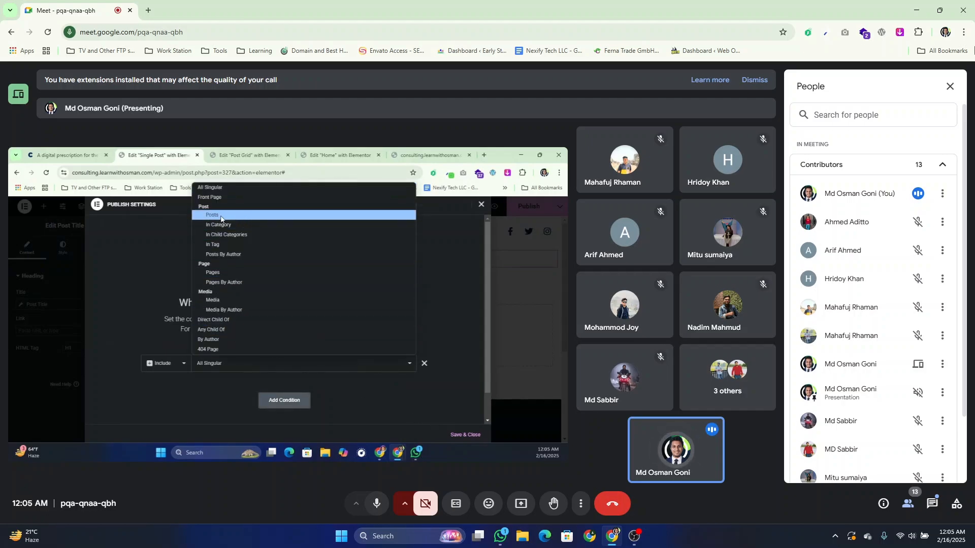
left_click(221, 219)
left_click(473, 439)
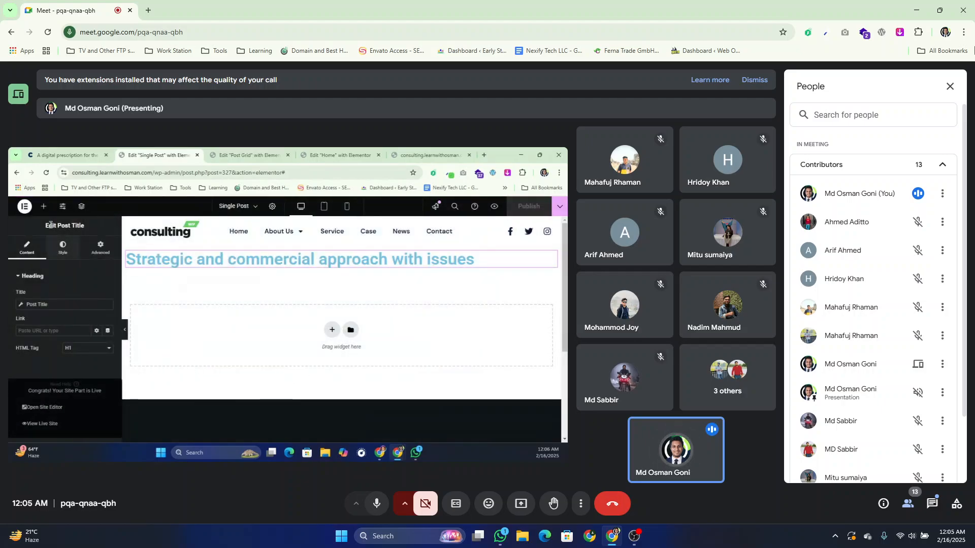
- Add a Featured Image widget directly below the post title
left_click(44, 208)
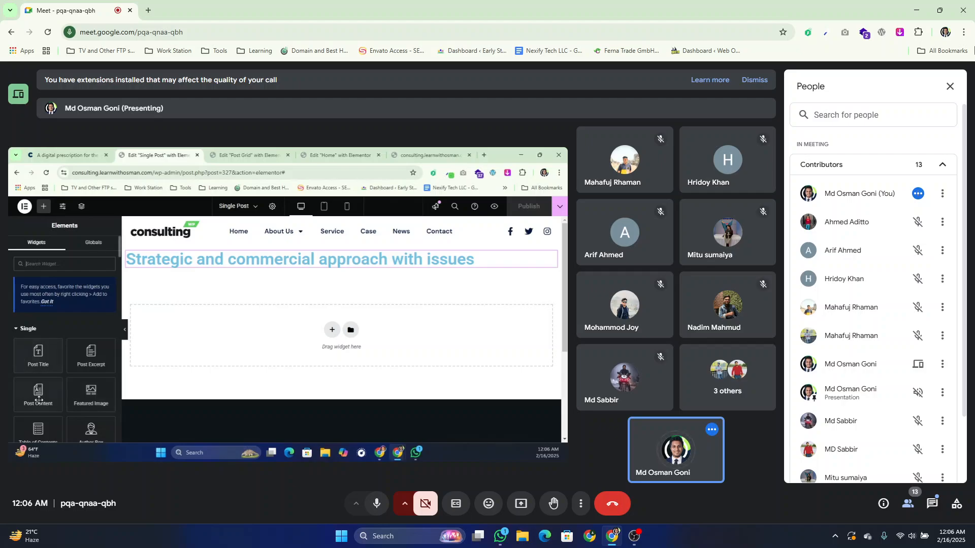
left_click_drag(89, 396, 249, 271)
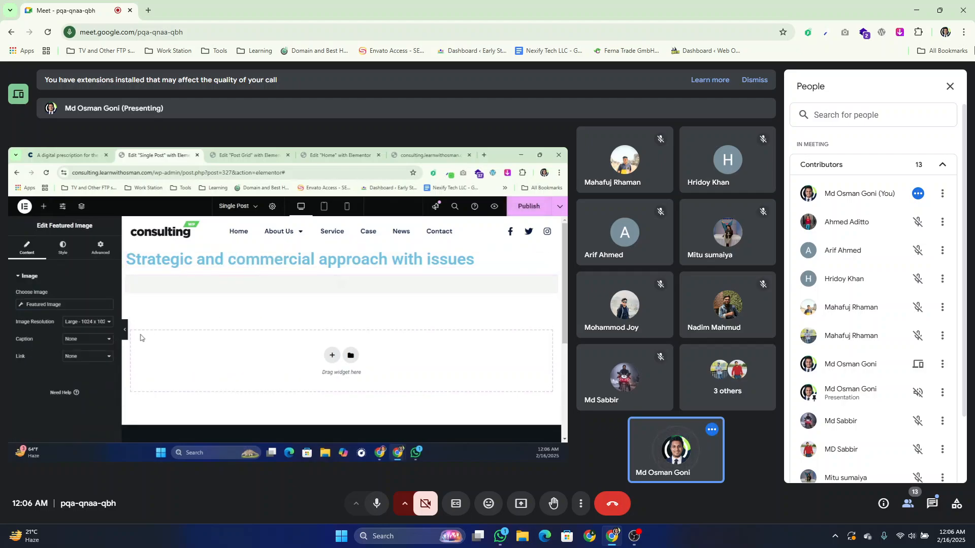
- Apply the Post Grid template's image style to the single post's featured image and align the image left
left_click(249, 155)
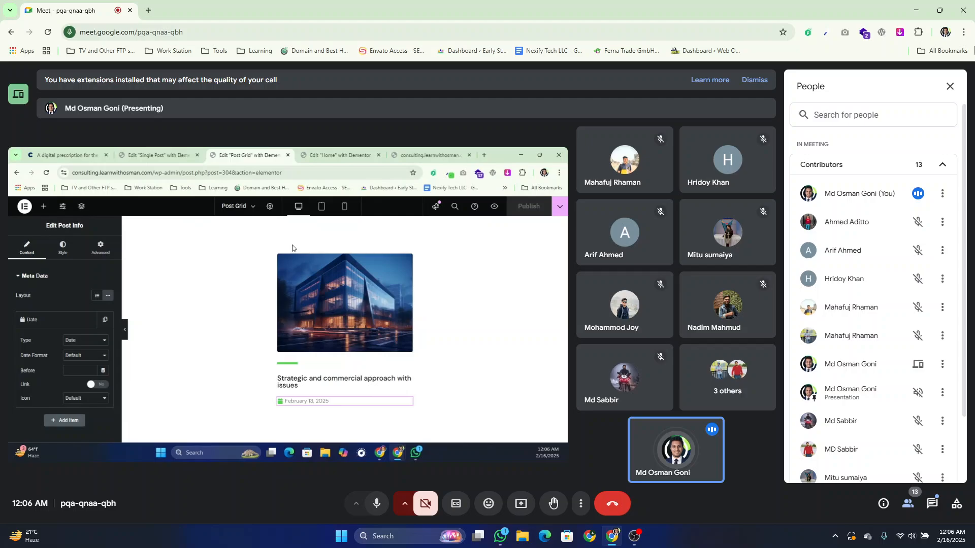
right_click(305, 311)
left_click(318, 315)
key("ctrl+shift+Tab")
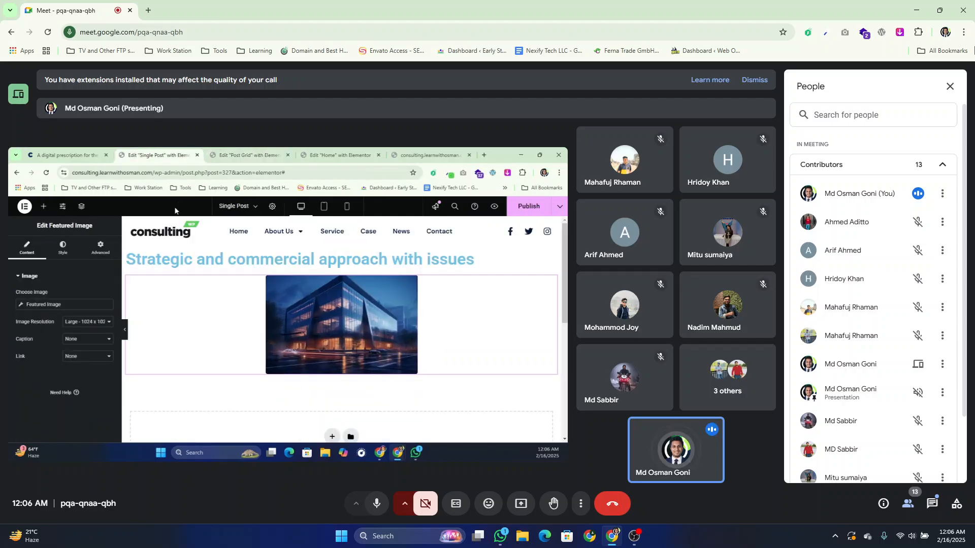
right_click(305, 322)
left_click(325, 337)
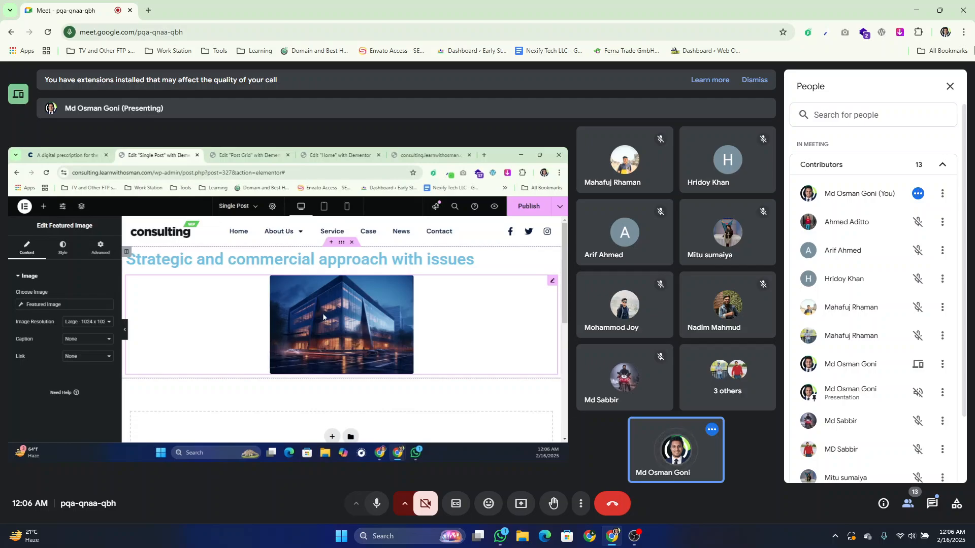
left_click(62, 248)
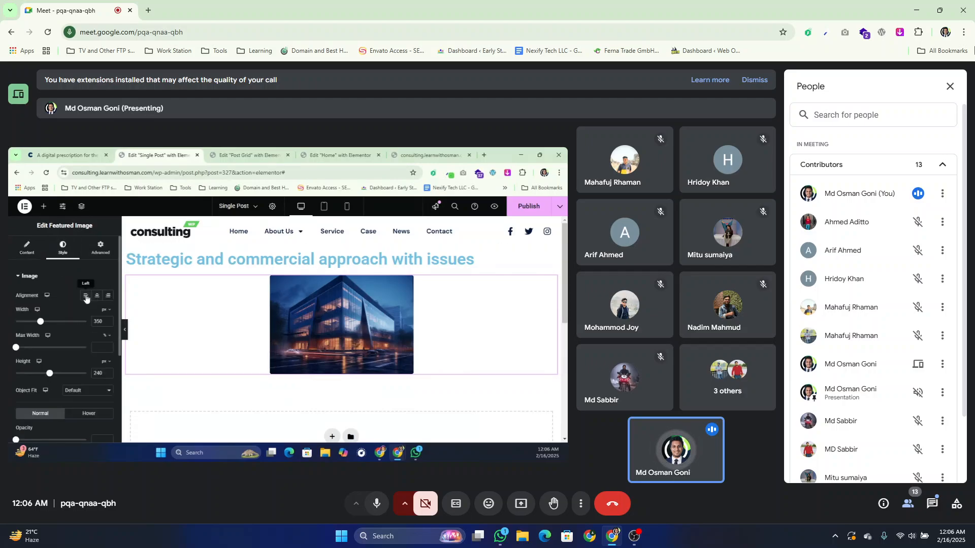
left_click(86, 296)
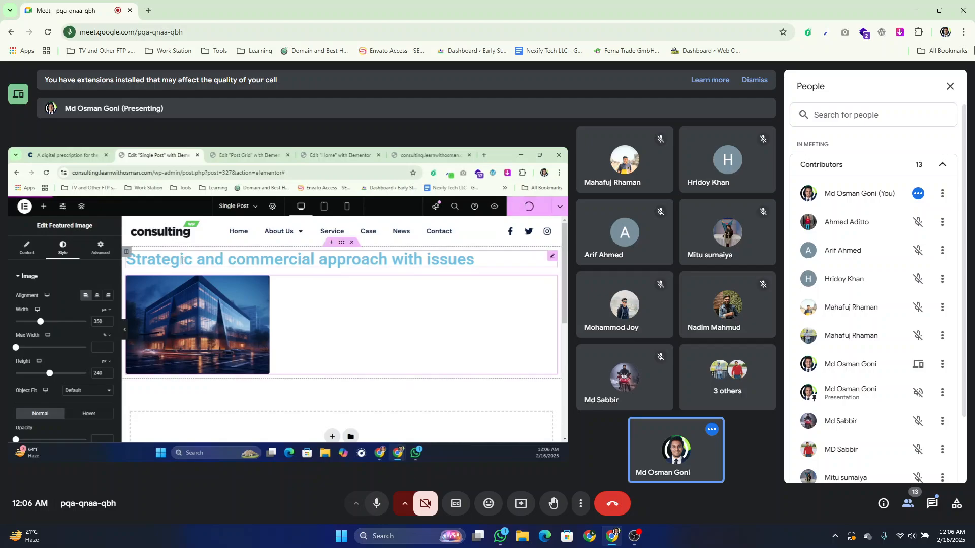
- Copy the Home page hero heading "Doing the right thing, at the right time" and paste its style onto the Single Post template's title
key("ctrl+Tab")
key("ctrl+Tab")
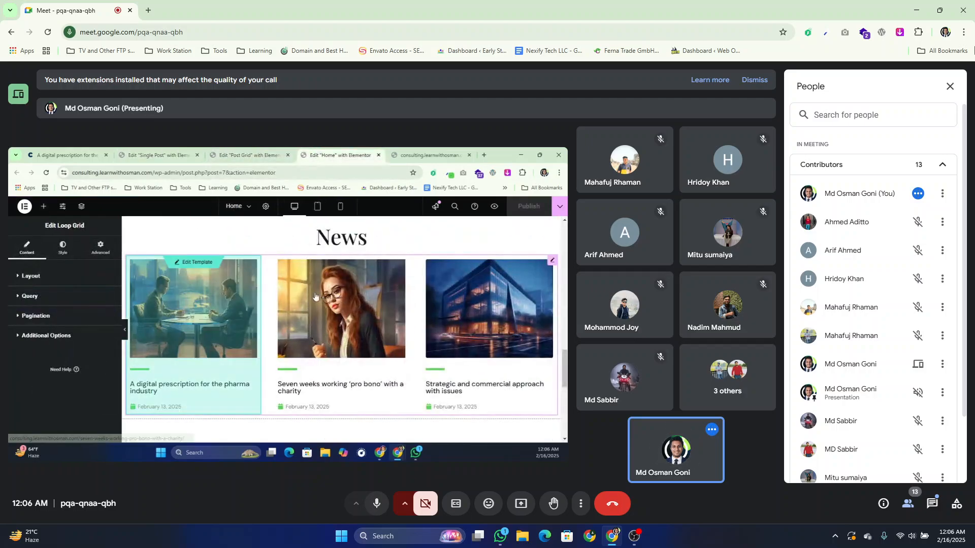
scroll(315, 296, "up", 5)
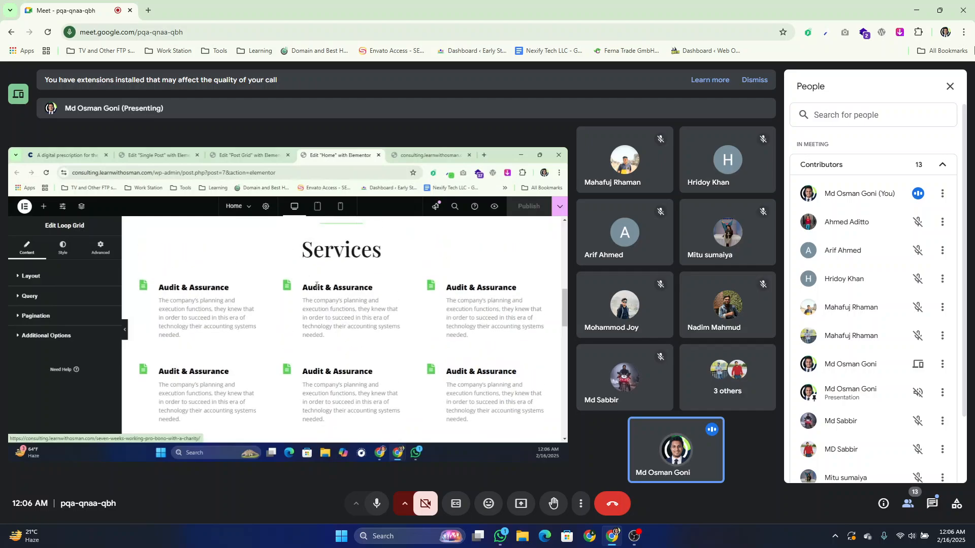
scroll(316, 286, "up", 5)
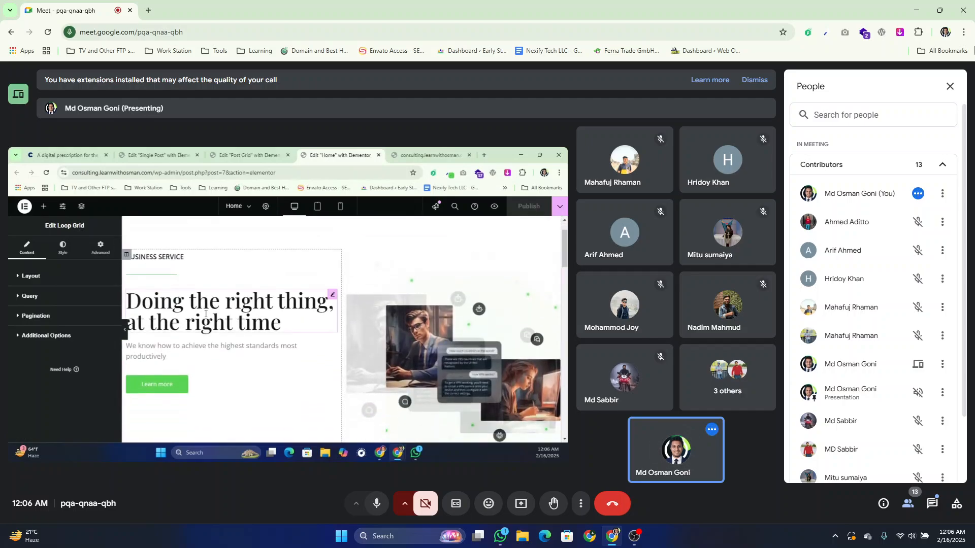
right_click(205, 314)
left_click(219, 308)
left_click(248, 154)
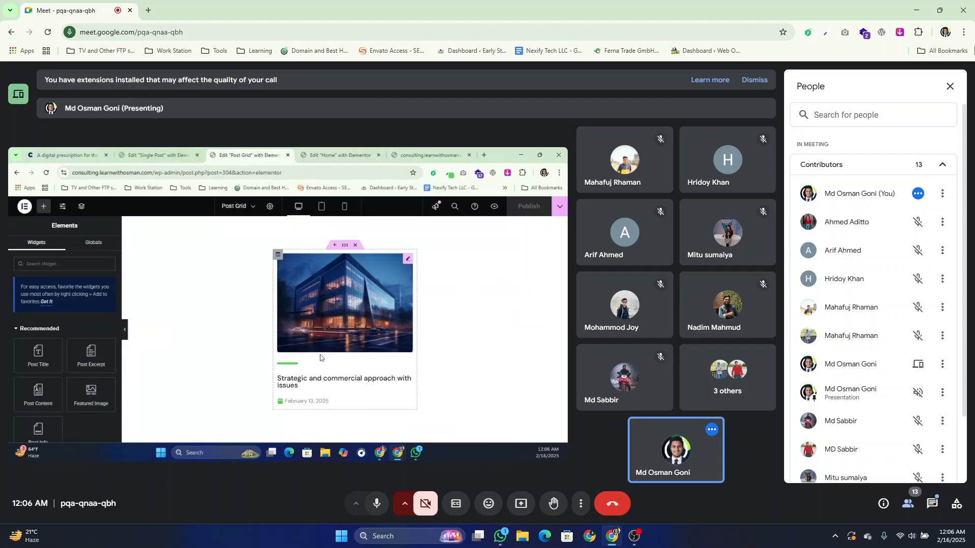
left_click(157, 155)
right_click(278, 266)
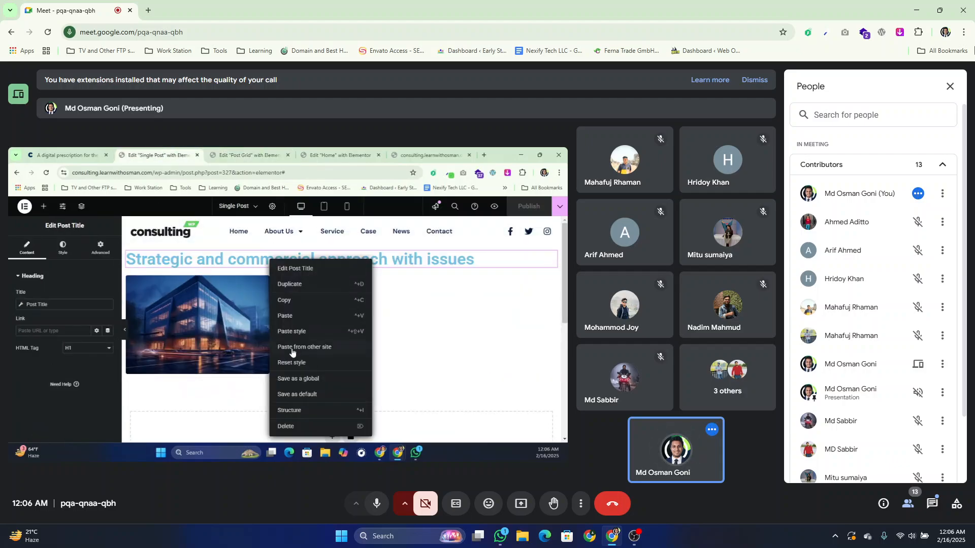
left_click(295, 329)
- Set the post title's font family to DM Sans and publish the template changes
left_click(62, 248)
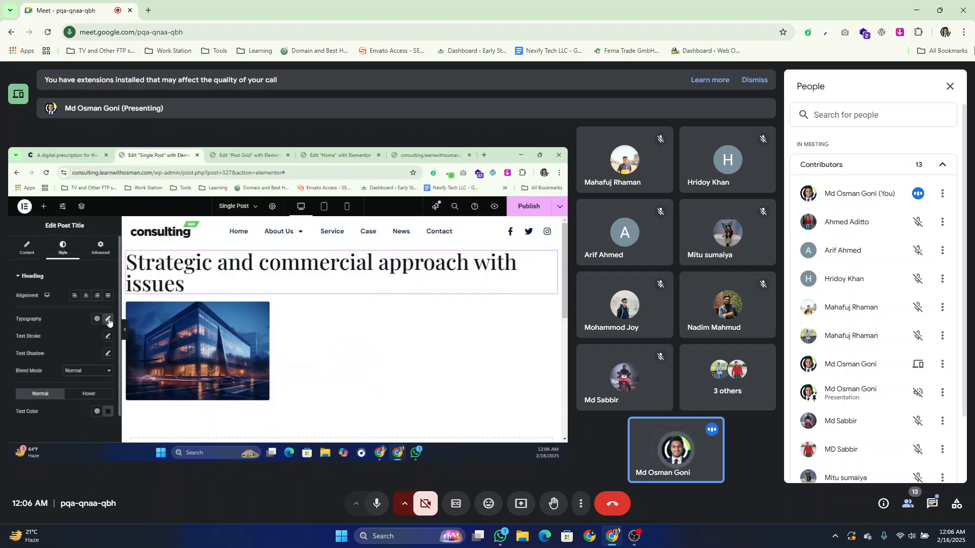
left_click(108, 320)
left_click(82, 358)
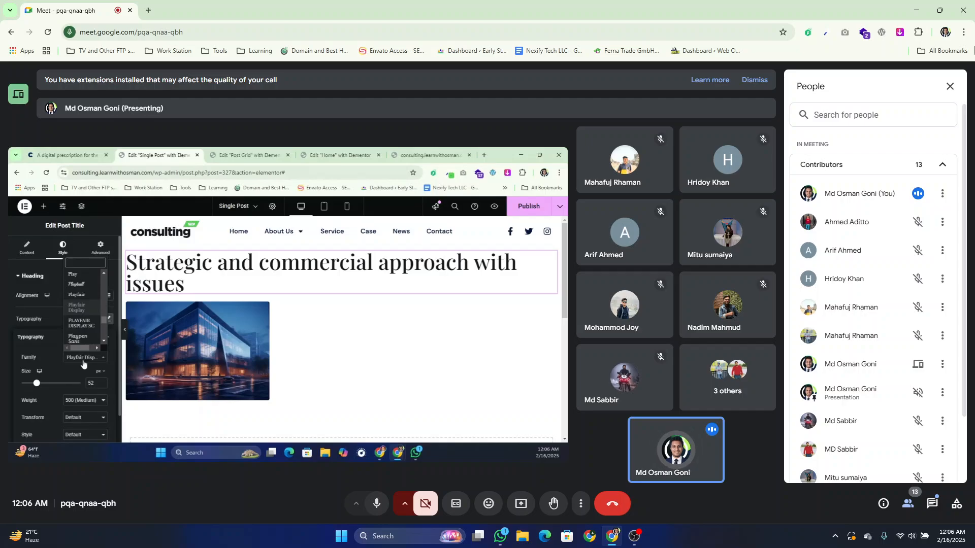
type("dm san")
key("Return")
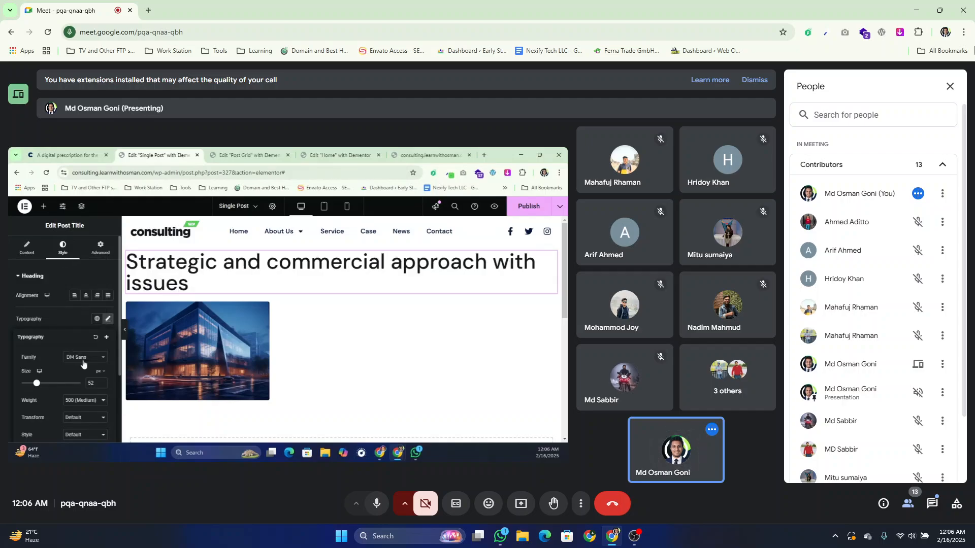
left_click(518, 207)
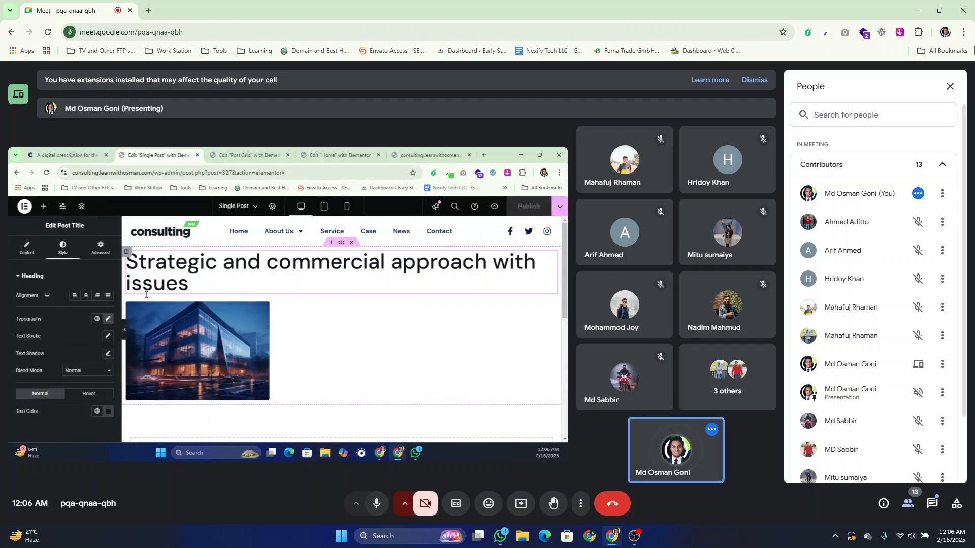
- Add a second column beside the post title and image, set its width to 20%, and publish the change
right_click(128, 253)
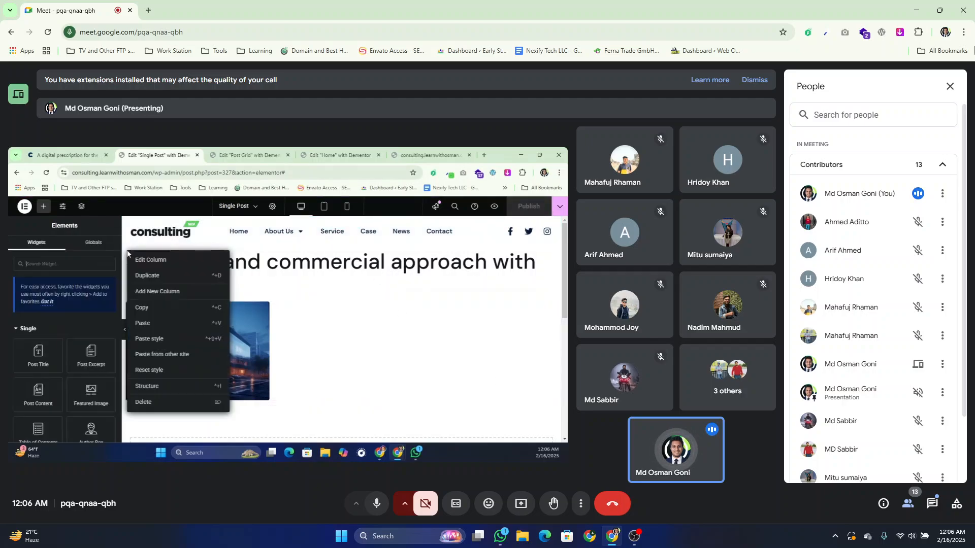
left_click(166, 292)
left_click_drag(342, 303, 468, 285)
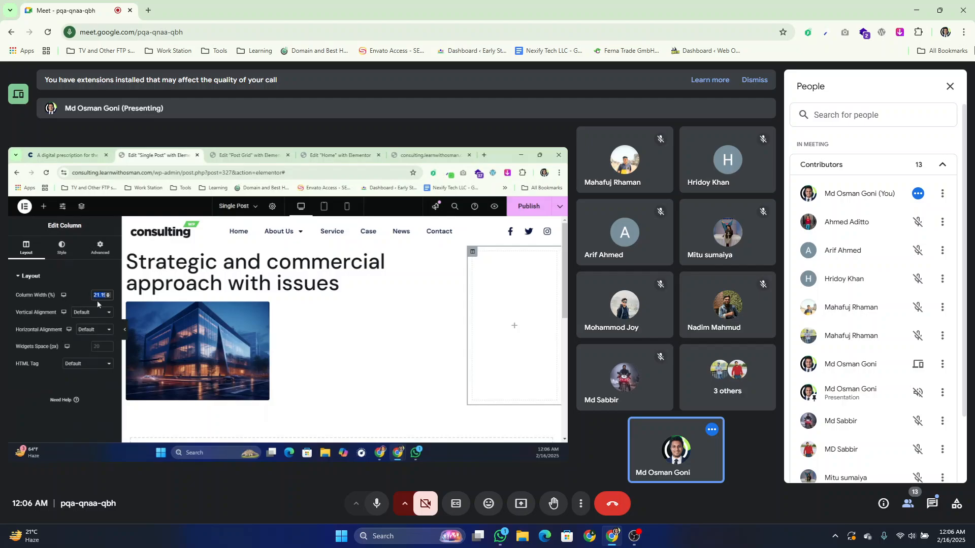
type("20")
left_click(531, 207)
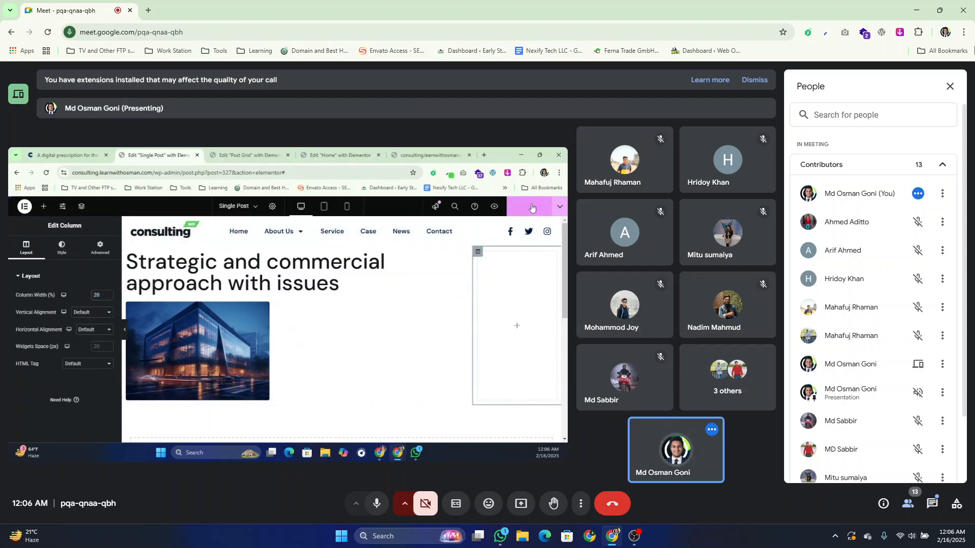
- Add a Post Content widget below the featured image and check how the article text displays
left_click(44, 206)
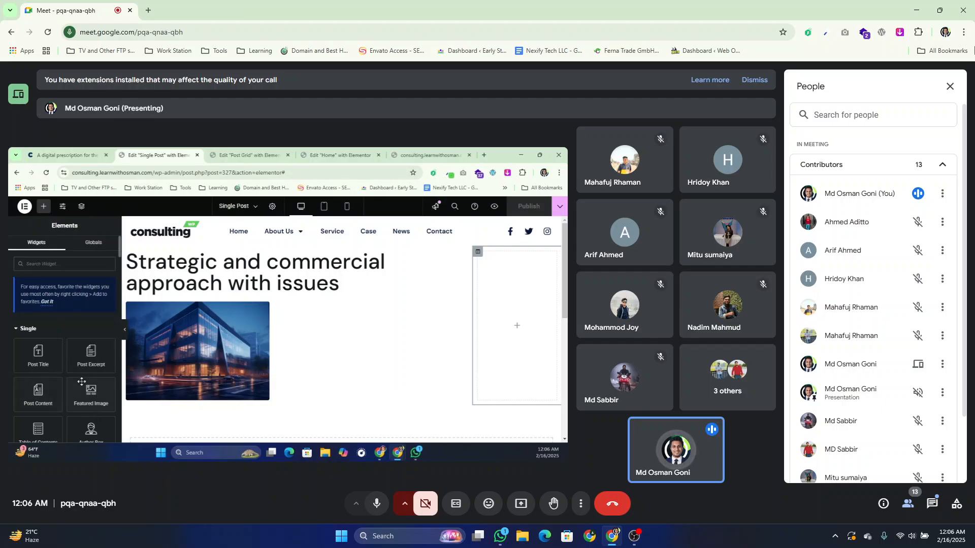
scroll(81, 382, "down", 2)
left_click_drag(38, 311, 278, 385)
scroll(302, 344, "down", 3)
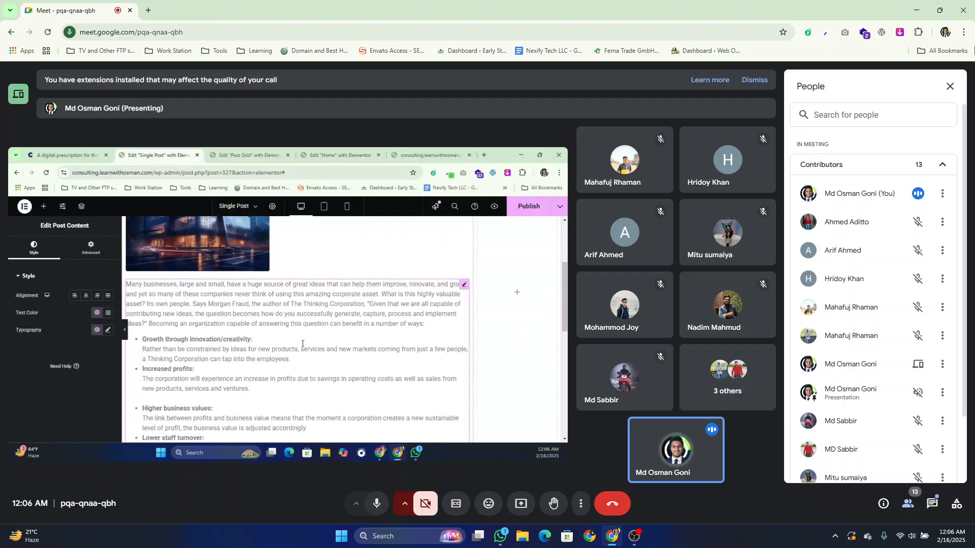
scroll(302, 344, "up", 1)
- Inspect the first body paragraph of the demo pharma article to check its computed text styles
left_click(43, 207)
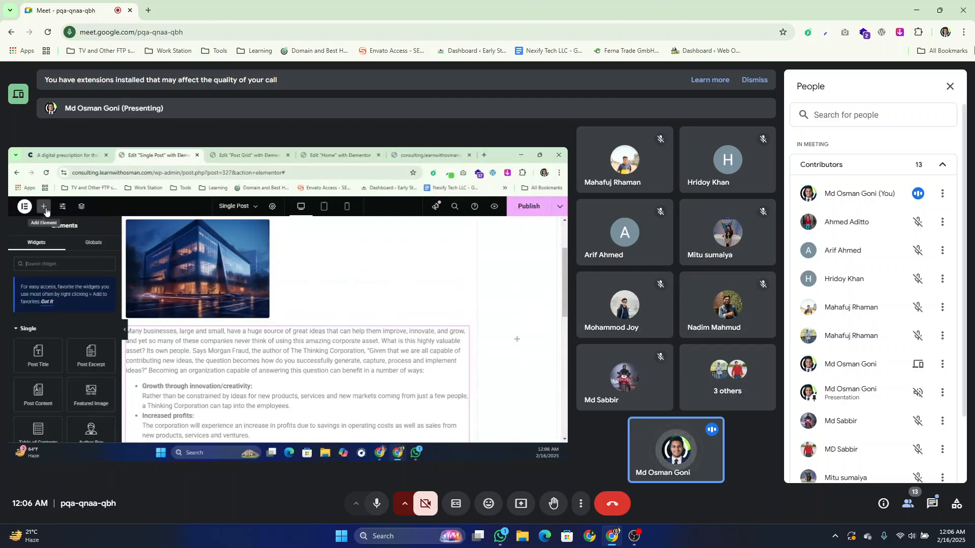
left_click(319, 350)
left_click(233, 154)
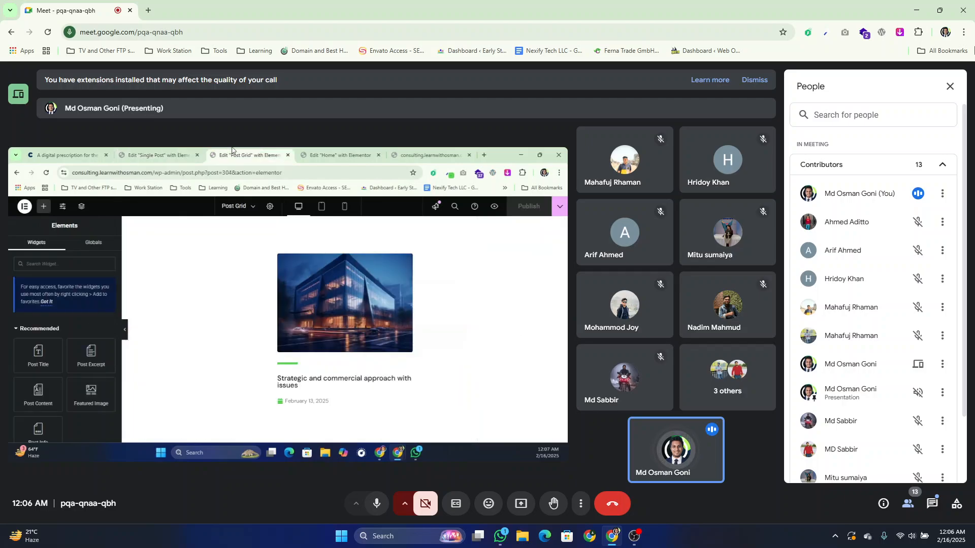
left_click(85, 156)
scroll(166, 353, "down", 3)
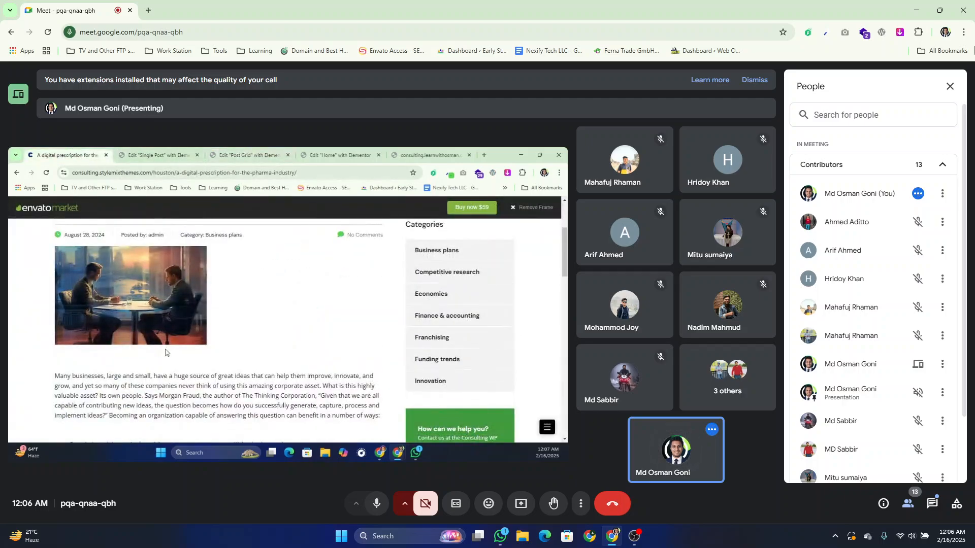
scroll(165, 353, "down", 3)
right_click(131, 253)
left_click(153, 435)
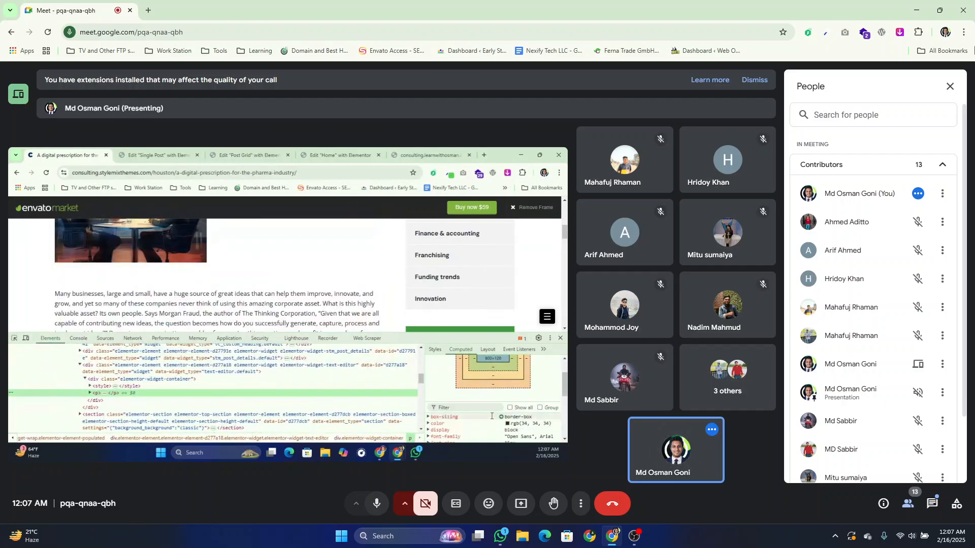
- Set the Single Post template's post content text color to rgb(19, 23, 29)
left_click(167, 154)
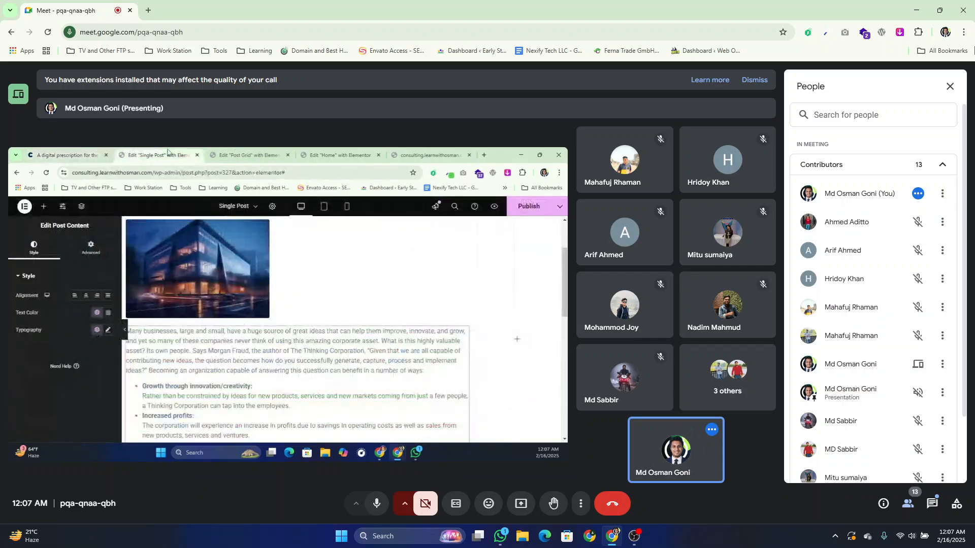
left_click(108, 313)
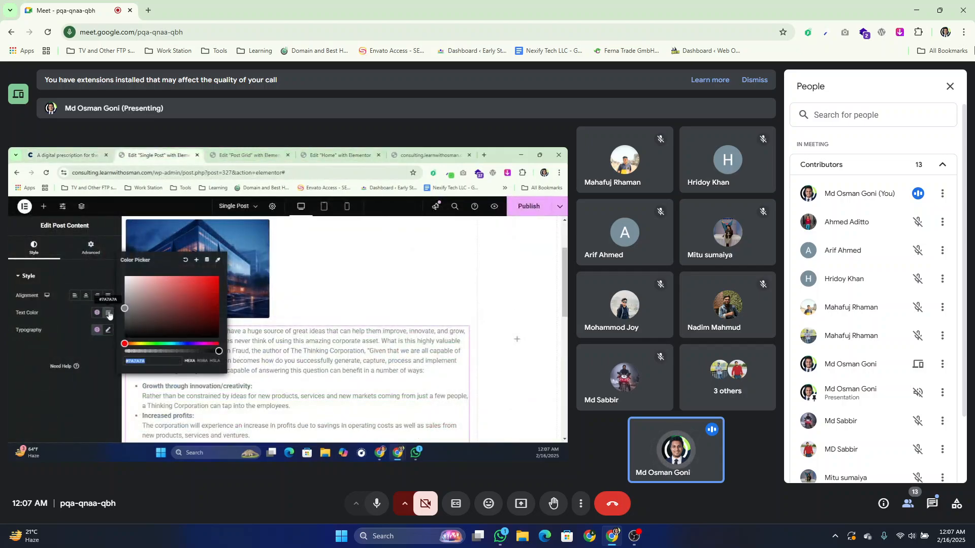
key("super+v")
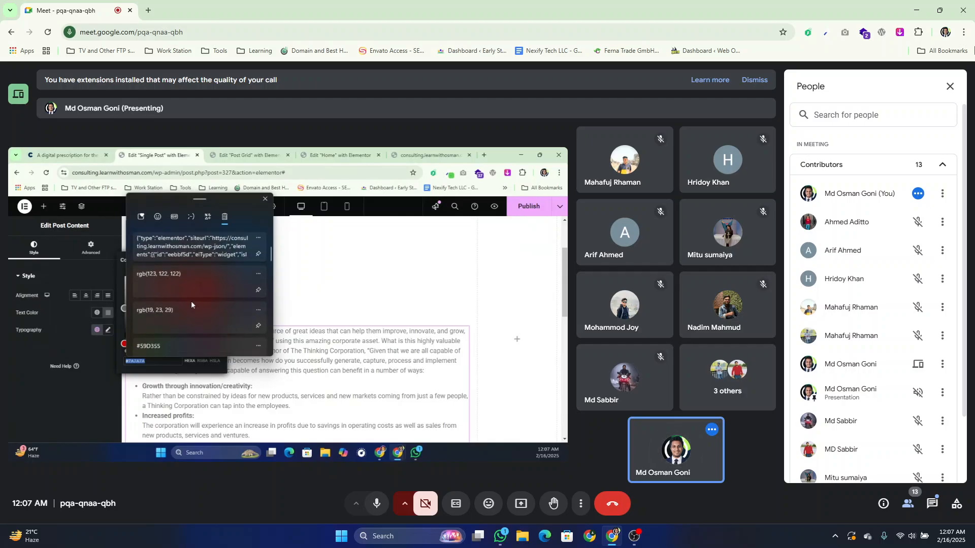
left_click(167, 310)
left_click(96, 361)
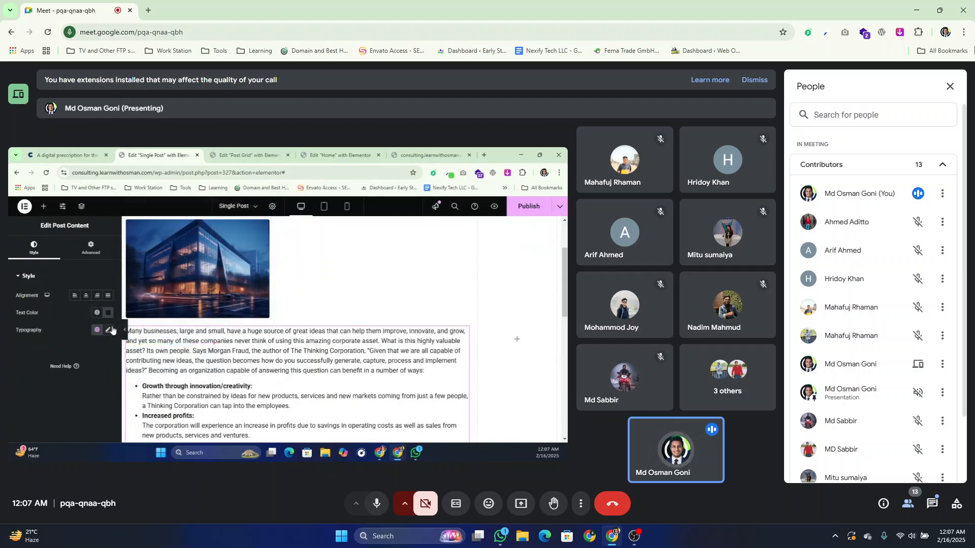
- Set the post content's typography to DM Sans at 15 px, matching the demo's size, and publish the template
left_click(112, 330)
left_click(102, 368)
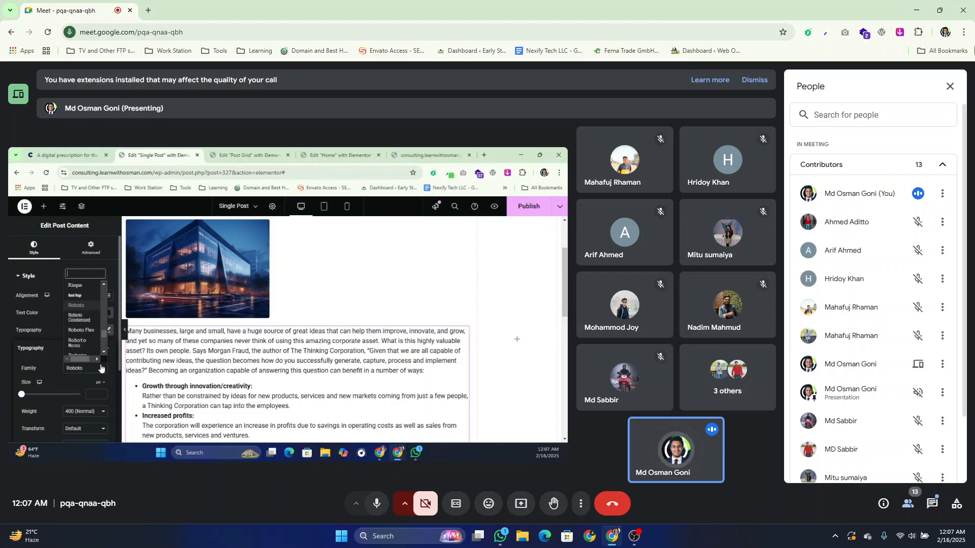
type("dm sa")
key("Return")
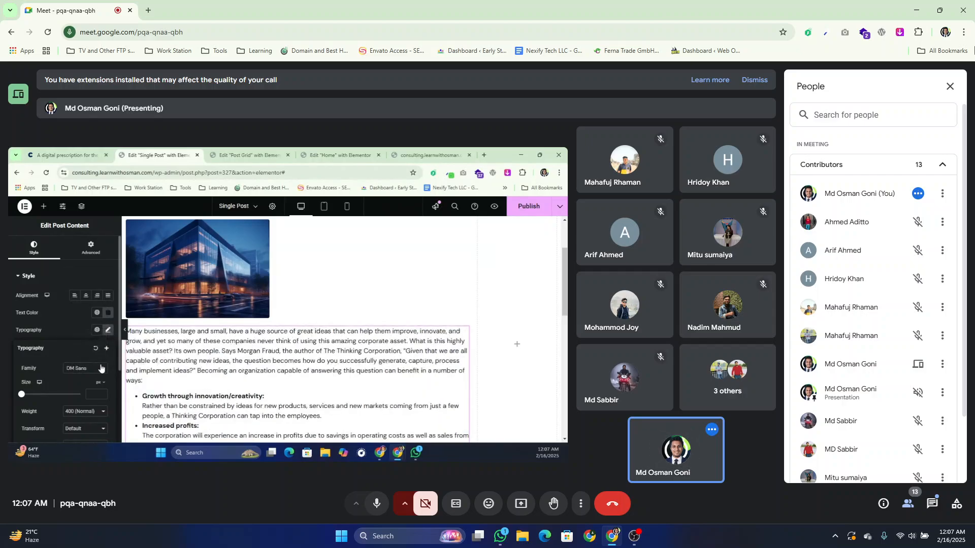
left_click(66, 155)
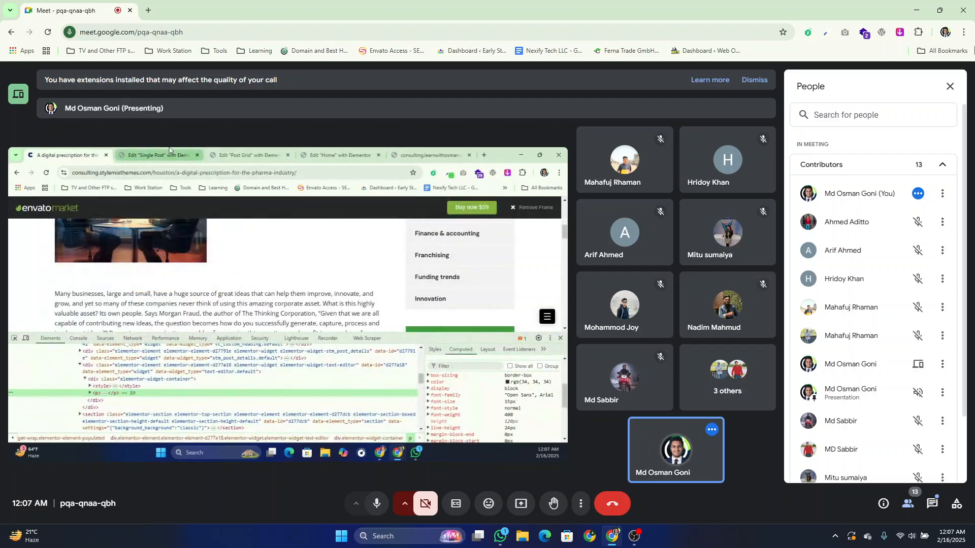
left_click(157, 155)
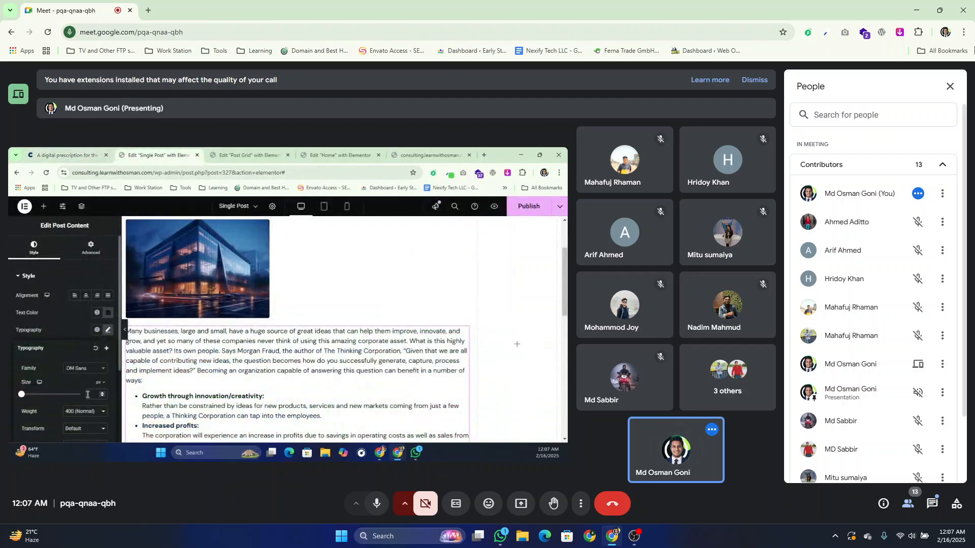
type("15")
left_click(538, 210)
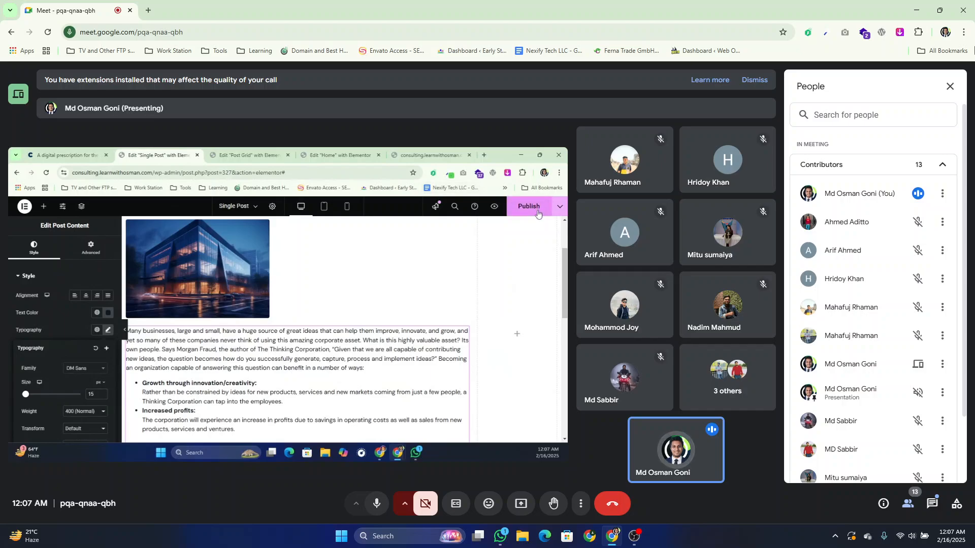
- Review the styled post content and examine the demo article's sections below its body text, down to the comment form
scroll(264, 326, "down", 3)
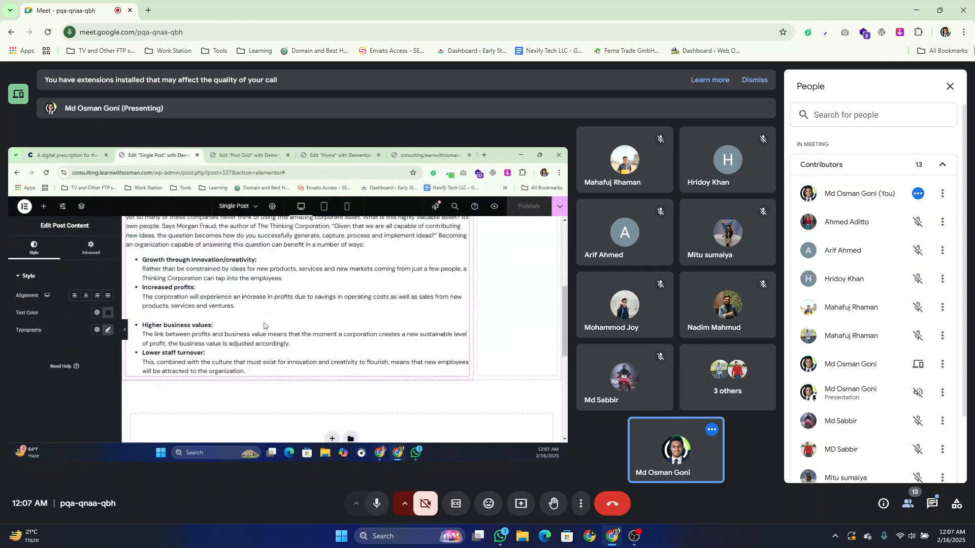
scroll(264, 325, "up", 5)
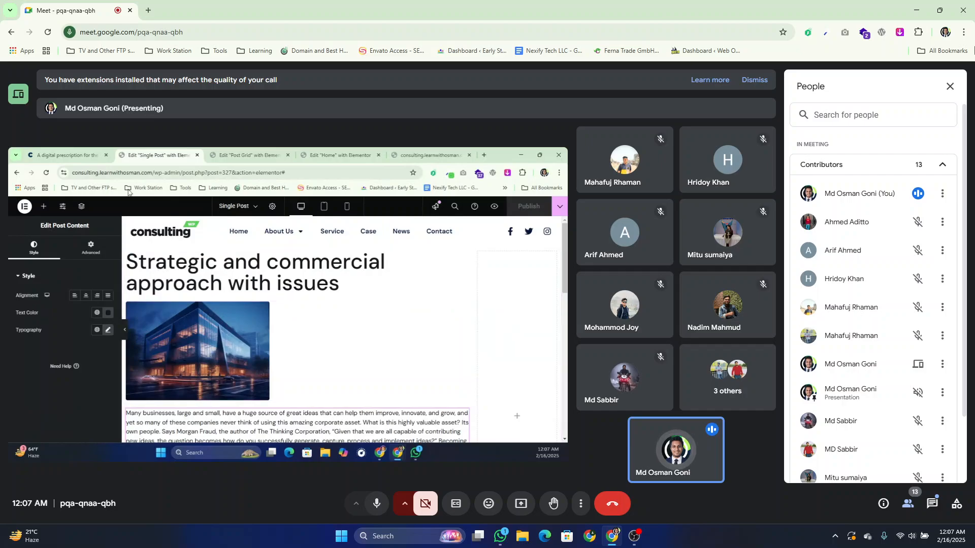
left_click(64, 155)
scroll(213, 292, "down", 10)
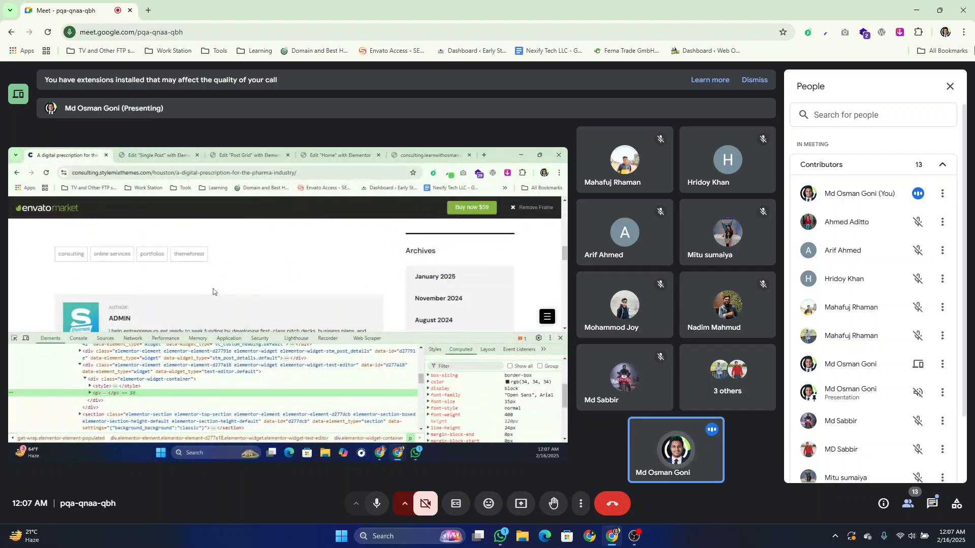
scroll(213, 292, "down", 5)
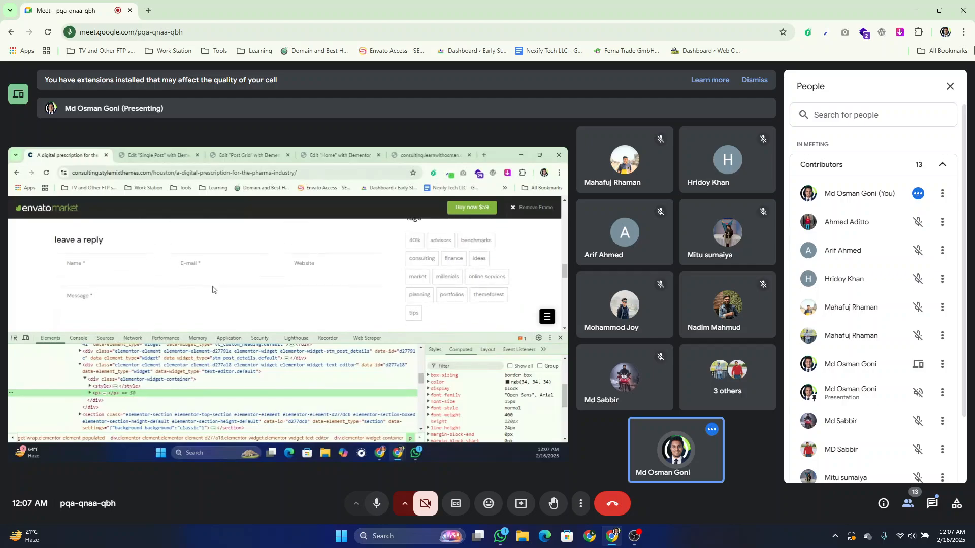
scroll(124, 268, "up", 2)
scroll(117, 269, "down", 2)
scroll(103, 292, "down", 2)
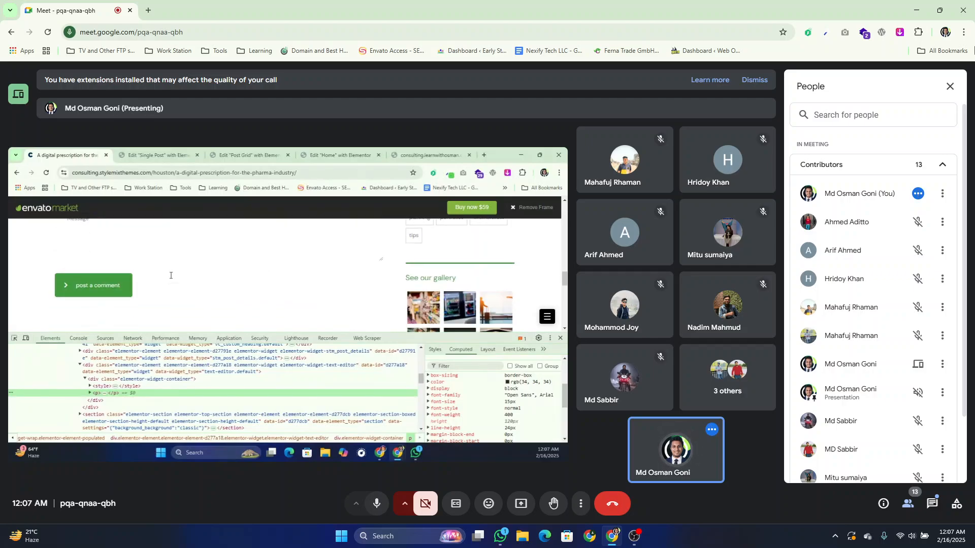
- Find the Post Comments widget and add it below the post content in the Single Post template
left_click(150, 154)
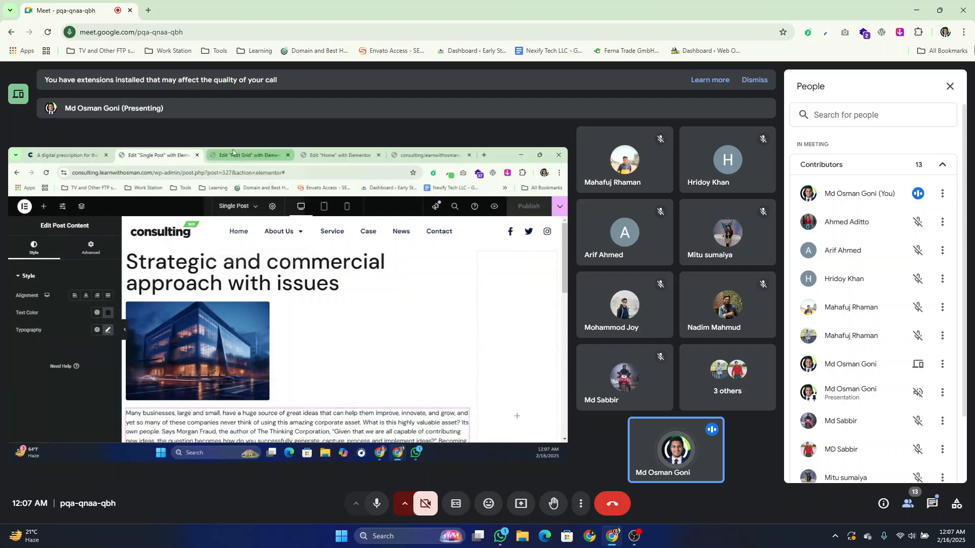
left_click(42, 206)
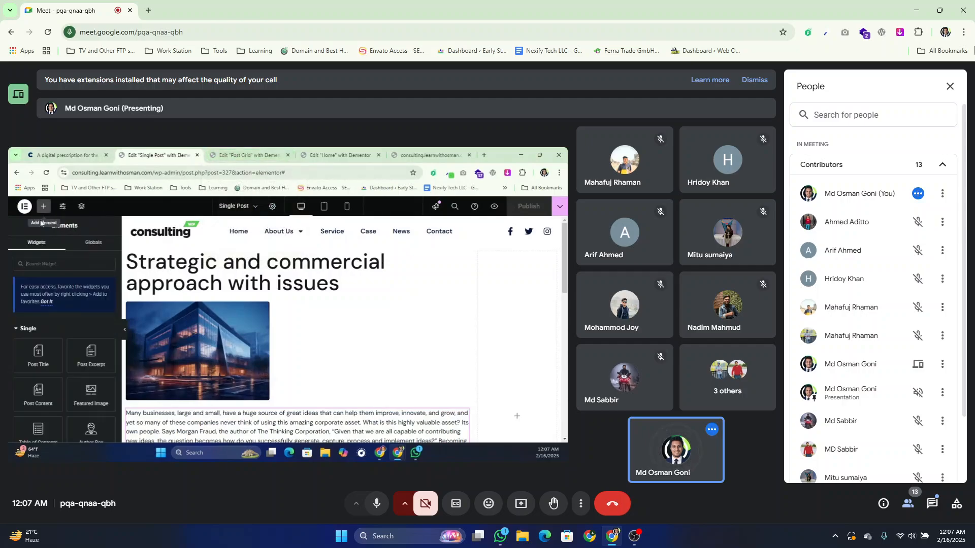
type("comm")
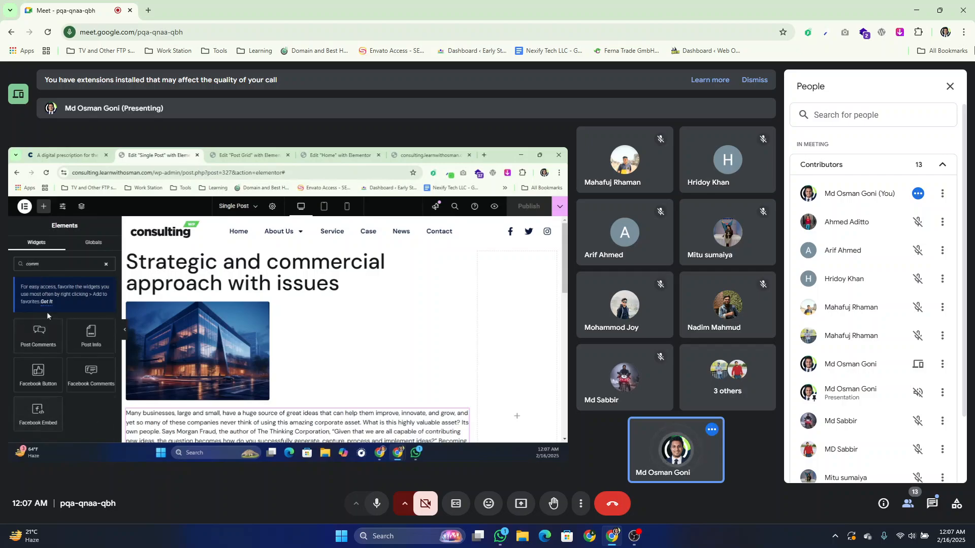
scroll(197, 334, "down", 4)
scroll(197, 334, "down", 5)
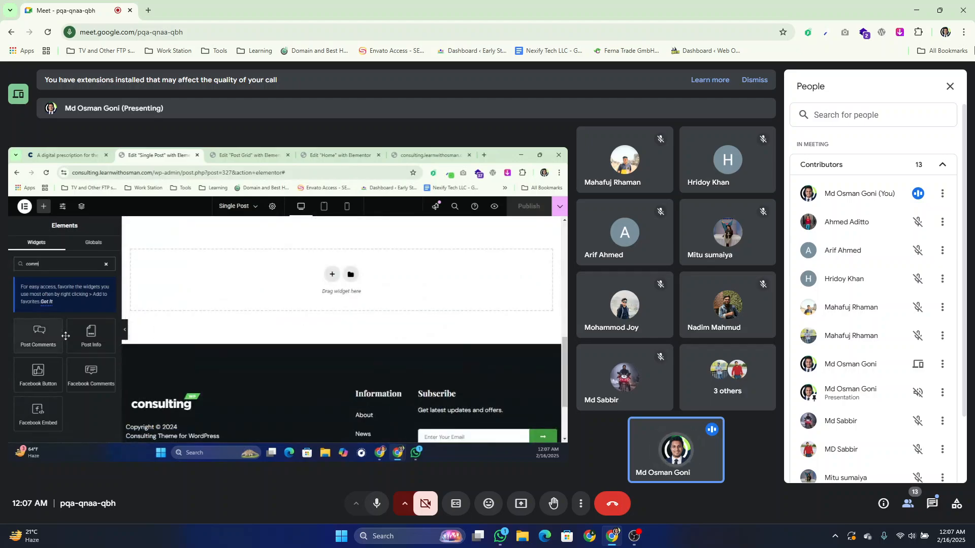
scroll(181, 327, "up", 2)
left_click_drag(37, 335, 198, 299)
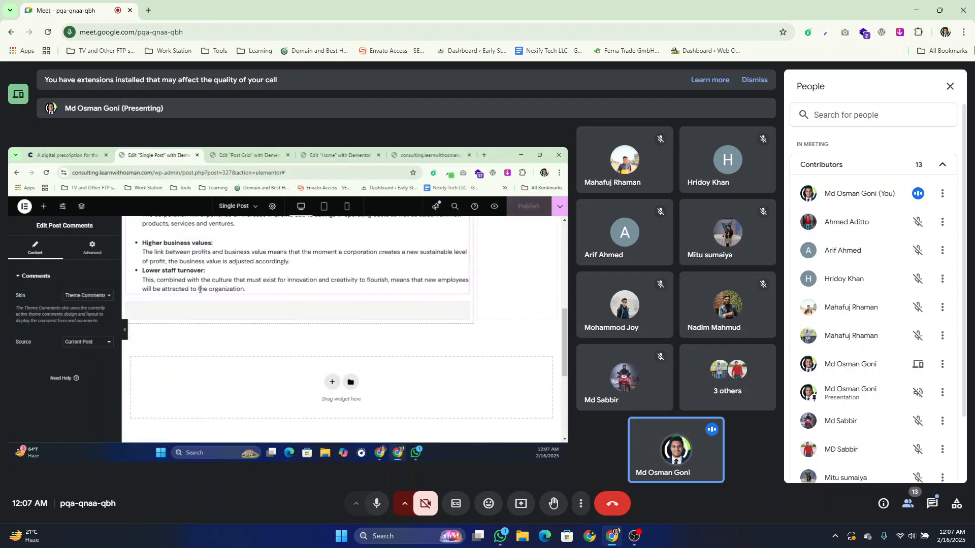
scroll(275, 346, "down", 6)
scroll(264, 342, "up", 3)
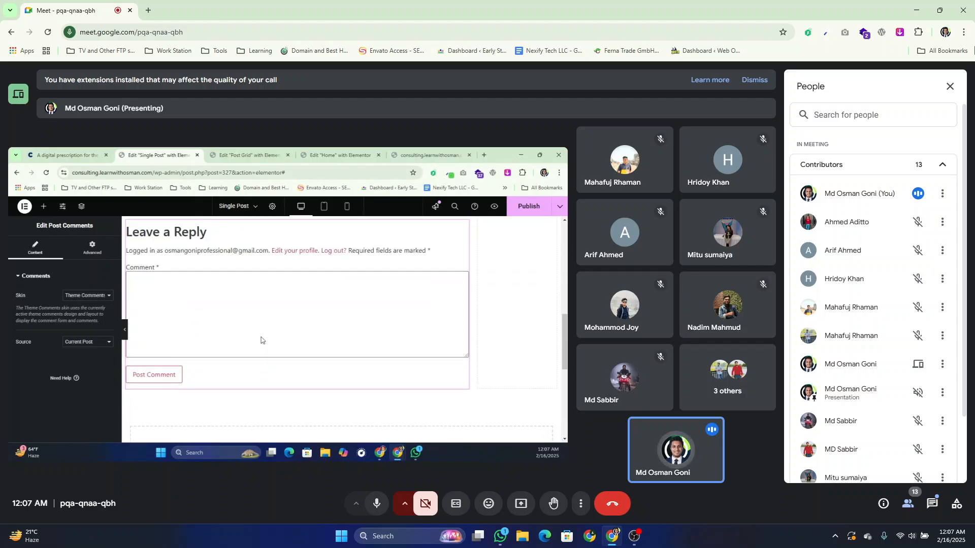
- Try the Custom source for the Post Comments widget, return it to Current Post, and check the available skins
left_click(93, 296)
left_click(84, 343)
left_click(86, 358)
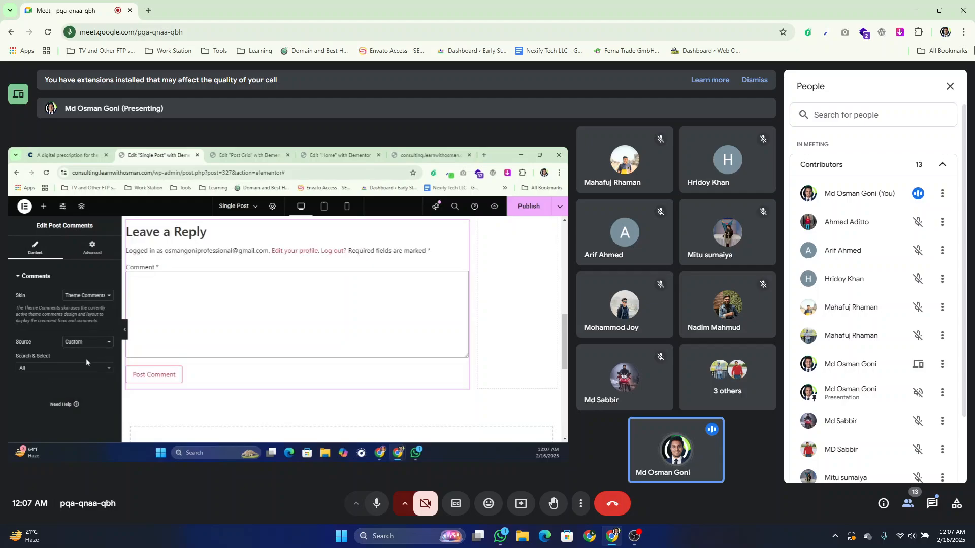
left_click(88, 346)
left_click(81, 353)
left_click(100, 295)
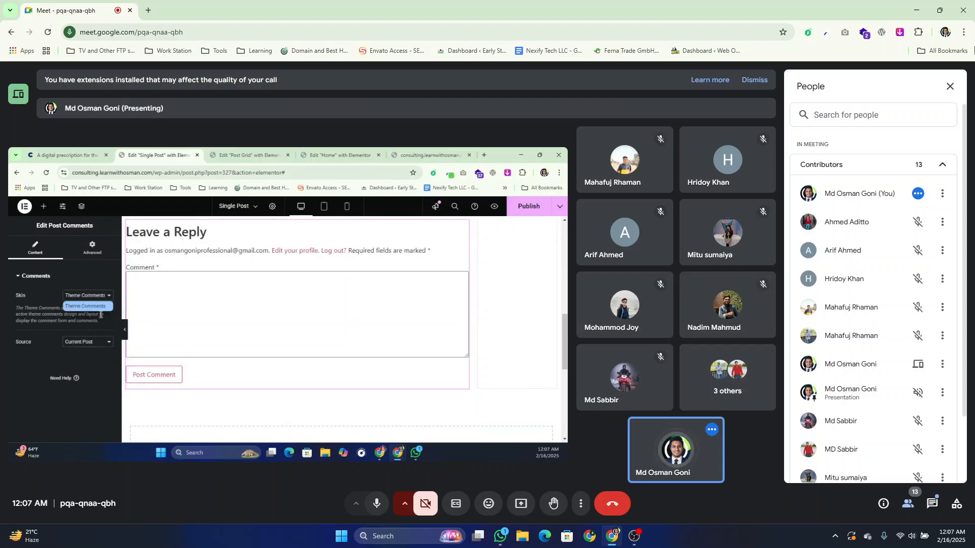
left_click(98, 306)
- Publish the template with the comment form and review the comment section under the article
scroll(351, 309, "up", 5)
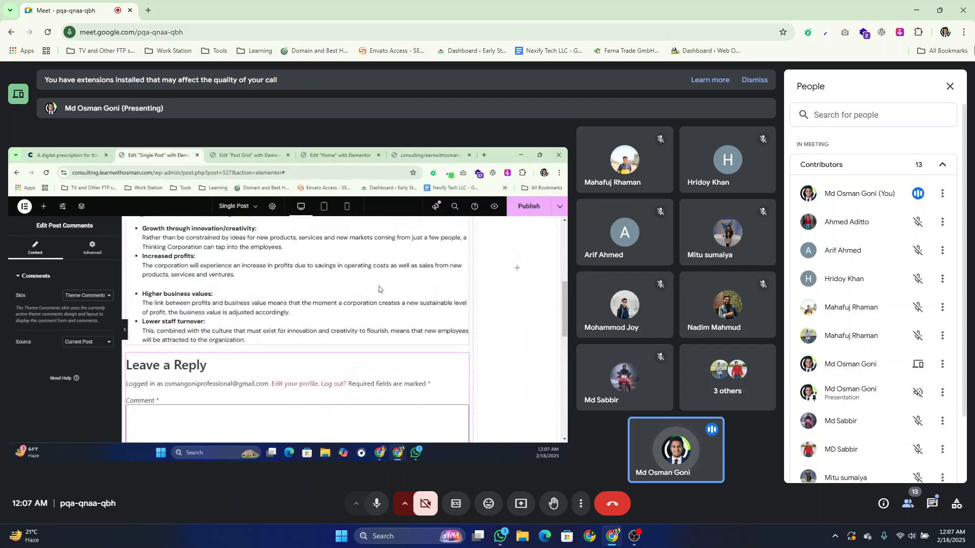
scroll(350, 309, "up", 3)
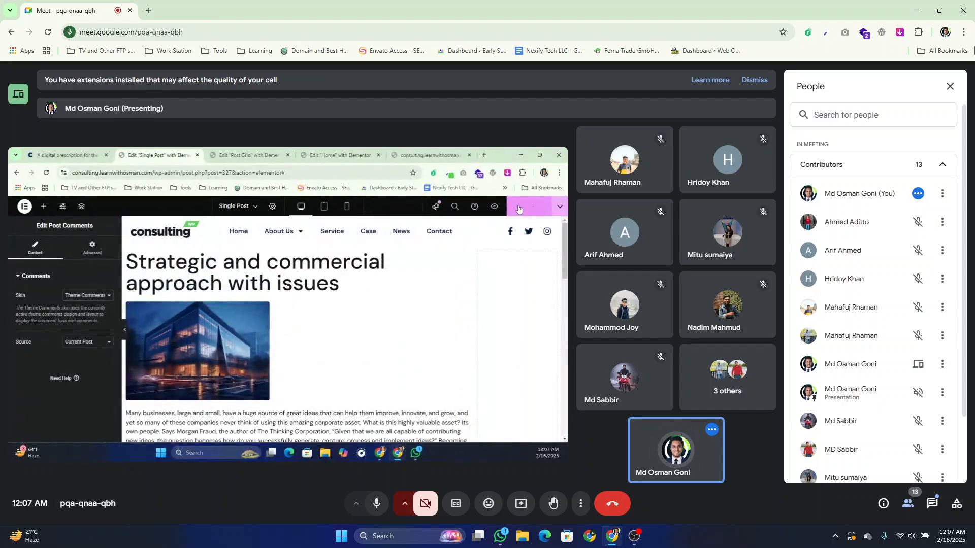
scroll(427, 274, "down", 8)
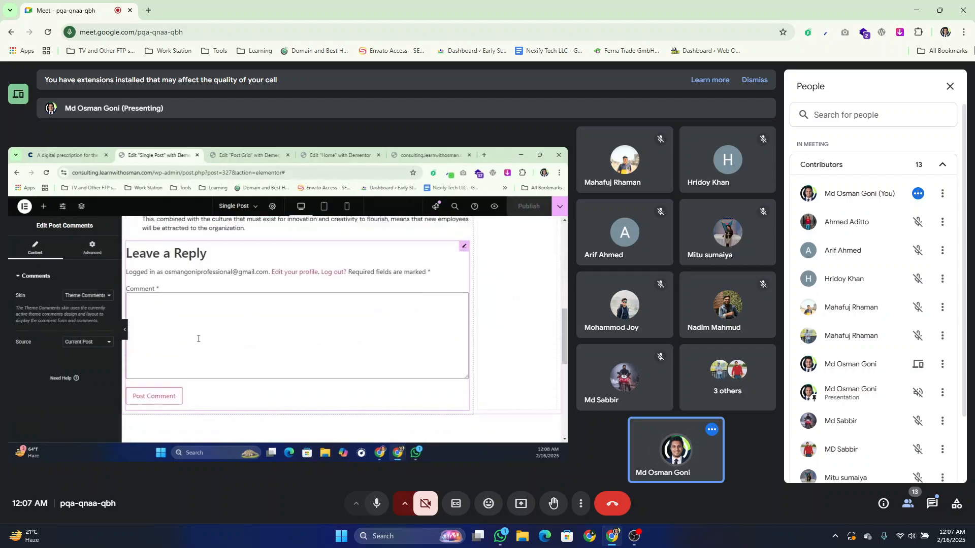
scroll(198, 338, "down", 3)
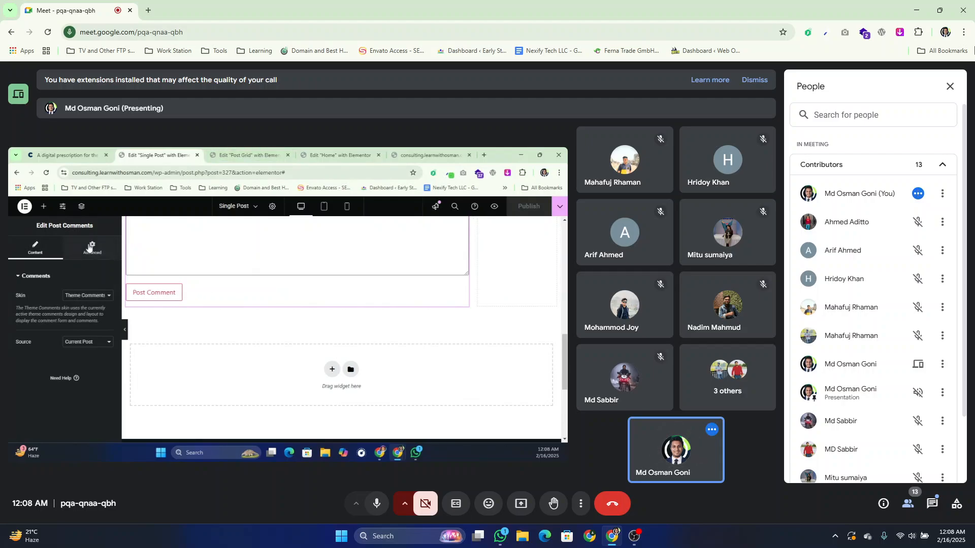
- Add a Loop Grid widget below the comment form and assign it the Post Grid template
left_click(45, 207)
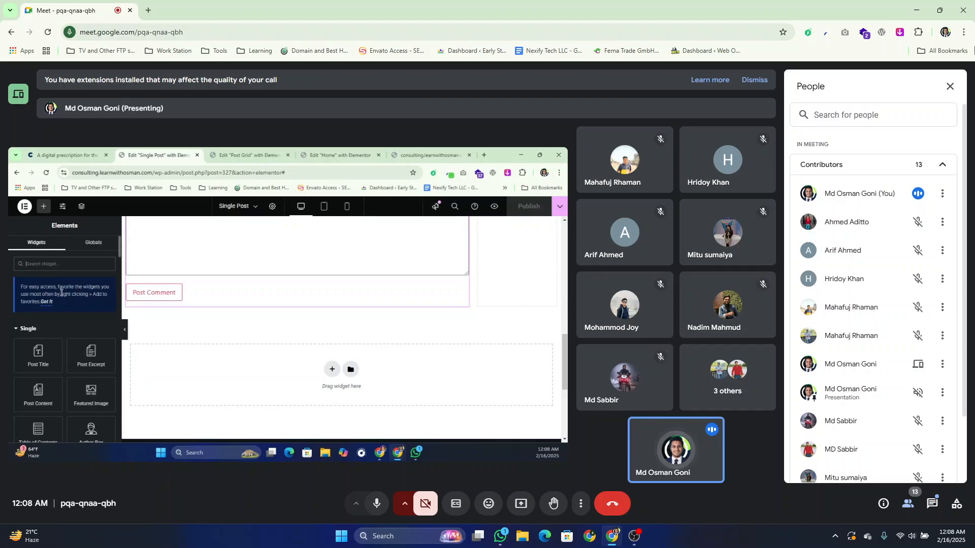
type("ioop")
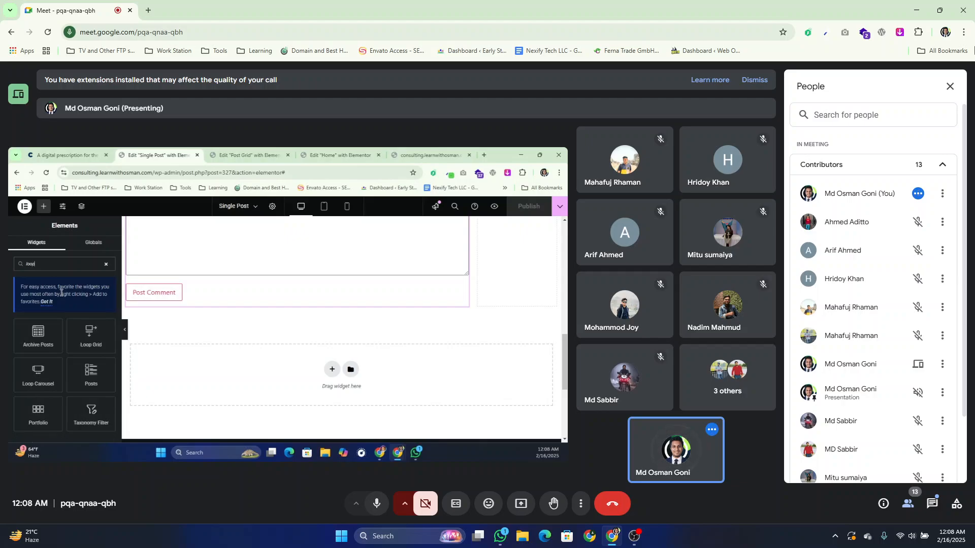
left_click_drag(93, 334, 229, 292)
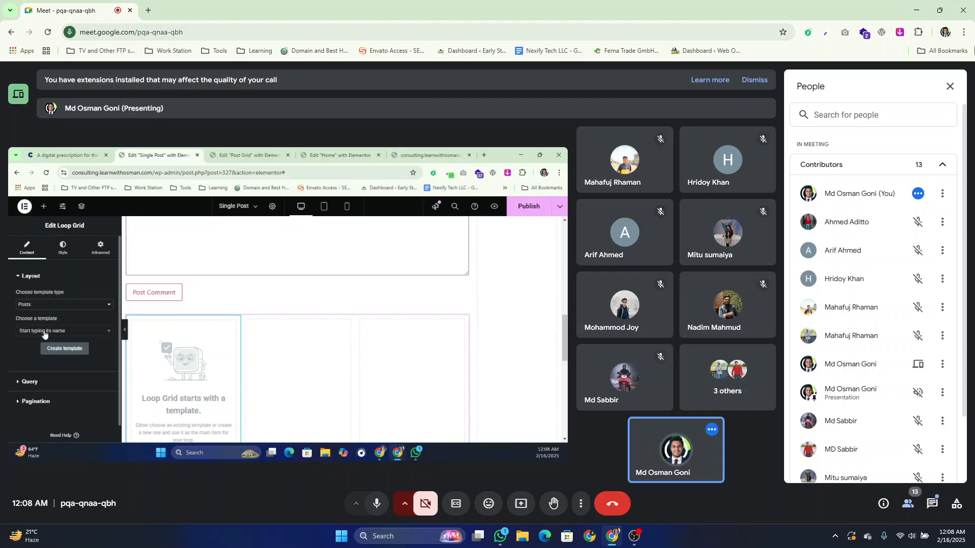
left_click(52, 331)
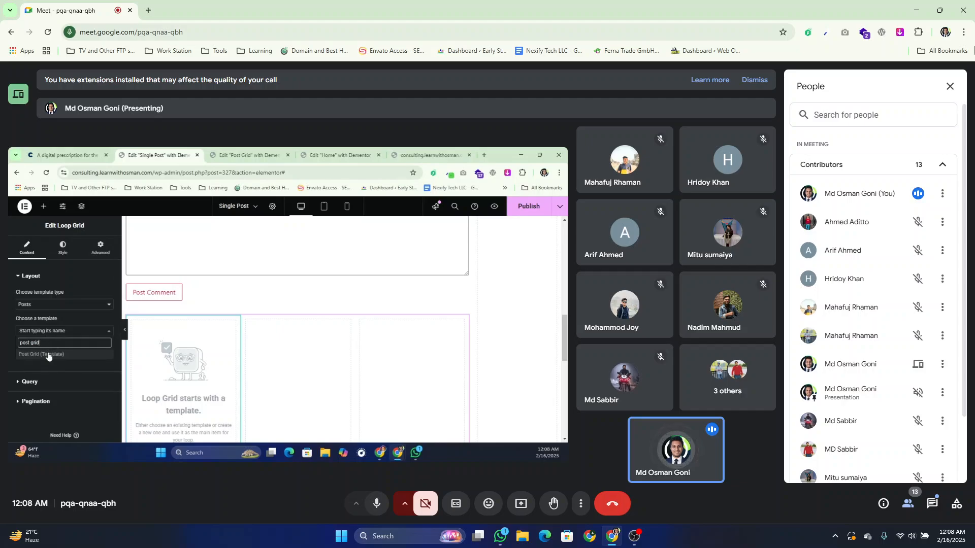
left_click(47, 354)
scroll(442, 382, "down", 3)
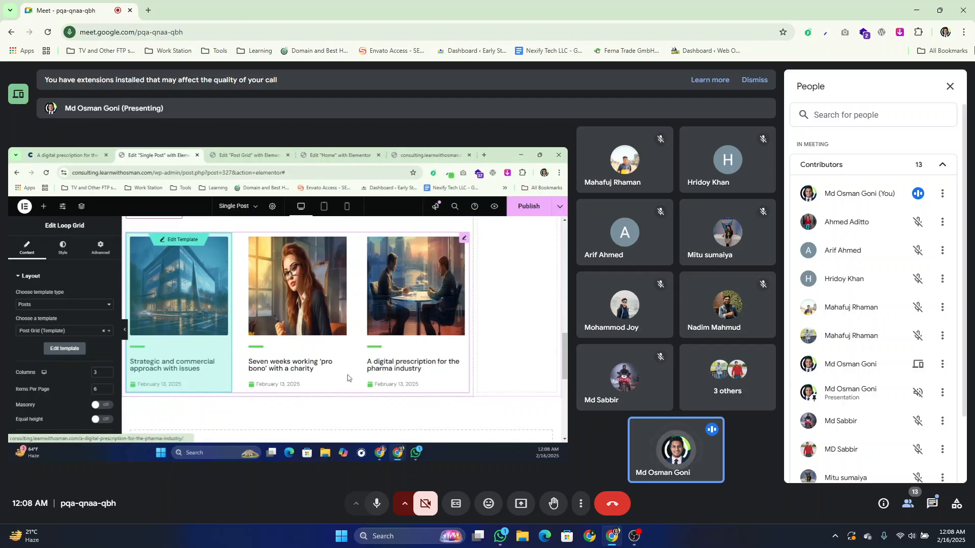
- Limit the Loop Grid to 3 items per page and exclude the Current Post from its query
scroll(58, 400, "down", 3)
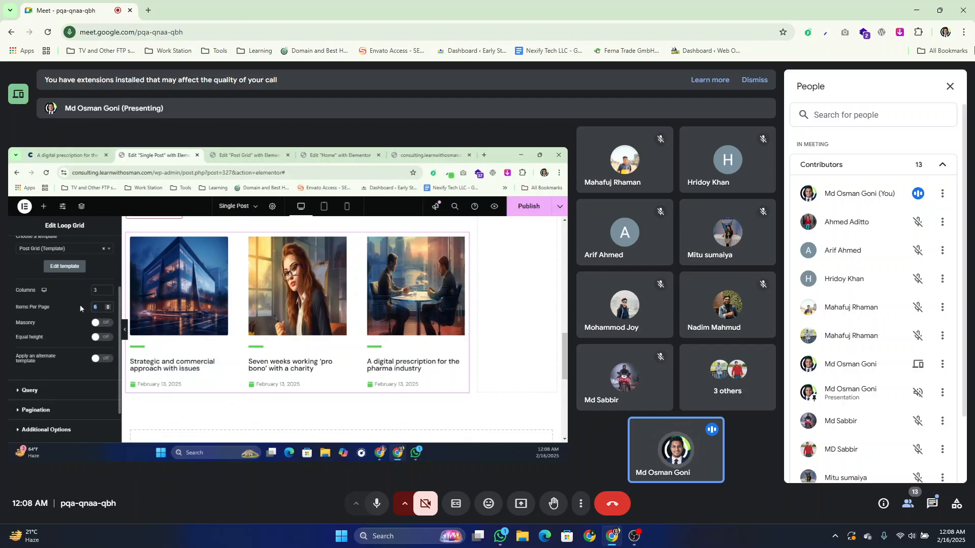
type("3")
scroll(46, 371, "down", 3)
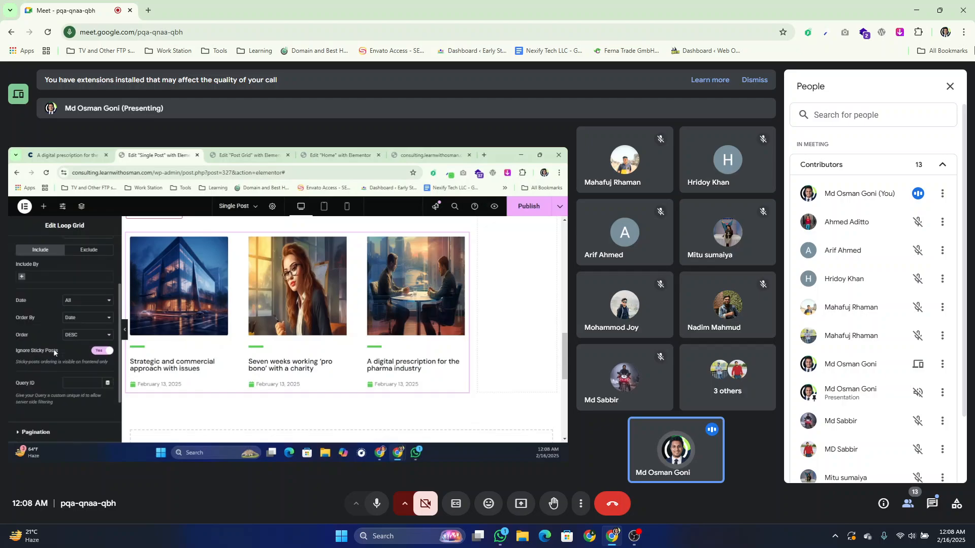
scroll(61, 296, "up", 2)
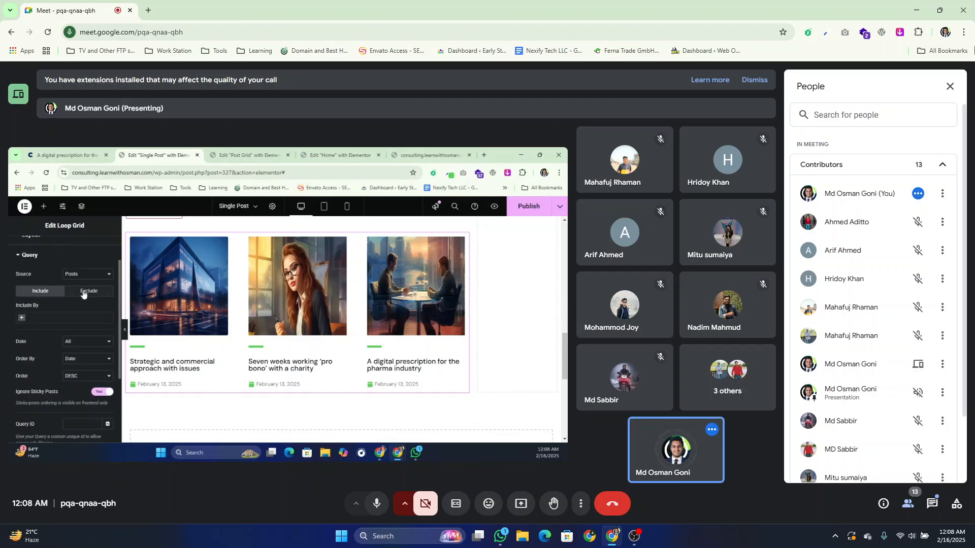
left_click(90, 292)
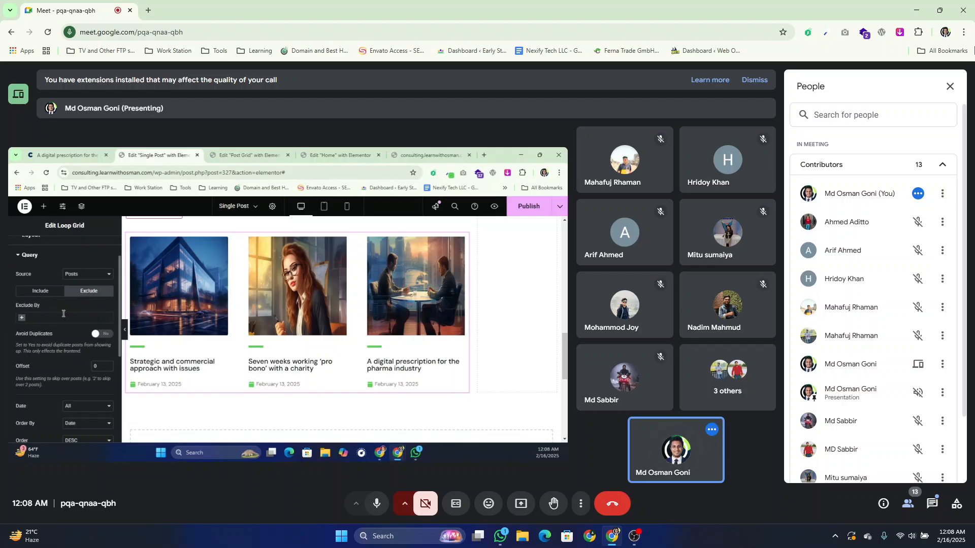
left_click(35, 294)
left_click(94, 292)
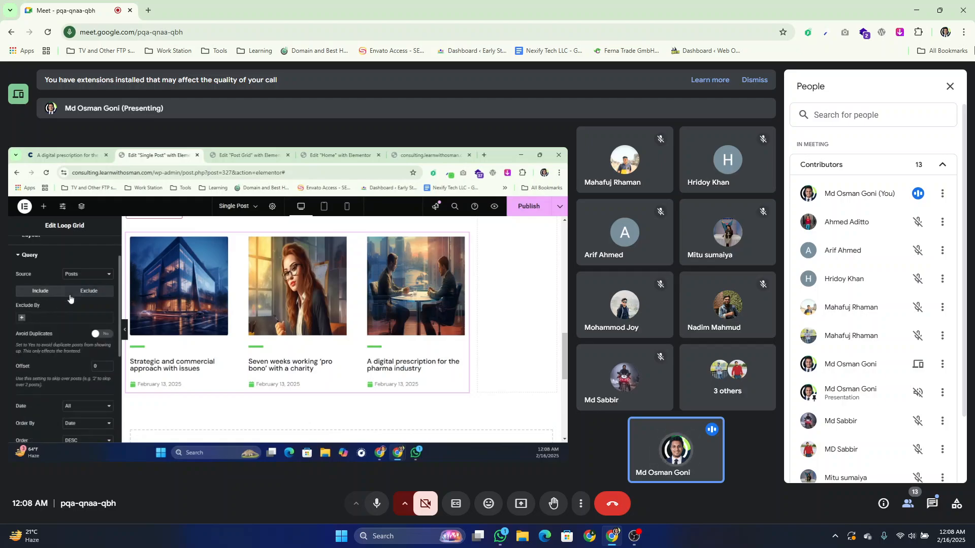
left_click(24, 319)
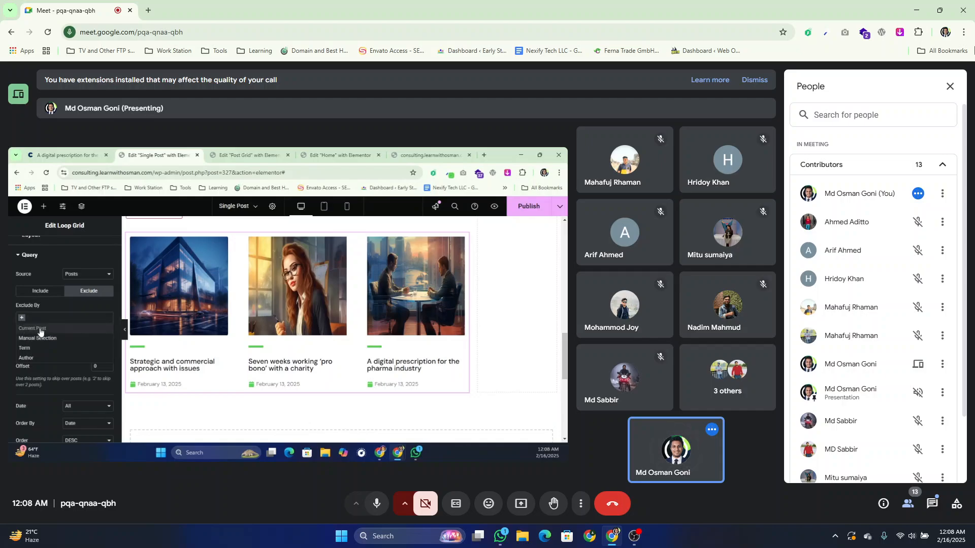
left_click(40, 330)
- Publish the Single Post template and review the related posts grid below the comment form against the article shown above it
left_click(528, 206)
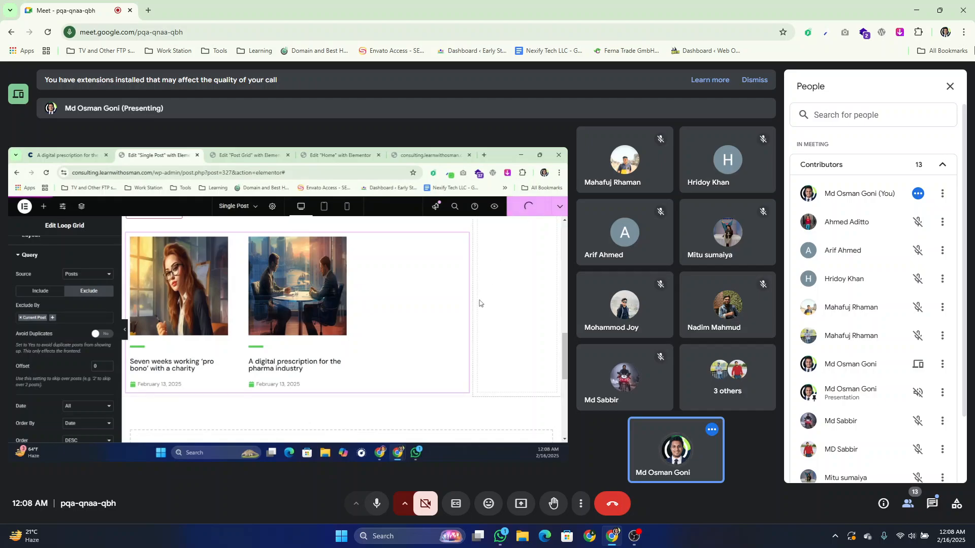
scroll(455, 350, "up", 5)
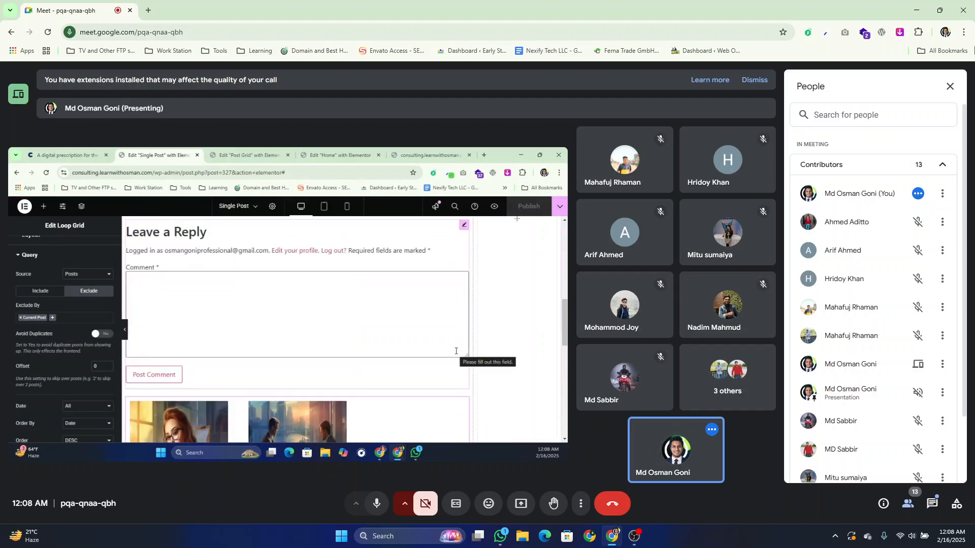
scroll(456, 350, "down", 4)
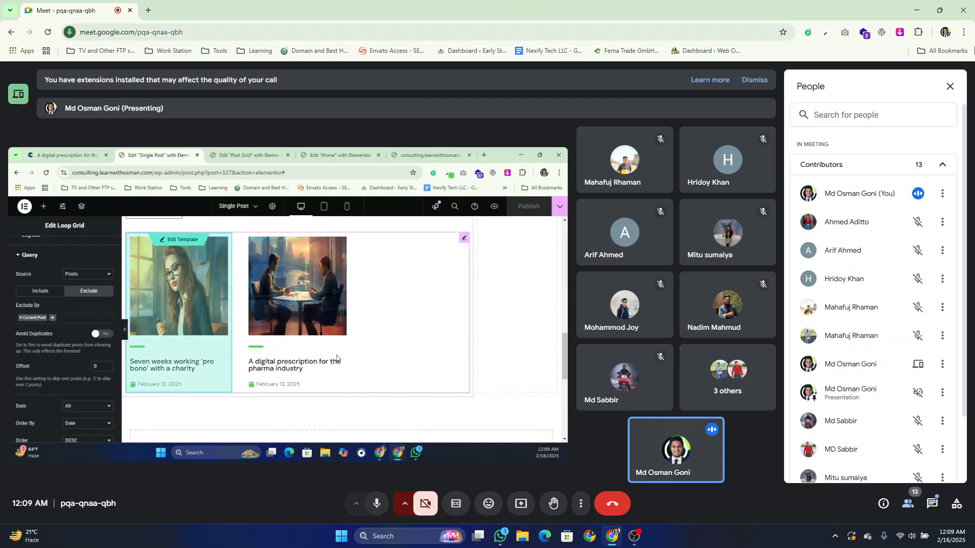
scroll(338, 361, "up", 4)
scroll(337, 360, "down", 5)
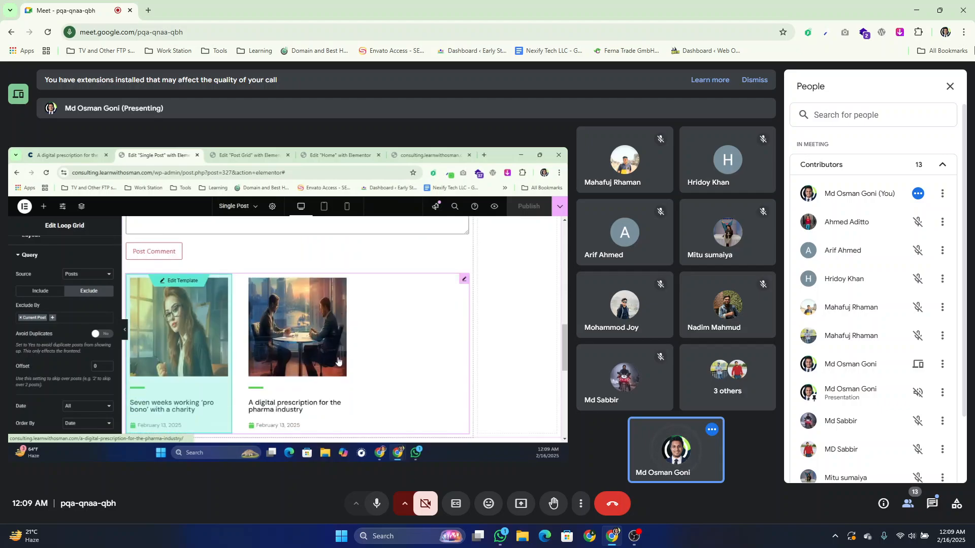
scroll(345, 361, "up", 10)
scroll(348, 361, "up", 10)
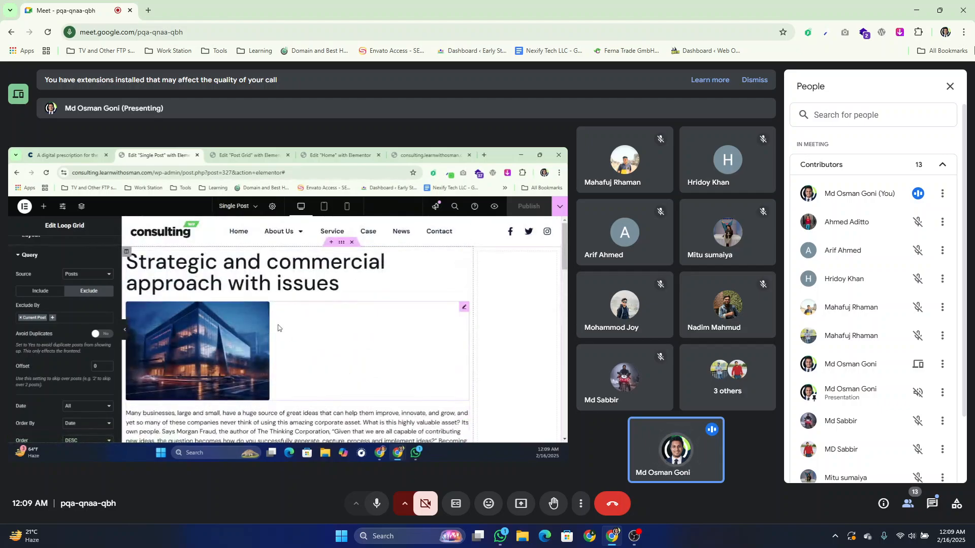
scroll(280, 327, "down", 10)
scroll(211, 338, "up", 2)
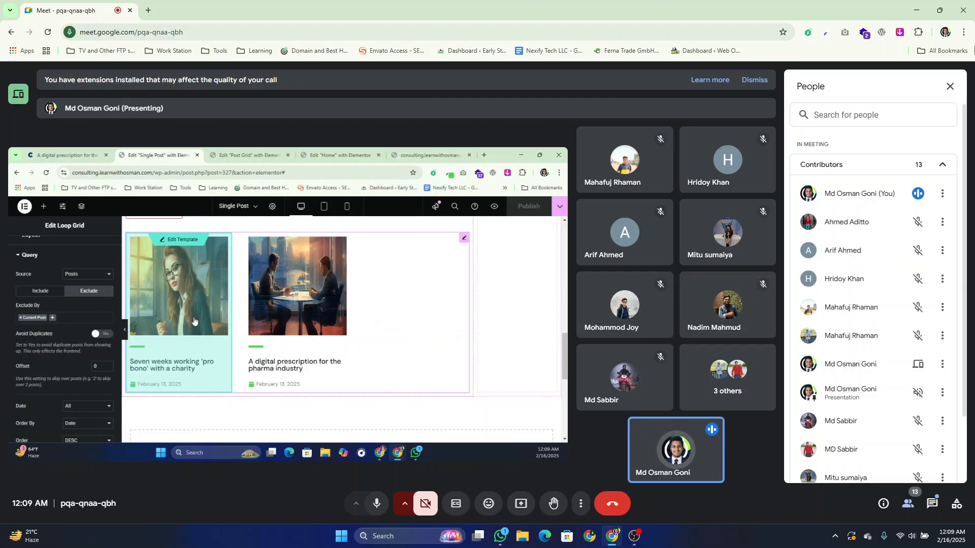
scroll(387, 311, "up", 10)
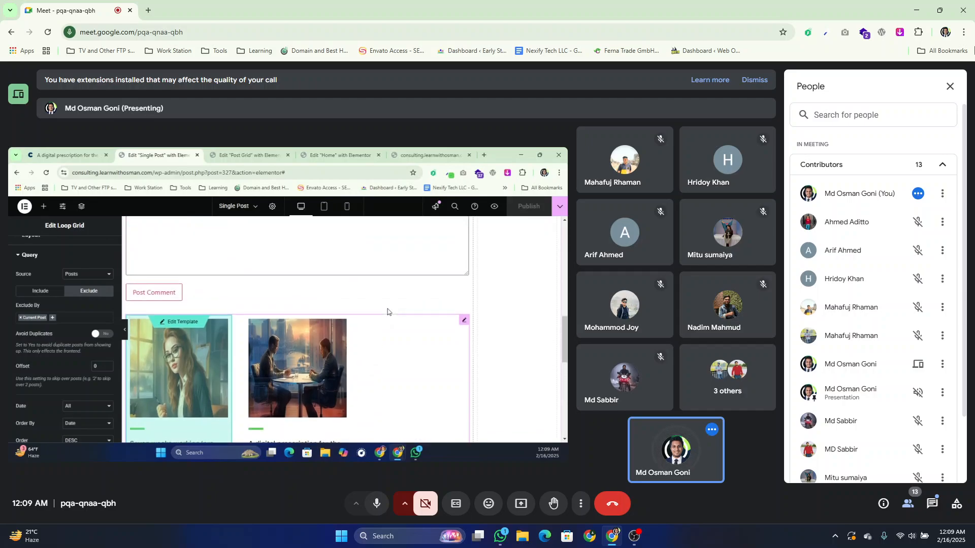
scroll(322, 365, "down", 5)
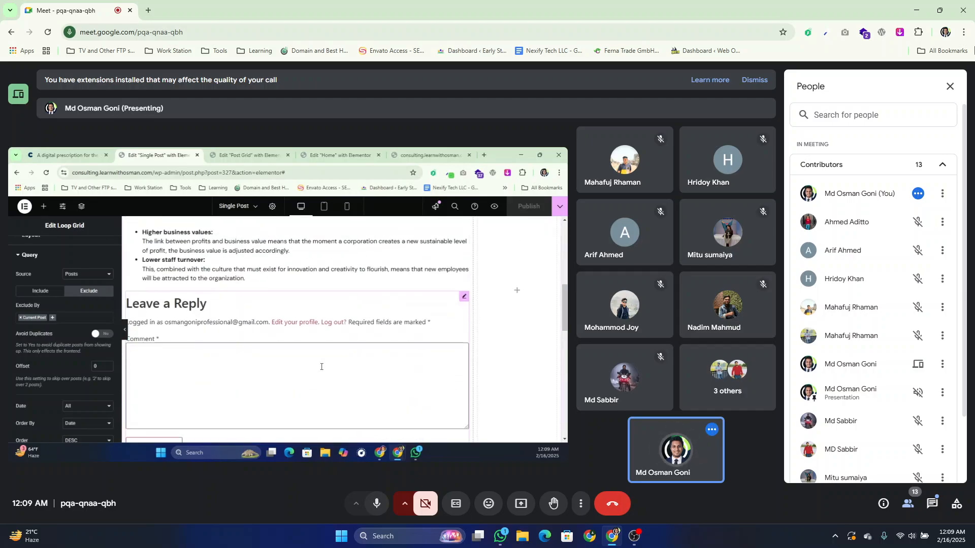
scroll(322, 366, "up", 5)
- Switch to the live home page preview, reload it and check the post grid in the News section
left_click(234, 153)
left_click(314, 153)
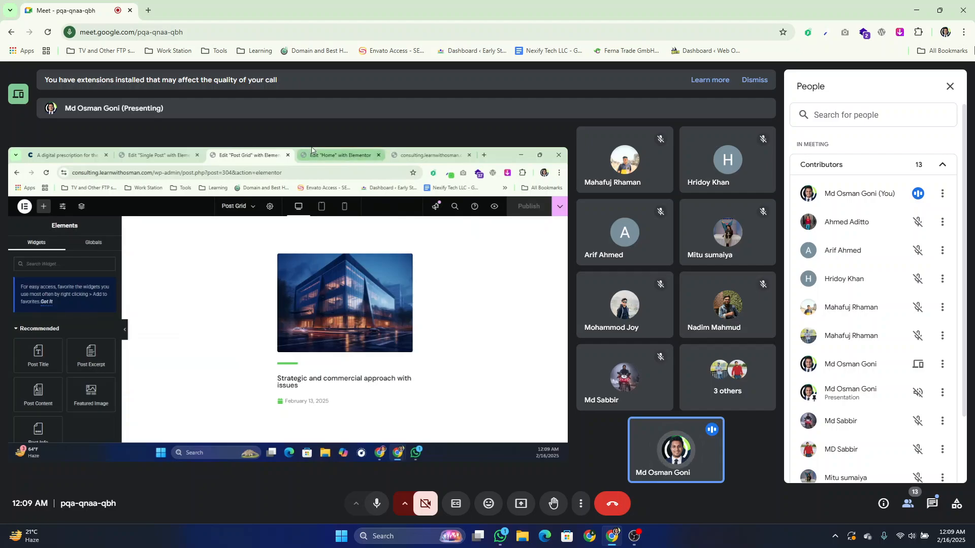
left_click(454, 153)
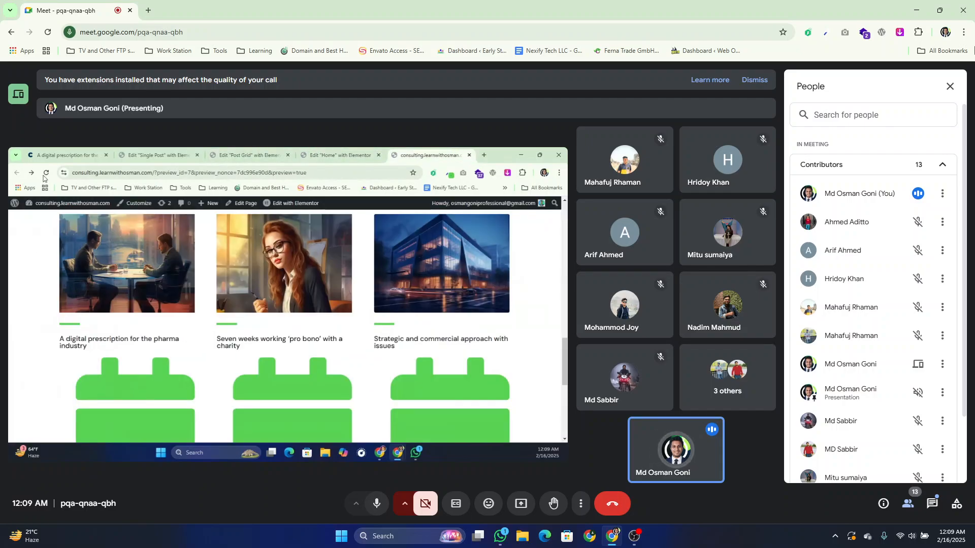
left_click(45, 174)
scroll(218, 295, "down", 3)
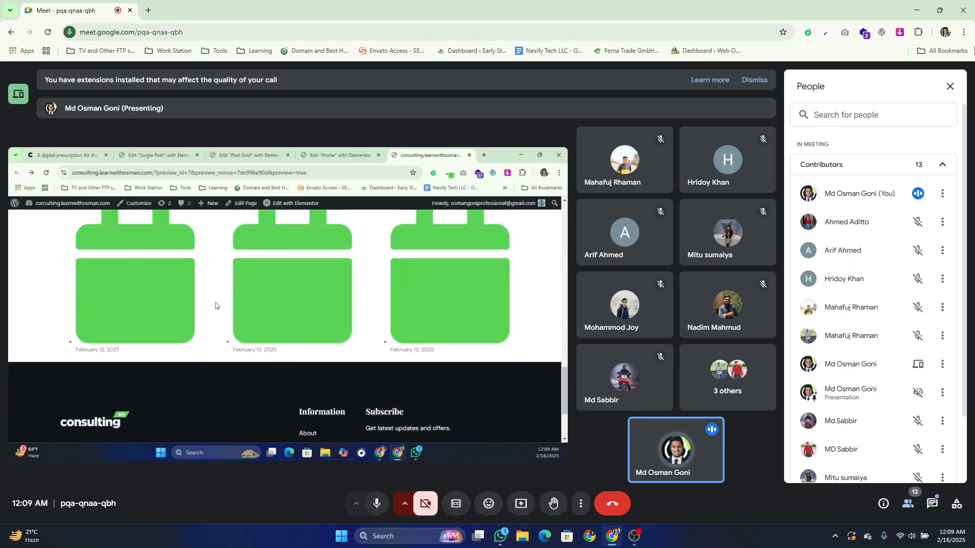
scroll(215, 305, "up", 3)
- Open the "A digital prescription for the pharma industry" post and compare its title with the related posts under the comment form
left_click(122, 300)
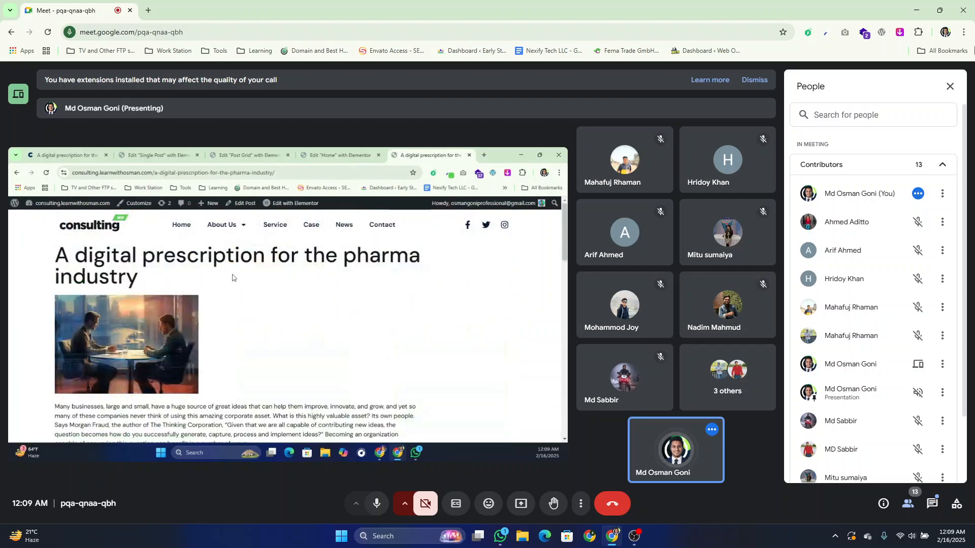
scroll(91, 273, "down", 10)
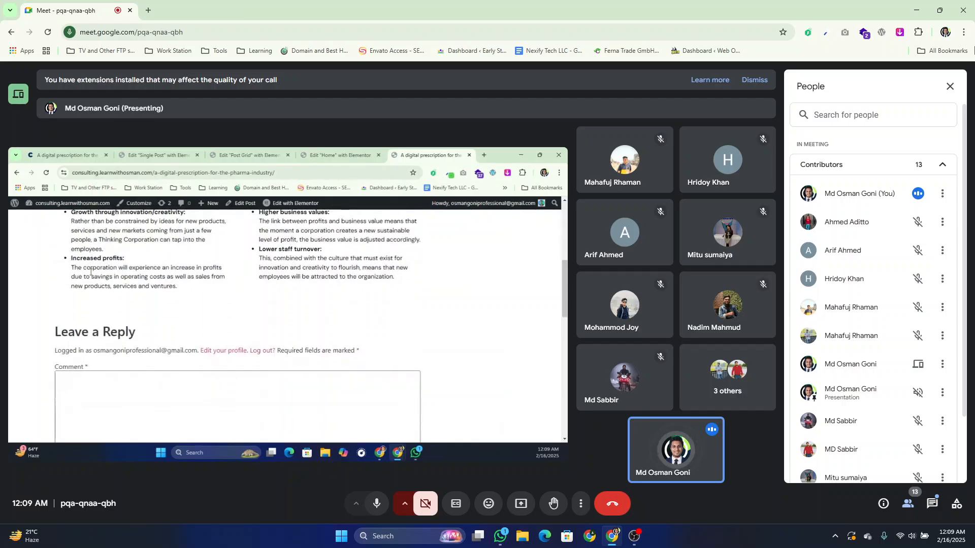
scroll(91, 272, "down", 8)
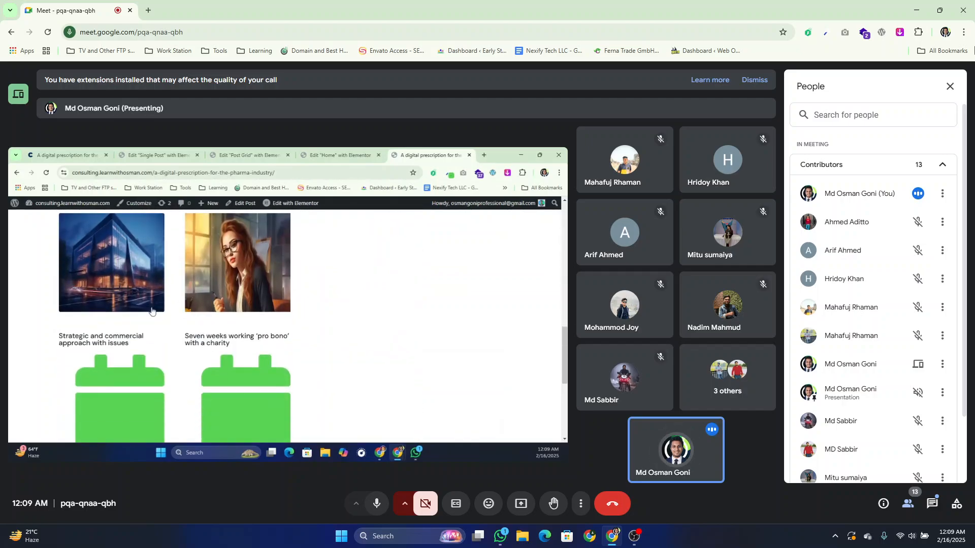
scroll(226, 305, "up", 3)
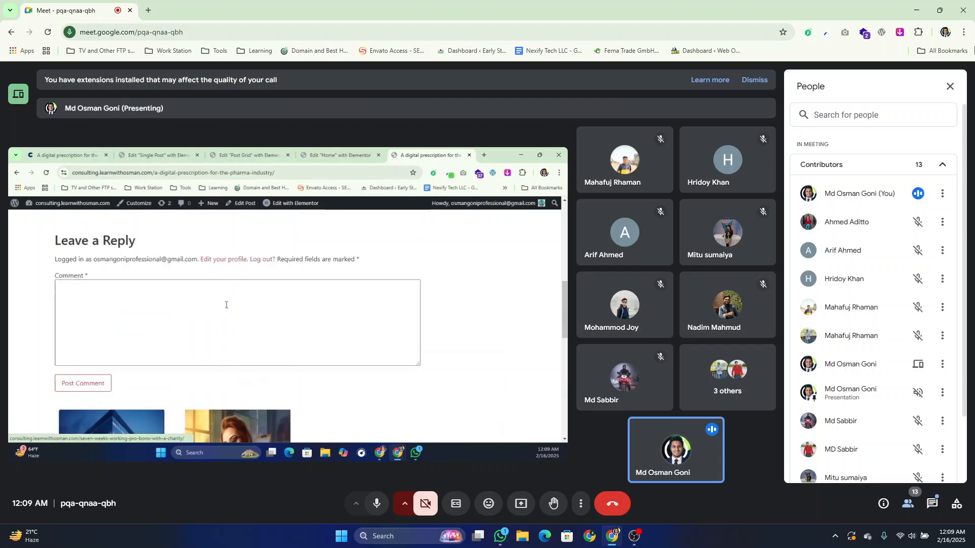
scroll(226, 305, "up", 10)
left_click_drag(59, 256, 156, 268)
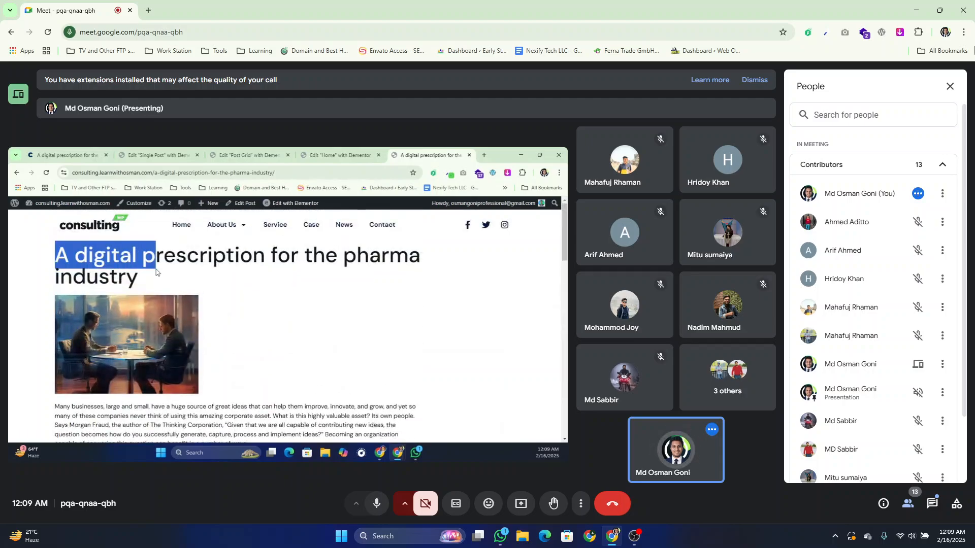
left_click(157, 268)
scroll(156, 274, "down", 15)
scroll(156, 281, "up", 1)
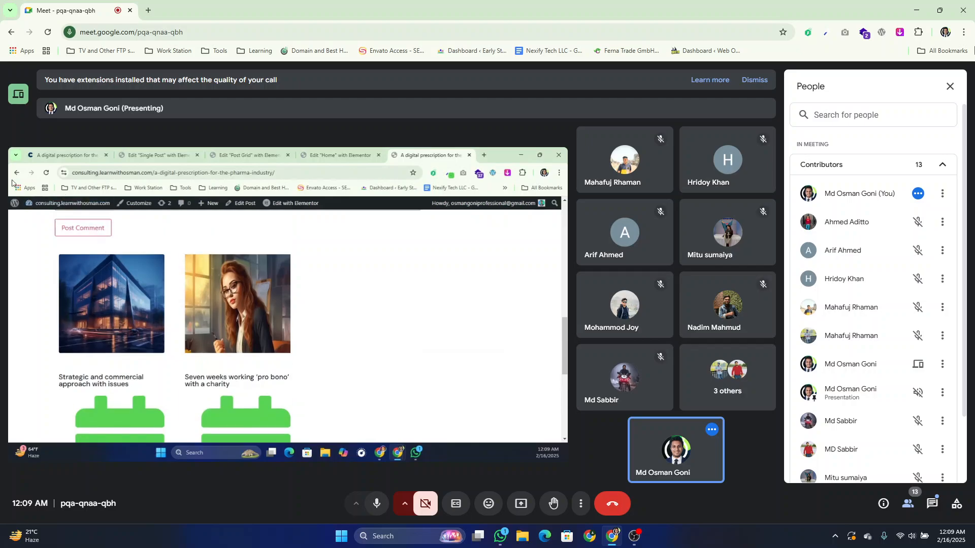
- Go back to the home page and open the "Seven weeks working 'pro bono' with a charity" post to check its related posts
left_click(17, 173)
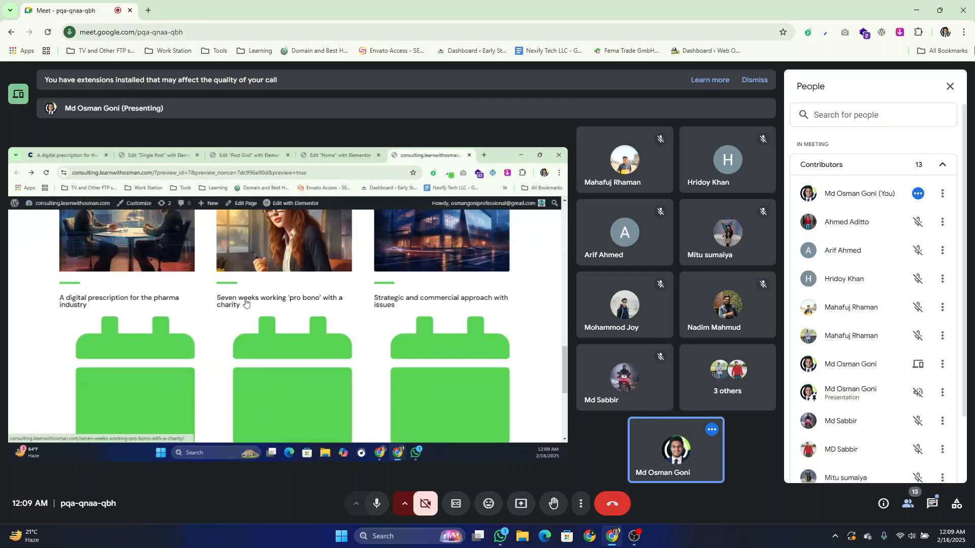
left_click(245, 303)
scroll(193, 254, "down", 10)
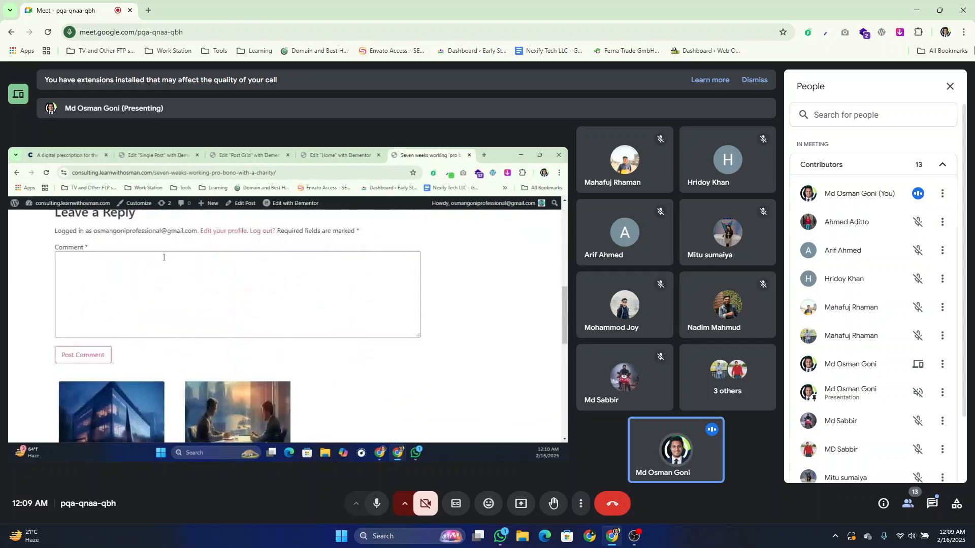
scroll(163, 257, "down", 5)
scroll(200, 224, "up", 2)
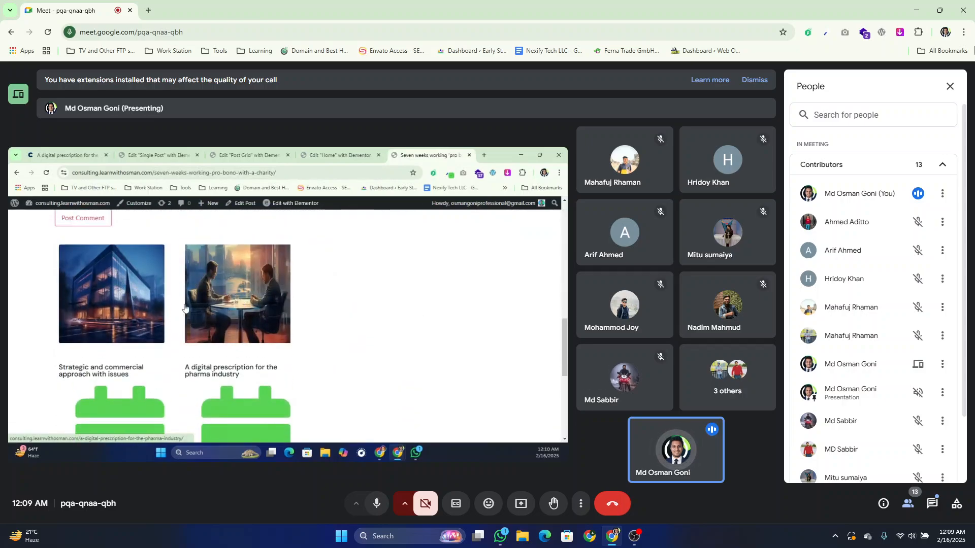
- Return to the home page and open the "Strategic and commercial approach with issues" post to check its related posts
left_click(17, 173)
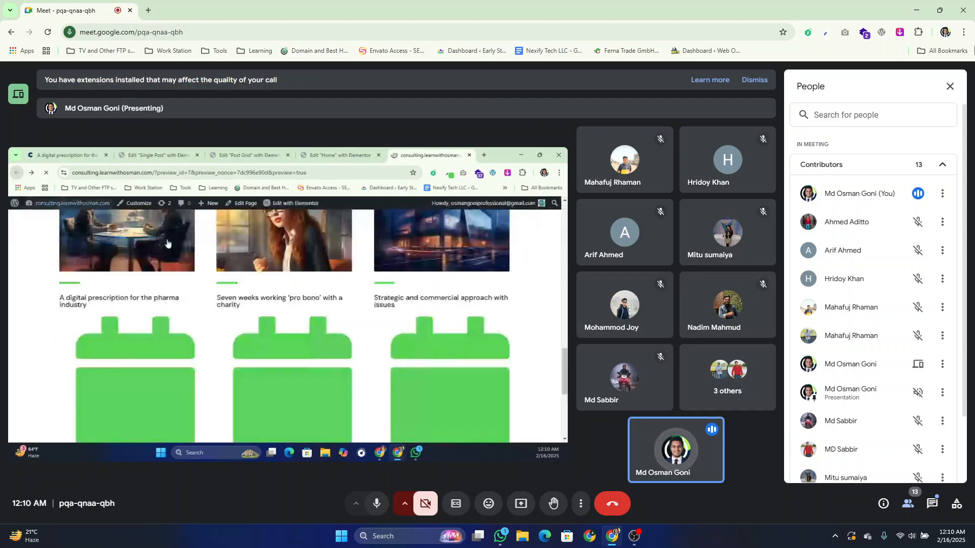
left_click(426, 302)
scroll(318, 306, "down", 5)
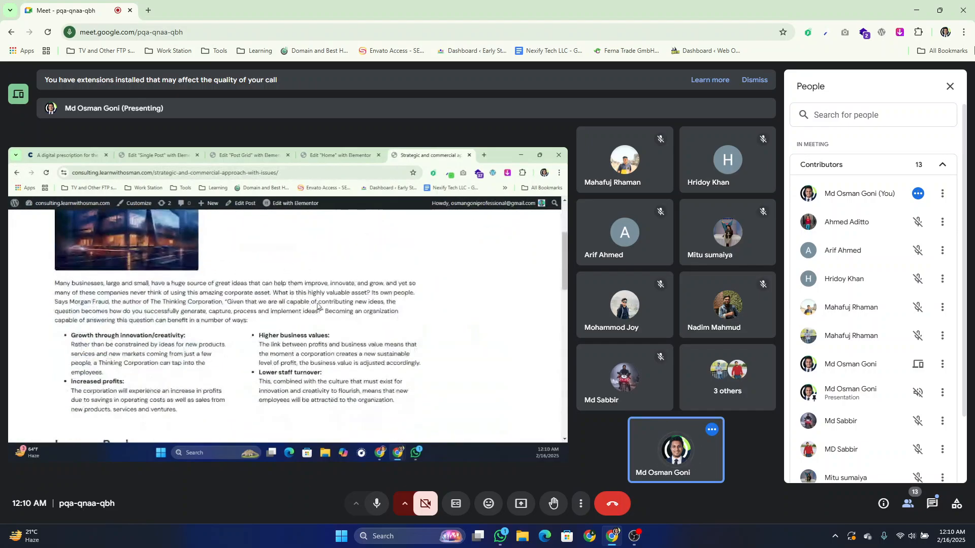
scroll(318, 306, "down", 10)
- Follow a related post link to the "Seven weeks working 'pro bono' with a charity" article and look through that page
left_click(110, 345)
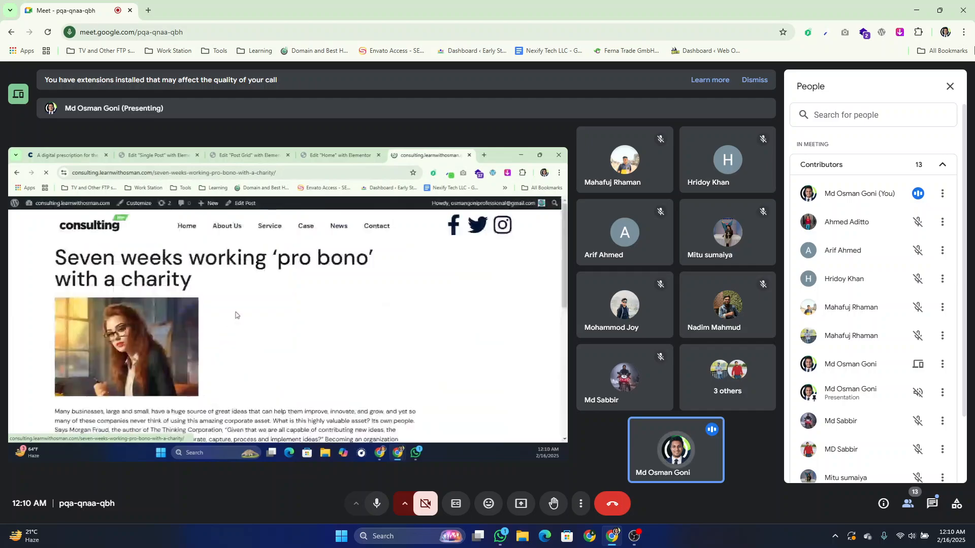
scroll(152, 355, "down", 10)
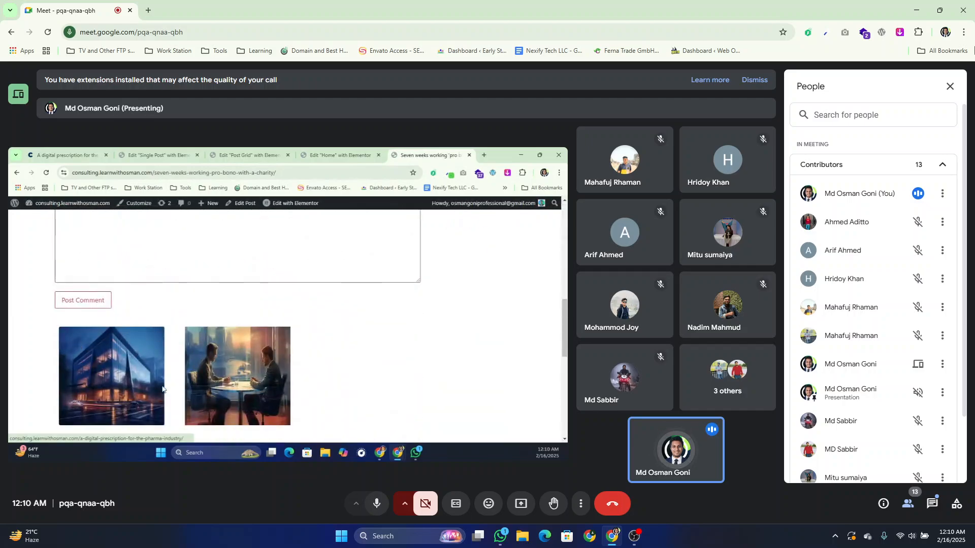
scroll(351, 320, "down", 5)
scroll(380, 314, "down", 1)
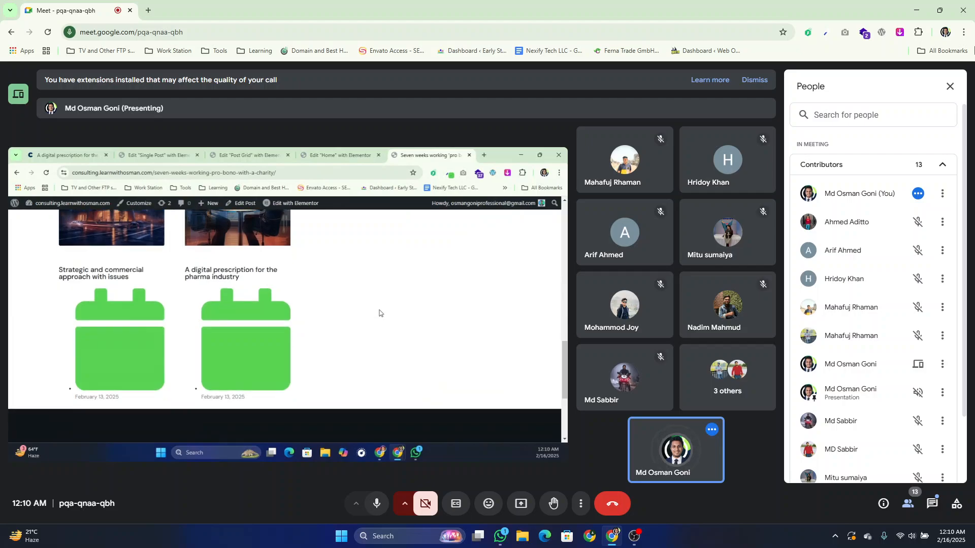
scroll(379, 314, "up", 15)
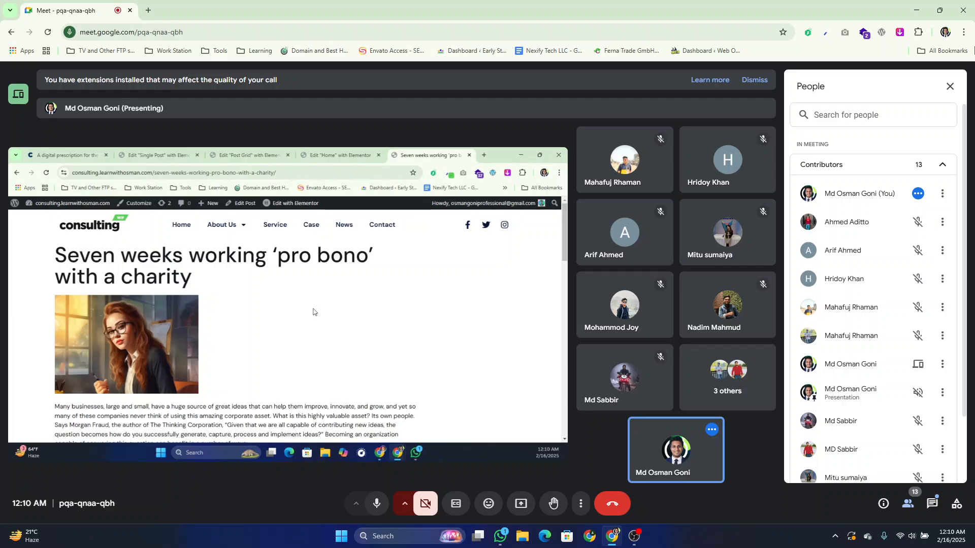
- Return to the site's home page through the header logo and examine the News section's post cards
left_click(111, 229)
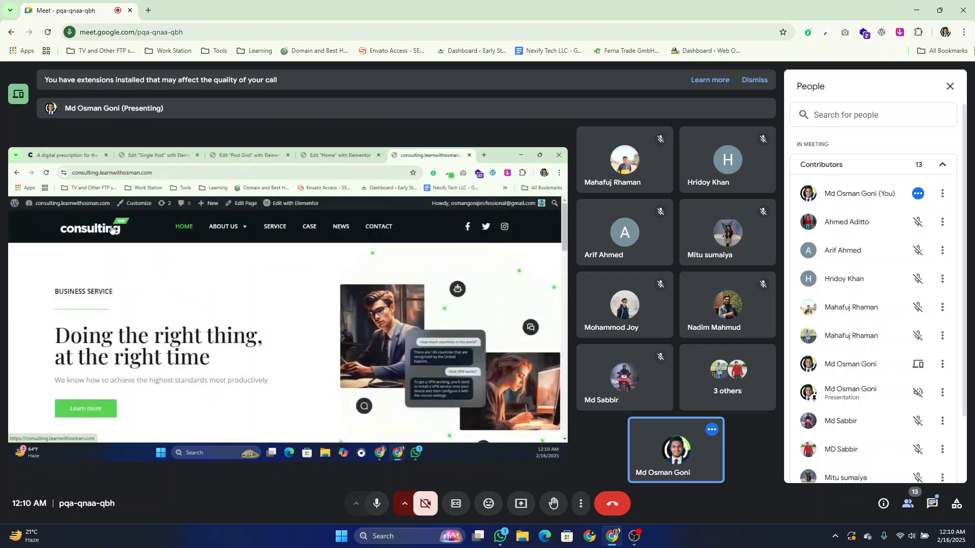
scroll(467, 276, "down", 20)
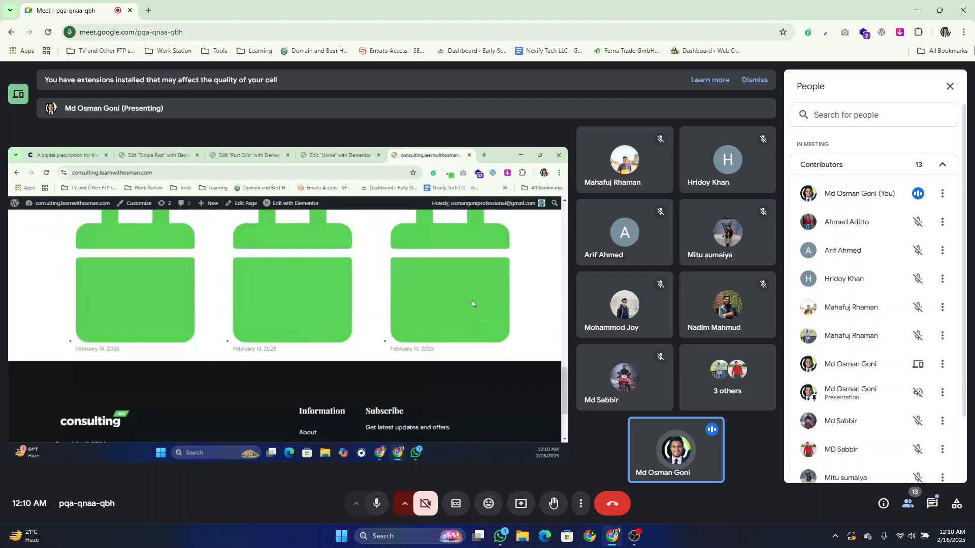
scroll(473, 303, "up", 5)
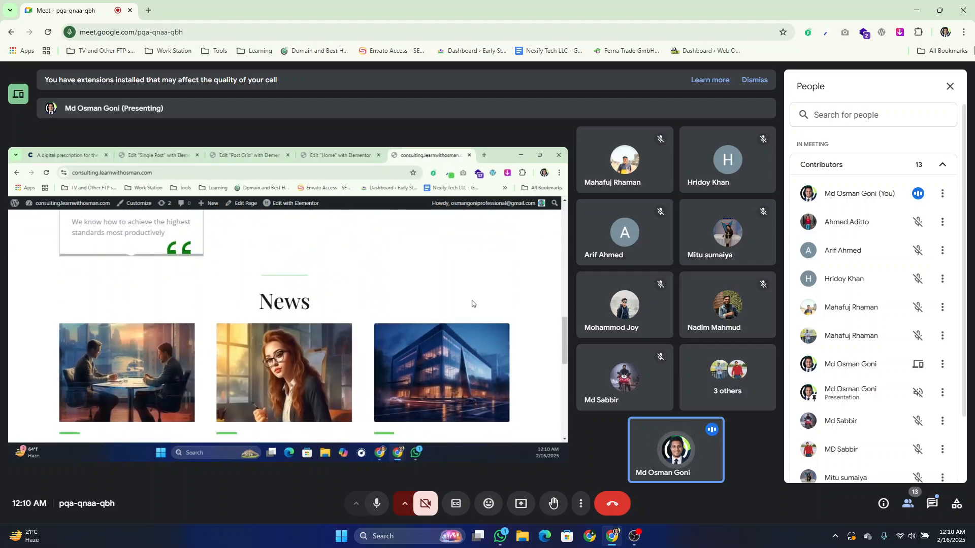
- Examine the date icons of the News post cards on the live home page and compare them with the Home page's Elementor editor
scroll(471, 304, "up", 3)
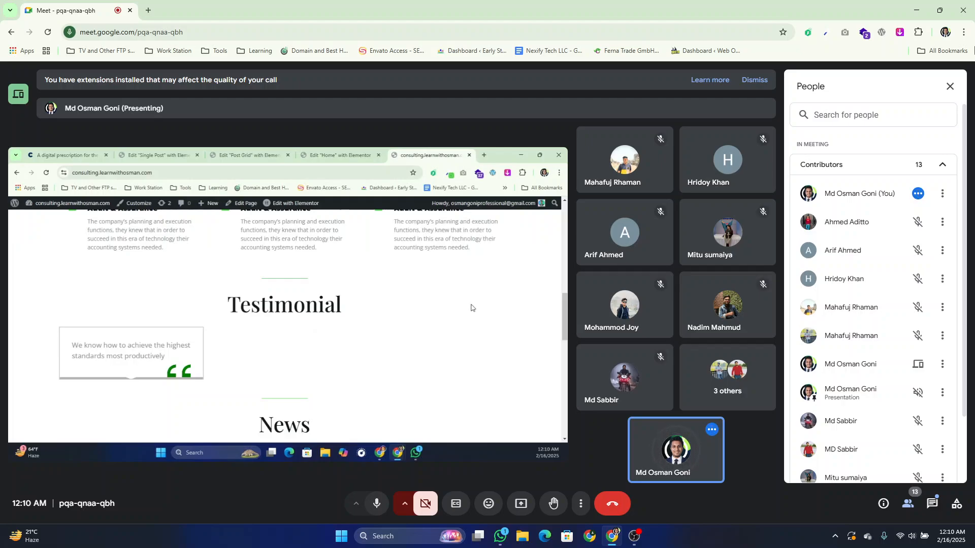
scroll(393, 326, "down", 3)
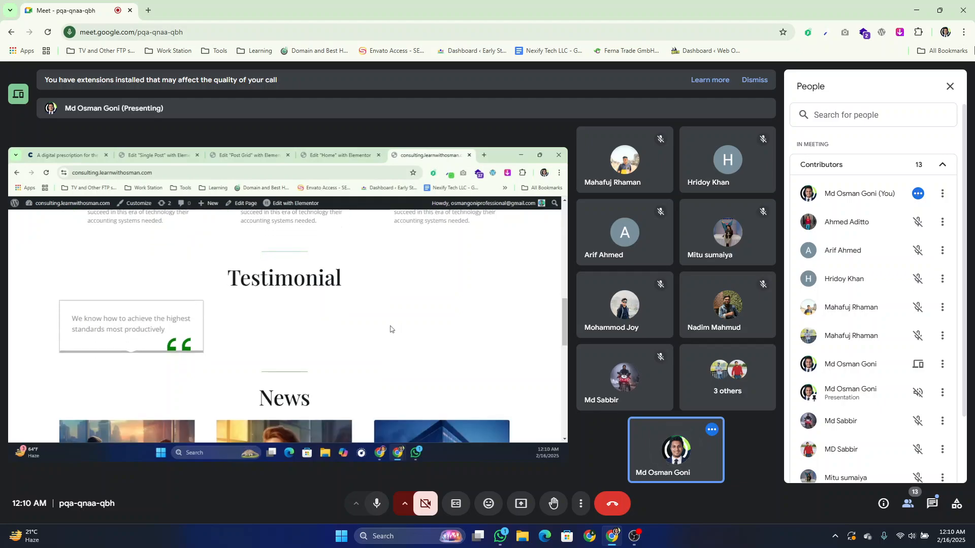
scroll(390, 328, "down", 3)
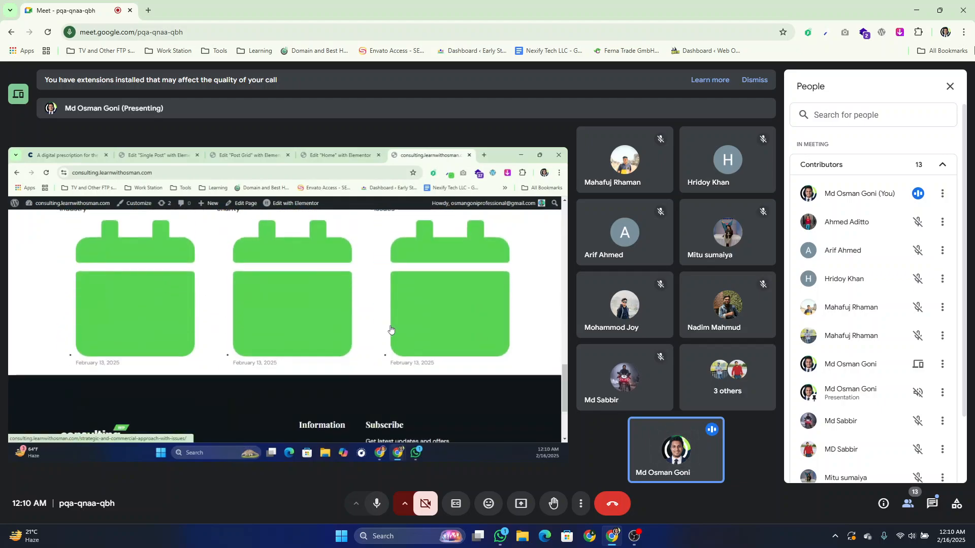
scroll(390, 329, "up", 3)
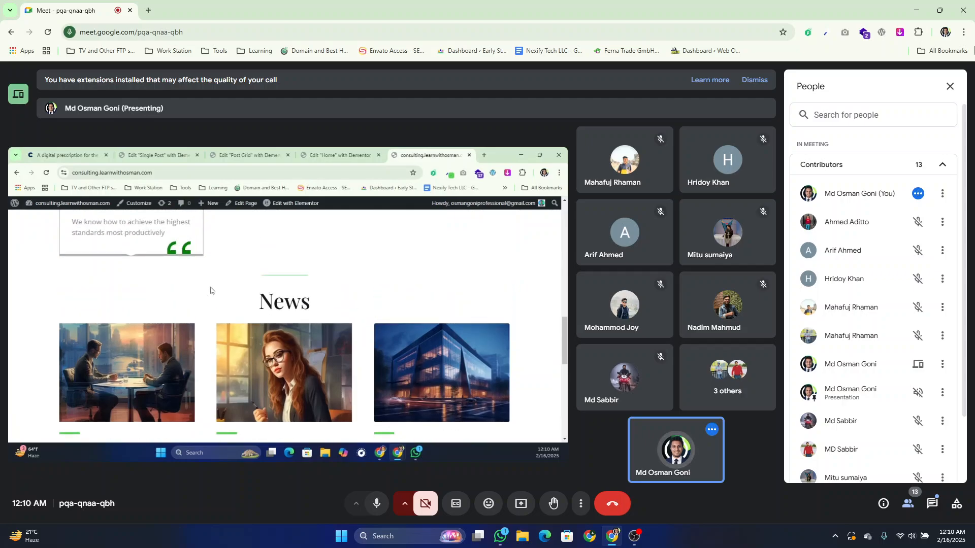
scroll(319, 362, "down", 5)
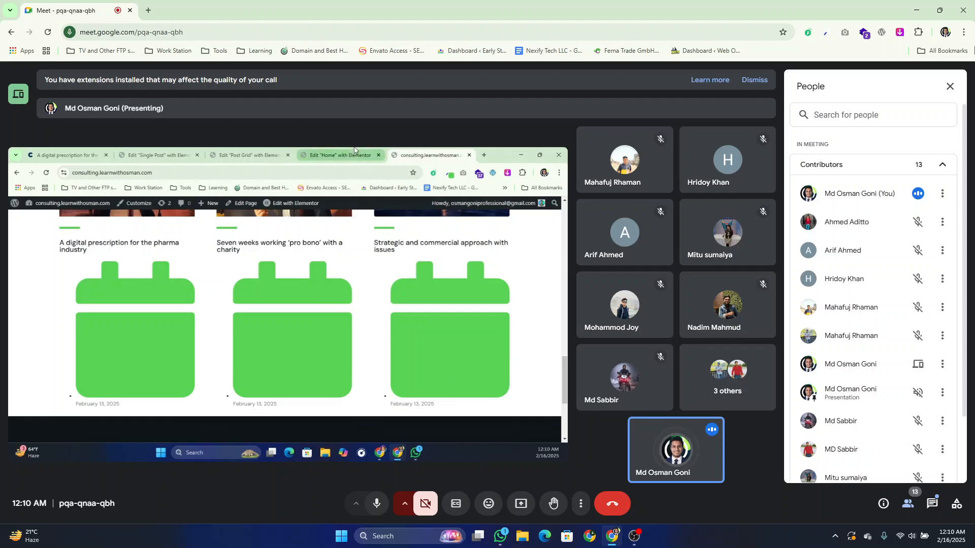
left_click(339, 155)
scroll(326, 304, "down", 20)
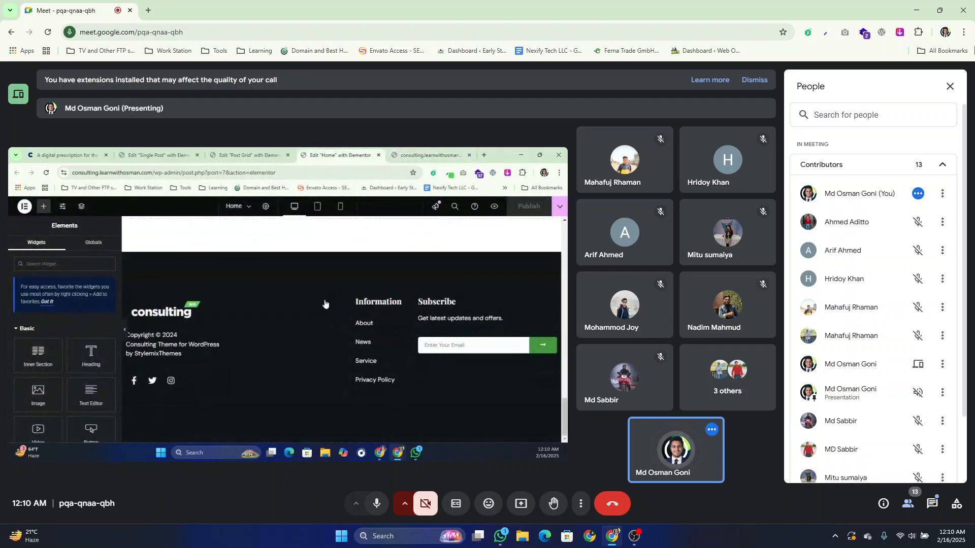
scroll(326, 304, "up", 4)
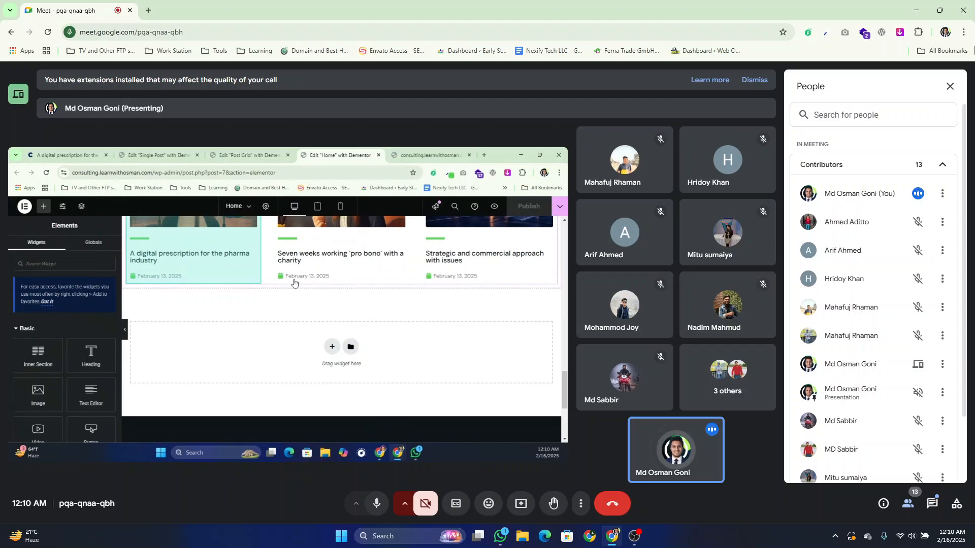
- Load consulting.learnwithosman.com in an Incognito window, check the News cards' date icons there, and close that window
left_click(420, 154)
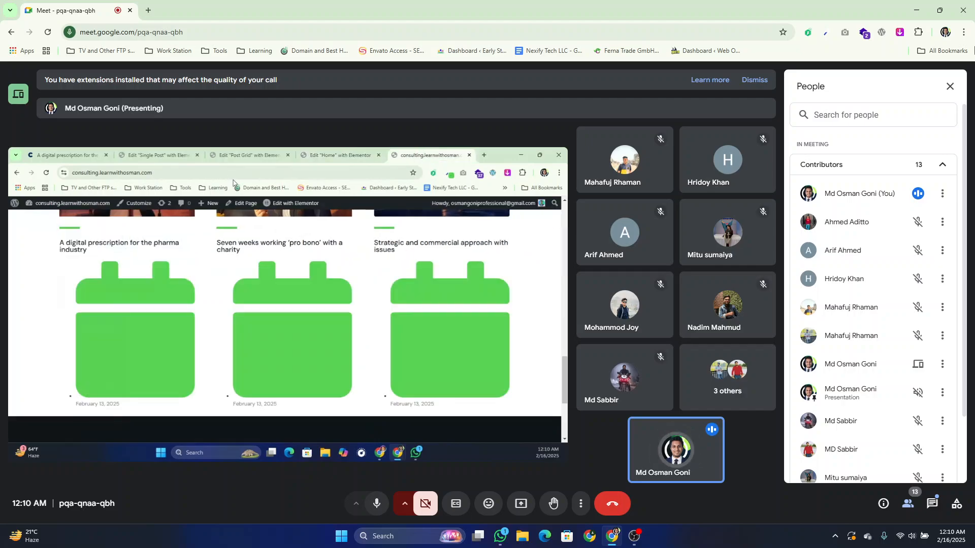
left_click(212, 174)
key("ctrl+c")
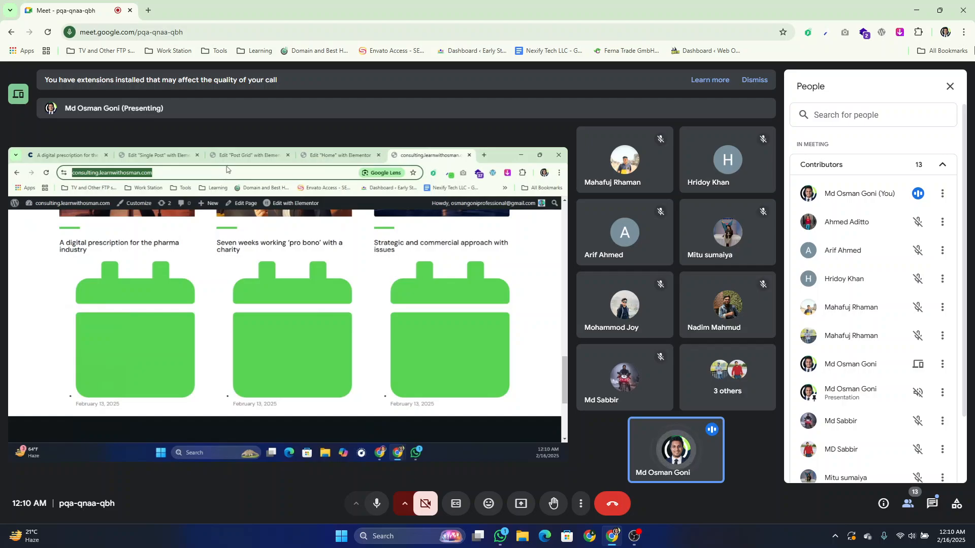
key("ctrl+shift+n")
key("ctrl+v")
key("Return")
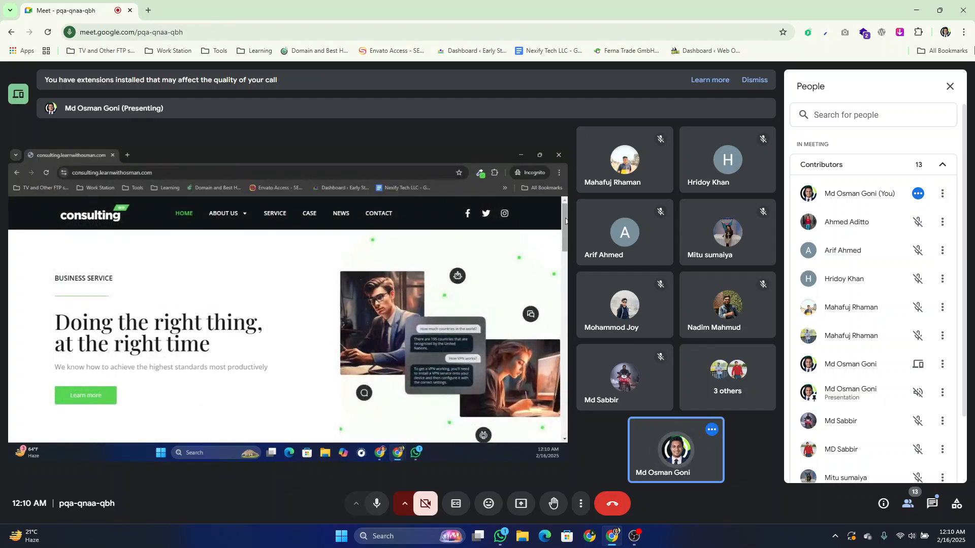
left_click_drag(564, 233, 565, 393)
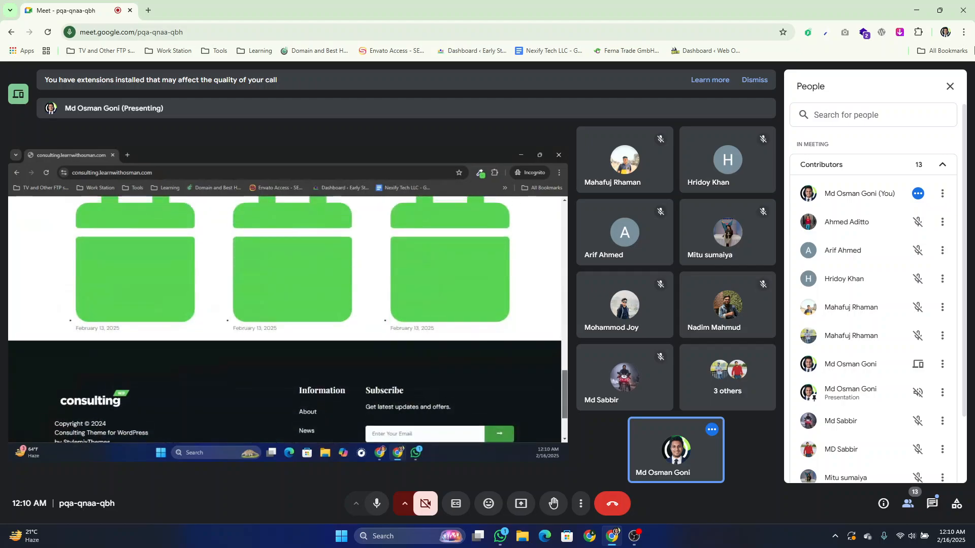
left_click(559, 155)
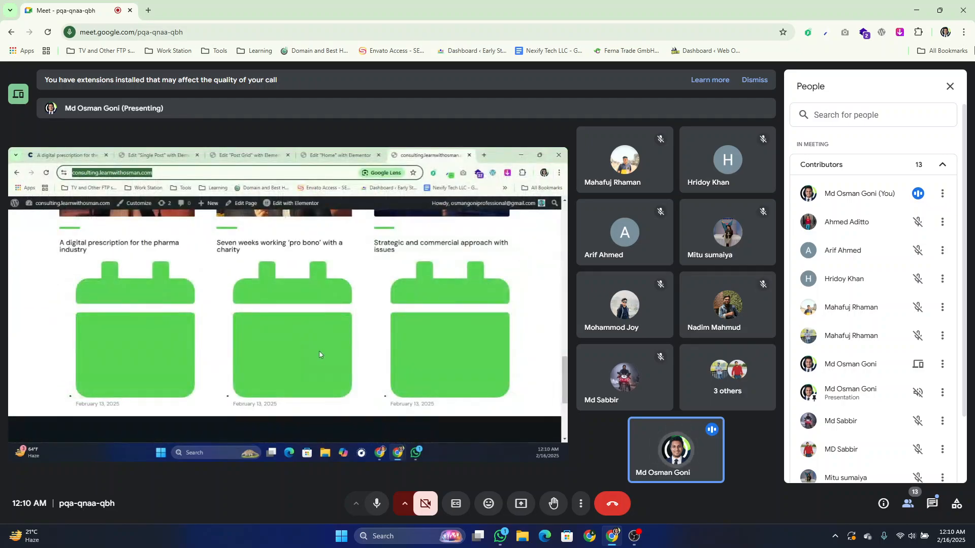